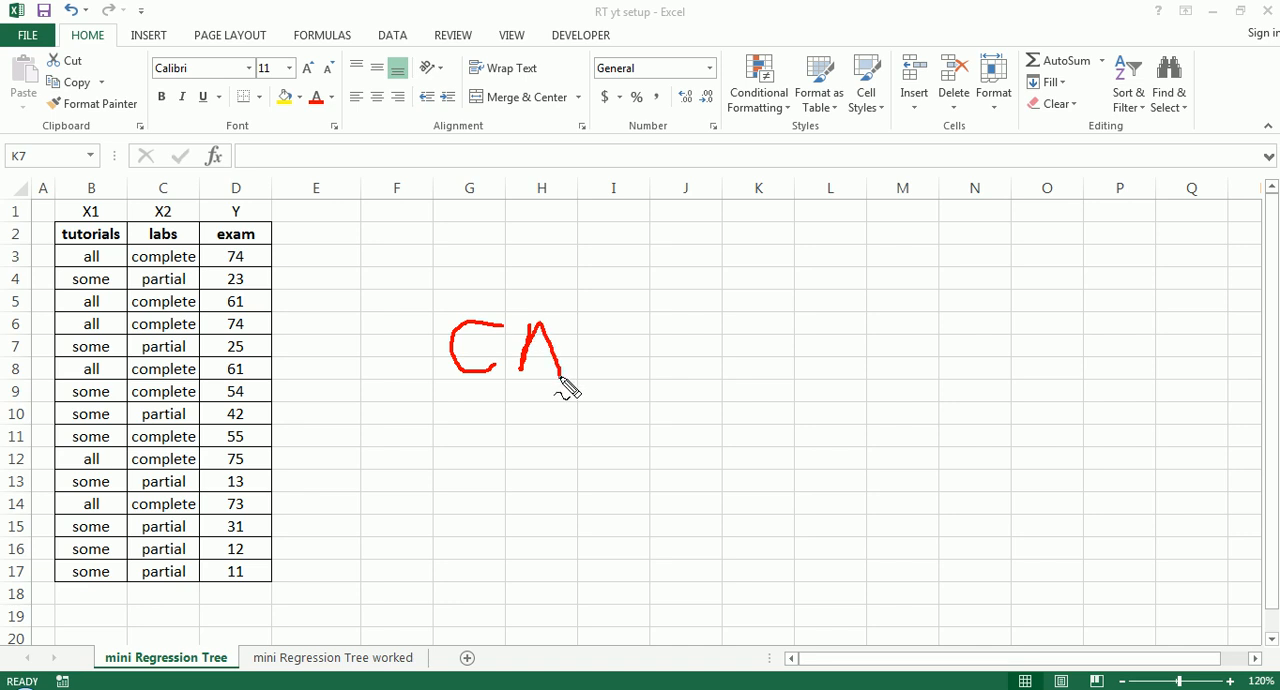
- Handwrite "CART" in red ink over the empty cells beside the table, with a vertical tick under each letter
drag(588, 320, 630, 377)
mouse_move(666, 316)
mouse_down()
mouse_move(680, 370)
mouse_move(697, 309)
mouse_up()
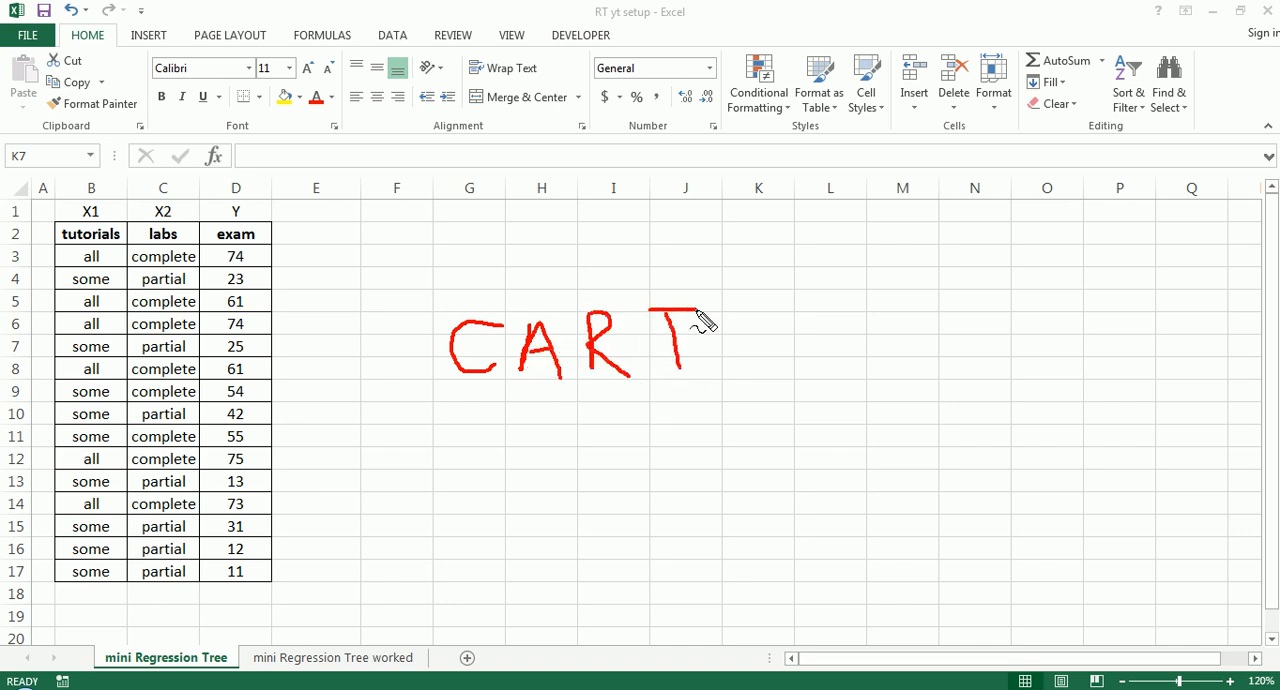
mouse_move(493, 398)
mouse_down()
mouse_move(490, 456)
mouse_move(541, 395)
mouse_up()
drag(604, 445, 608, 396)
drag(680, 438, 675, 399)
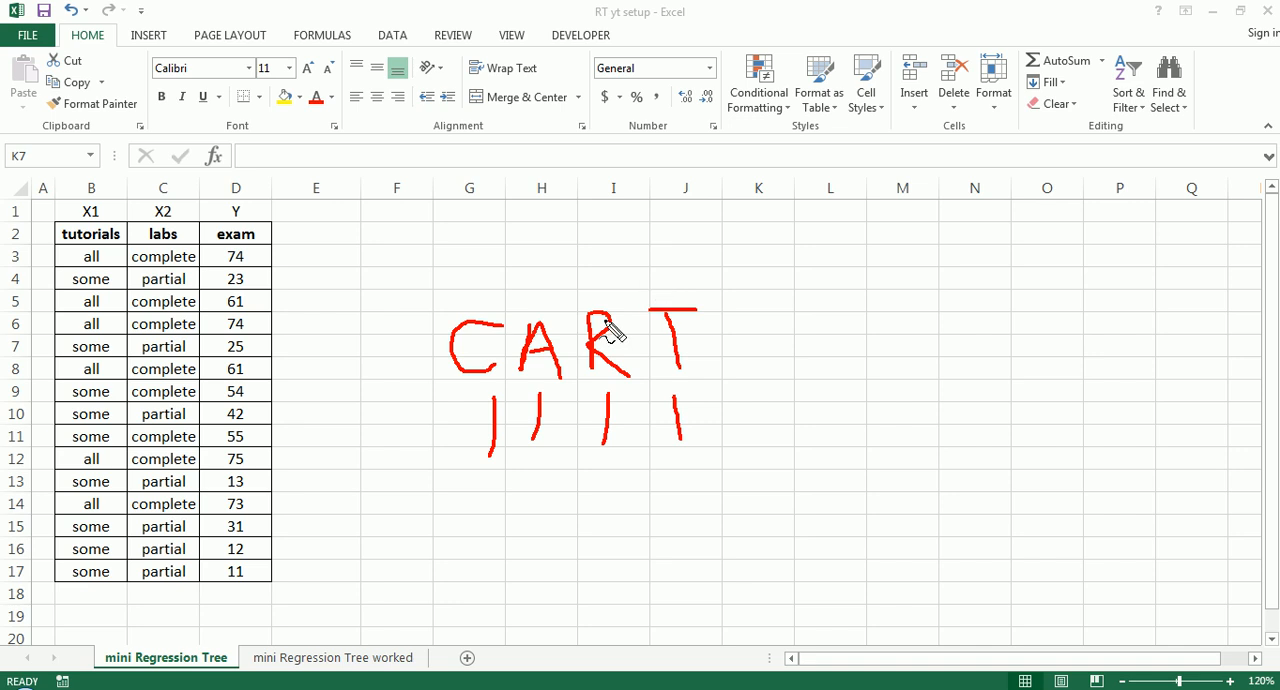
- Circle the letters "RT" and the whole word "CART" in red ink, and clear the annotations
mouse_move(565, 306)
mouse_down()
mouse_move(694, 309)
mouse_move(670, 390)
mouse_move(586, 362)
mouse_move(577, 285)
mouse_up()
mouse_move(440, 290)
mouse_down()
mouse_move(790, 367)
mouse_move(432, 296)
mouse_up()
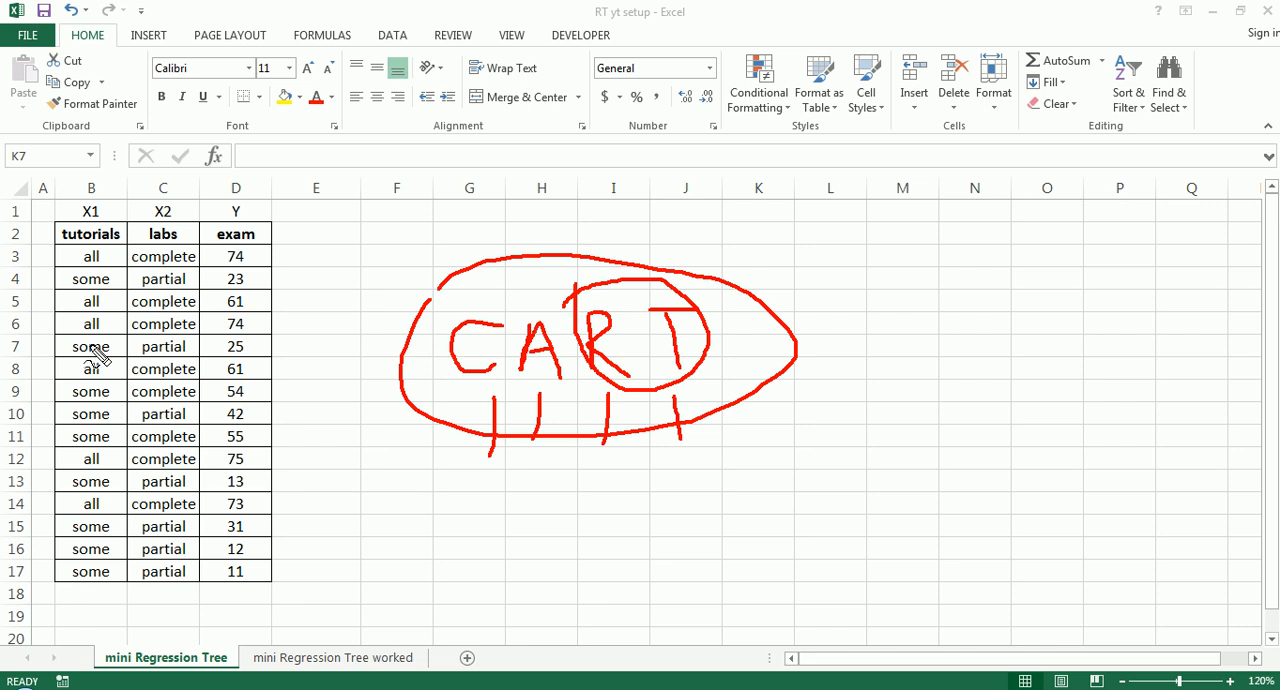
key(Escape)
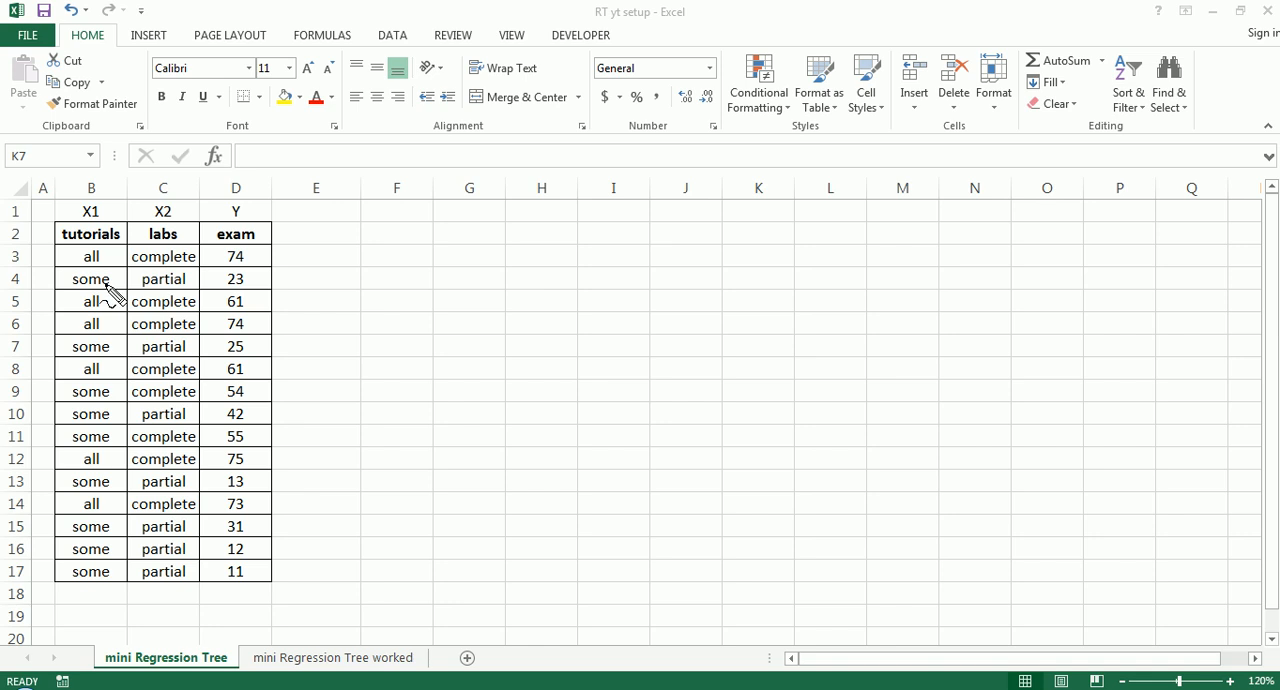
- Point out the whole data table with a temporary red circle and by selecting B2:D17
mouse_move(42, 203)
mouse_down()
mouse_move(196, 191)
mouse_move(322, 276)
mouse_move(365, 490)
mouse_move(305, 589)
mouse_move(165, 622)
mouse_move(62, 608)
mouse_move(18, 525)
mouse_move(10, 400)
mouse_move(24, 258)
mouse_move(50, 205)
mouse_up()
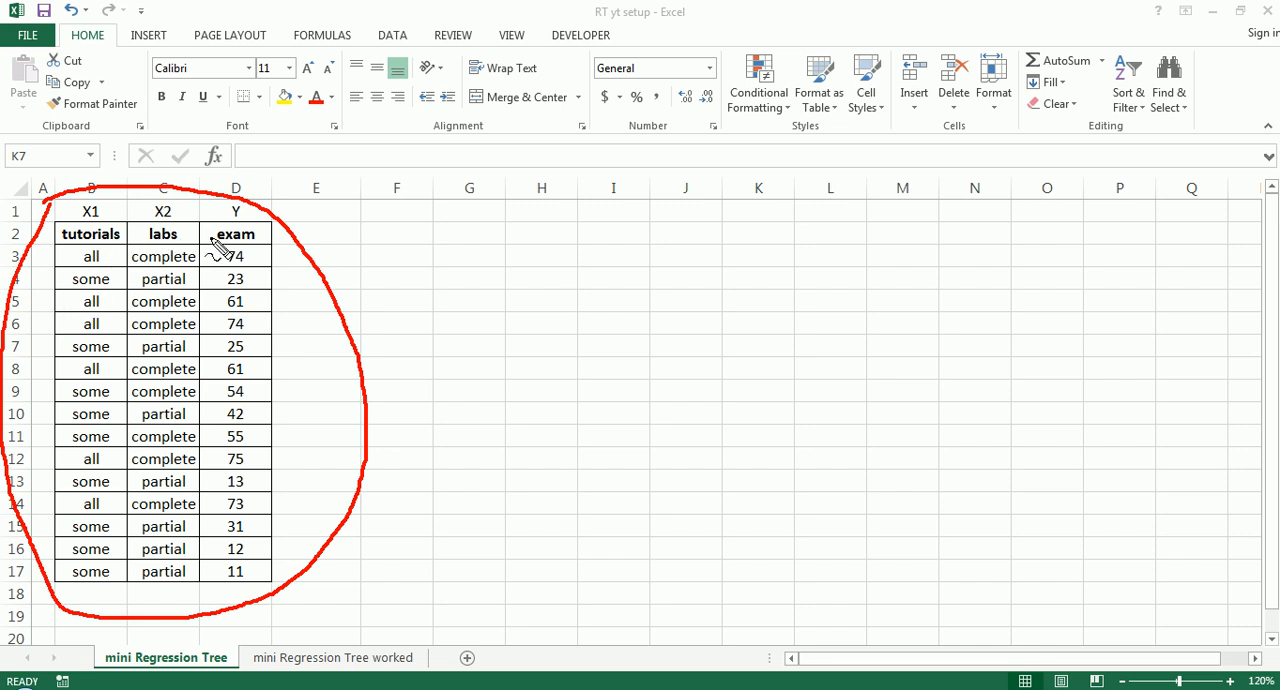
key(Escape)
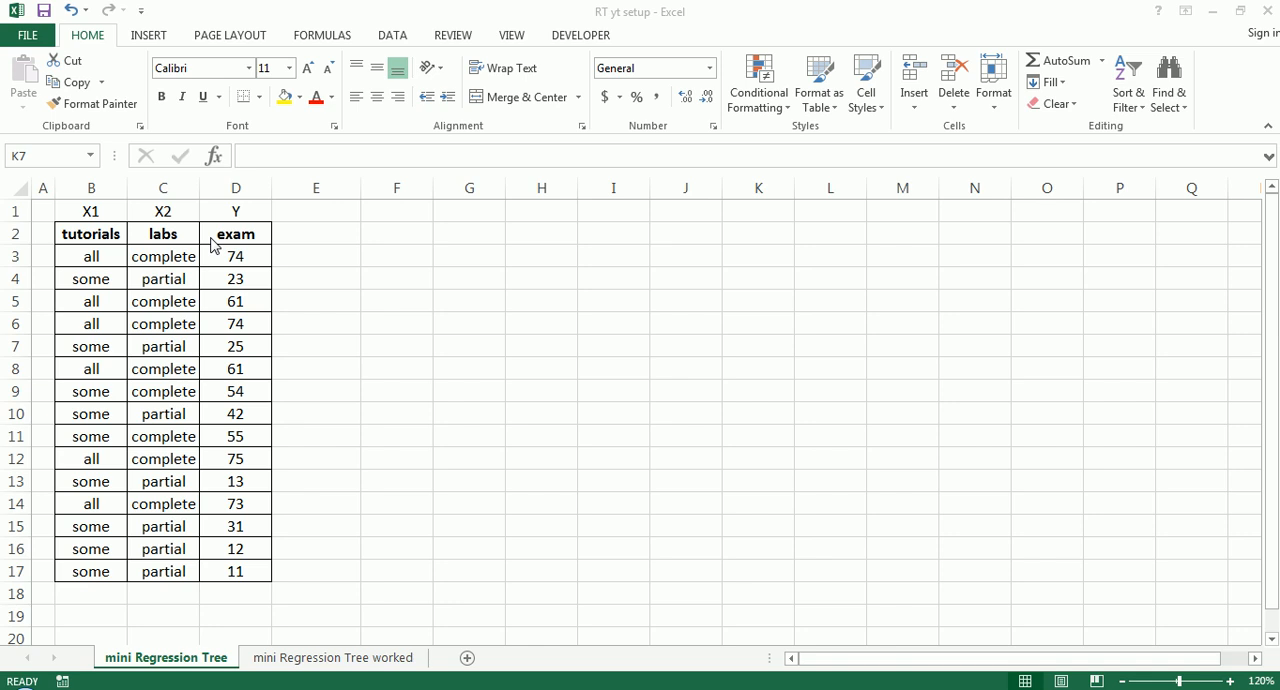
click(84, 238)
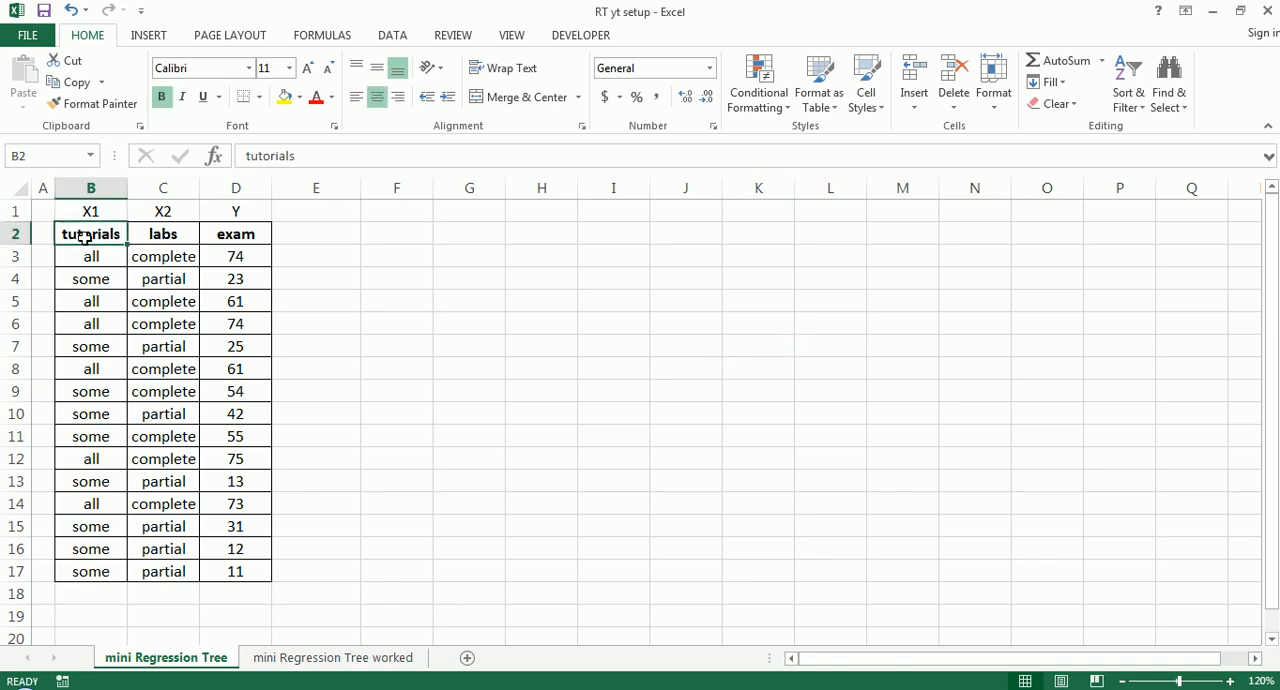
drag(91, 234, 221, 563)
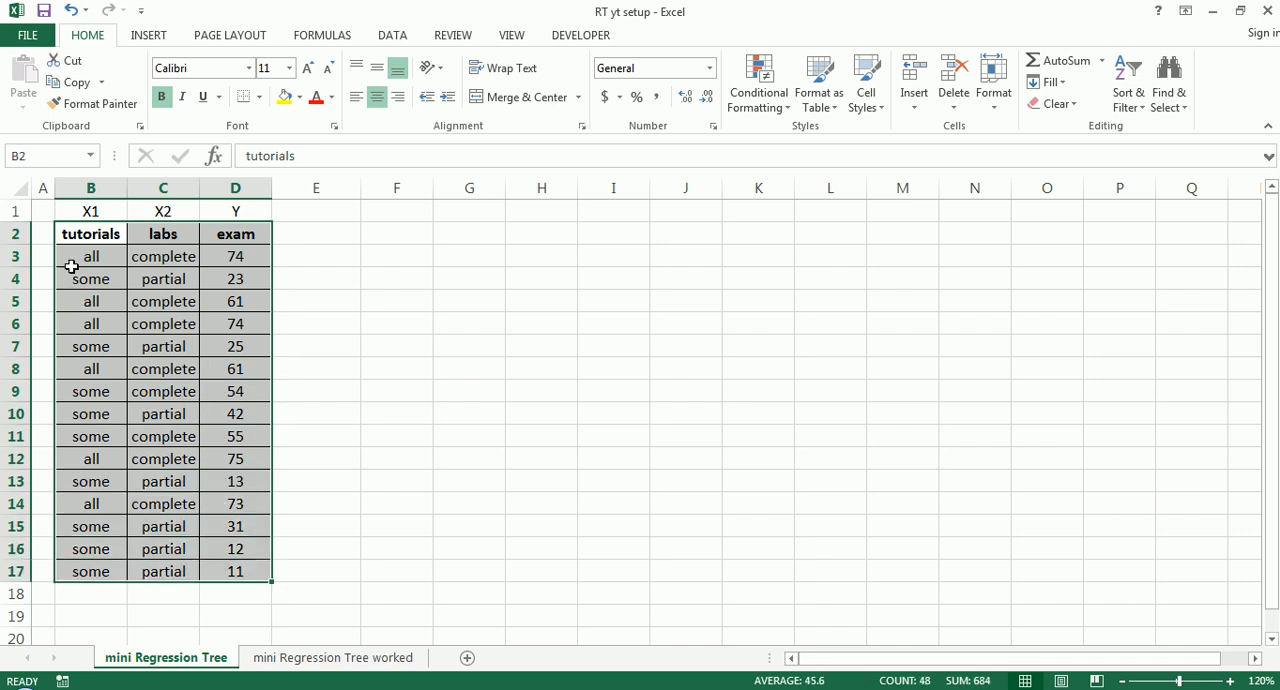
click(77, 234)
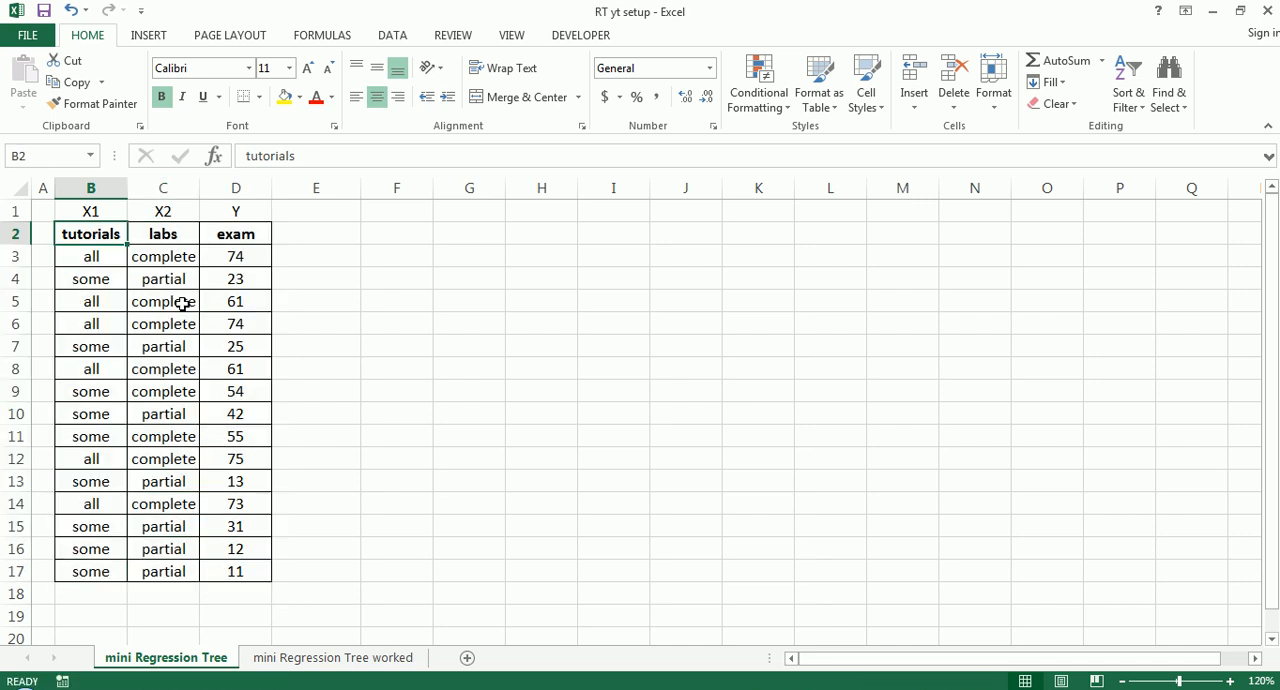
- Examine the tutorials column in B2:B17 and its two categories, "all" and "some"
click(93, 252)
click(91, 233)
drag(91, 256, 102, 562)
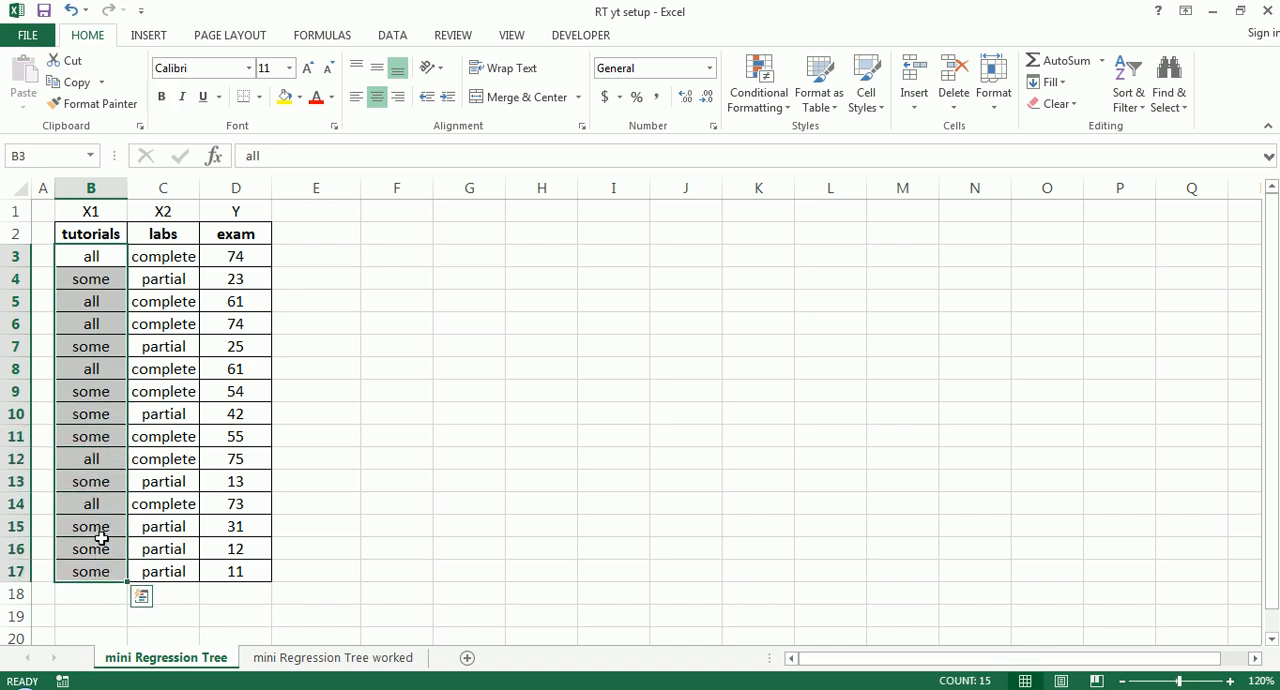
click(78, 259)
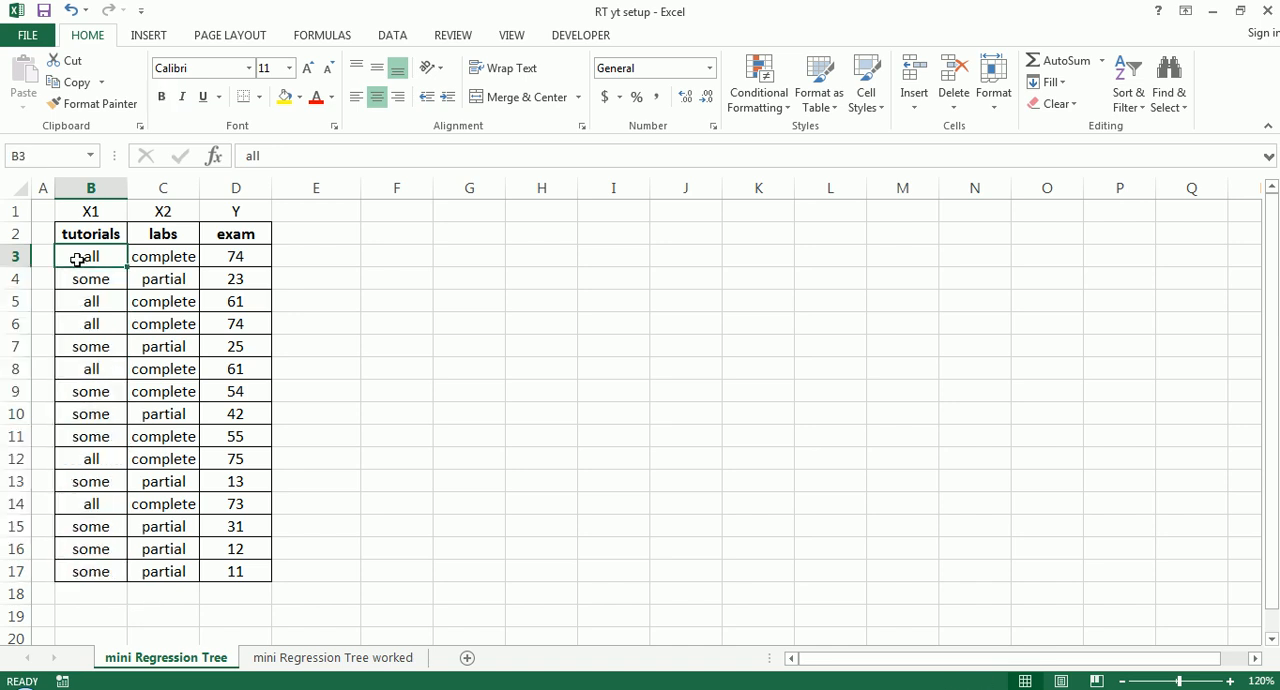
click(89, 280)
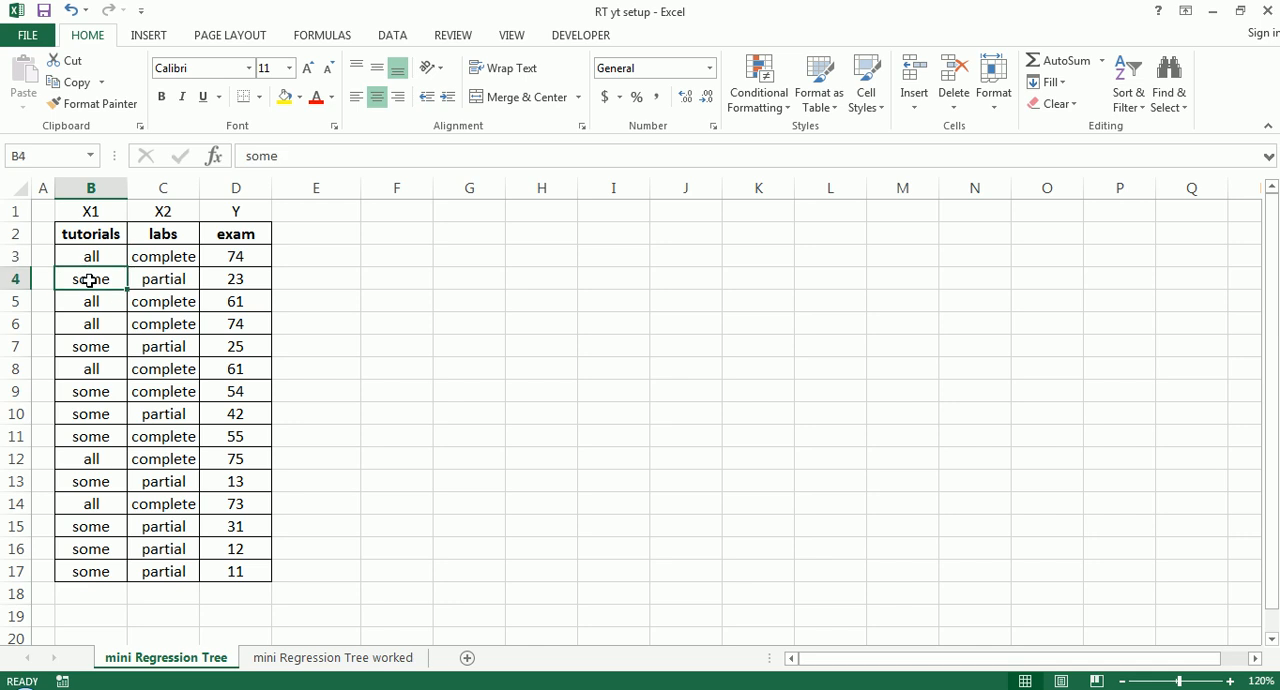
- Examine the labs categories "complete" and "partial" in column C and the exam scores in D3:D17
click(158, 236)
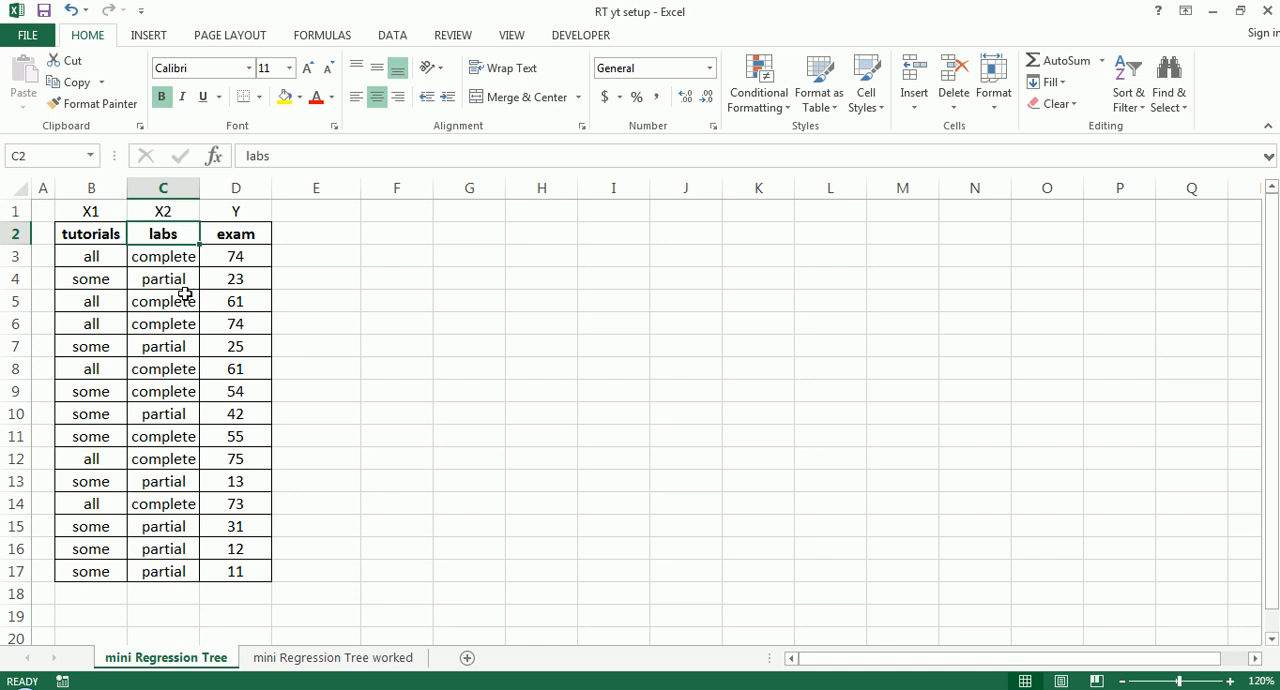
click(151, 266)
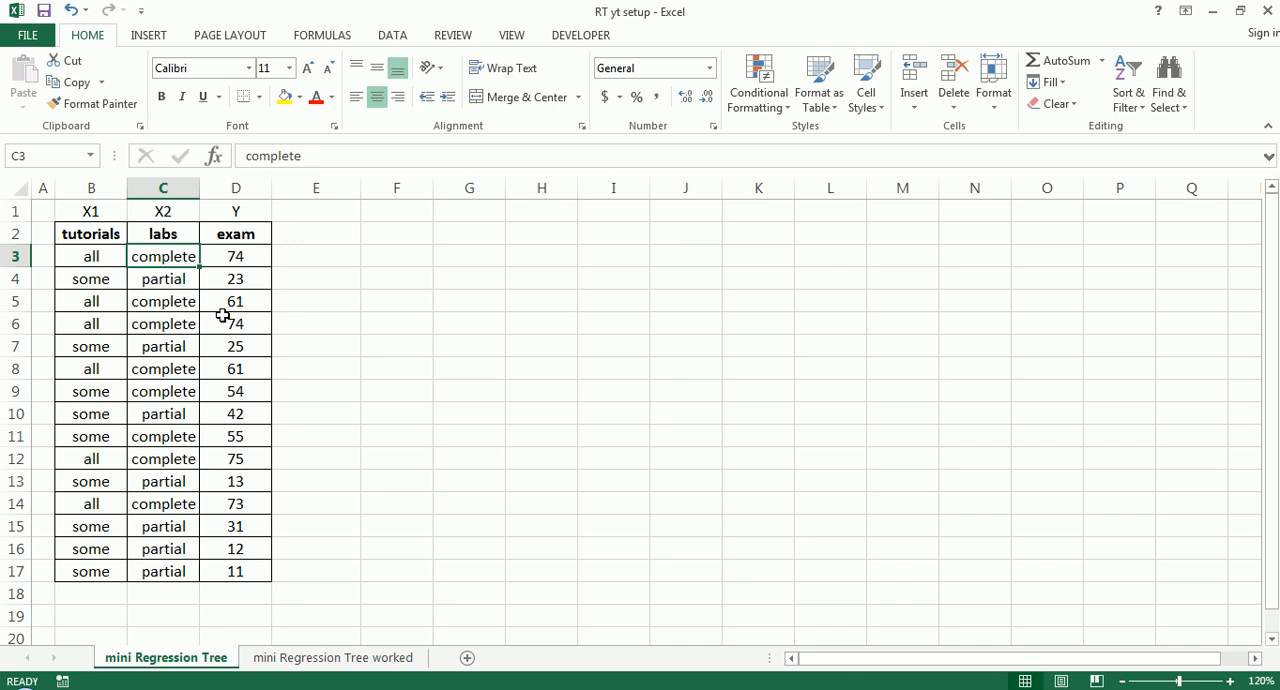
click(168, 280)
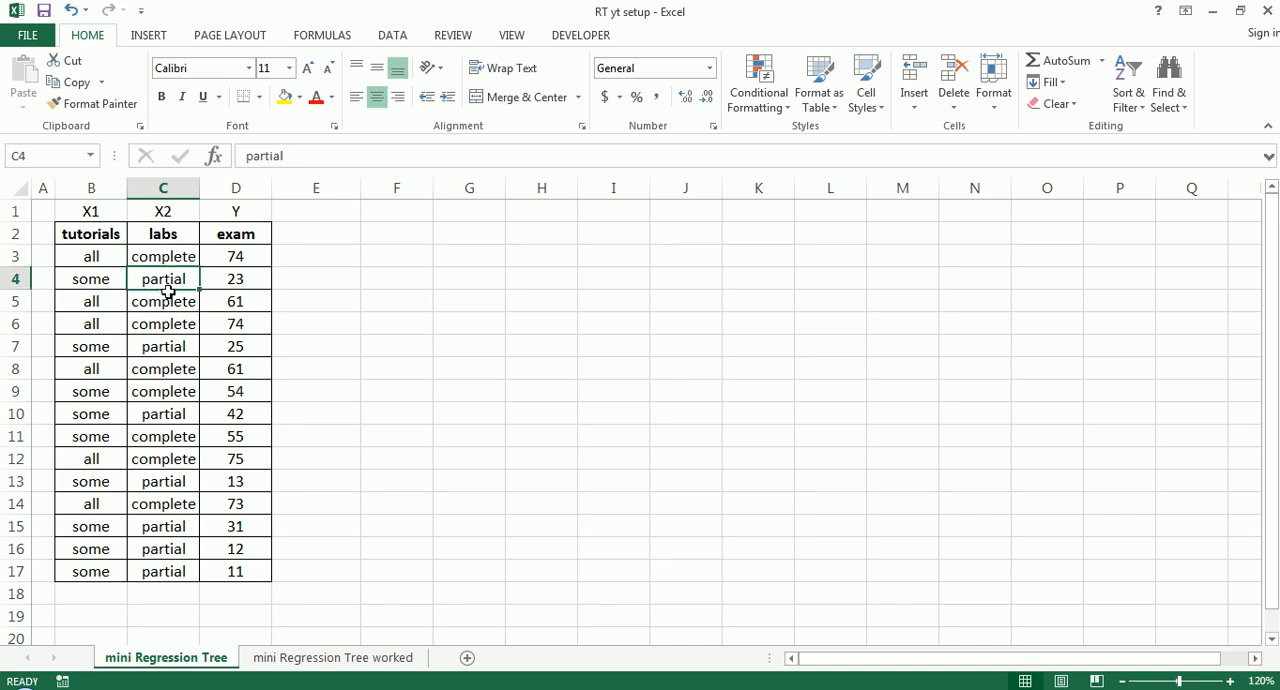
click(234, 254)
drag(230, 258, 228, 568)
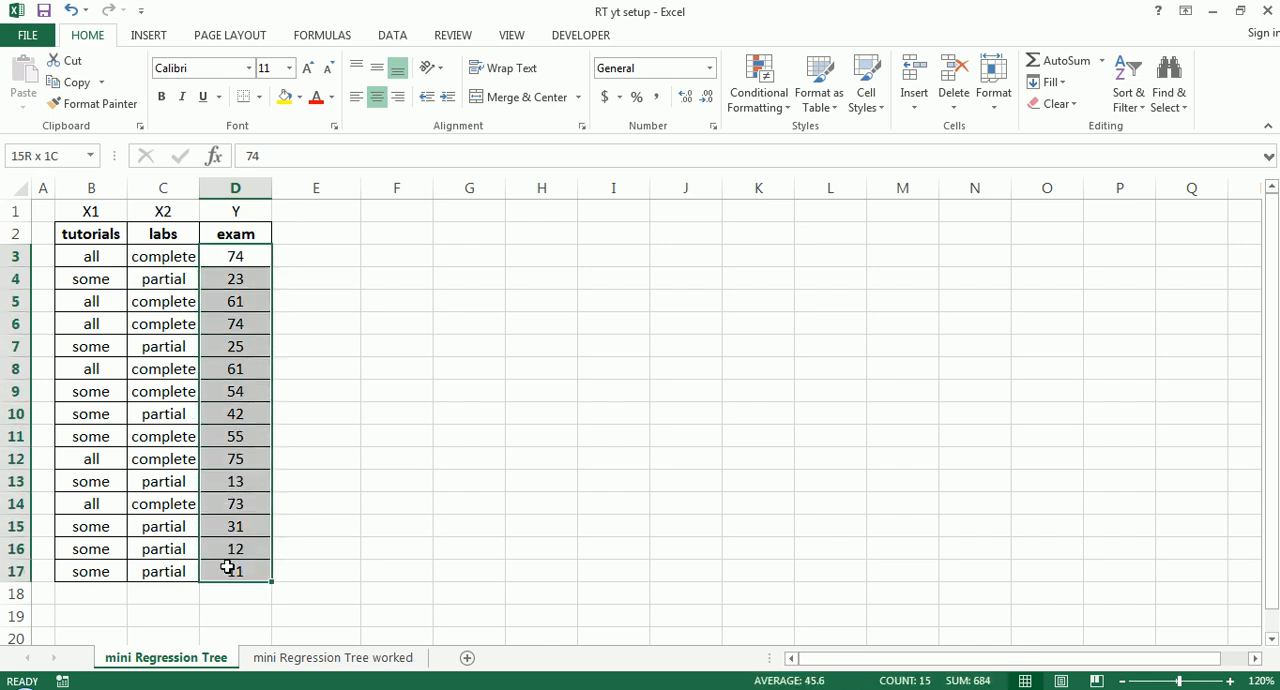
click(222, 389)
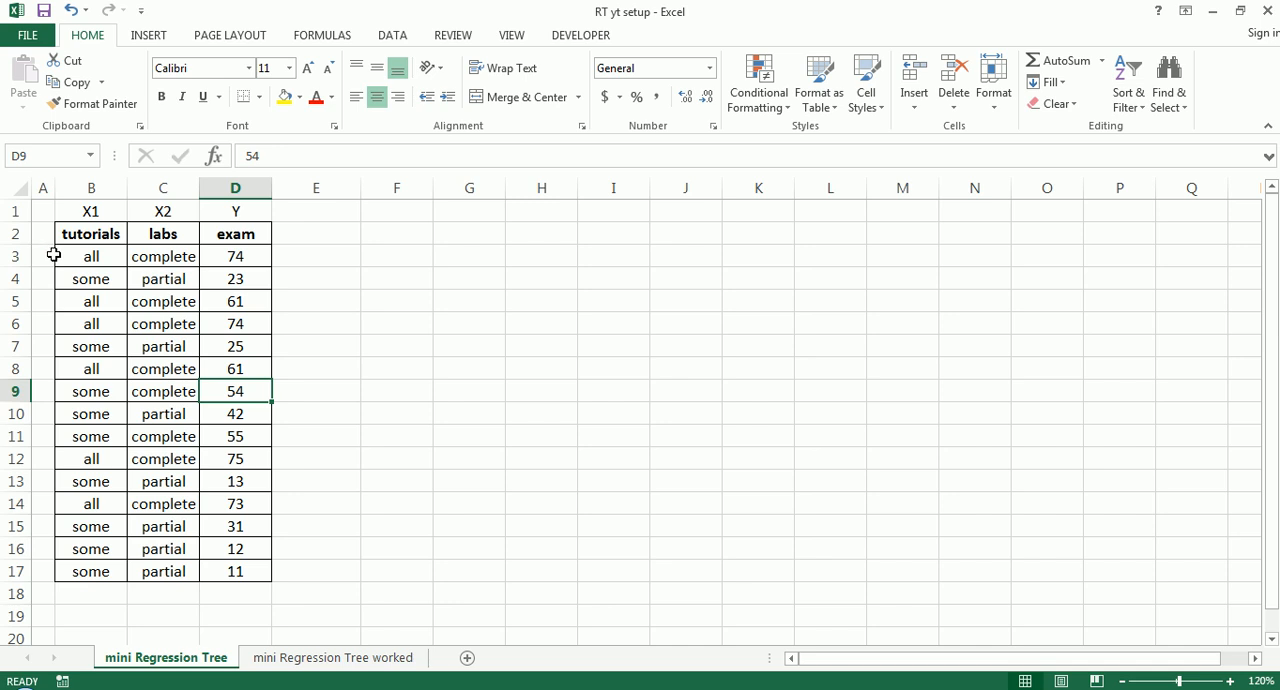
- Select the first record in row 3, and check the number of records by selecting B3:B17 and marking the count in red
drag(53, 255, 211, 251)
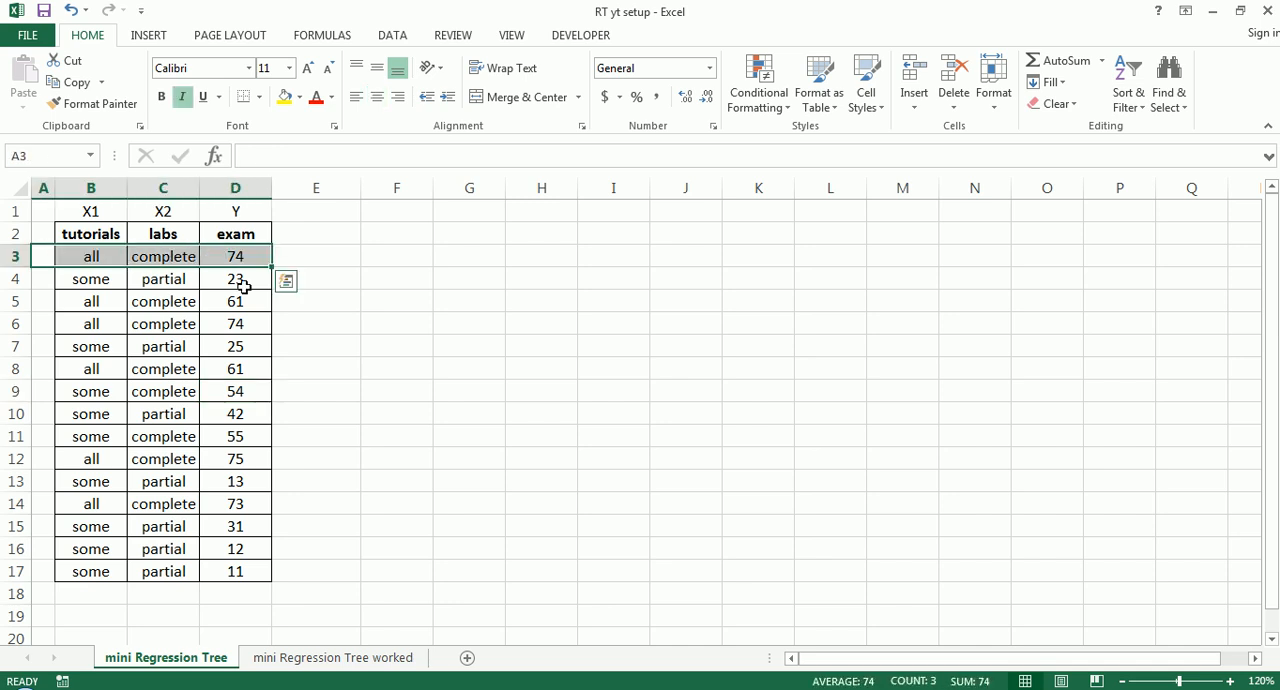
drag(72, 256, 104, 566)
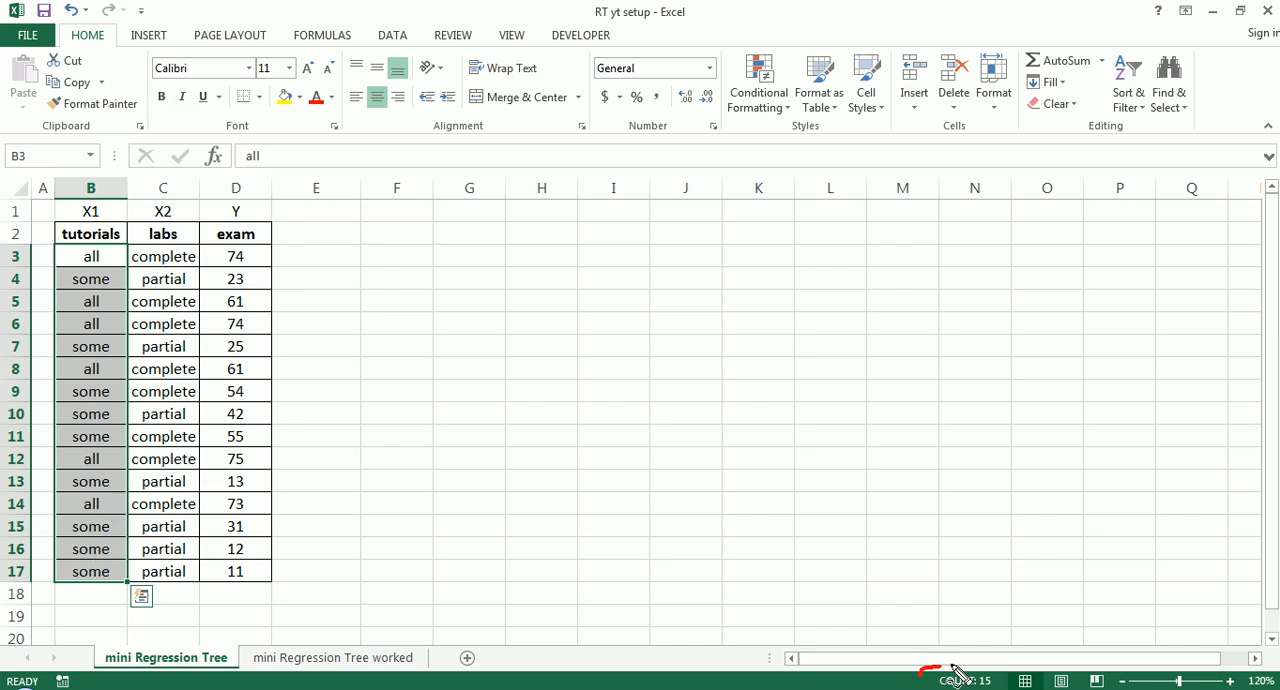
drag(940, 664, 1015, 688)
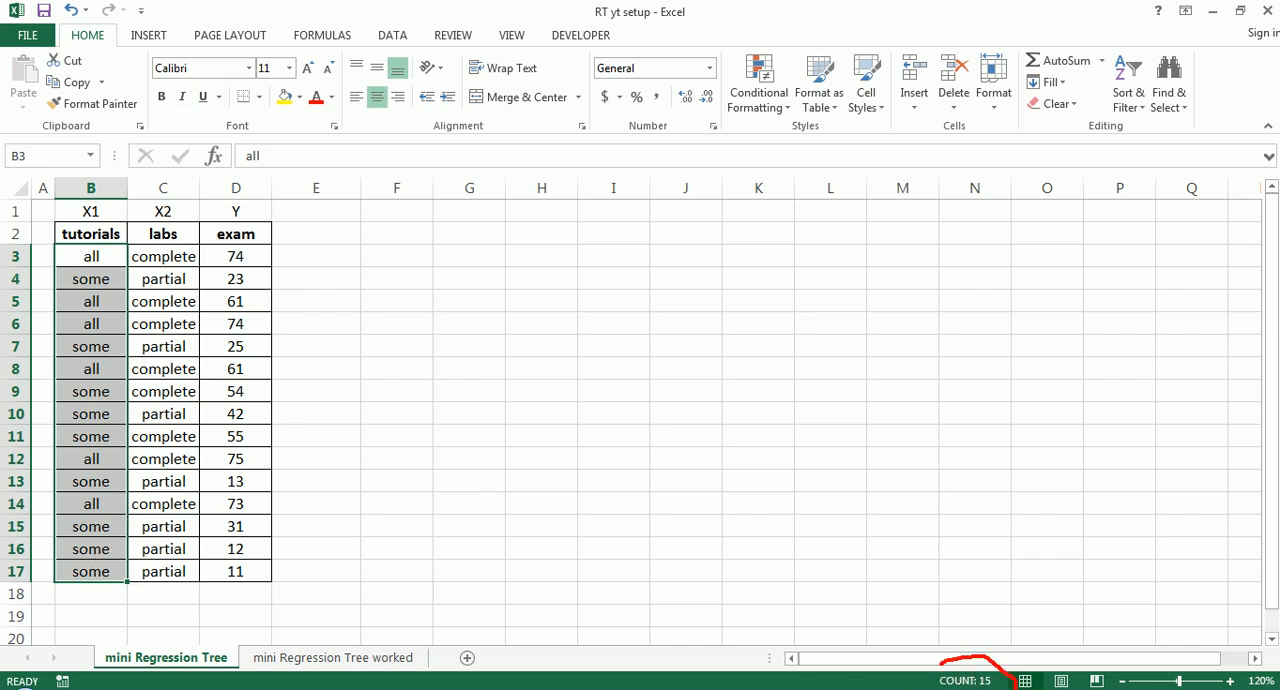
click(280, 408)
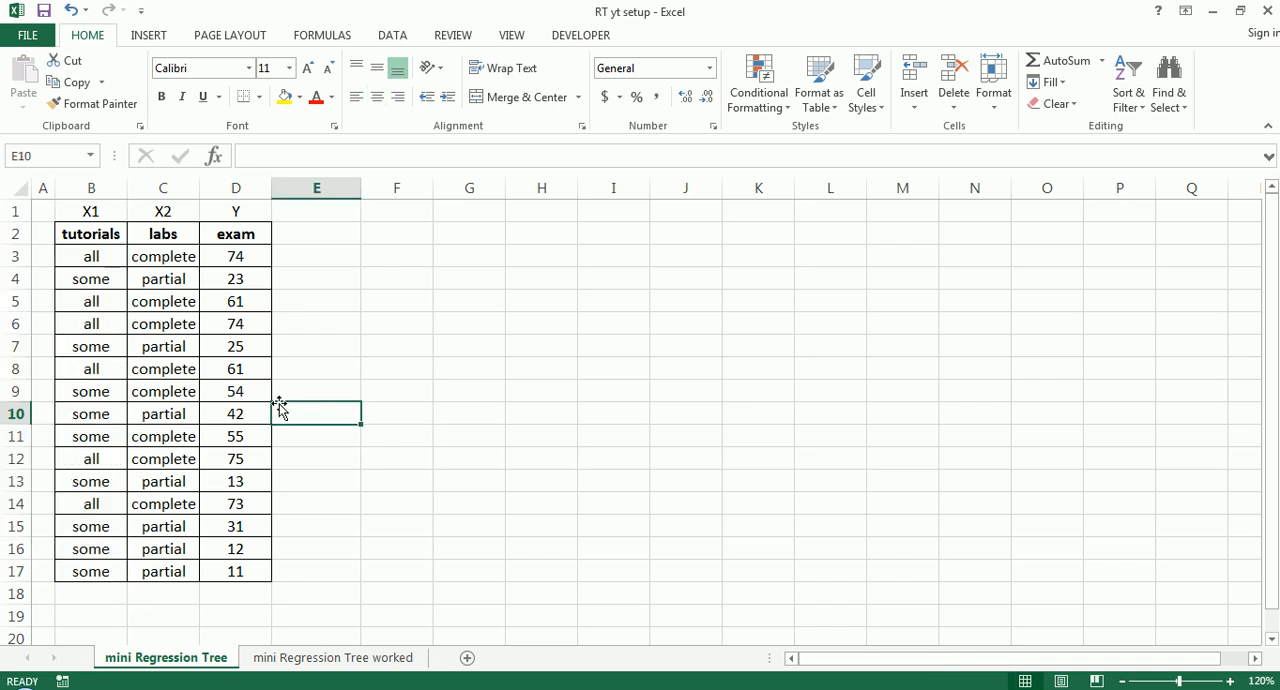
- Highlight the whole tutorials column and the whole exam column in turn to compare the predictor with the outcome
click(98, 186)
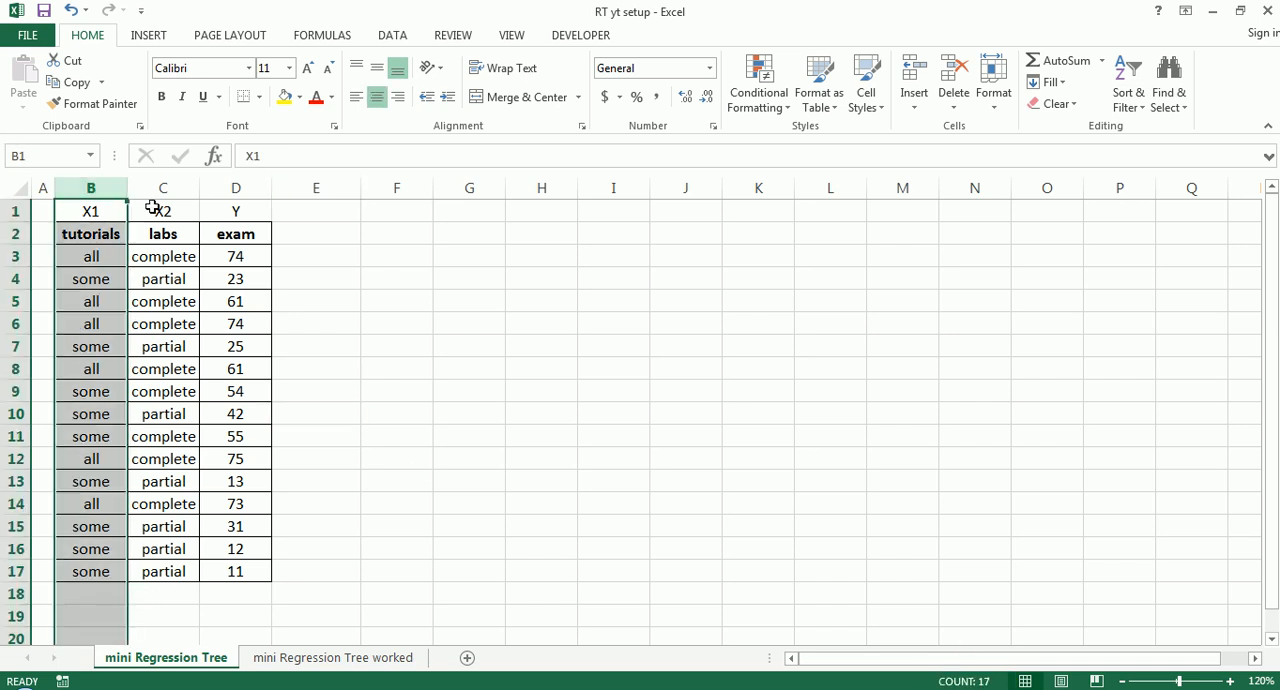
click(237, 188)
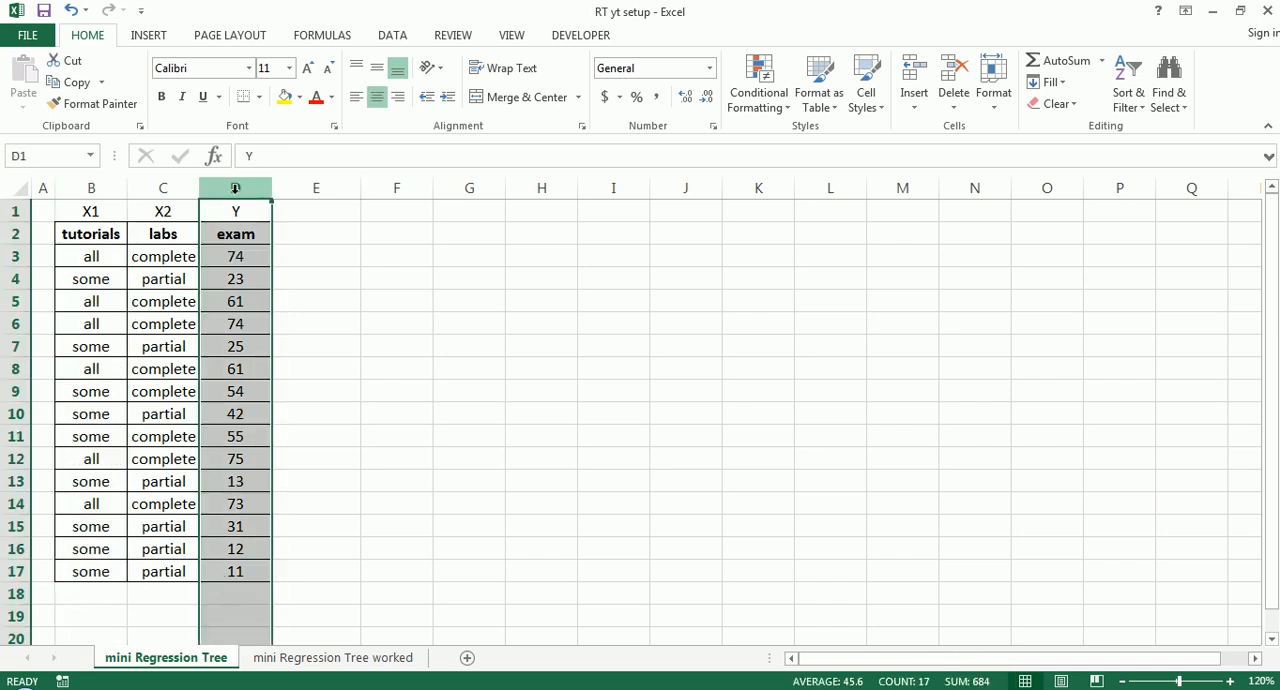
click(289, 298)
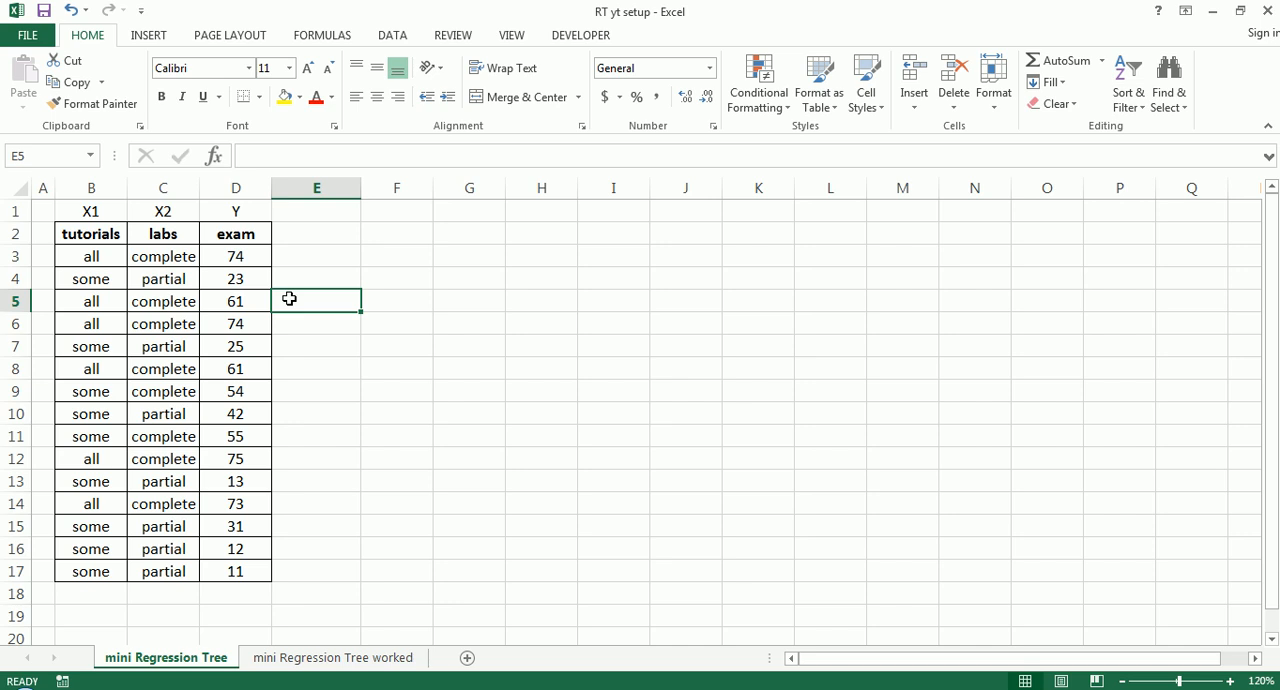
- Circle the exam header, bracket its scores and handwrite "RT" in red ink, and clear the annotations
mouse_move(234, 251)
mouse_down()
mouse_move(231, 229)
mouse_move(271, 246)
mouse_move(225, 258)
mouse_move(294, 312)
mouse_move(288, 585)
mouse_move(277, 590)
mouse_up()
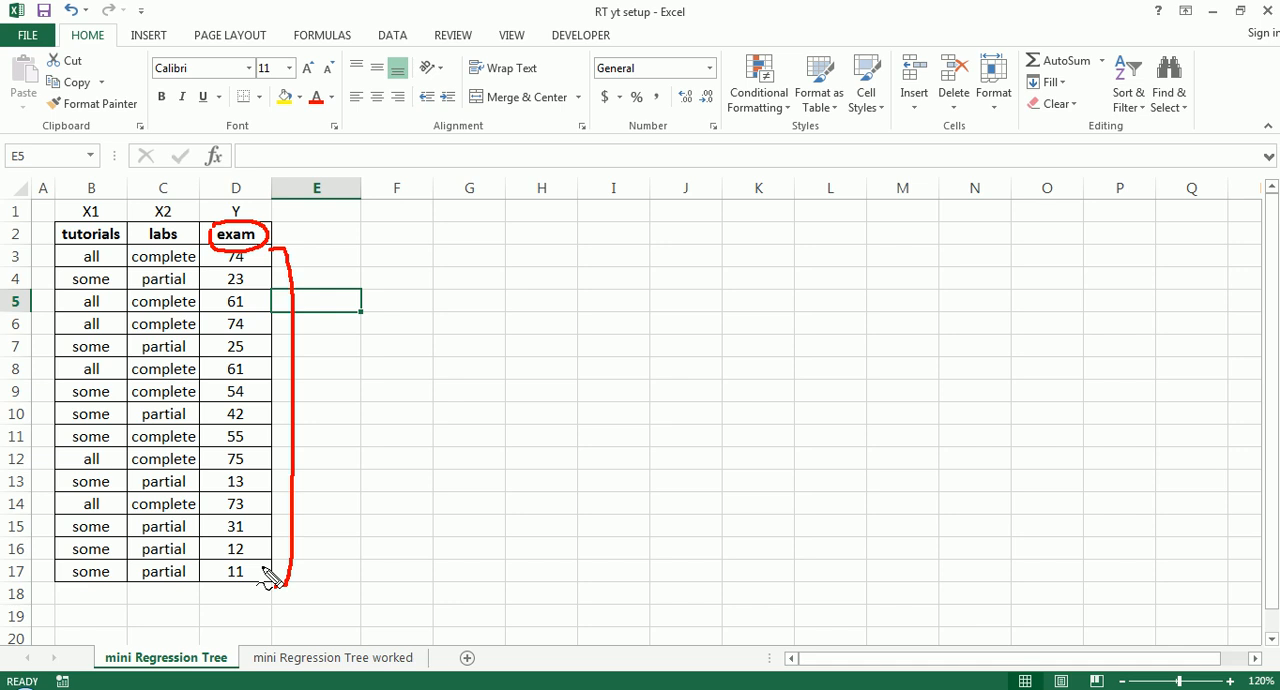
mouse_move(406, 228)
mouse_down()
mouse_move(410, 265)
mouse_move(422, 245)
mouse_move(440, 268)
mouse_move(472, 230)
mouse_up()
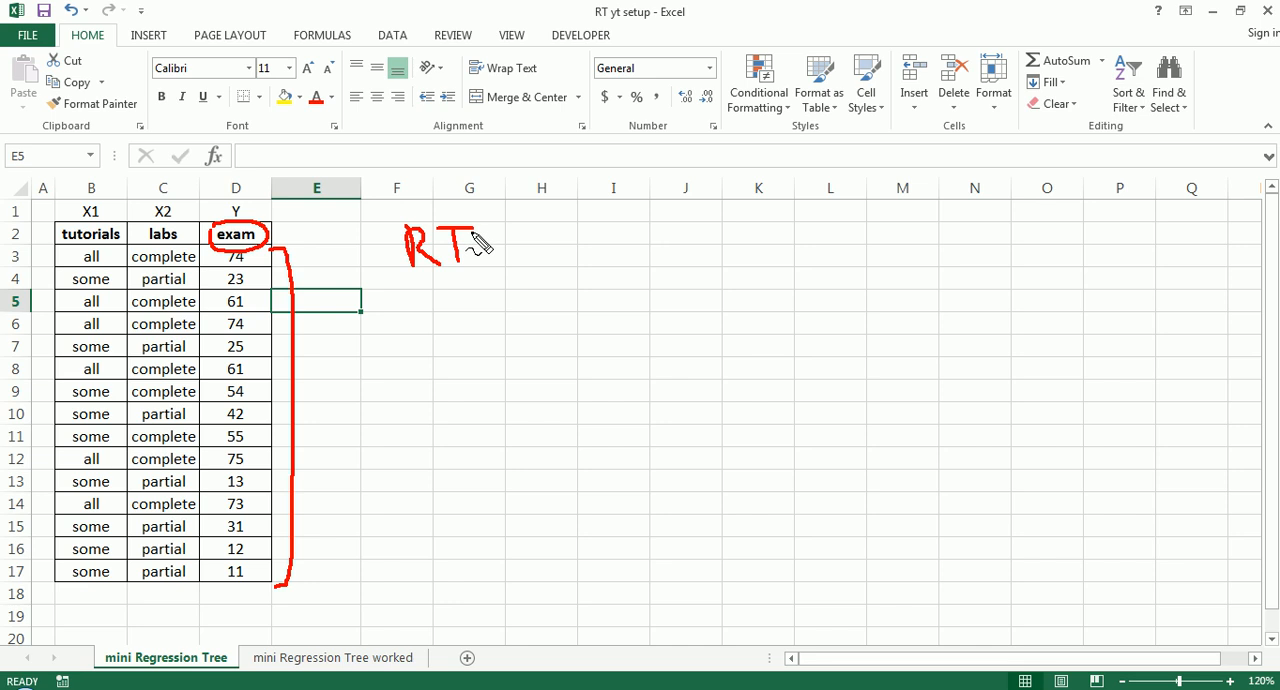
key(Escape)
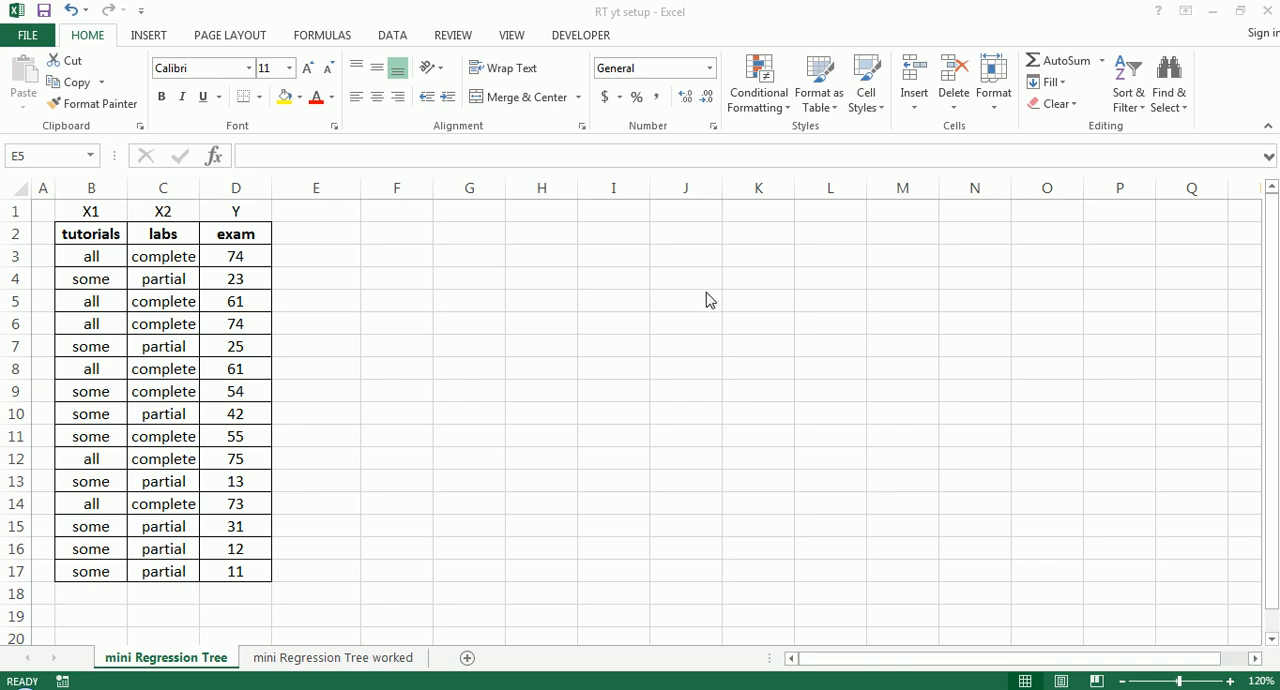
- Circle the tutorials and labs headers together and the exam header separately in red ink
mouse_move(30, 222)
mouse_down()
mouse_move(180, 200)
mouse_move(345, 445)
mouse_move(157, 594)
mouse_move(23, 366)
mouse_move(45, 235)
mouse_up()
key(Escape)
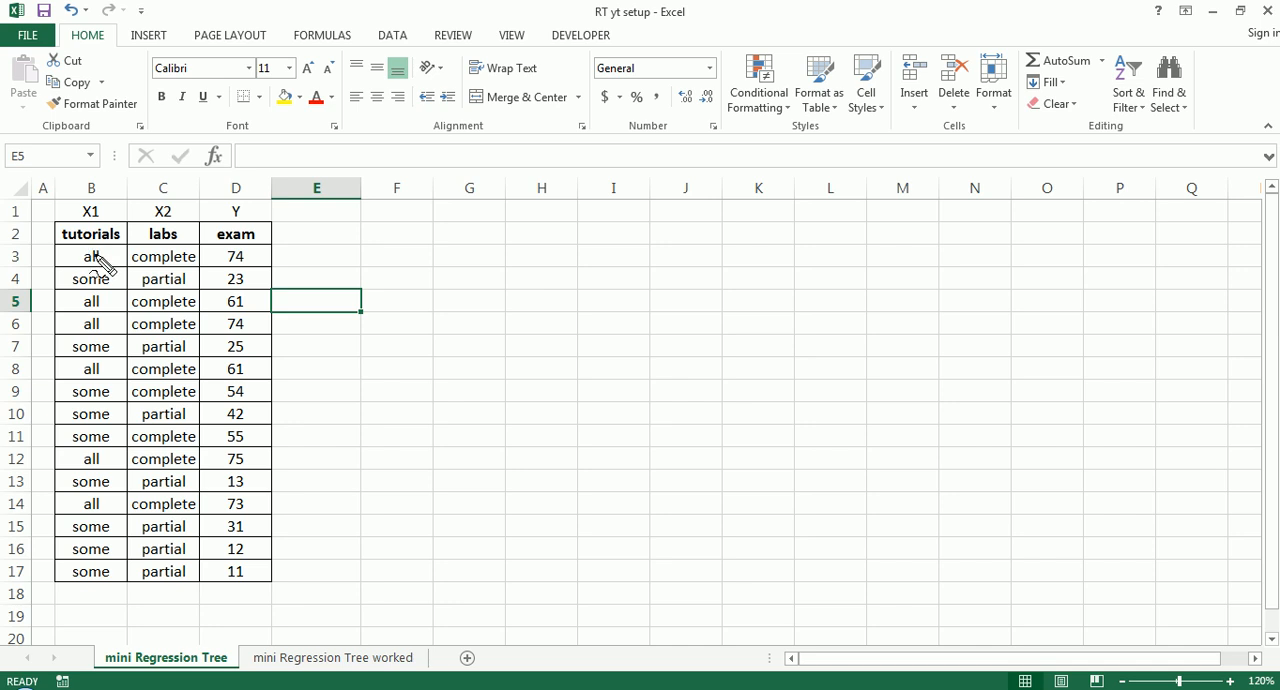
mouse_move(57, 224)
mouse_down()
mouse_move(198, 228)
mouse_move(177, 260)
mouse_move(95, 262)
mouse_move(48, 242)
mouse_move(60, 223)
mouse_up()
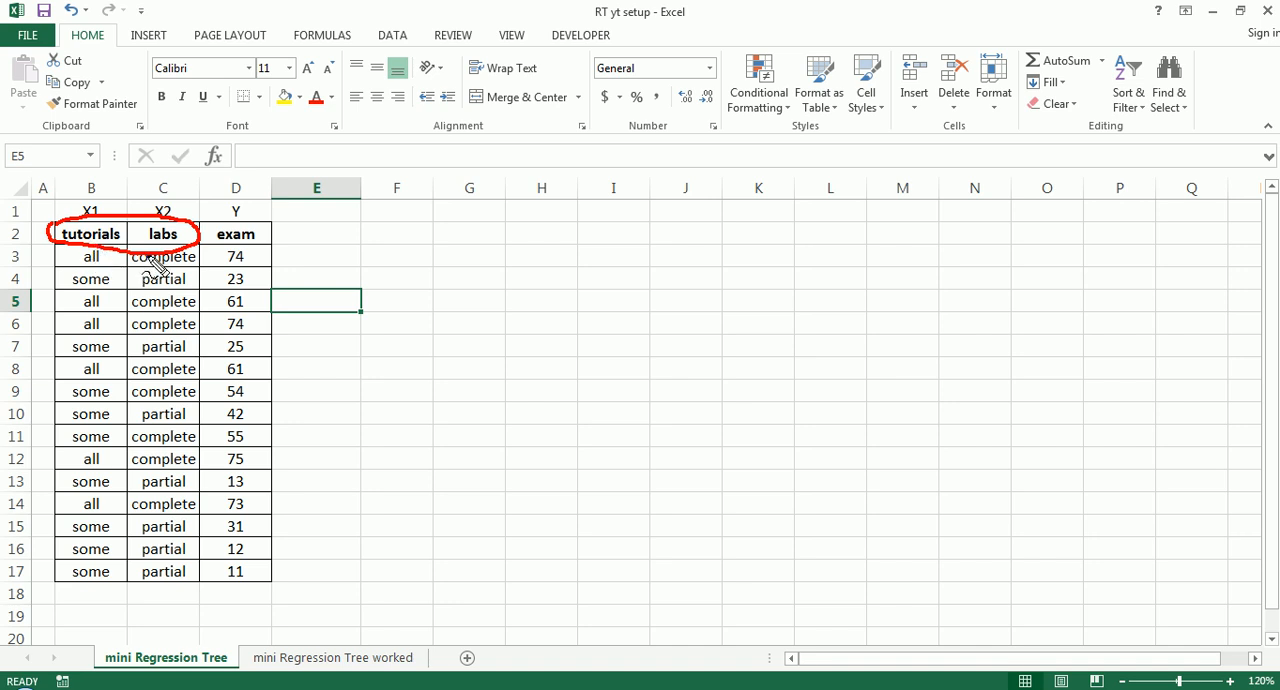
mouse_move(206, 246)
mouse_down()
mouse_move(220, 229)
mouse_move(280, 223)
mouse_move(272, 244)
mouse_move(214, 251)
mouse_move(207, 231)
mouse_up()
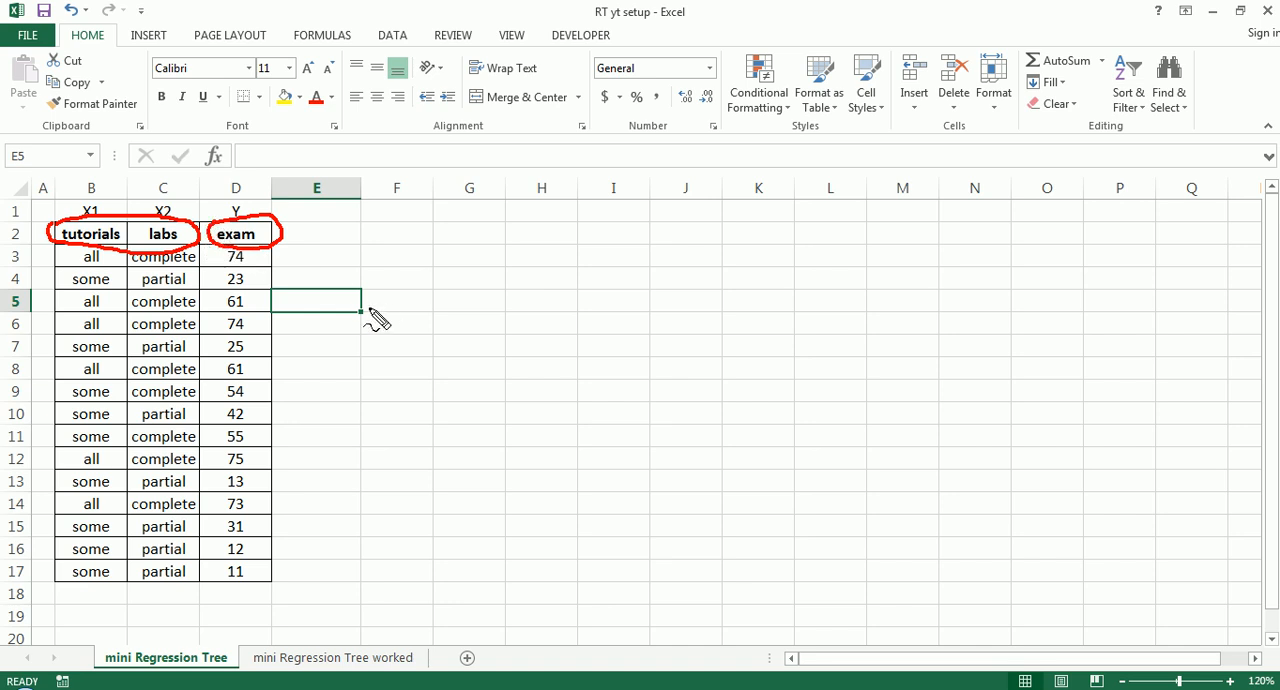
- Draw a circled "root" node in red ink with two branches leading down to empty oval child nodes
mouse_move(582, 245)
mouse_down()
mouse_move(620, 238)
mouse_move(660, 252)
mouse_move(634, 288)
mouse_move(584, 276)
mouse_move(590, 255)
mouse_move(640, 278)
mouse_move(652, 258)
mouse_up()
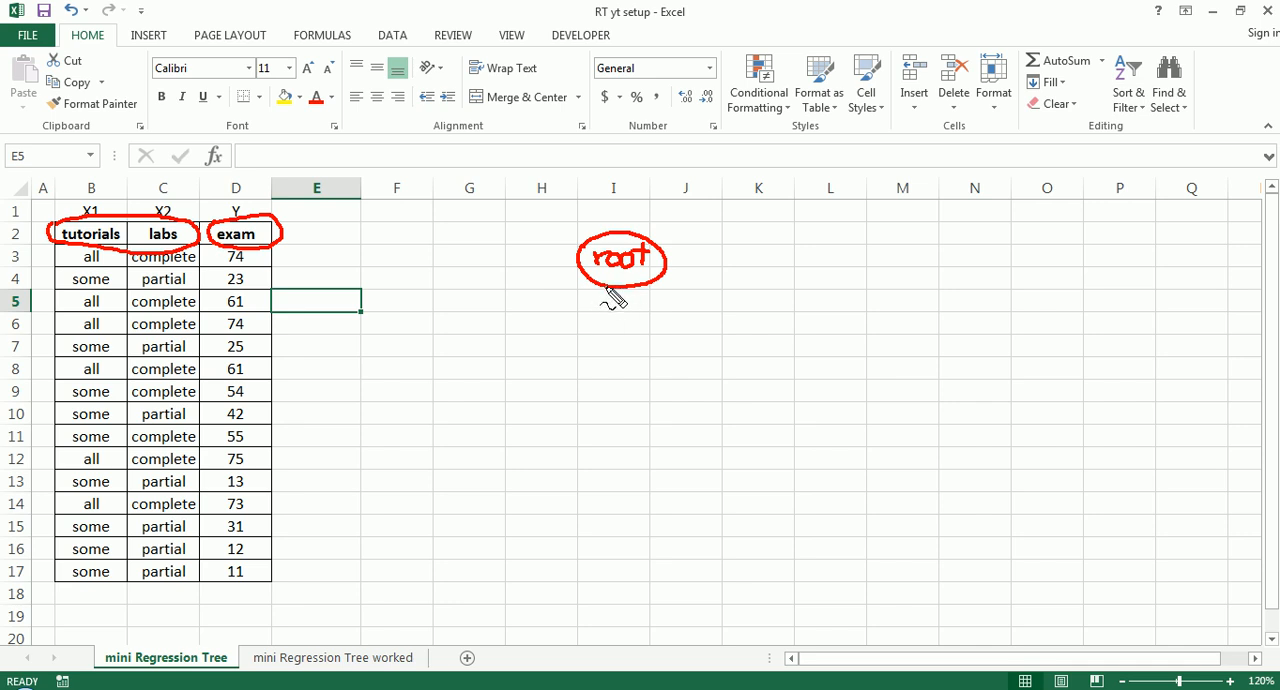
drag(608, 290, 560, 339)
drag(636, 290, 713, 338)
mouse_move(515, 352)
mouse_down()
mouse_move(554, 340)
mouse_move(594, 371)
mouse_move(510, 352)
mouse_up()
mouse_move(679, 343)
mouse_down()
mouse_move(766, 366)
mouse_move(691, 371)
mouse_move(716, 360)
mouse_up()
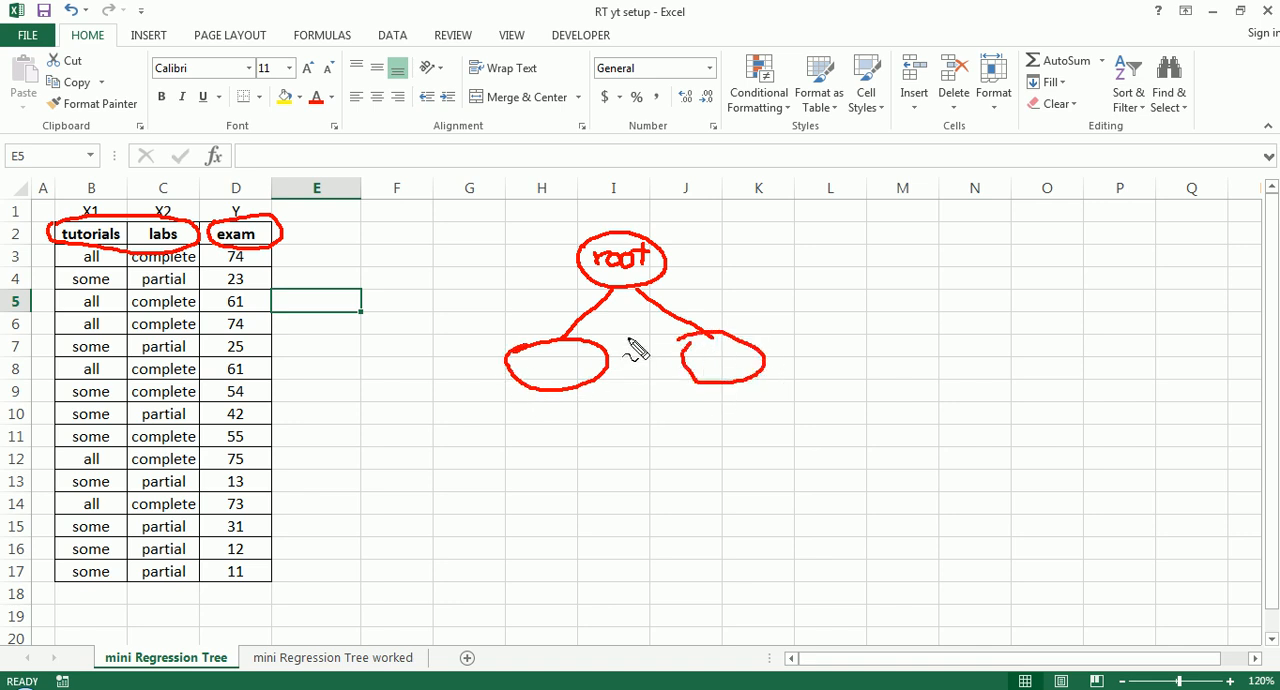
mouse_move(590, 242)
mouse_down()
mouse_move(662, 244)
mouse_move(634, 286)
mouse_move(590, 280)
mouse_up()
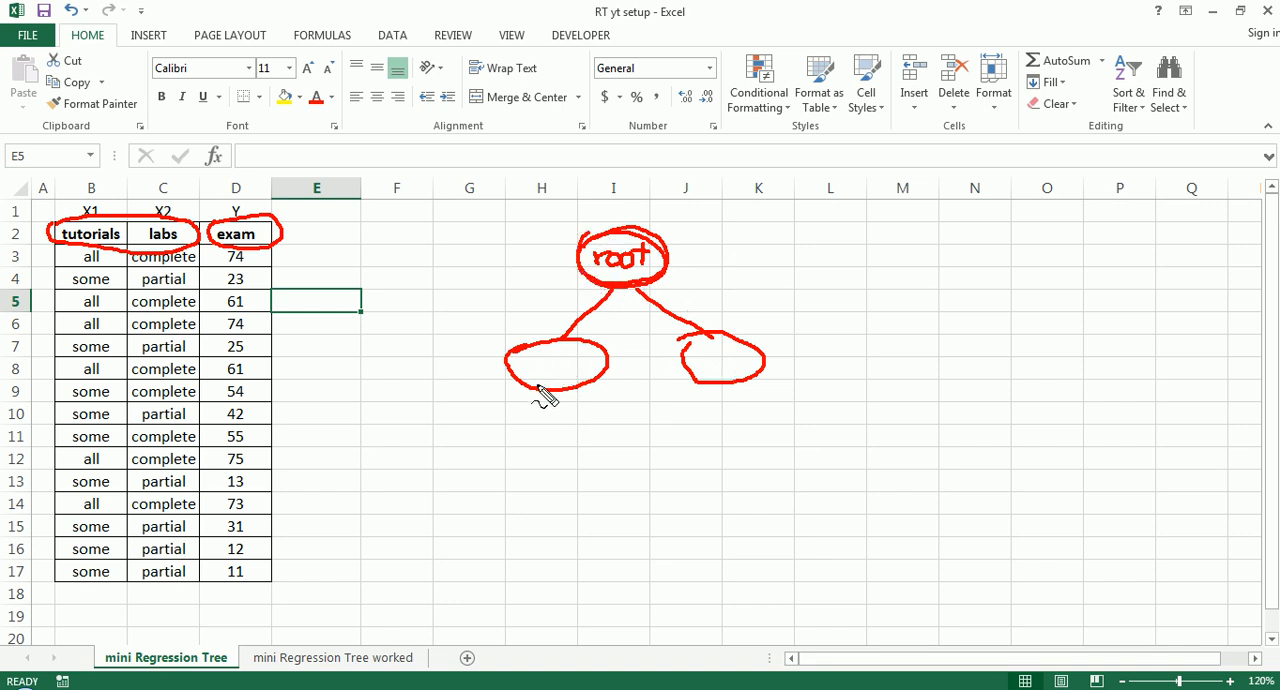
- Extend the red hand-drawn tree with two branches below each child node, ending in empty oval nodes on the next level
mouse_move(546, 392)
mouse_down()
mouse_move(481, 452)
mouse_move(613, 450)
mouse_up()
drag(708, 383, 698, 424)
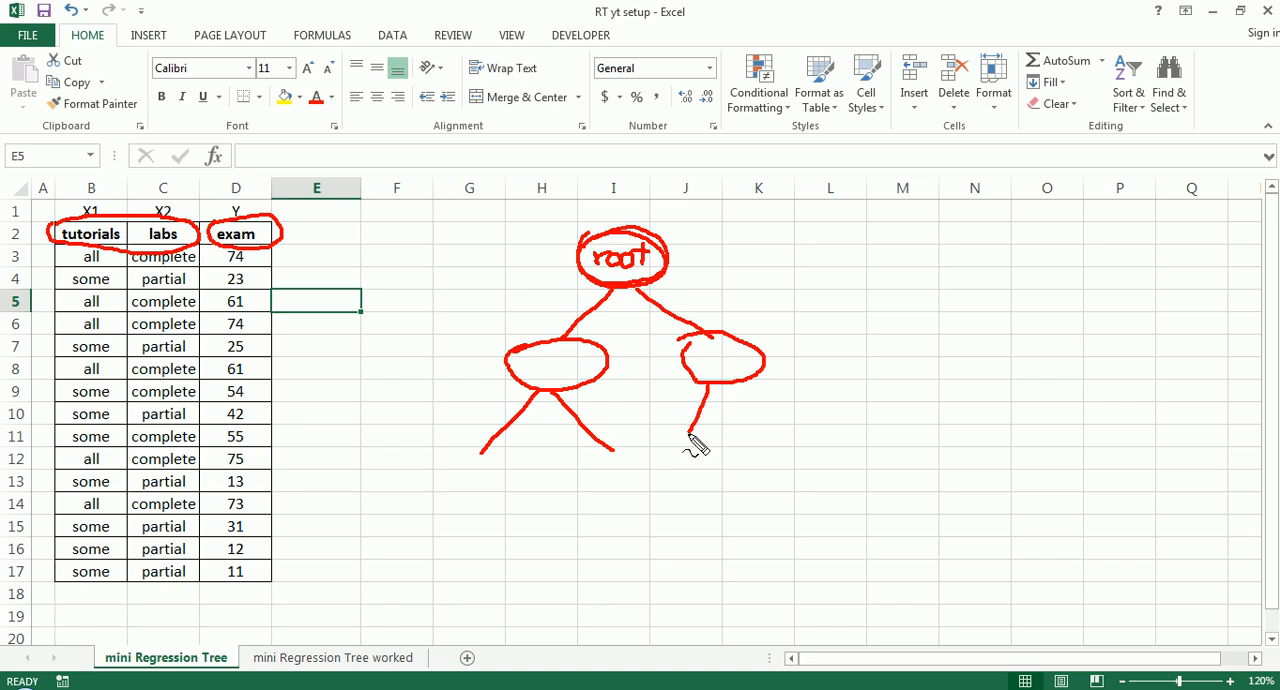
mouse_move(740, 383)
mouse_down()
mouse_move(760, 428)
mouse_move(825, 428)
mouse_move(809, 486)
mouse_move(743, 451)
mouse_move(743, 429)
mouse_move(762, 428)
mouse_up()
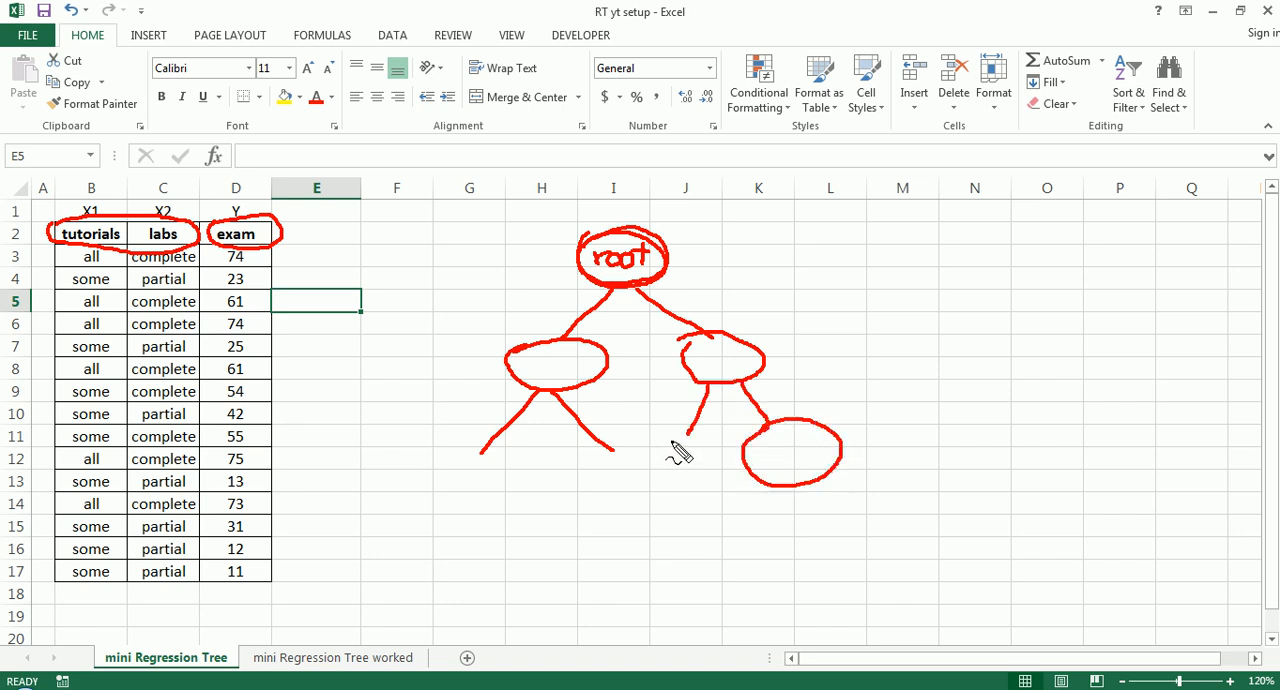
mouse_move(666, 449)
mouse_down()
mouse_move(734, 466)
mouse_move(663, 486)
mouse_move(688, 452)
mouse_up()
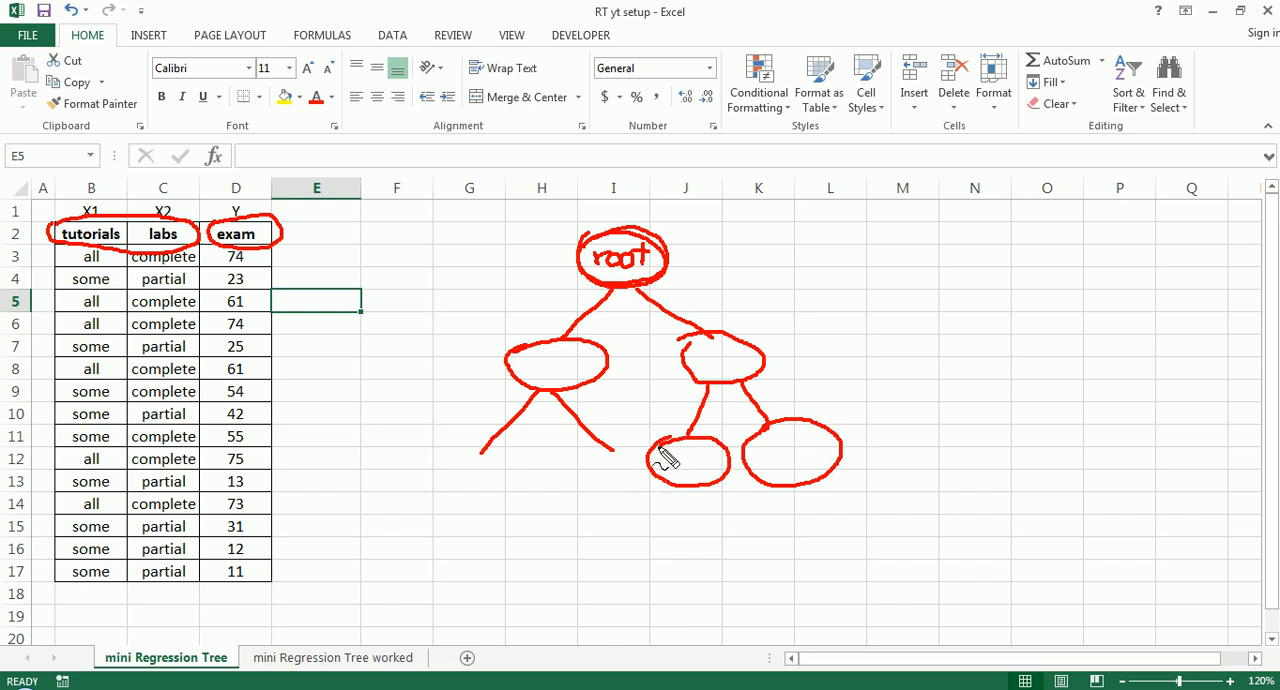
mouse_move(586, 466)
mouse_down()
mouse_move(646, 486)
mouse_move(580, 468)
mouse_up()
- Draw four more branches in red ink down to a lower level of empty oval leaf nodes
mouse_move(490, 456)
mouse_down()
mouse_move(463, 466)
mouse_move(491, 494)
mouse_move(428, 573)
mouse_move(411, 571)
mouse_move(423, 609)
mouse_move(388, 574)
mouse_up()
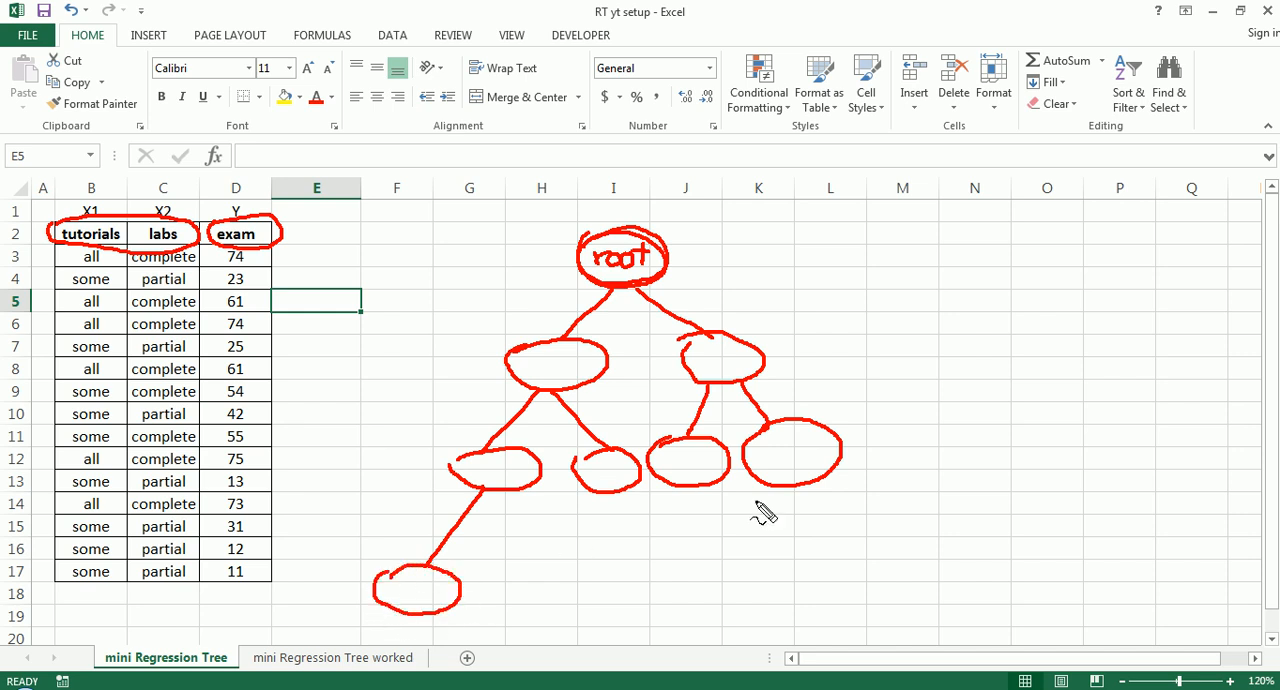
mouse_move(803, 485)
mouse_down()
mouse_move(855, 540)
mouse_move(845, 551)
mouse_move(922, 546)
mouse_move(829, 557)
mouse_up()
mouse_move(685, 488)
mouse_down()
mouse_move(660, 563)
mouse_move(620, 600)
mouse_move(608, 566)
mouse_up()
drag(712, 494, 745, 553)
mouse_move(722, 567)
mouse_down()
mouse_move(771, 566)
mouse_move(729, 600)
mouse_move(718, 566)
mouse_up()
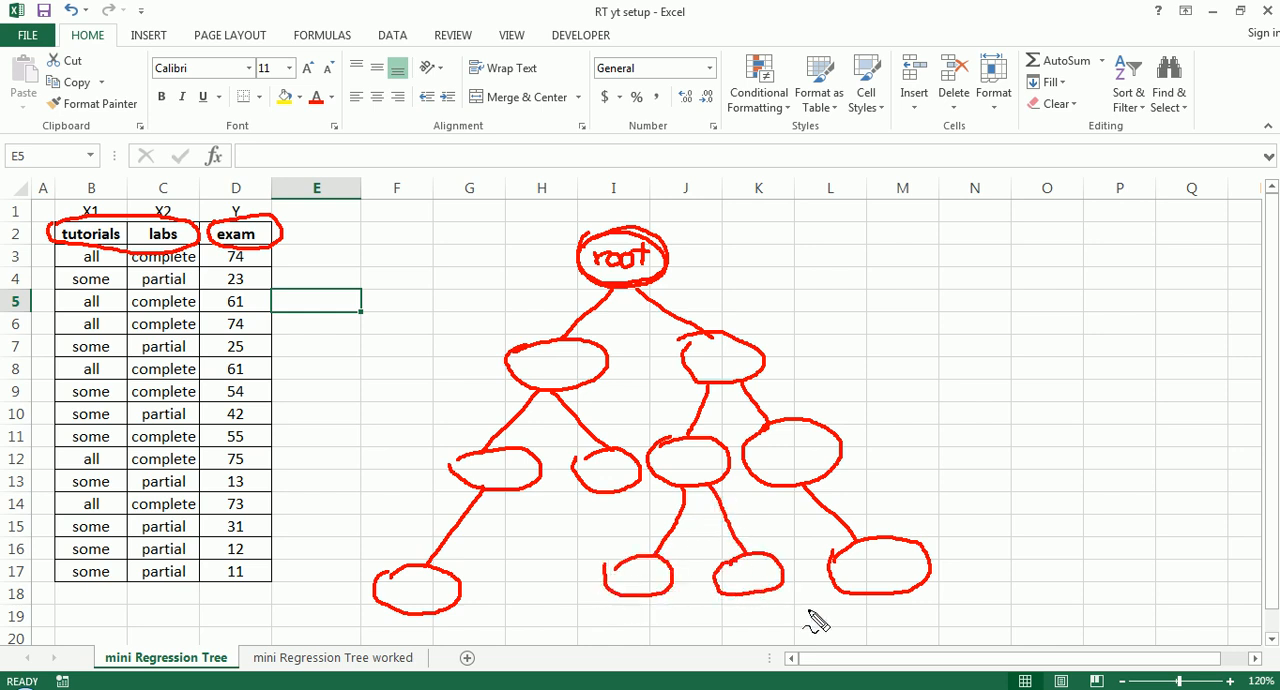
- Mark each of the five leaf nodes of the drawn tree with a short red dash
drag(397, 596, 433, 596)
drag(624, 582, 652, 577)
drag(734, 578, 771, 576)
drag(865, 578, 897, 574)
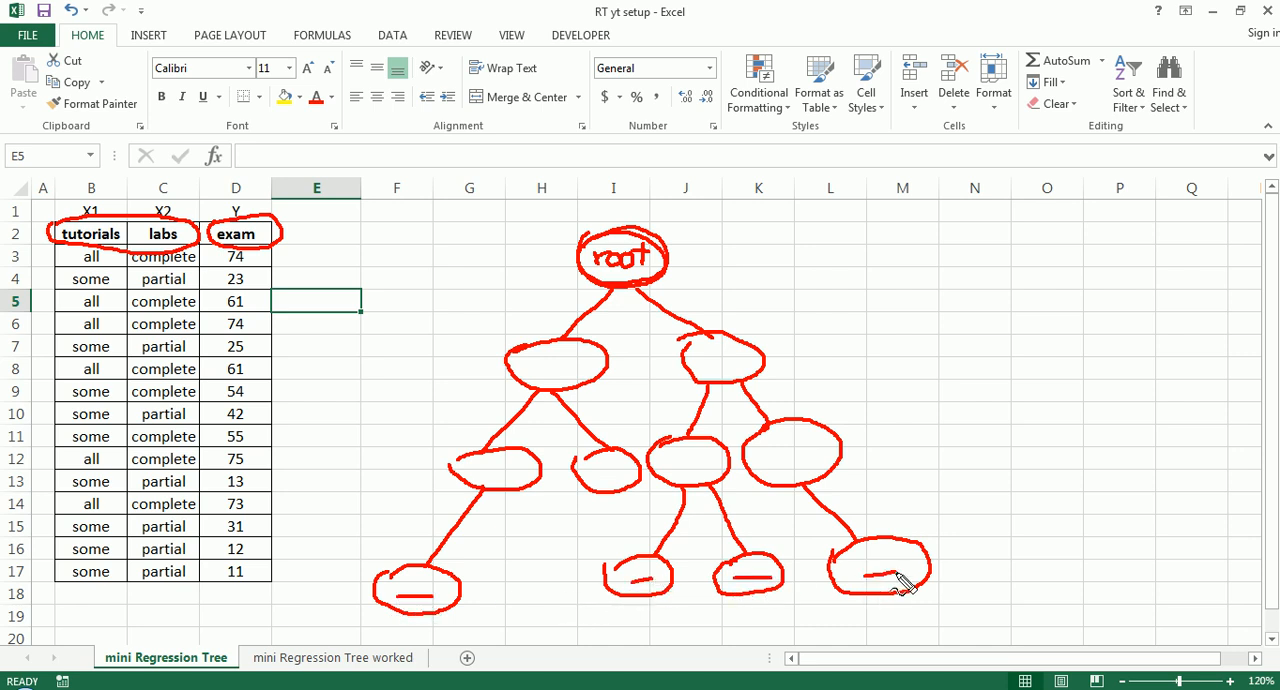
drag(595, 477, 616, 472)
- Encircle the whole tree and retrace the root node's outline in red ink, and clear the annotations
mouse_move(500, 264)
mouse_down()
mouse_move(695, 224)
mouse_move(990, 596)
mouse_move(278, 588)
mouse_move(510, 252)
mouse_up()
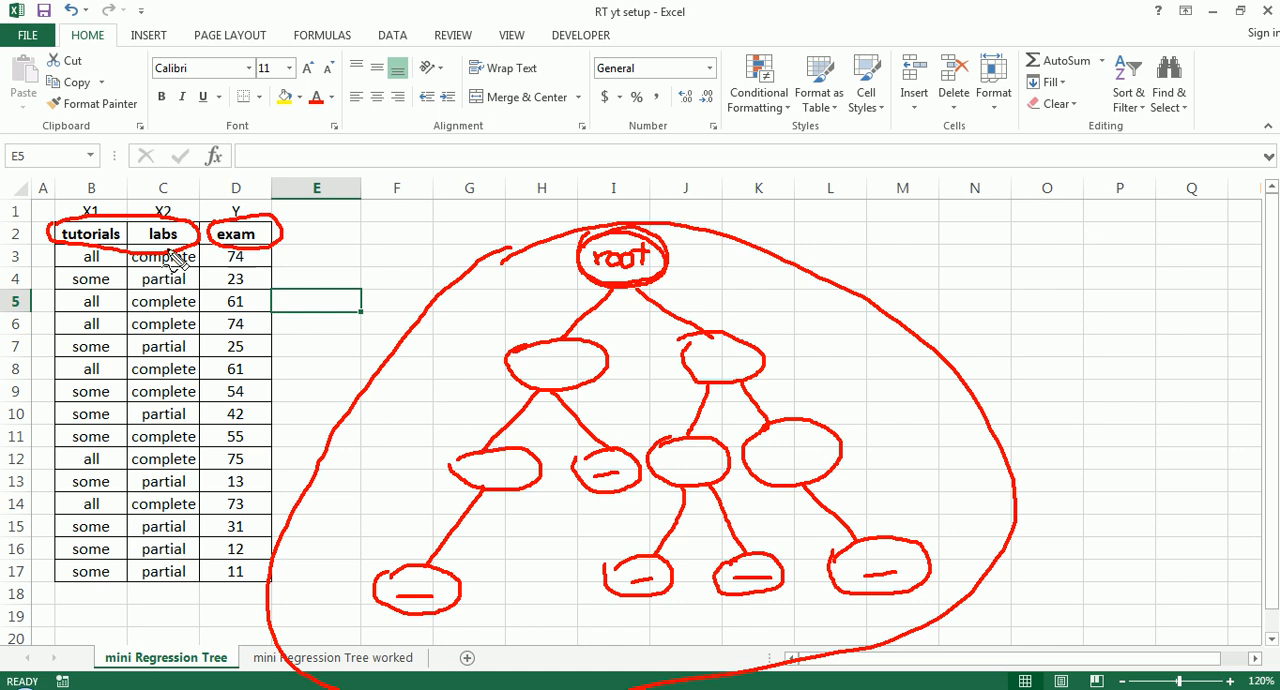
mouse_move(609, 232)
mouse_down()
mouse_move(677, 263)
mouse_move(591, 277)
mouse_move(597, 246)
mouse_move(682, 283)
mouse_up()
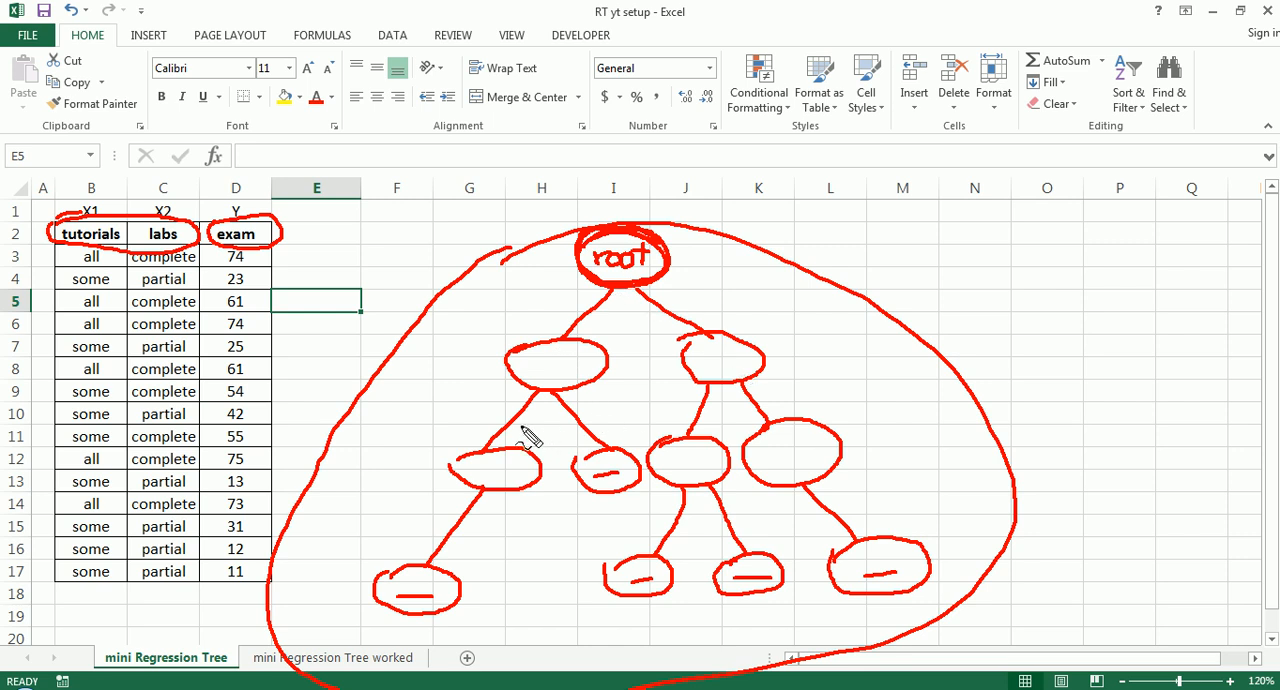
key(Escape)
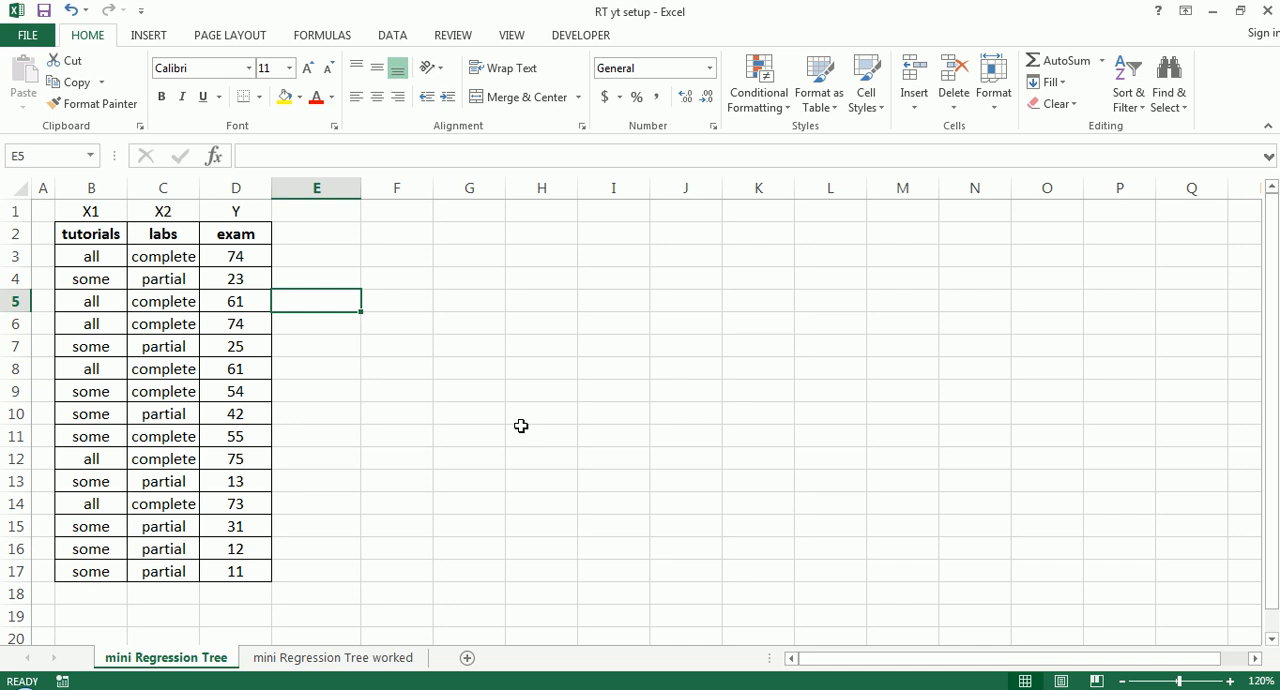
- Circle the tutorials and labs headers together and the exam header separately, mark along the exam scores, and clear the ink
mouse_move(58, 221)
mouse_down()
mouse_move(181, 218)
mouse_move(114, 250)
mouse_move(62, 232)
mouse_up()
mouse_move(271, 262)
mouse_down()
mouse_move(214, 243)
mouse_move(281, 255)
mouse_move(208, 238)
mouse_up()
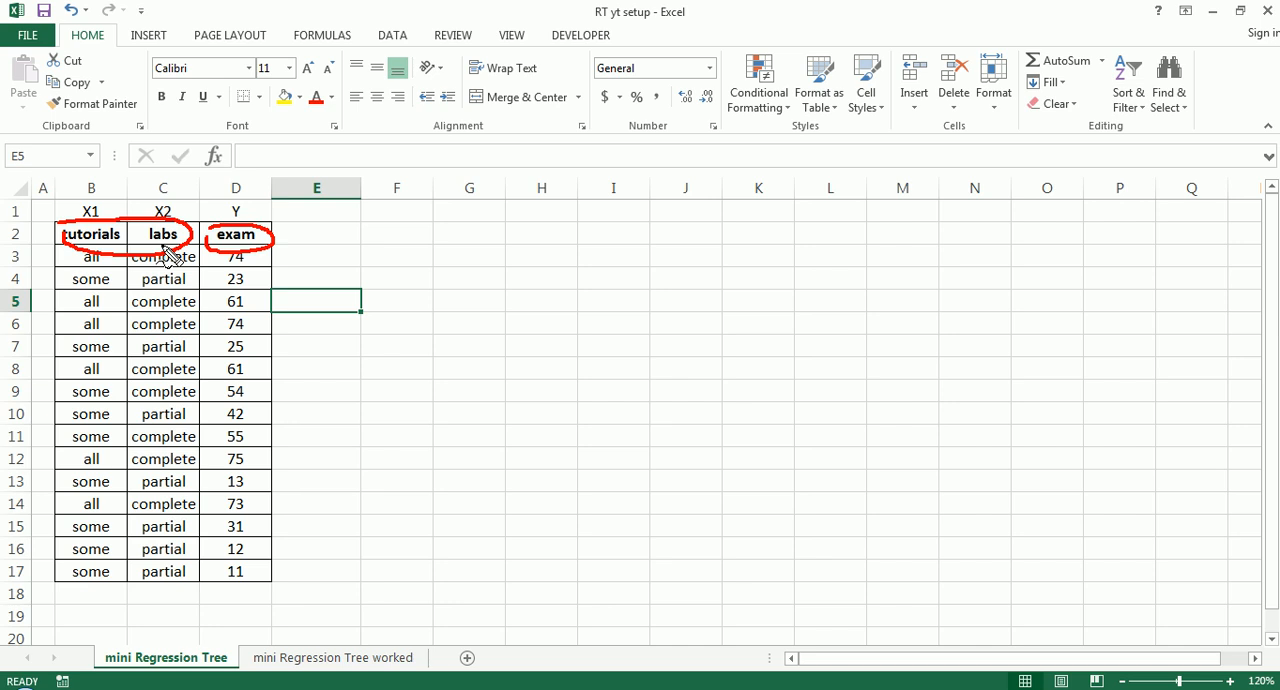
mouse_move(272, 250)
mouse_down()
mouse_move(276, 603)
mouse_move(258, 602)
mouse_up()
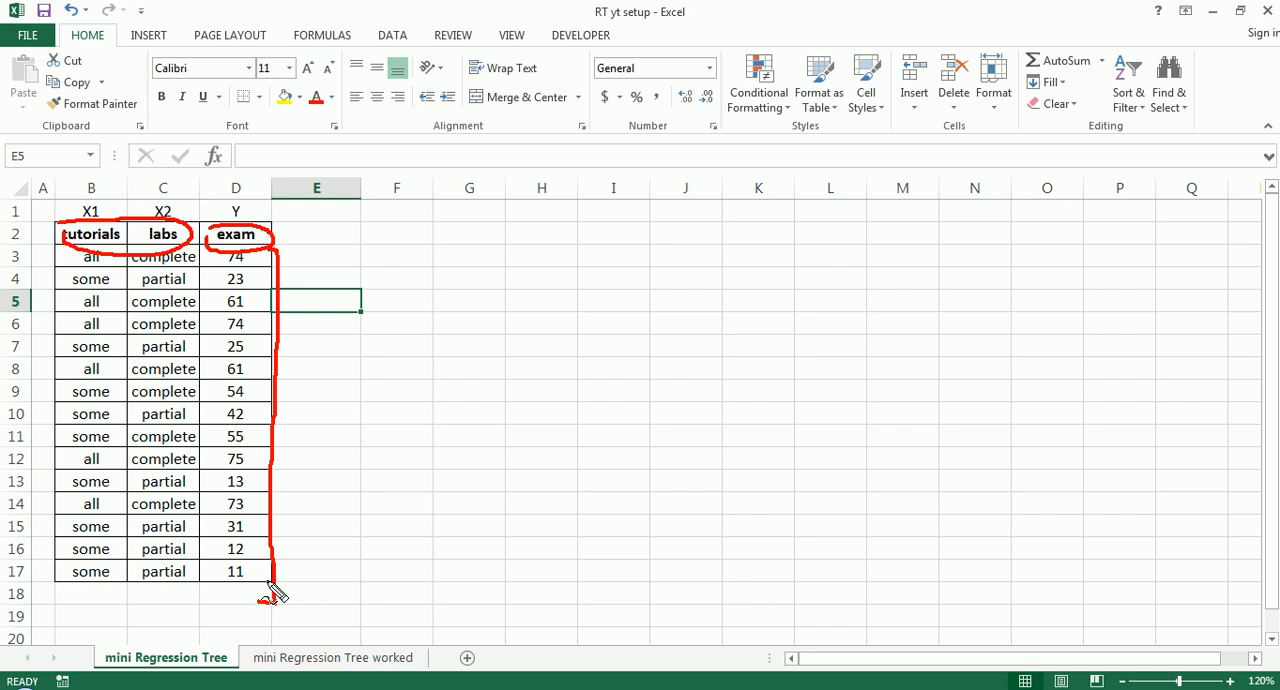
drag(272, 582, 270, 576)
key(Escape)
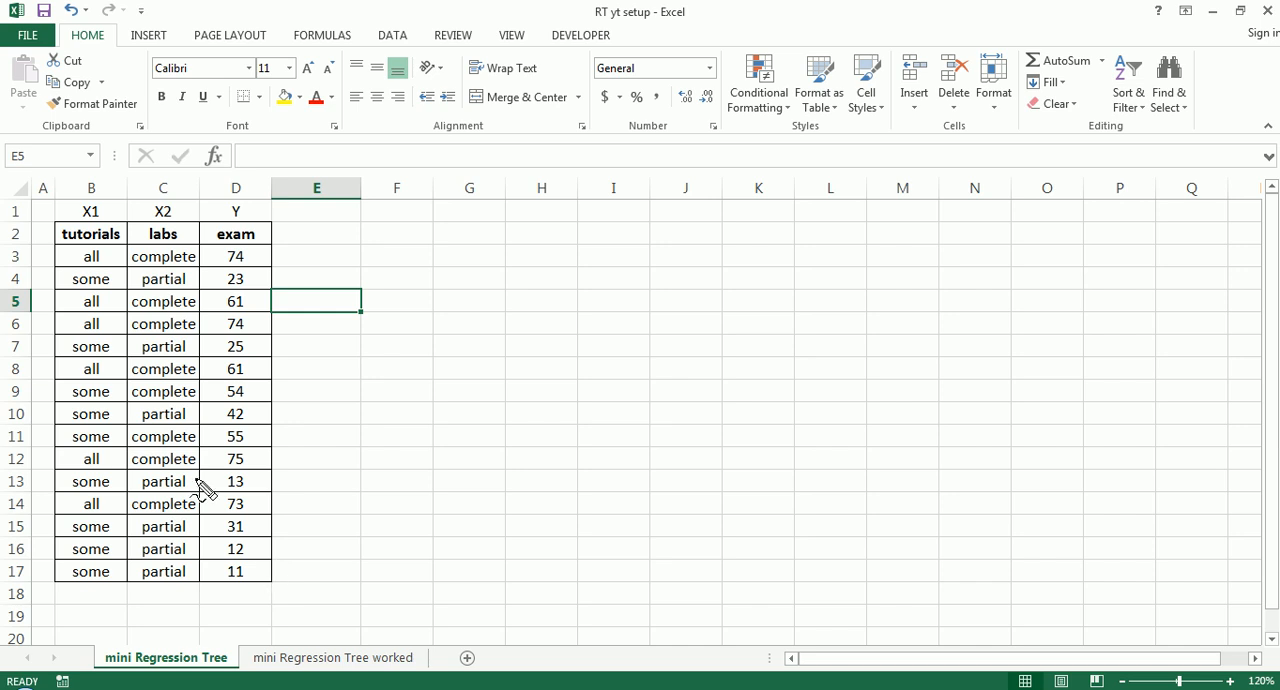
- Circle the tutorials header, box a "some" and an "all" value, outline the whole data table in red, and clear the ink
mouse_move(52, 229)
mouse_down()
mouse_move(108, 218)
mouse_move(124, 242)
mouse_move(86, 258)
mouse_move(56, 234)
mouse_up()
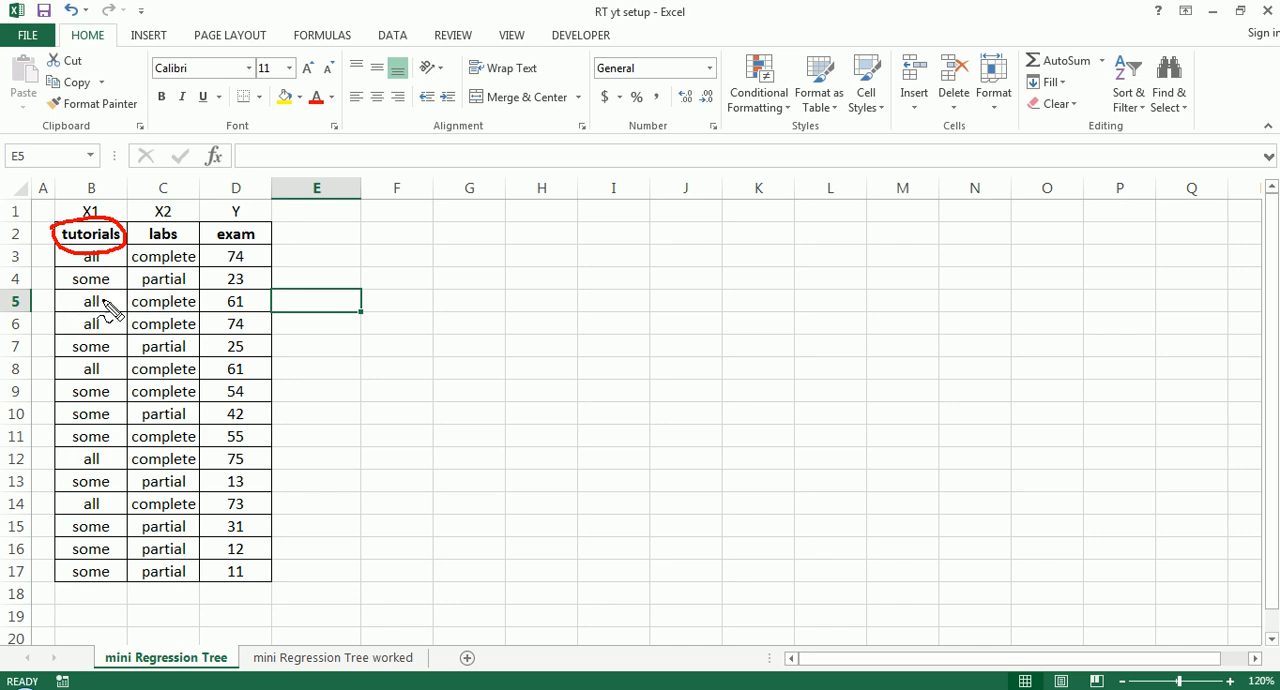
mouse_move(70, 293)
mouse_down()
mouse_move(118, 295)
mouse_move(117, 274)
mouse_move(78, 268)
mouse_move(68, 285)
mouse_move(112, 313)
mouse_move(70, 318)
mouse_move(76, 284)
mouse_up()
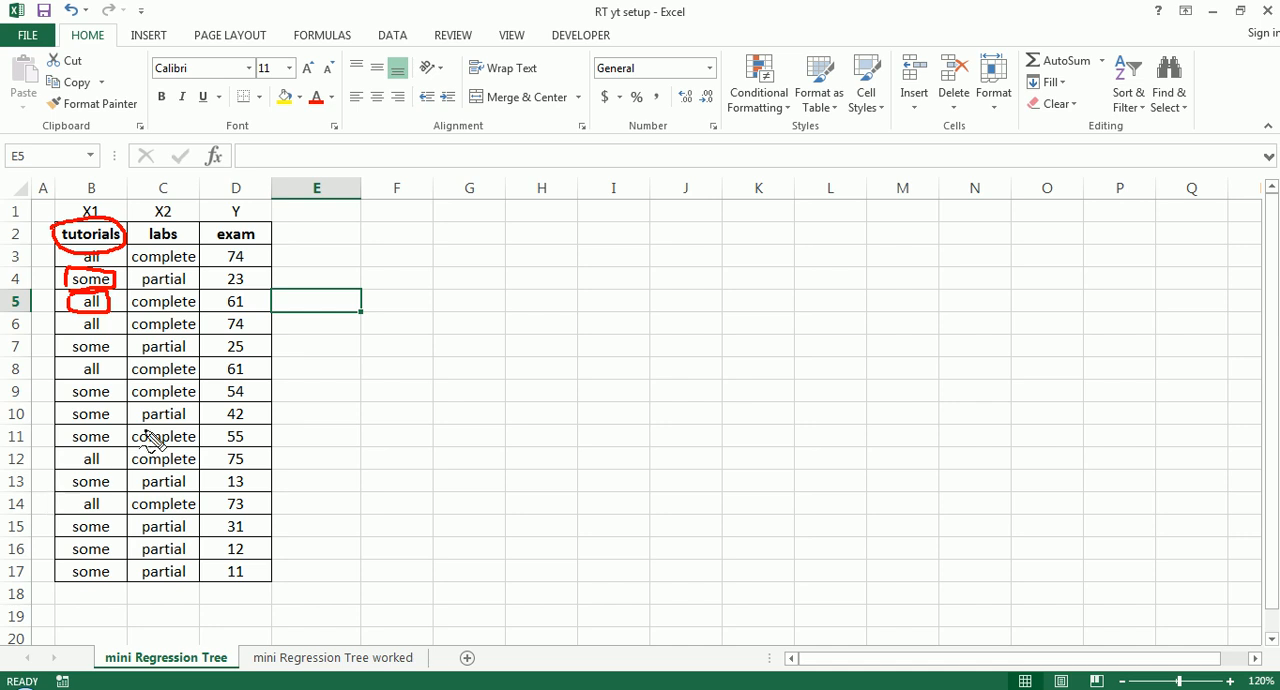
mouse_move(58, 213)
mouse_down()
mouse_move(228, 211)
mouse_move(293, 470)
mouse_move(276, 592)
mouse_move(30, 500)
mouse_move(26, 220)
mouse_up()
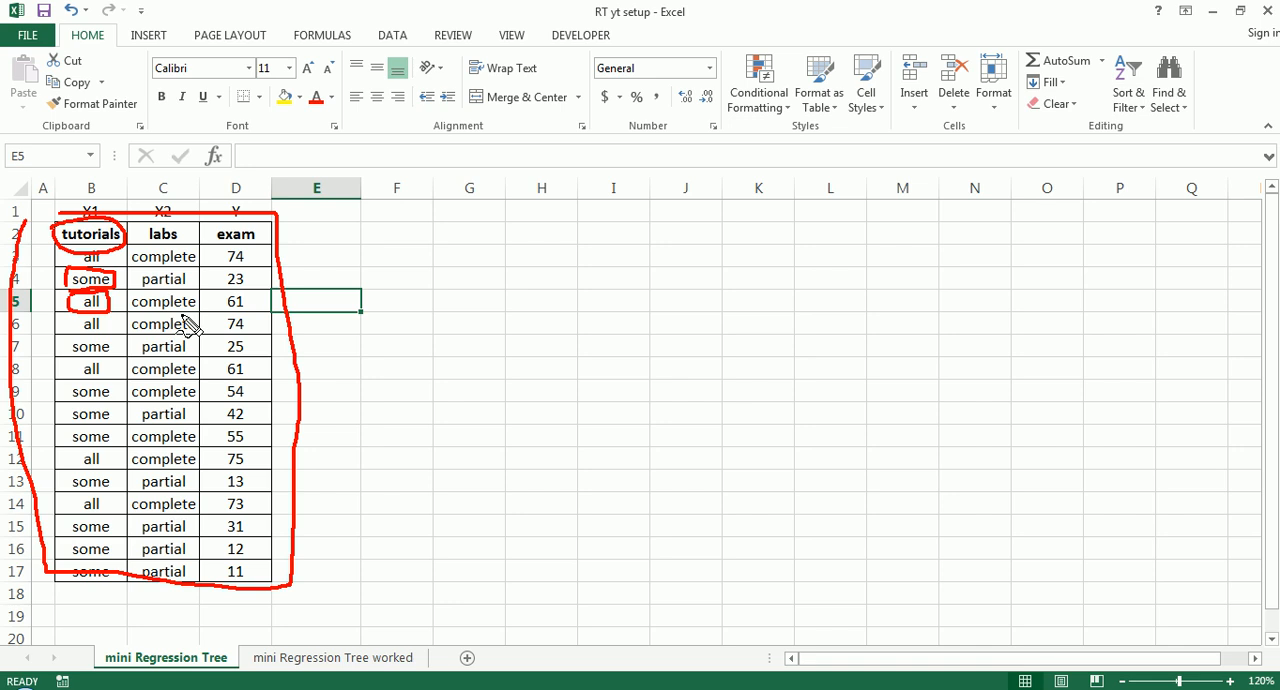
key(Escape)
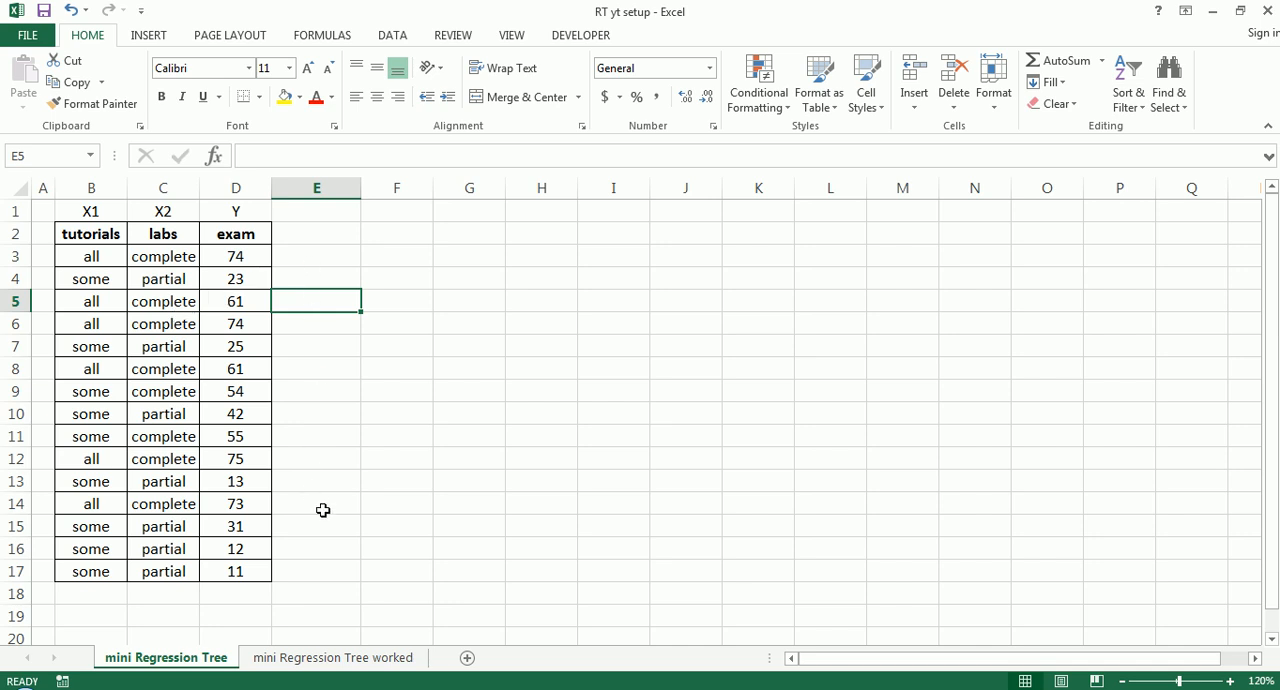
- Highlight the whole data table B2:D17, including its headers, to show the data in use
click(377, 307)
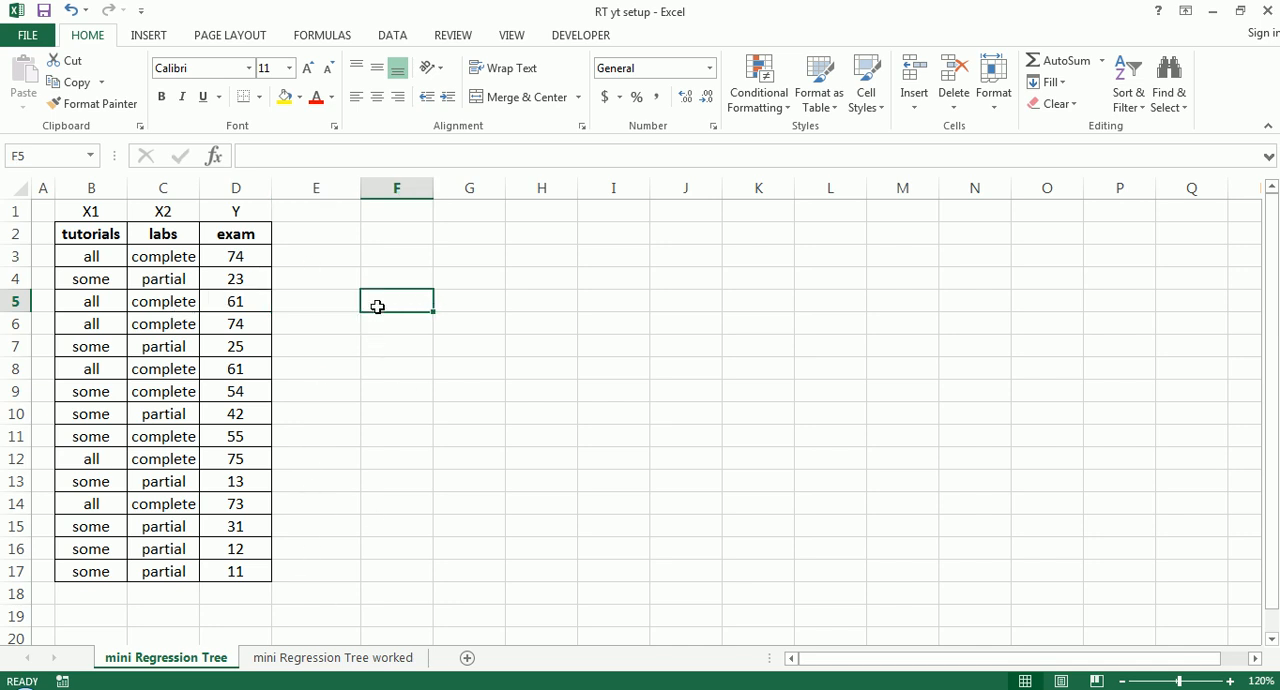
key(Left)
key(Right)
drag(108, 234, 257, 569)
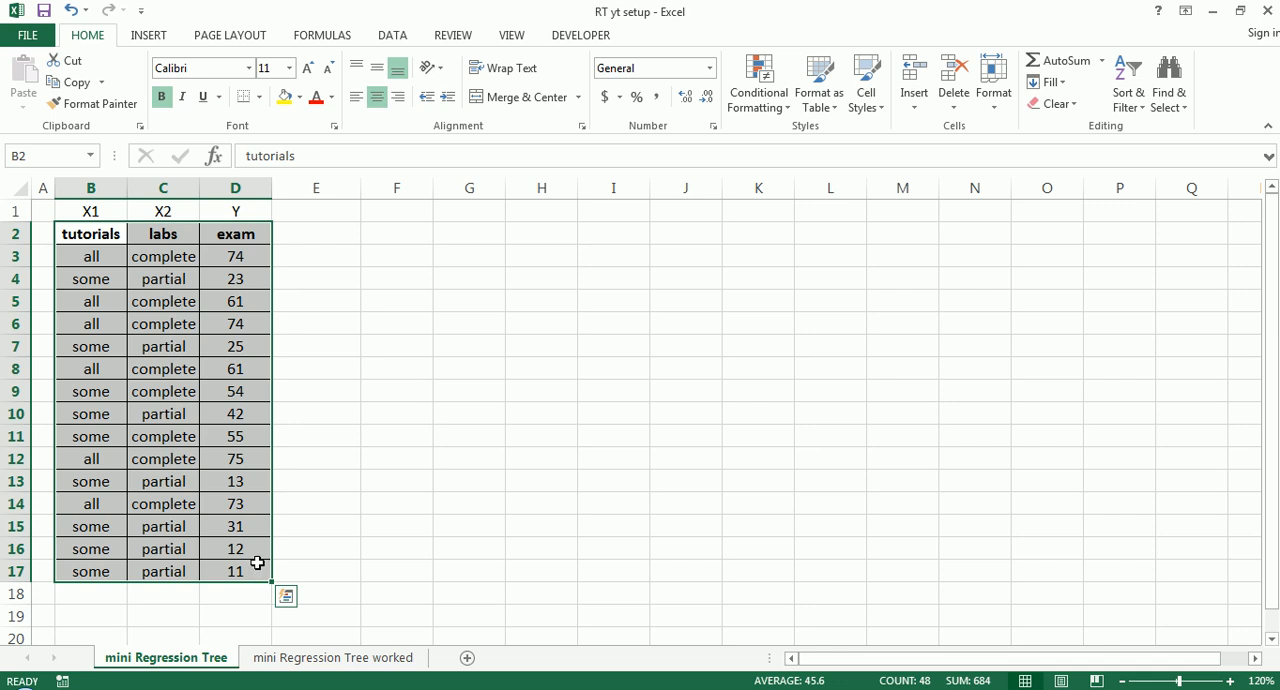
click(363, 321)
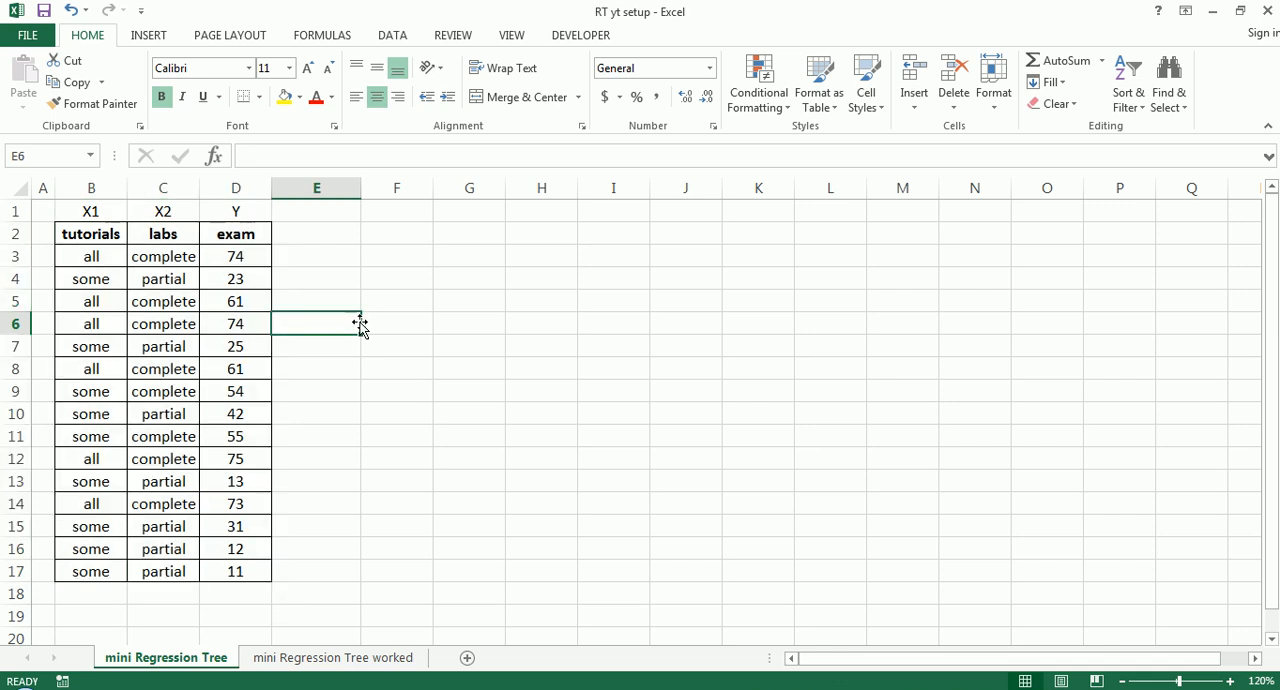
- Narrow the empty column E and calculate the sample standard deviation of the exam scores in F6 with STDEV.S over D3:D17
drag(360, 188, 298, 190)
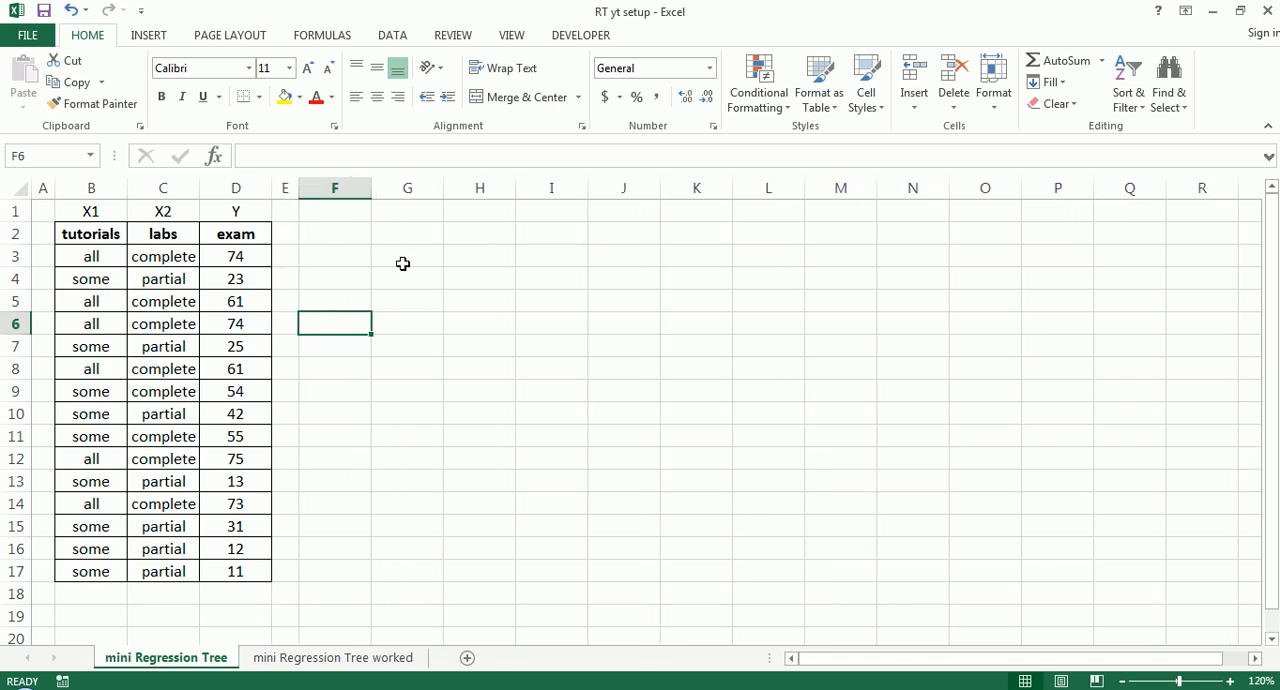
text(=std)
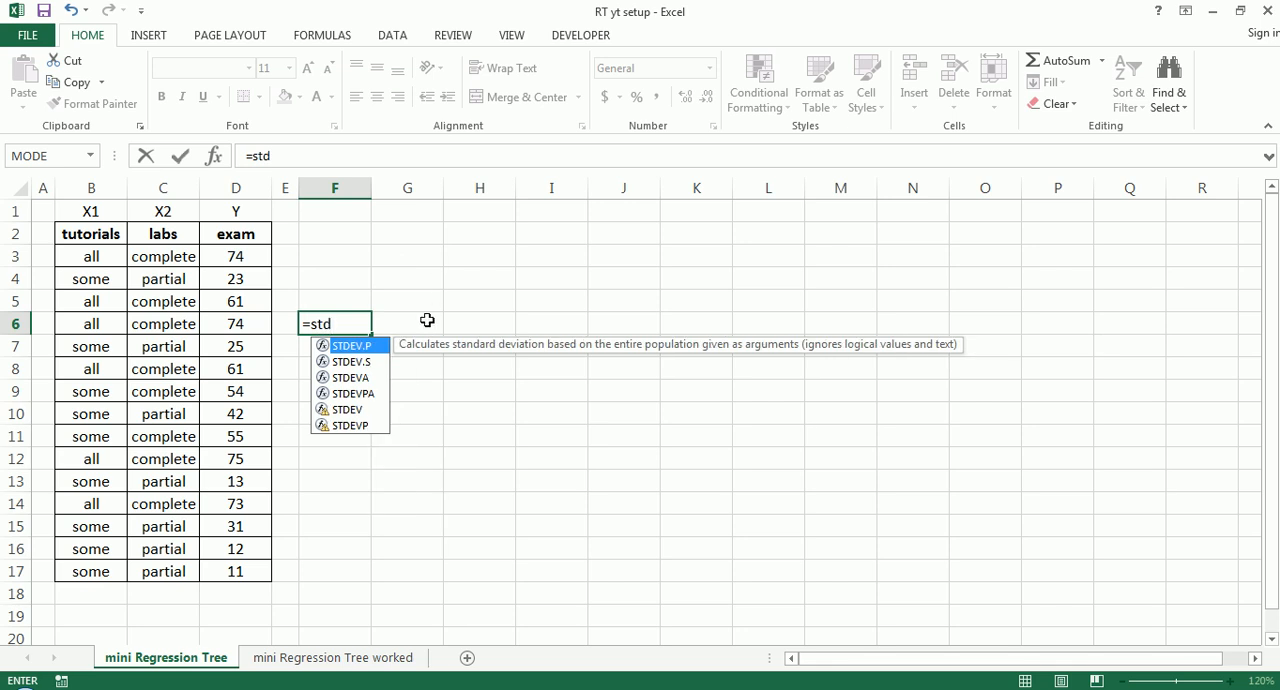
double_click(372, 362)
drag(214, 258, 237, 570)
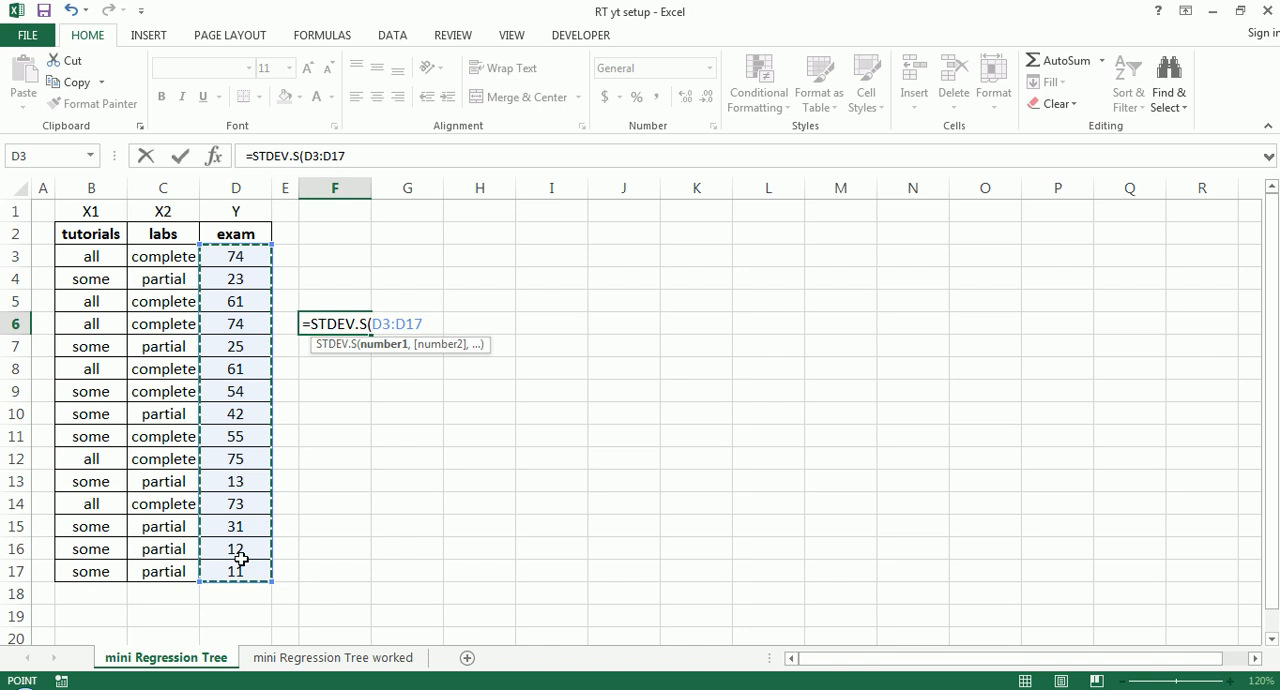
key(Return)
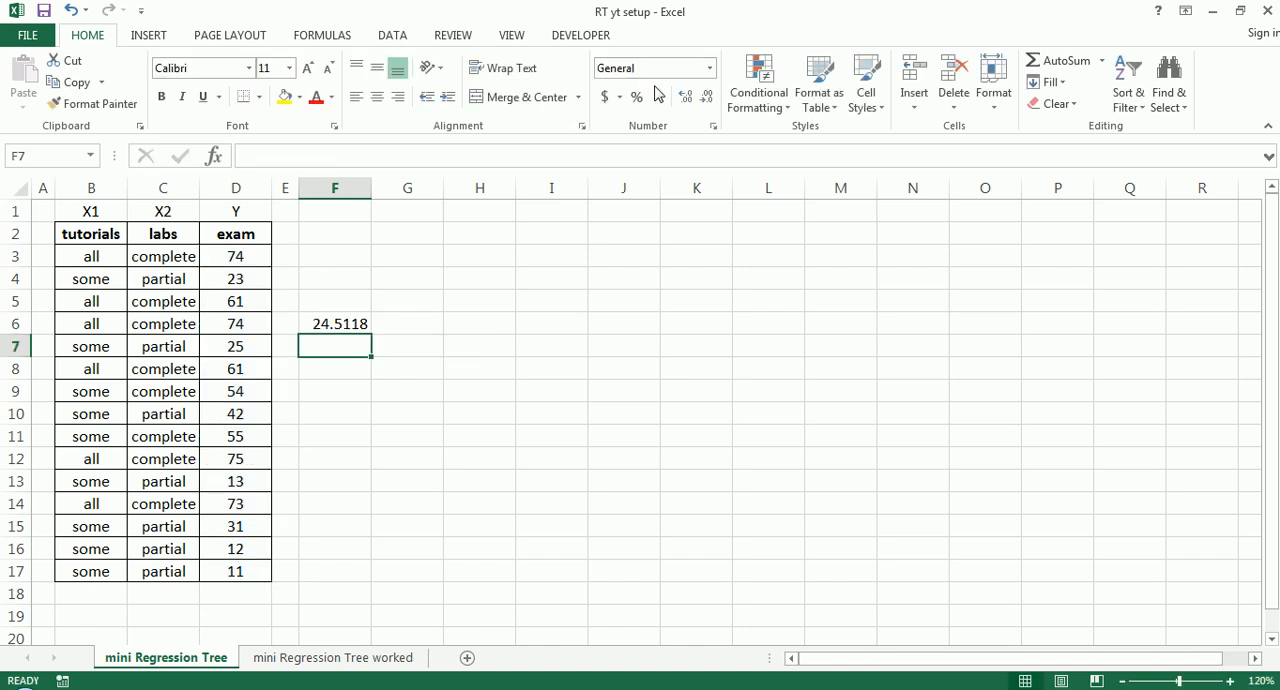
- Format the standard deviation in F6 with two decimal places and autofit column F to its content
click(352, 323)
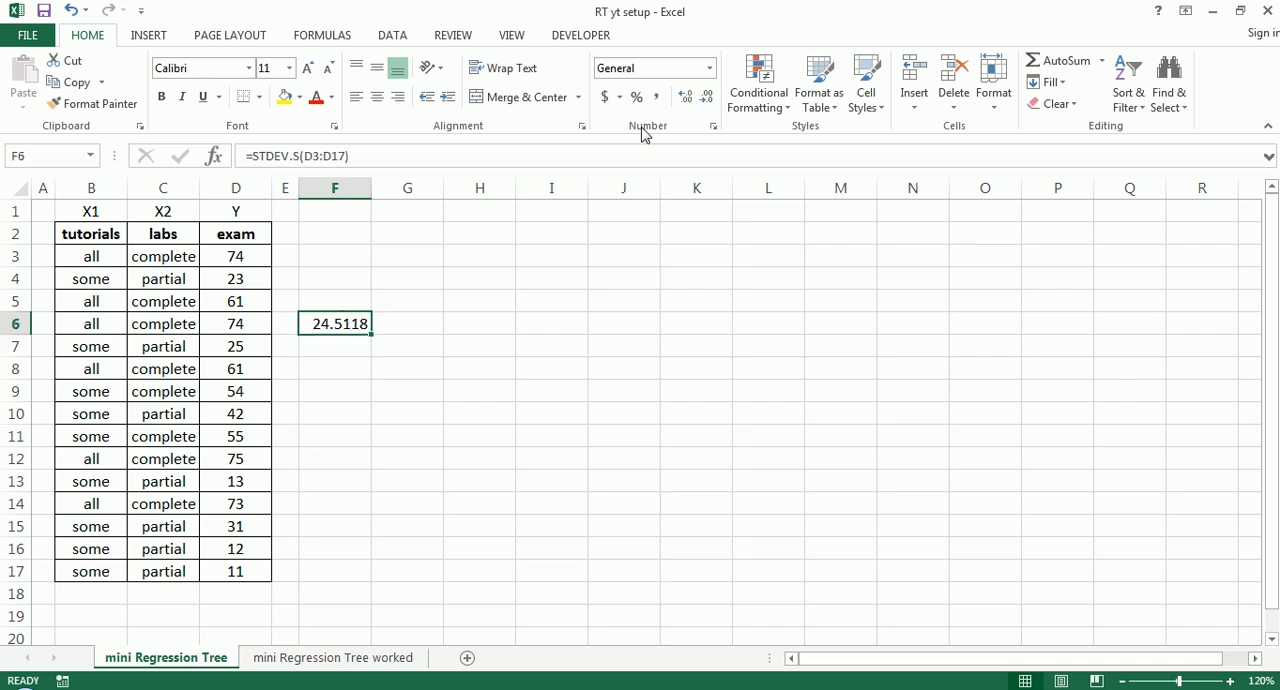
click(687, 98)
click(688, 100)
click(708, 97)
click(708, 97)
click(708, 97)
click(708, 97)
double_click(380, 189)
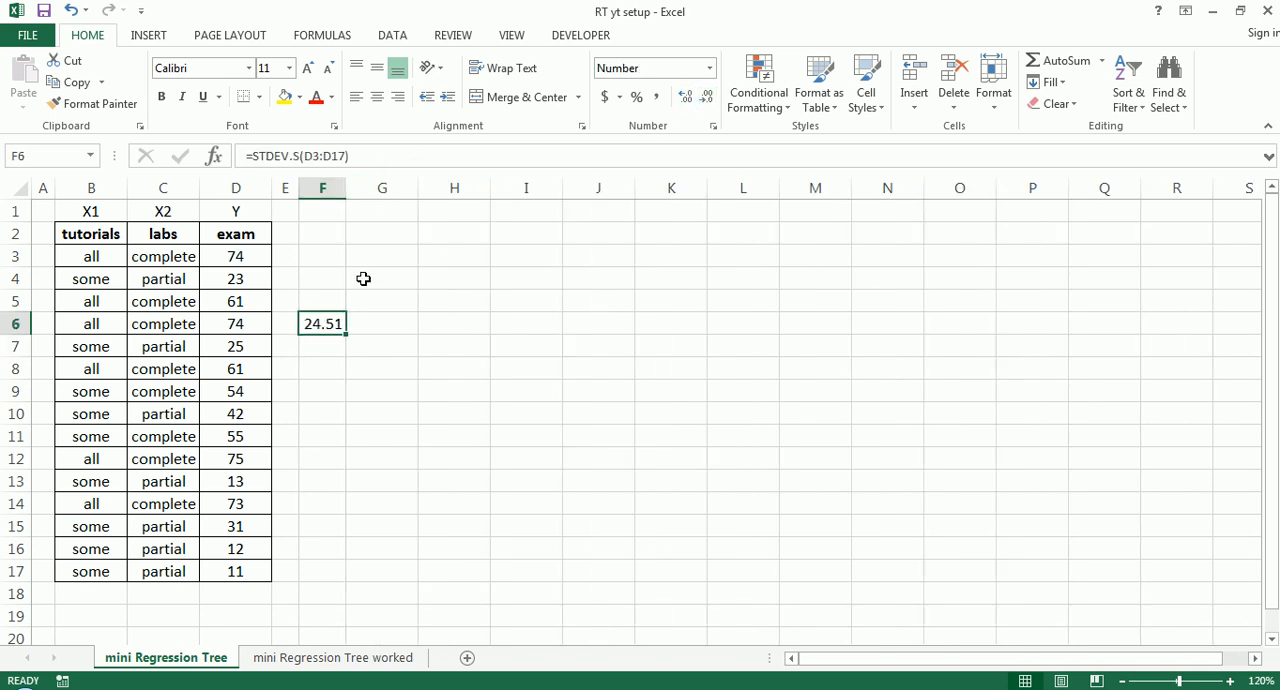
click(363, 278)
- Create a PivotTable from the data range B2:D17, placed in the existing worksheet at cell H2
click(78, 238)
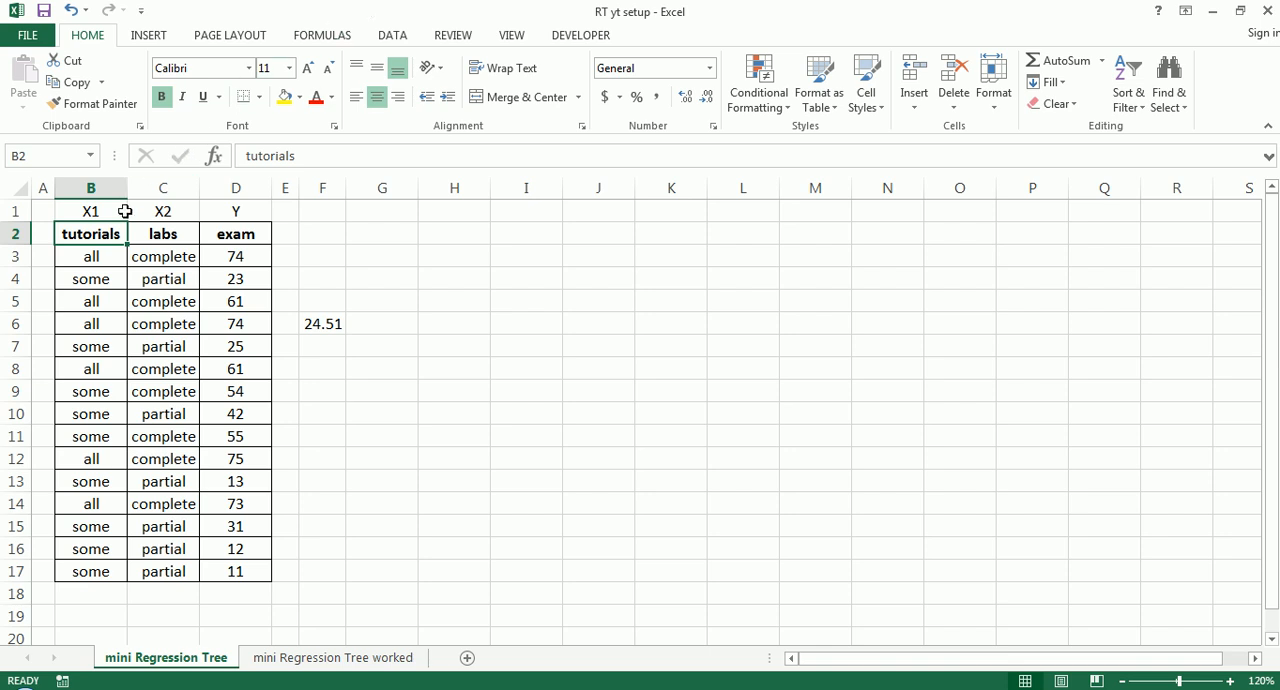
drag(100, 233, 243, 571)
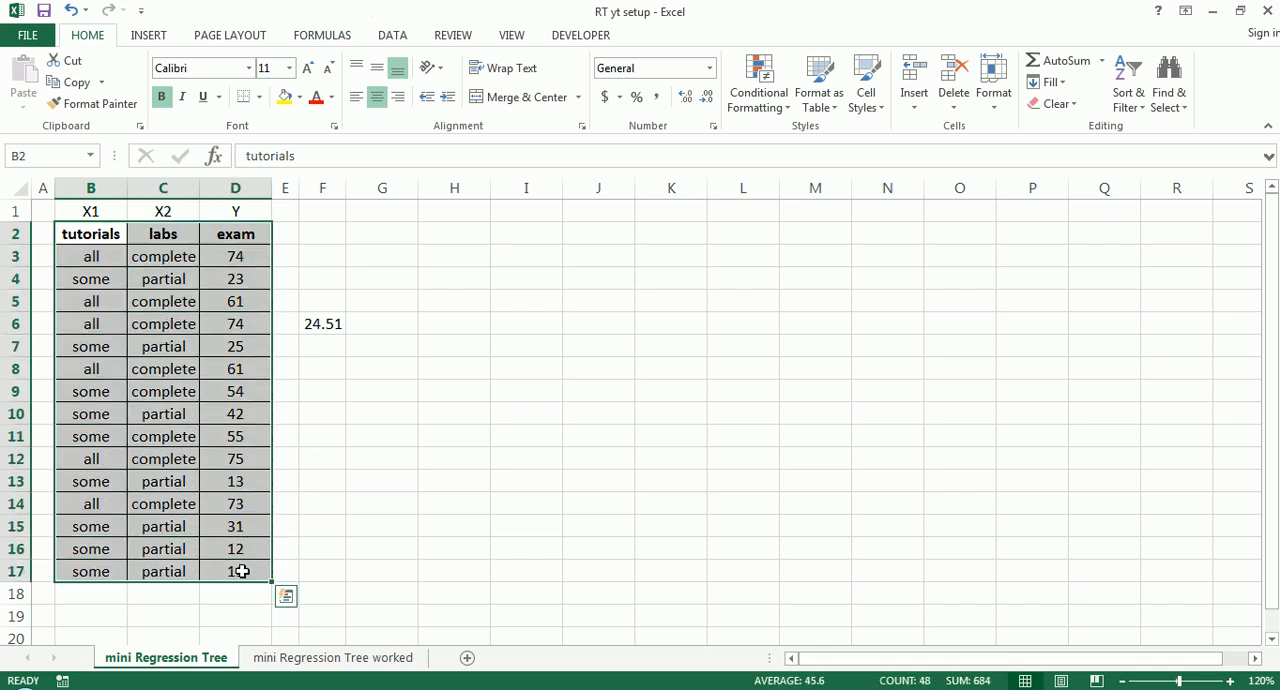
click(146, 35)
click(33, 76)
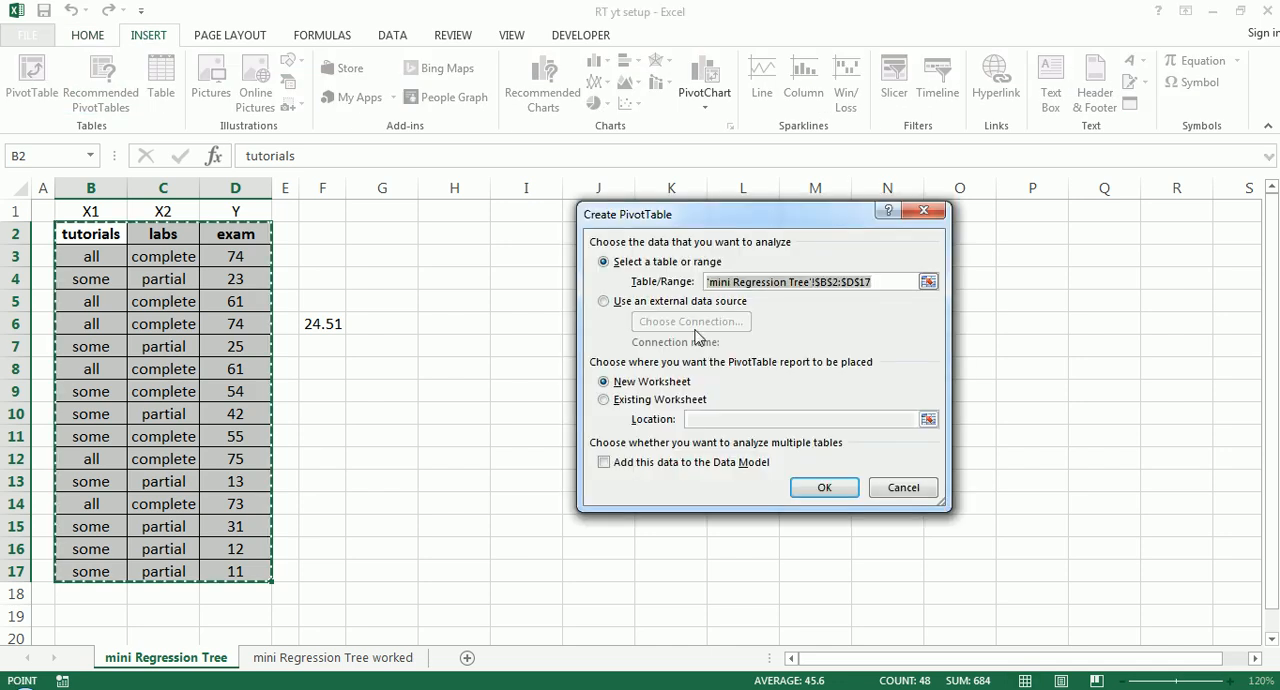
click(605, 400)
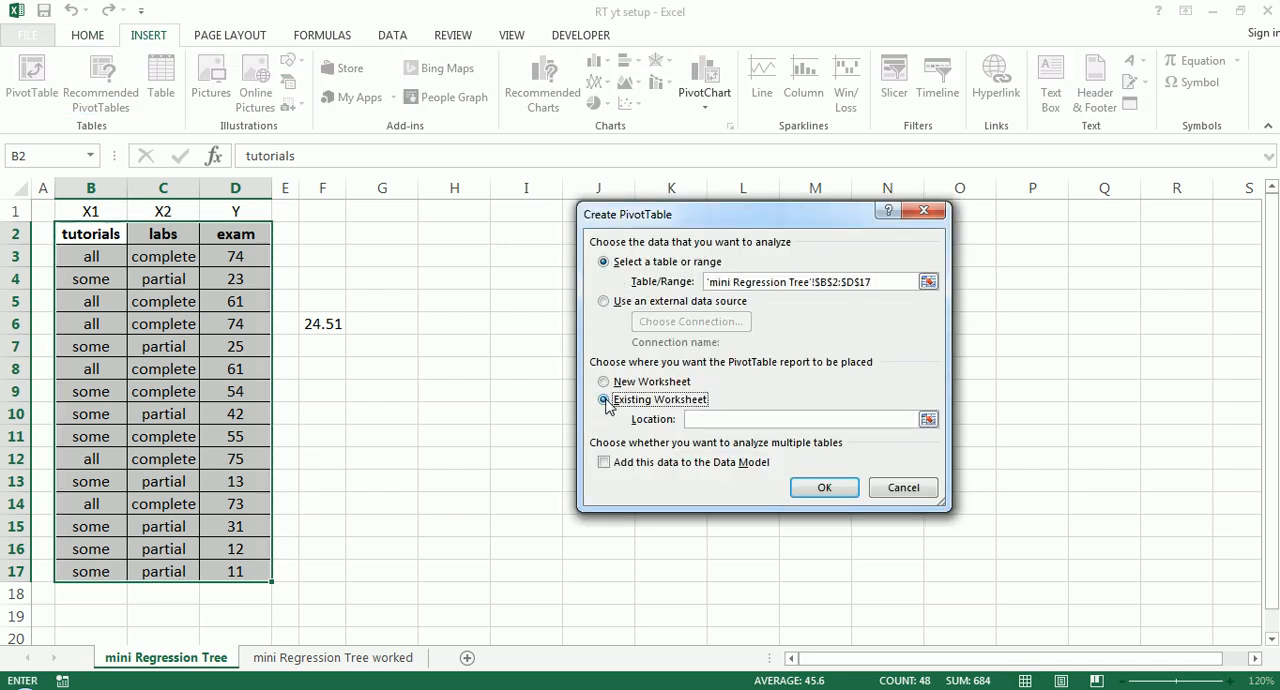
click(445, 233)
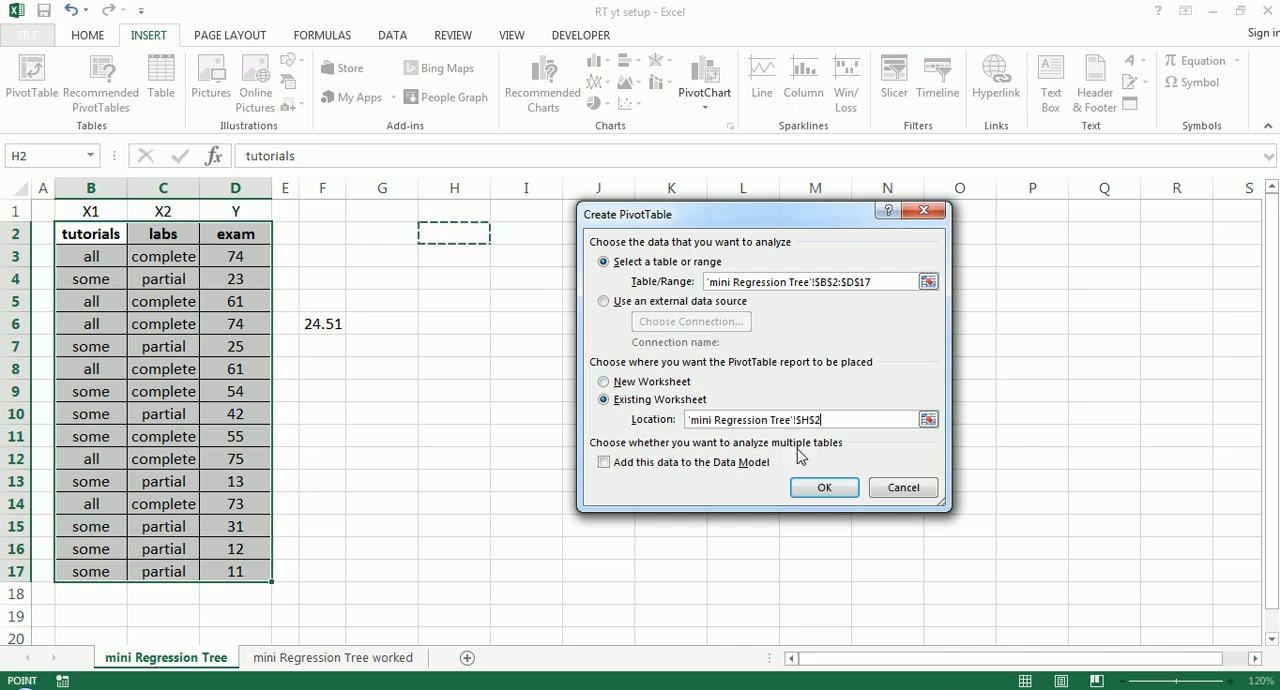
click(825, 488)
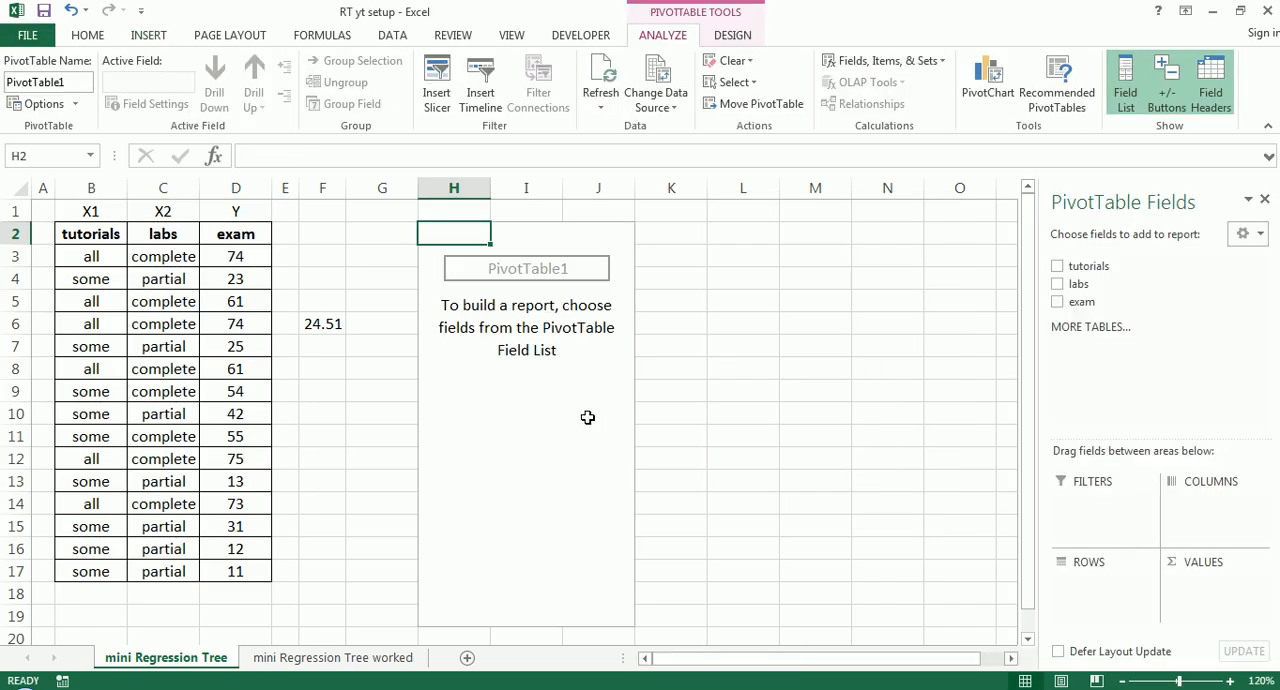
- Add tutorials as the PivotTable's row field and exam as its value field
click(587, 417)
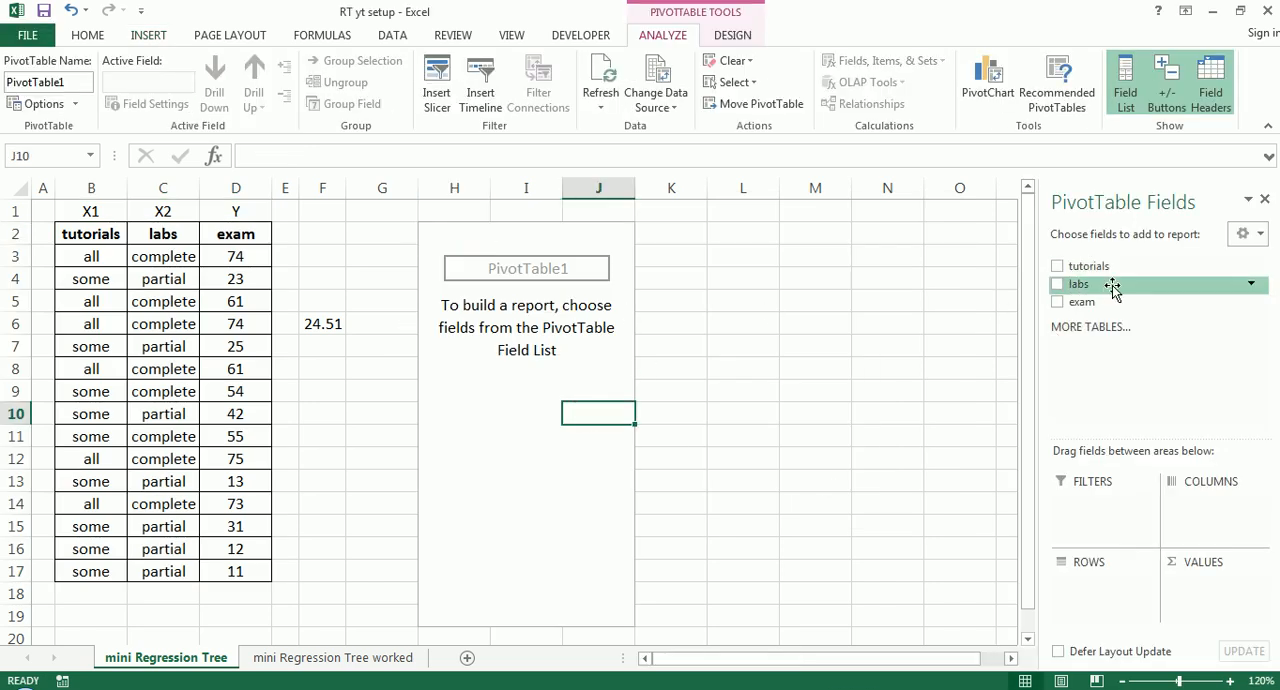
drag(1101, 272, 1100, 583)
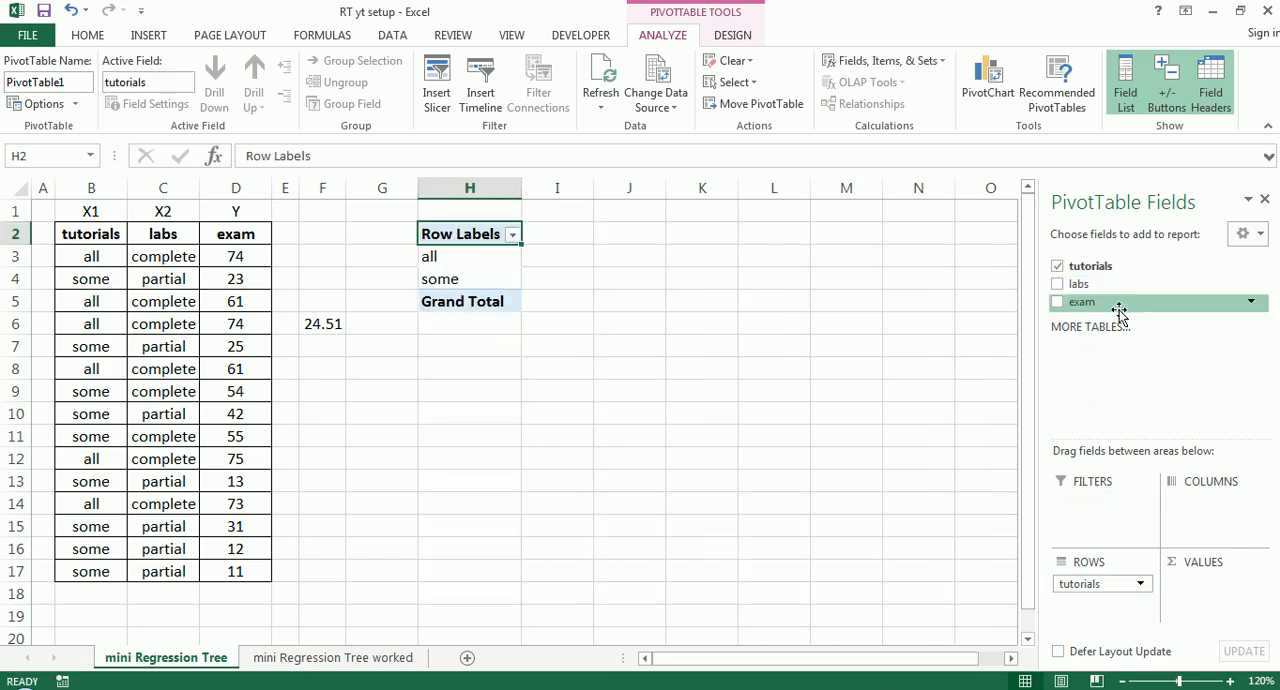
drag(1098, 302, 1189, 580)
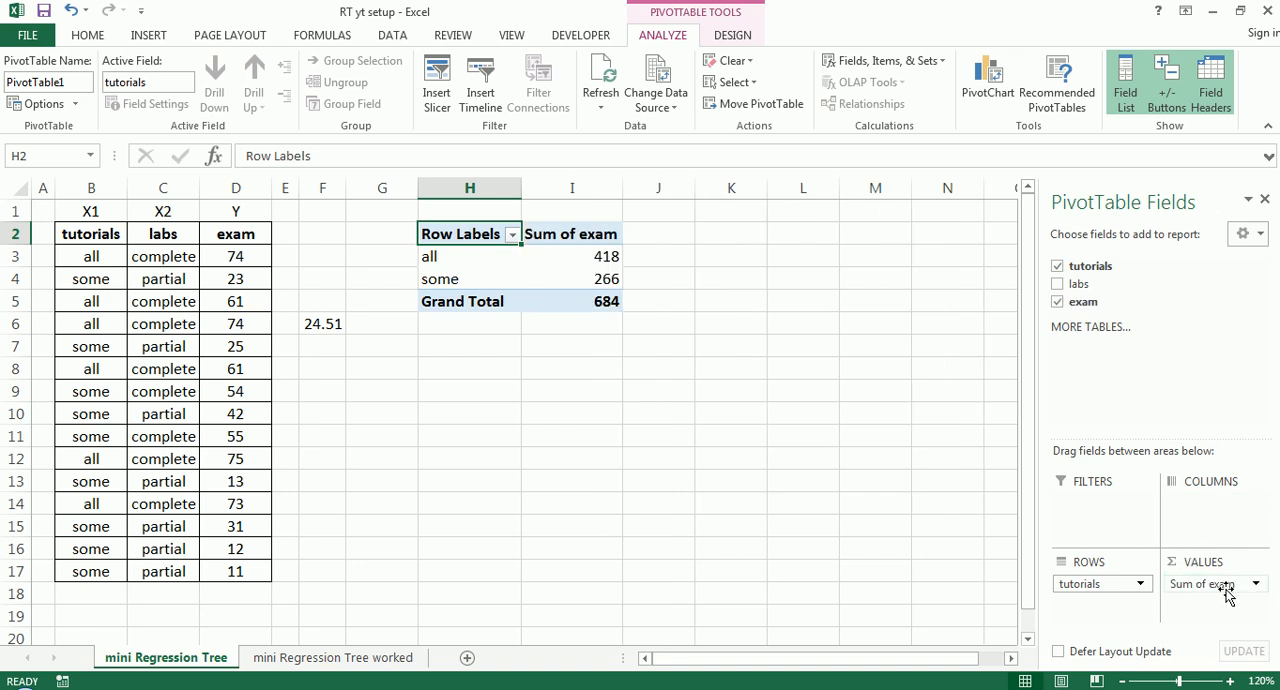
drag(1180, 594, 1238, 599)
key(Escape)
click(1254, 586)
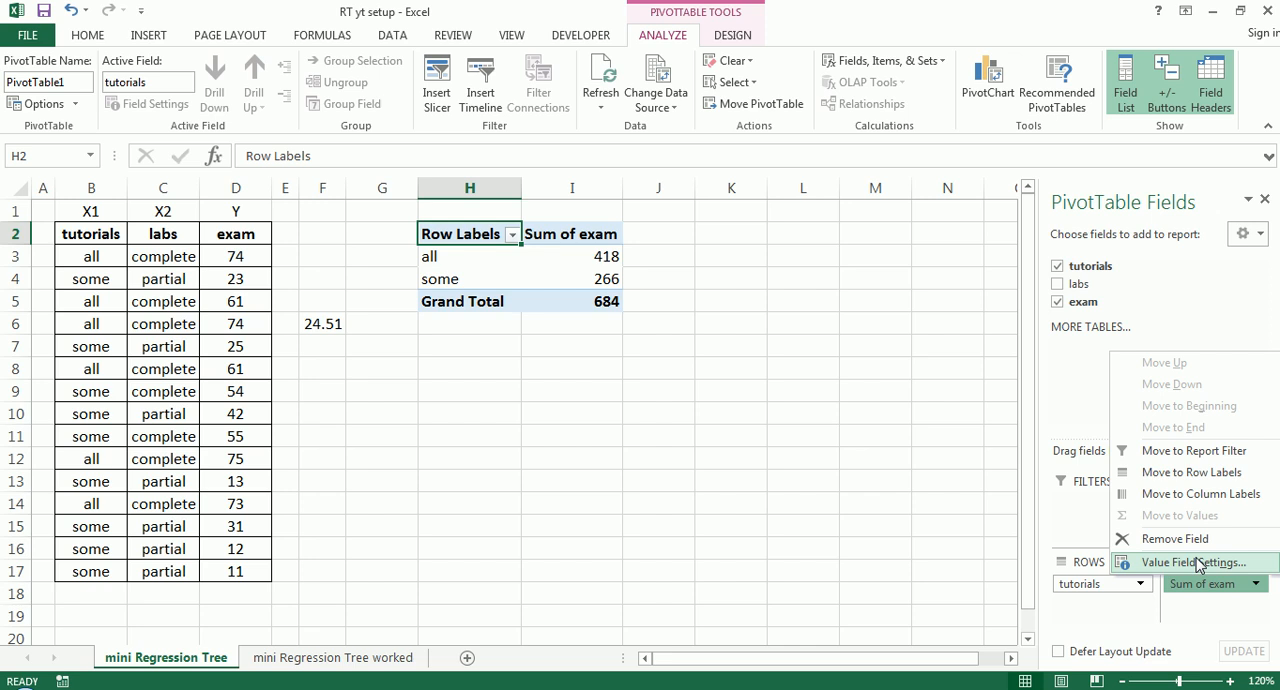
click(940, 515)
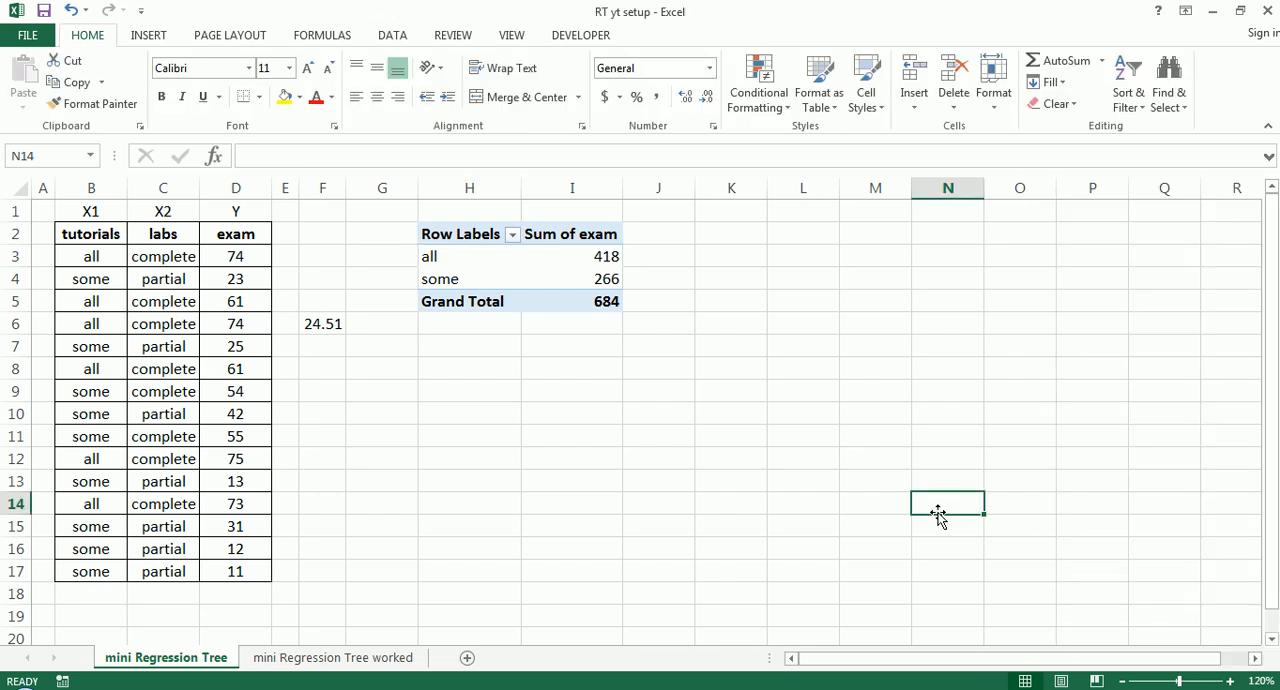
- Examine how the exam sums for the all and some tutorials groups in the PivotTable come from the matching source rows
click(598, 256)
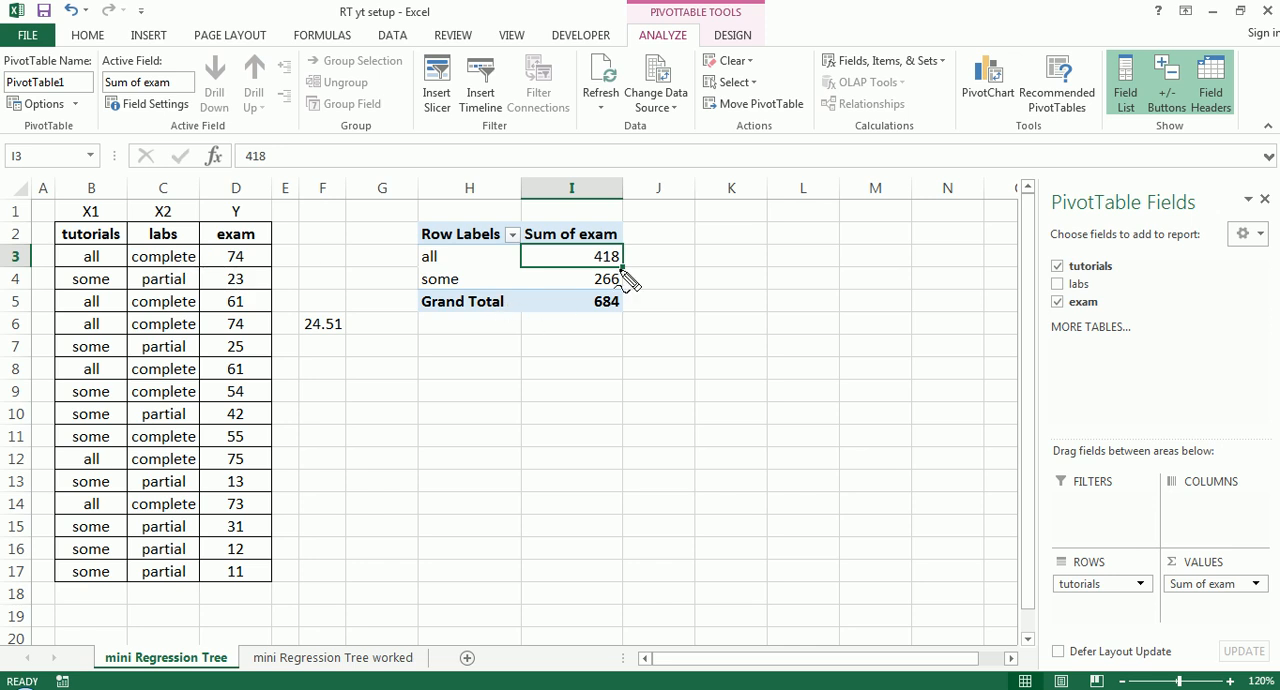
mouse_move(617, 272)
mouse_down()
mouse_move(606, 278)
mouse_move(612, 254)
mouse_move(634, 271)
mouse_up()
drag(528, 243, 590, 247)
drag(422, 267, 443, 269)
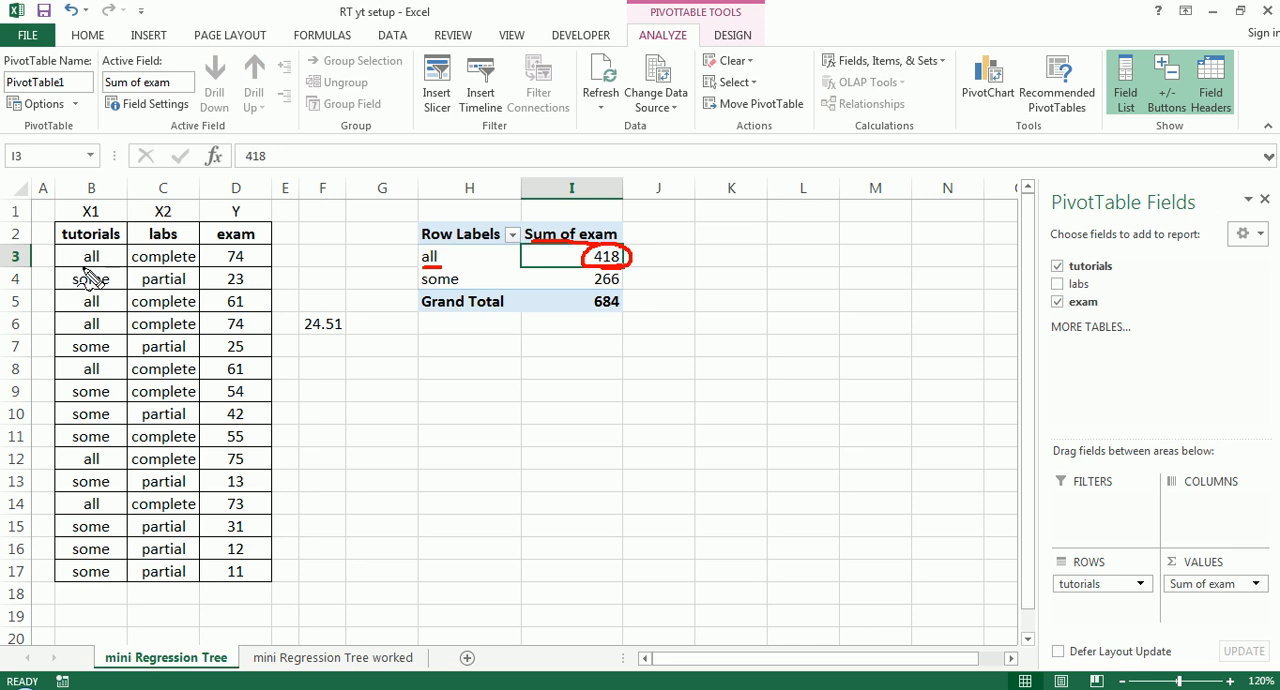
drag(82, 268, 104, 269)
drag(226, 267, 256, 266)
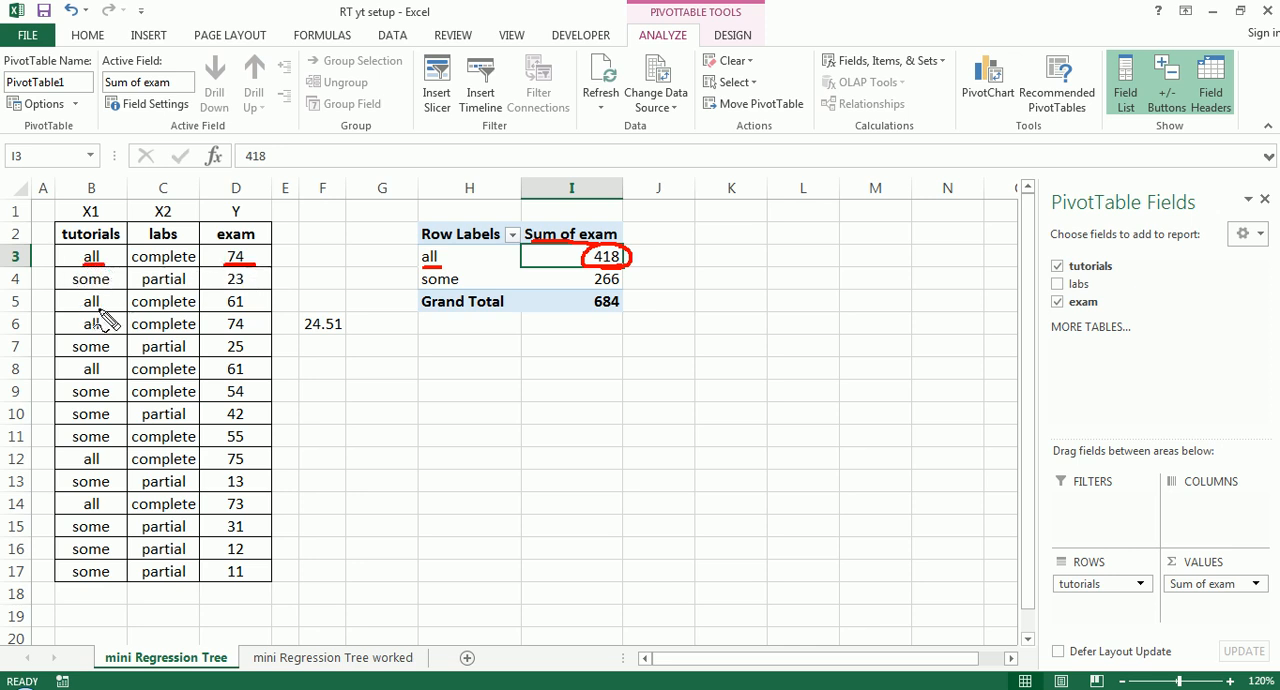
drag(227, 335, 246, 333)
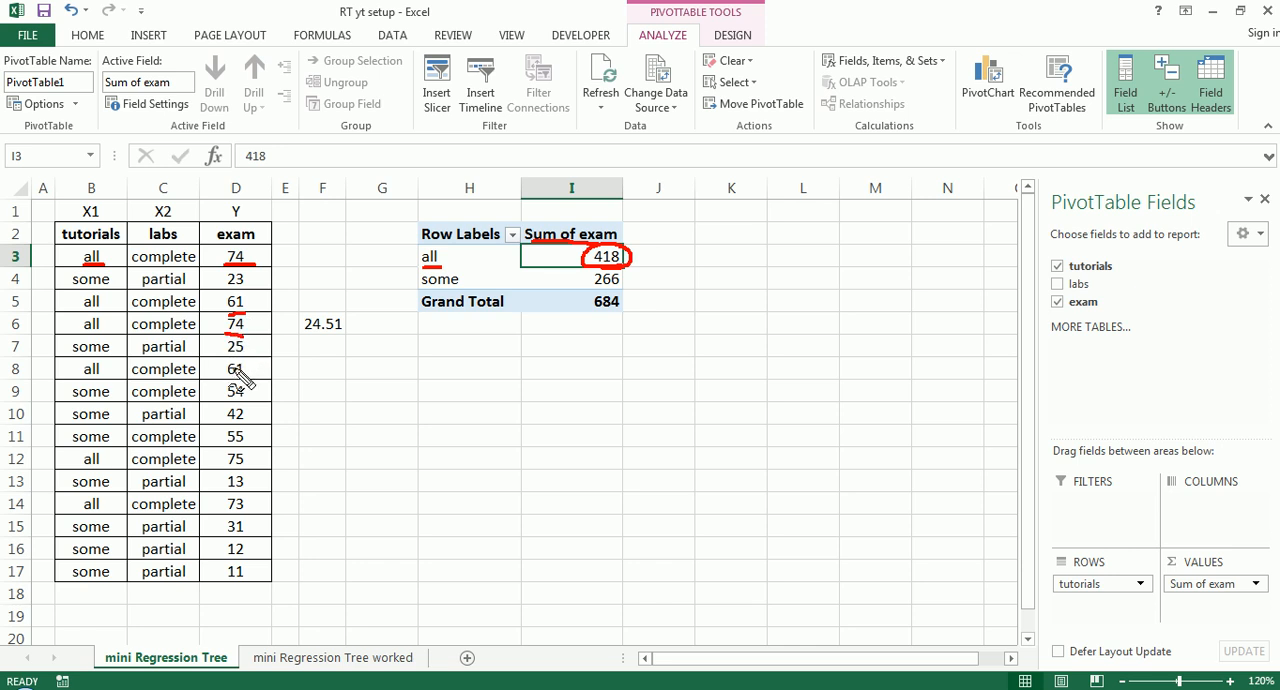
drag(227, 375, 245, 374)
drag(226, 468, 246, 466)
drag(222, 515, 246, 514)
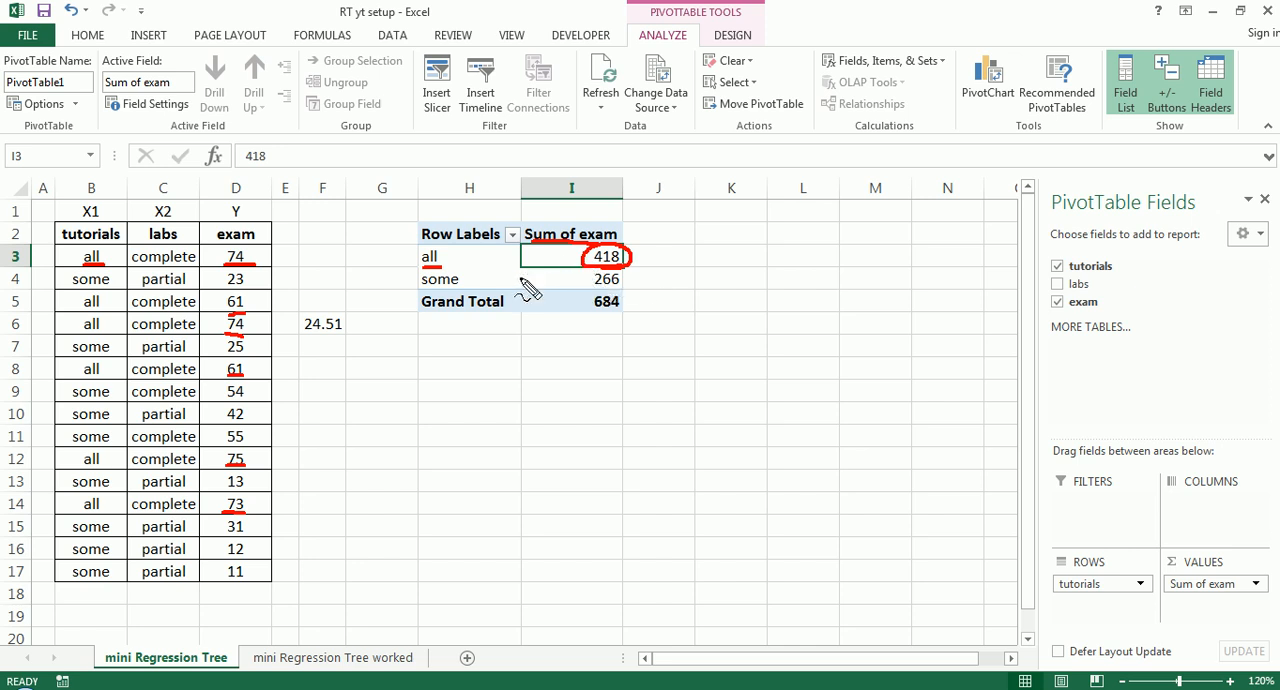
drag(76, 285, 108, 284)
drag(84, 364, 100, 363)
mouse_move(76, 404)
mouse_down()
mouse_move(108, 404)
mouse_move(108, 428)
mouse_up()
drag(95, 491, 105, 492)
mouse_move(597, 275)
mouse_down()
mouse_move(617, 270)
mouse_move(611, 285)
mouse_up()
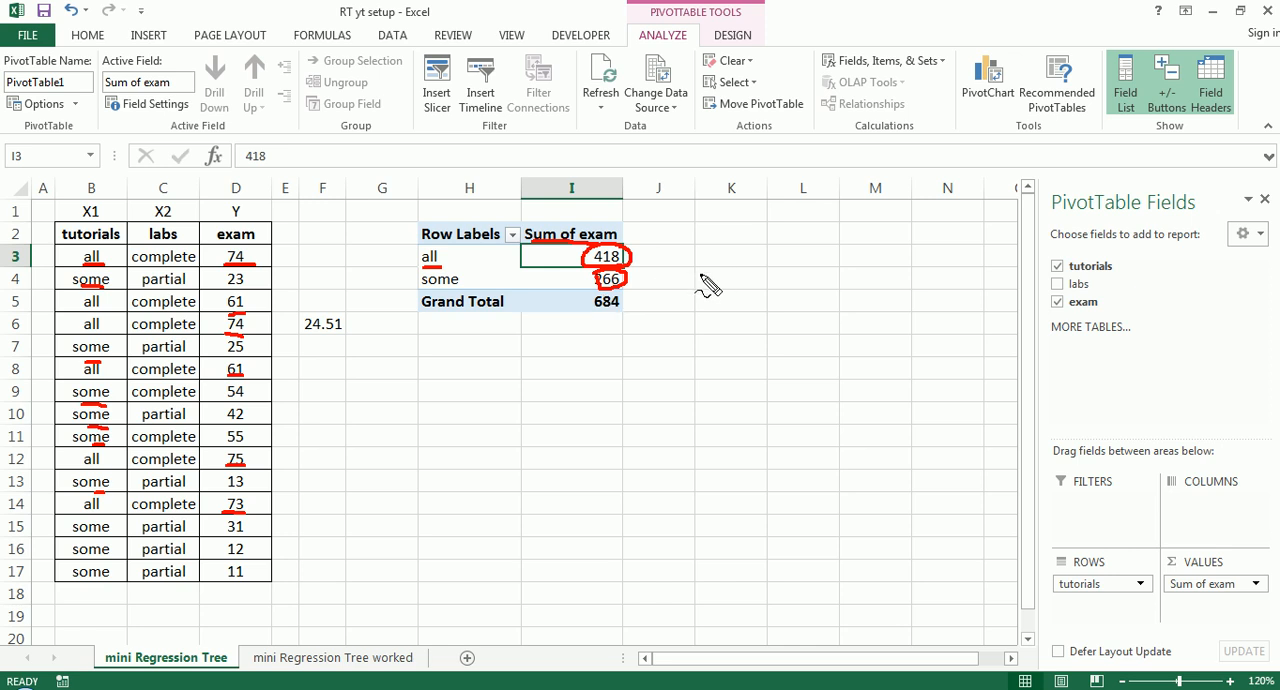
key(Escape)
click(723, 372)
click(620, 258)
click(1256, 584)
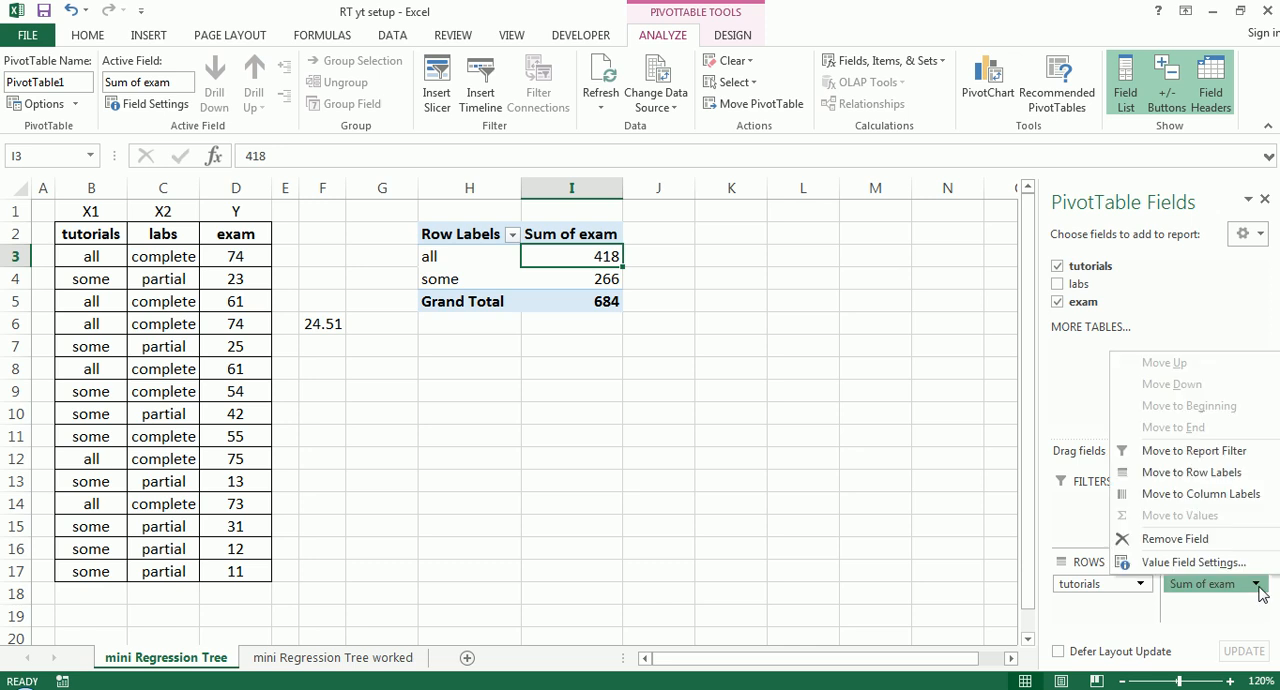
click(1181, 564)
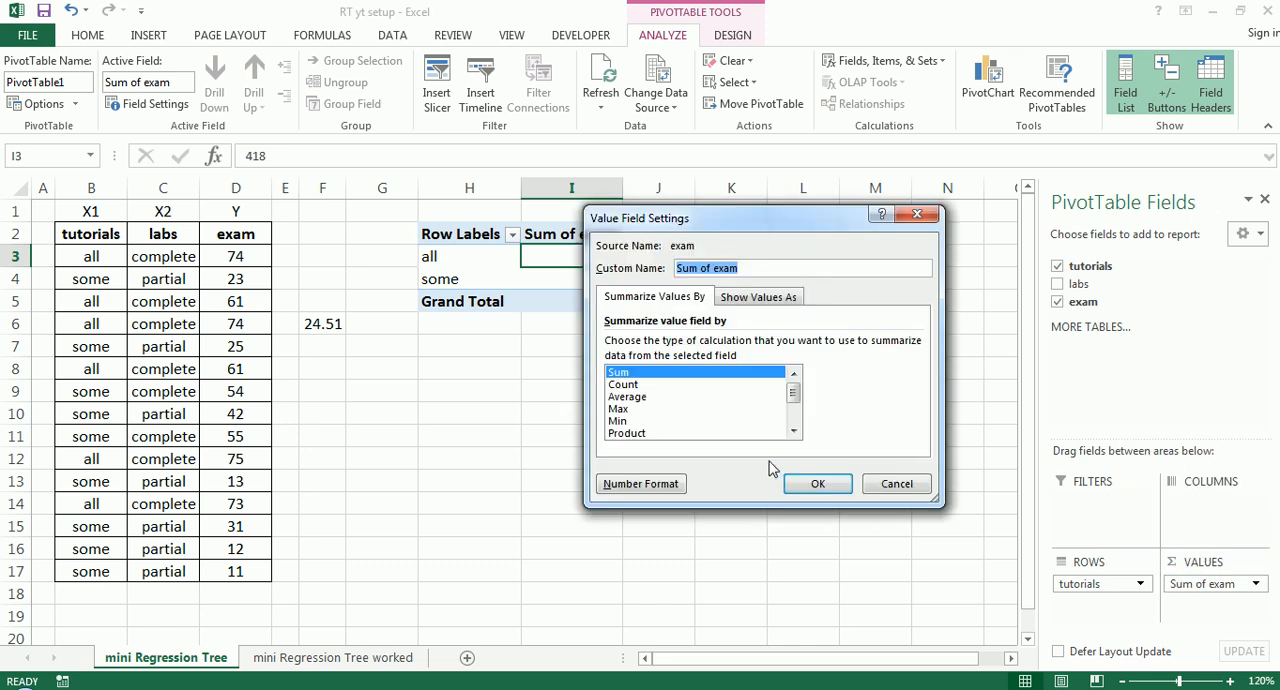
click(889, 483)
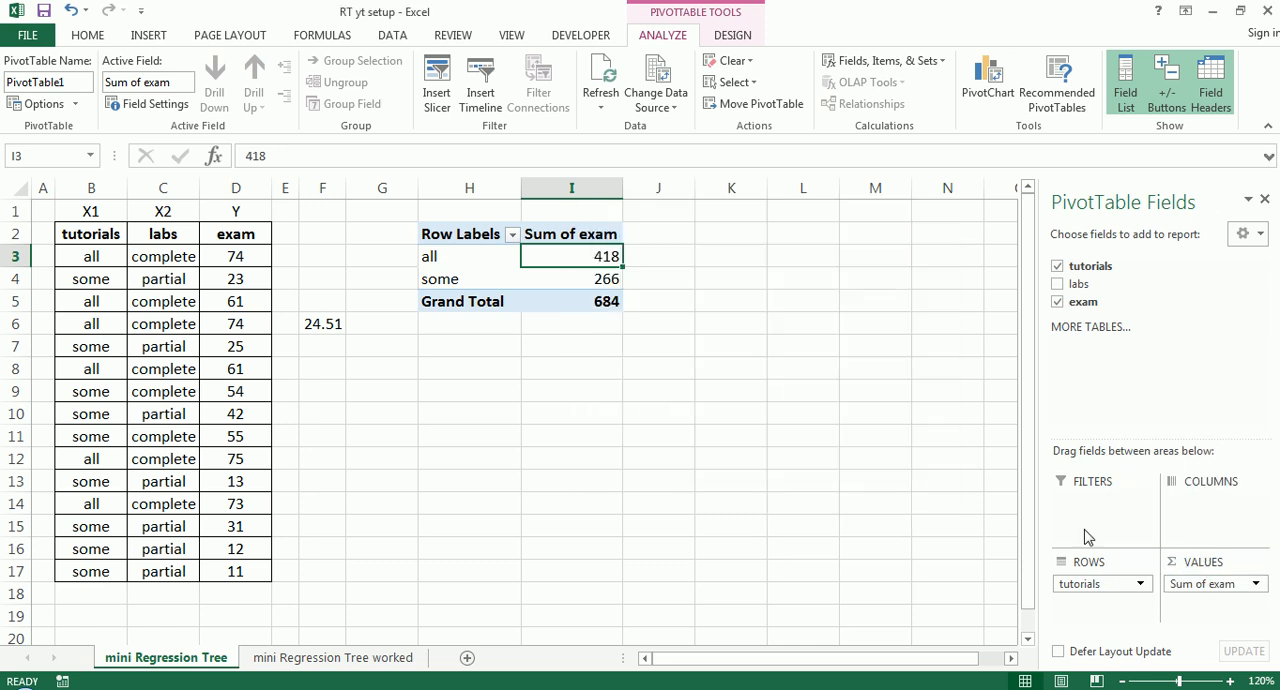
- Summarize the PivotTable's exam value field by StdDev
click(1257, 584)
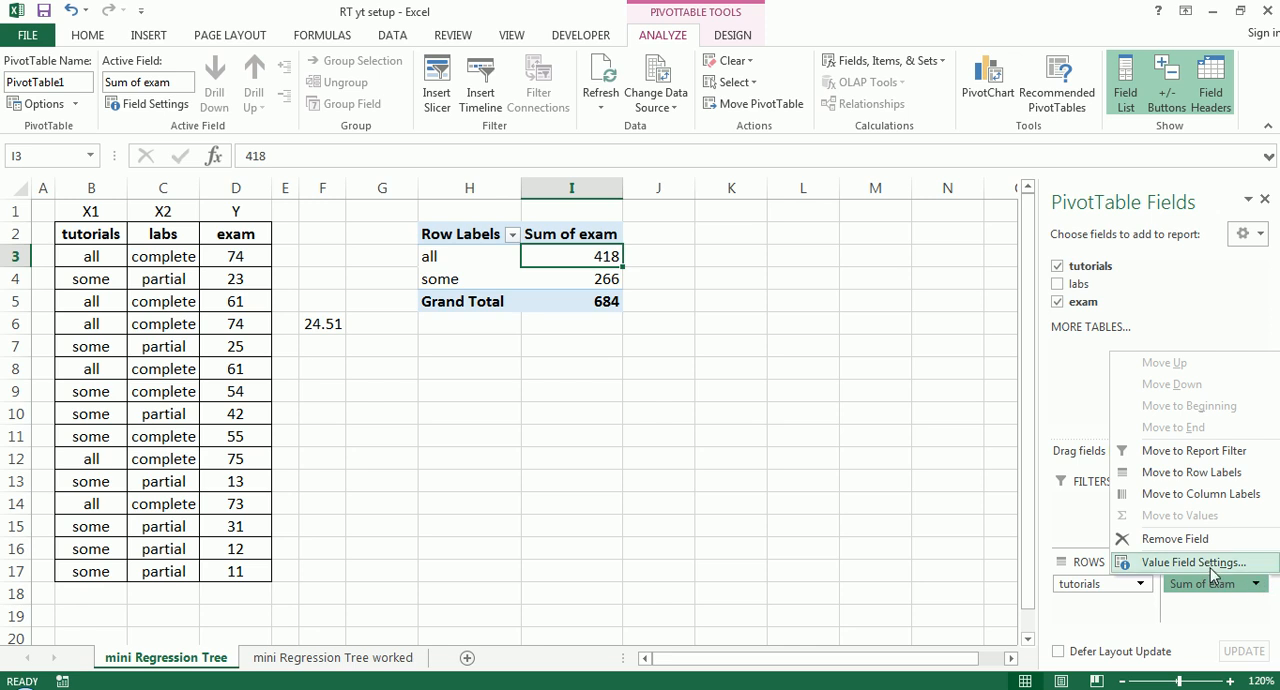
click(1211, 564)
drag(795, 386, 797, 426)
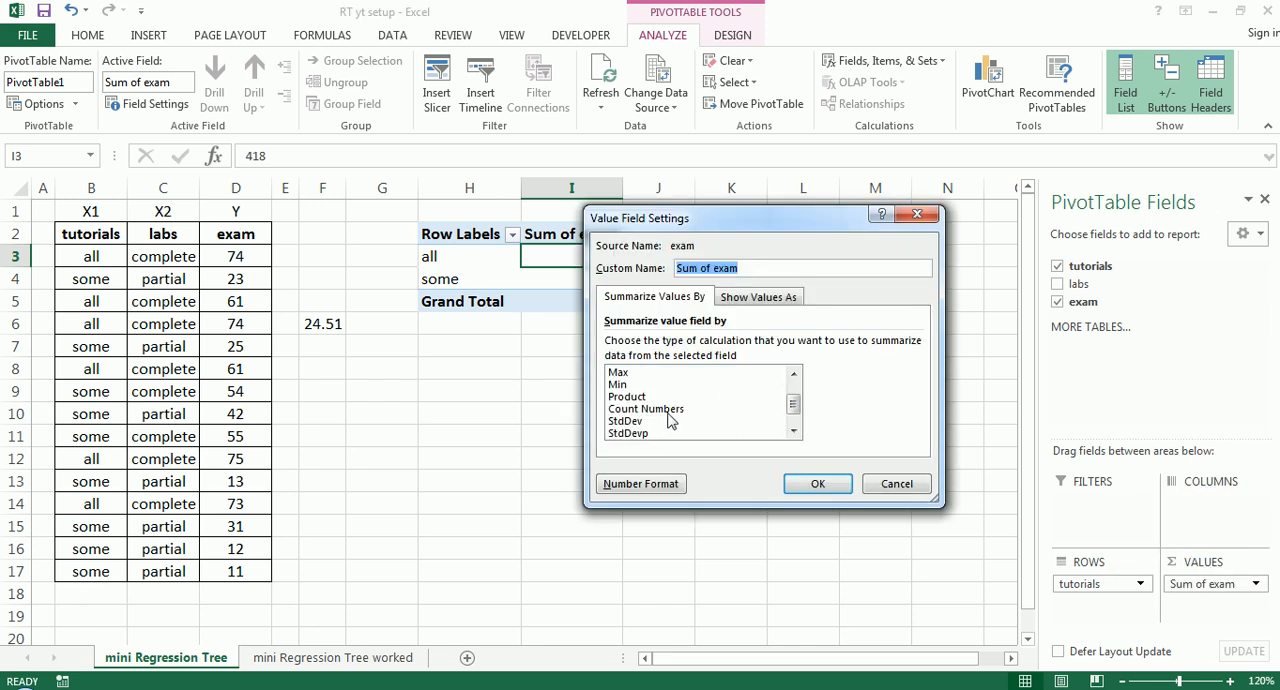
click(636, 421)
click(817, 483)
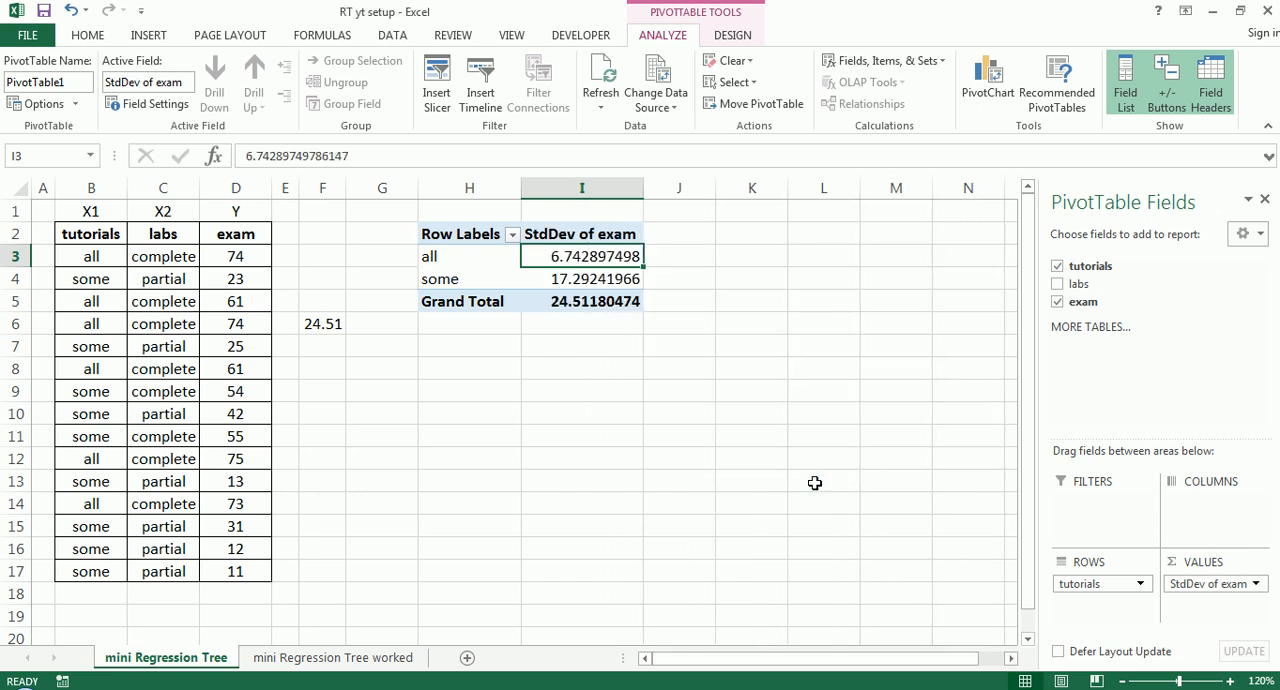
- Format the all and some standard deviations in I3:I4 with two decimal places
mouse_move(594, 260)
mouse_down()
mouse_move(604, 297)
mouse_move(605, 280)
mouse_up()
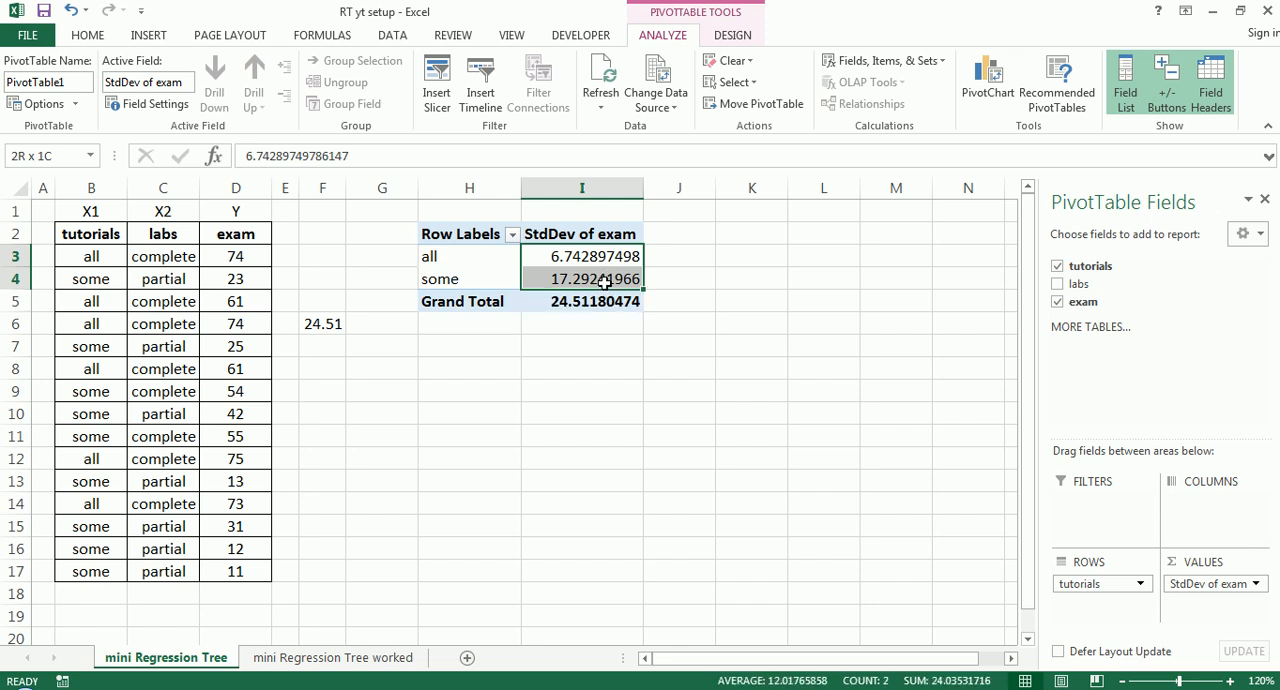
click(105, 38)
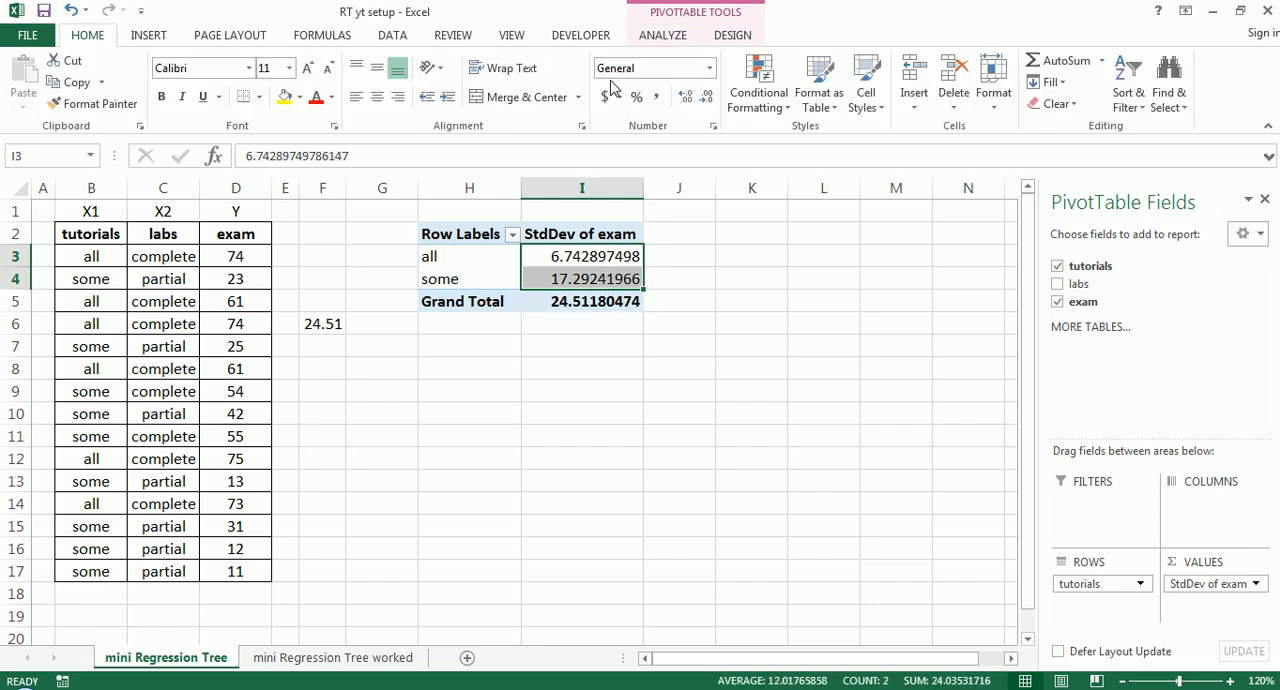
click(706, 97)
click(706, 97)
click(706, 97)
click(706, 97)
click(706, 97)
click(706, 97)
click(706, 97)
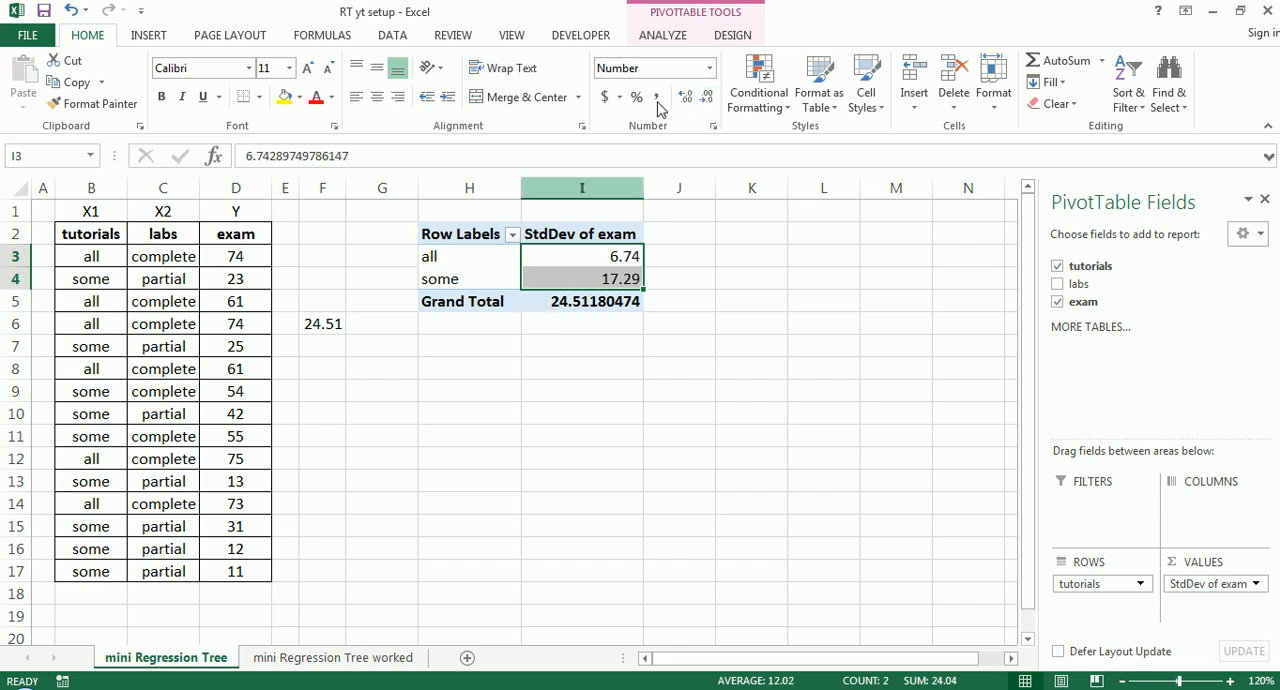
- Turn off the PivotTable's grand totals for rows and columns
click(675, 38)
click(733, 36)
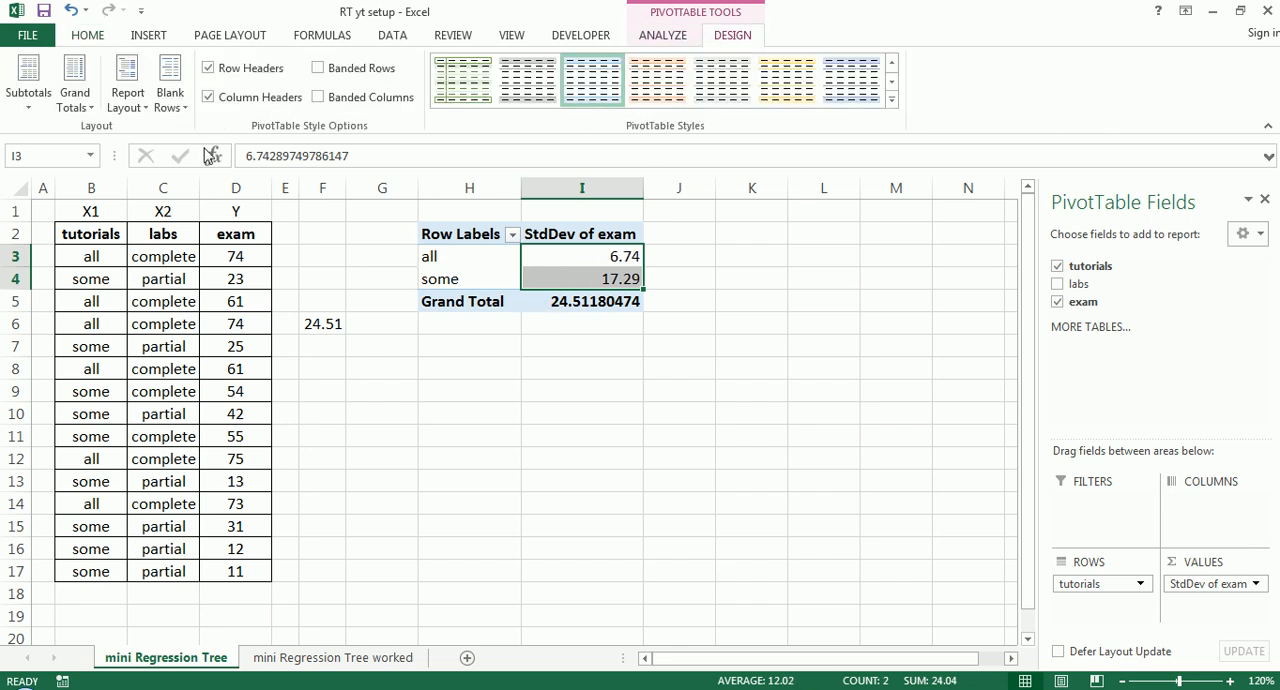
click(72, 98)
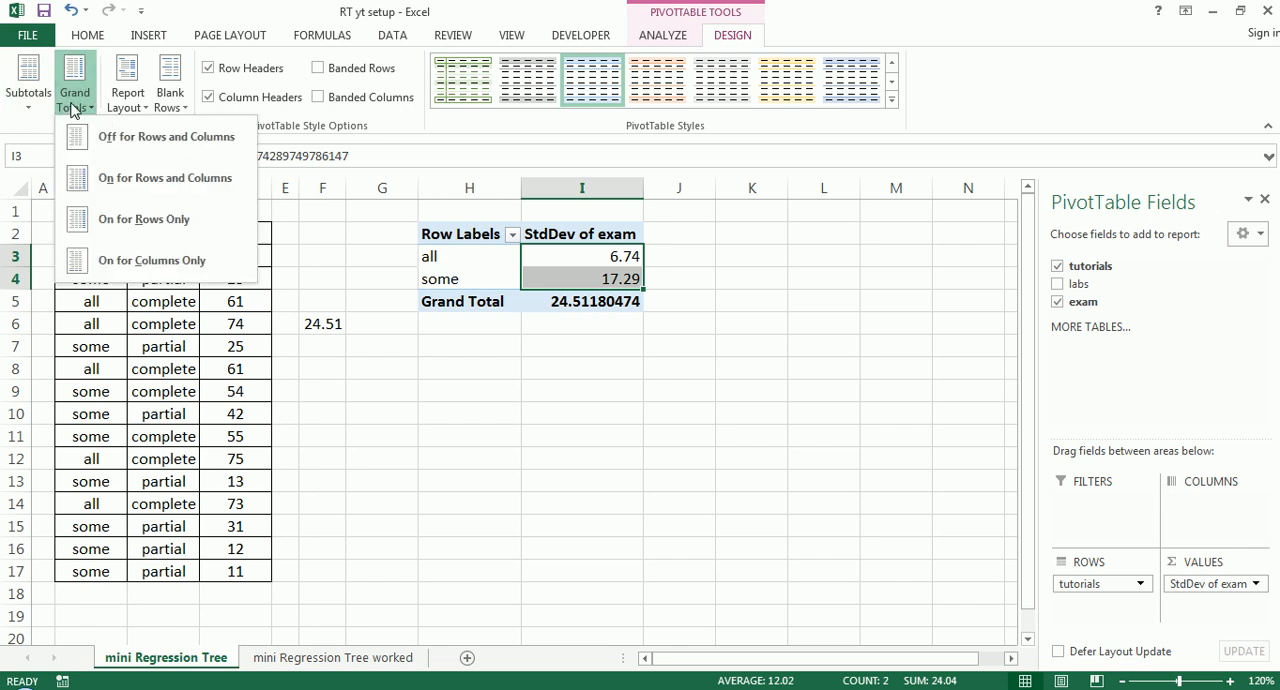
click(160, 137)
click(501, 322)
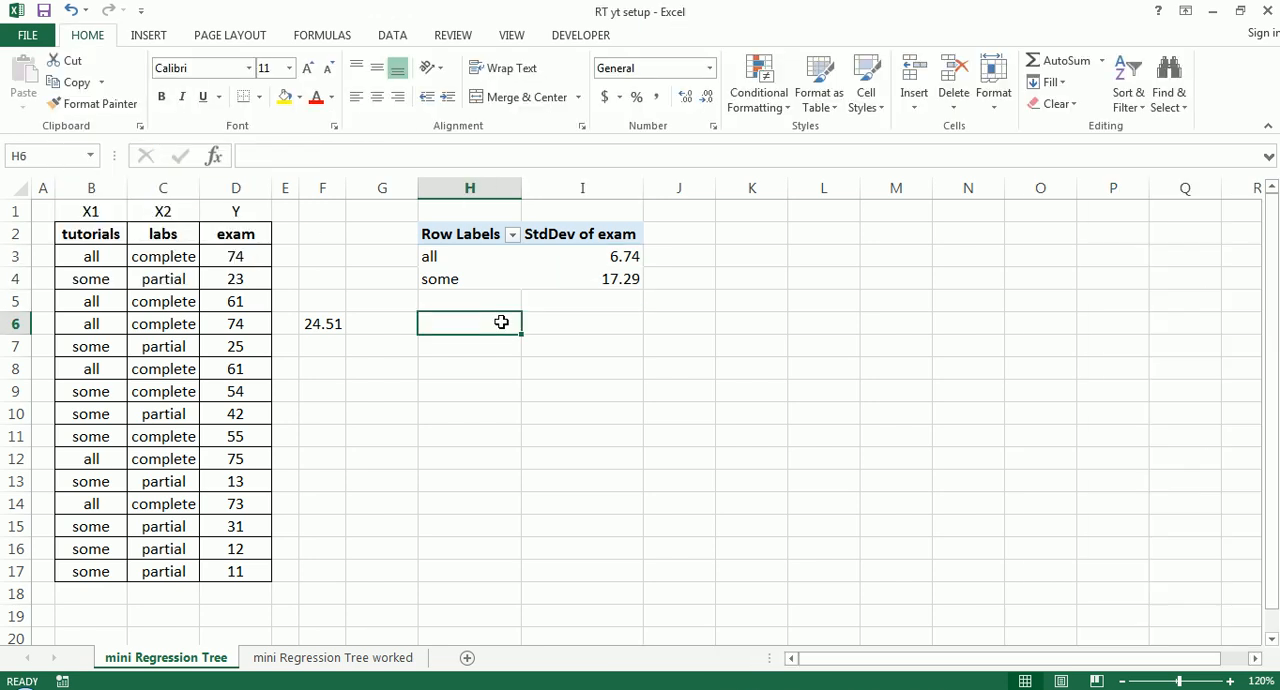
- Enter the title Tutorials in cell H1 above the PivotTable
click(500, 209)
text(T)
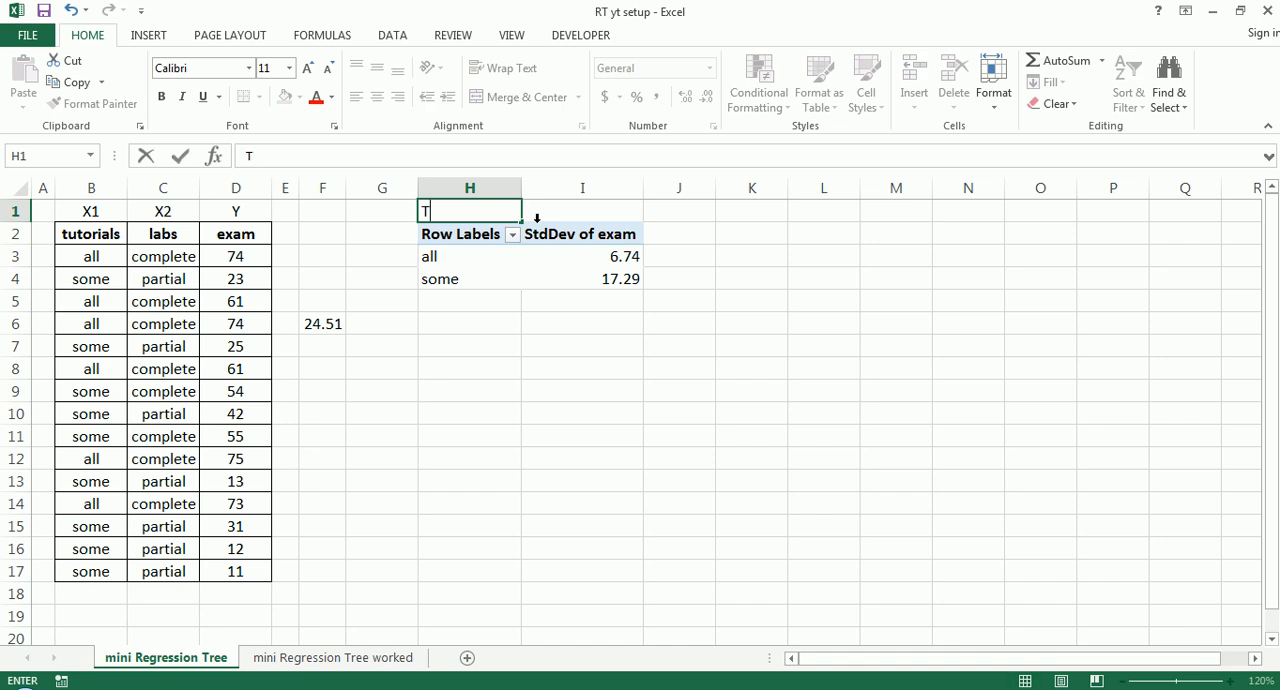
text(utorials)
key(Return)
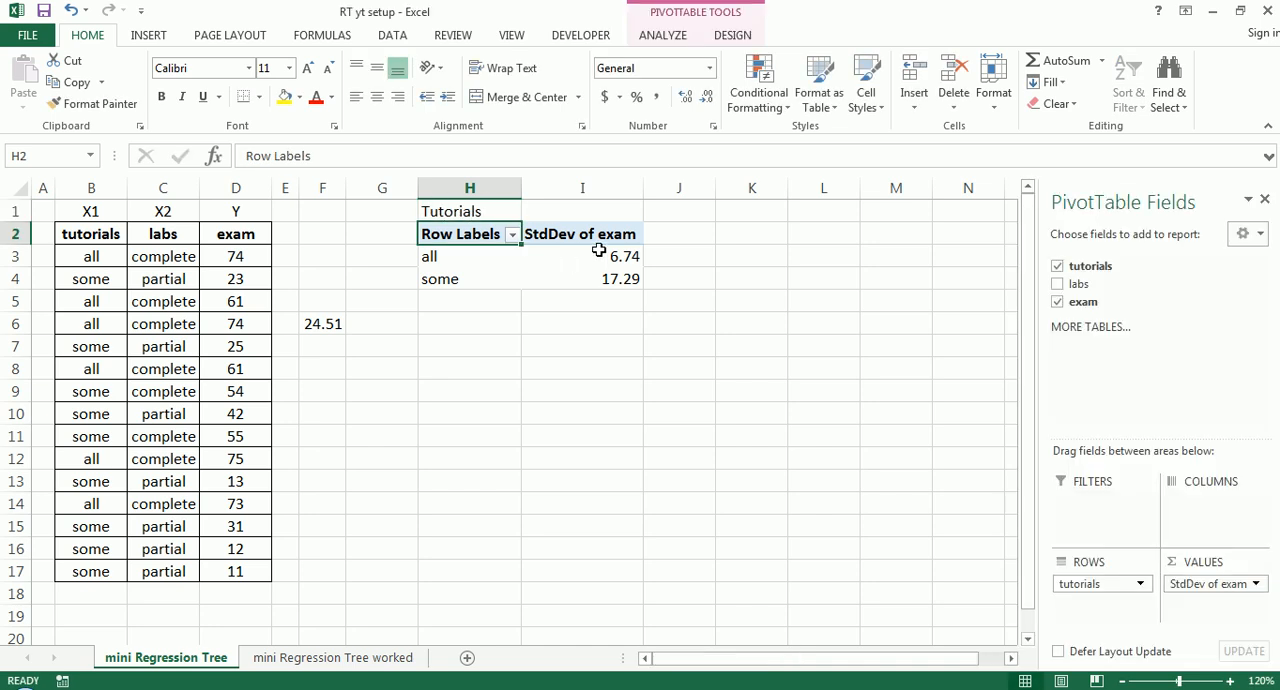
- Compare the exam standard deviations of the all and some groups with the overall standard deviation in F6
click(542, 256)
click(631, 278)
click(706, 258)
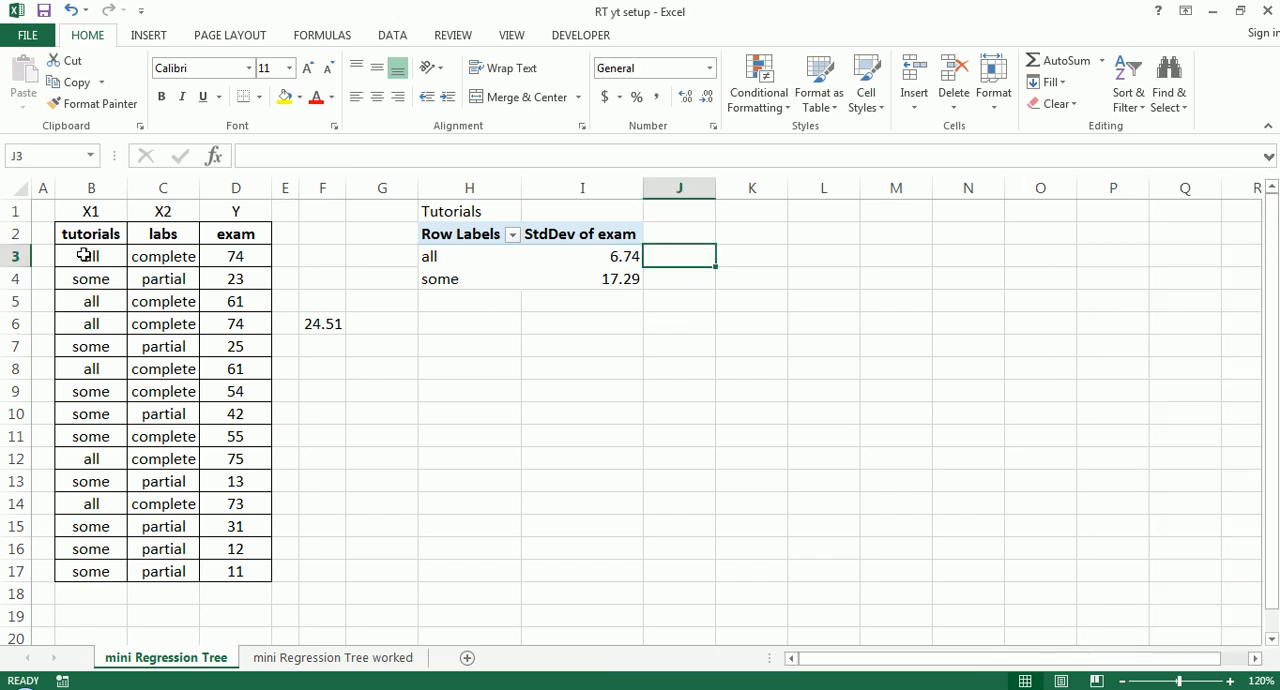
drag(614, 264, 576, 281)
click(596, 259)
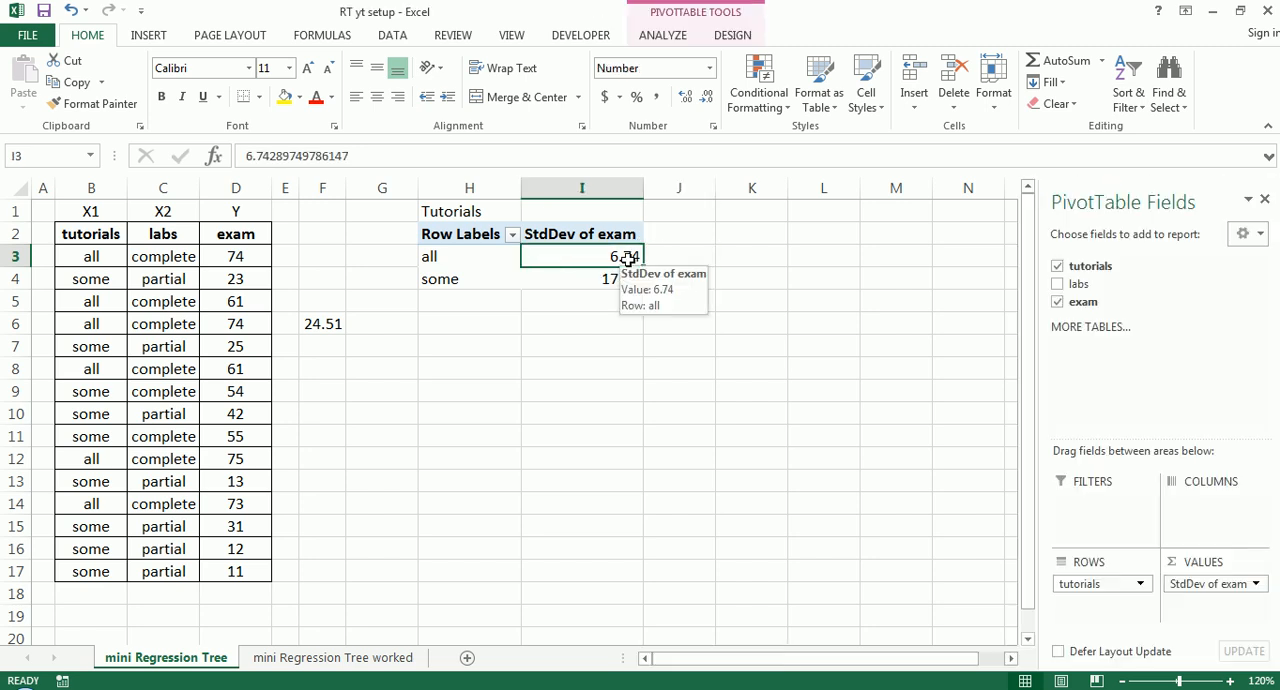
click(453, 284)
click(624, 282)
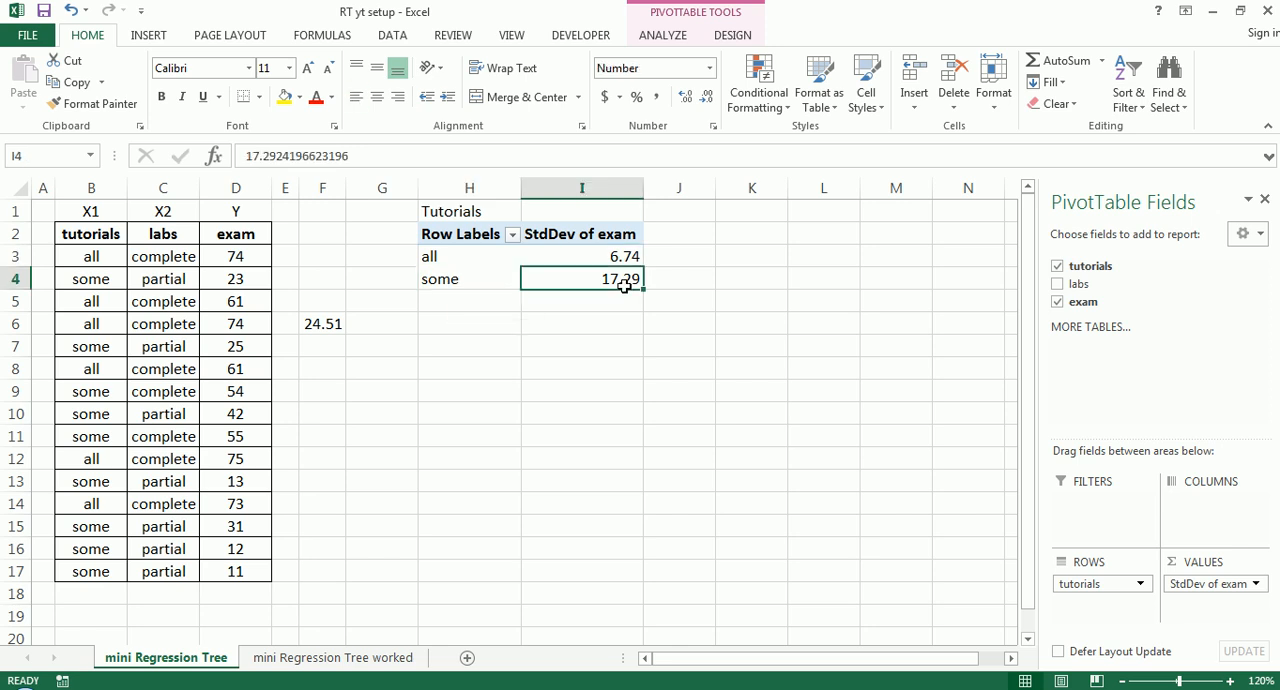
click(572, 296)
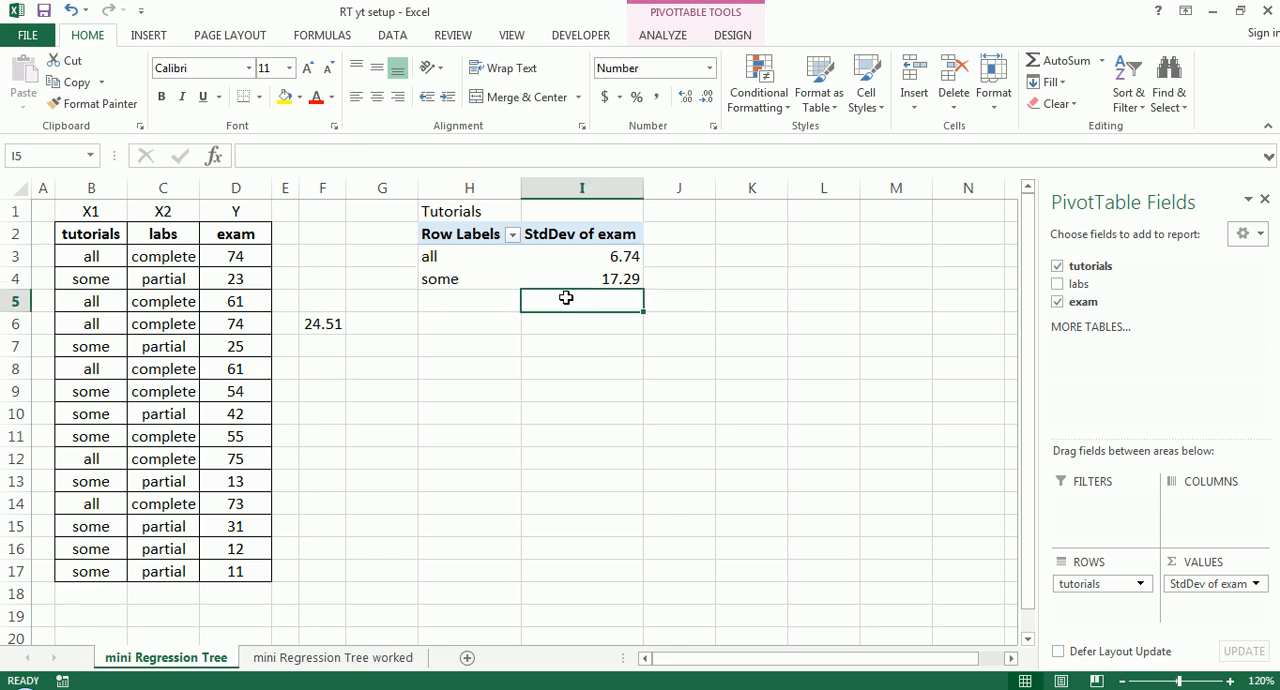
drag(628, 262, 628, 276)
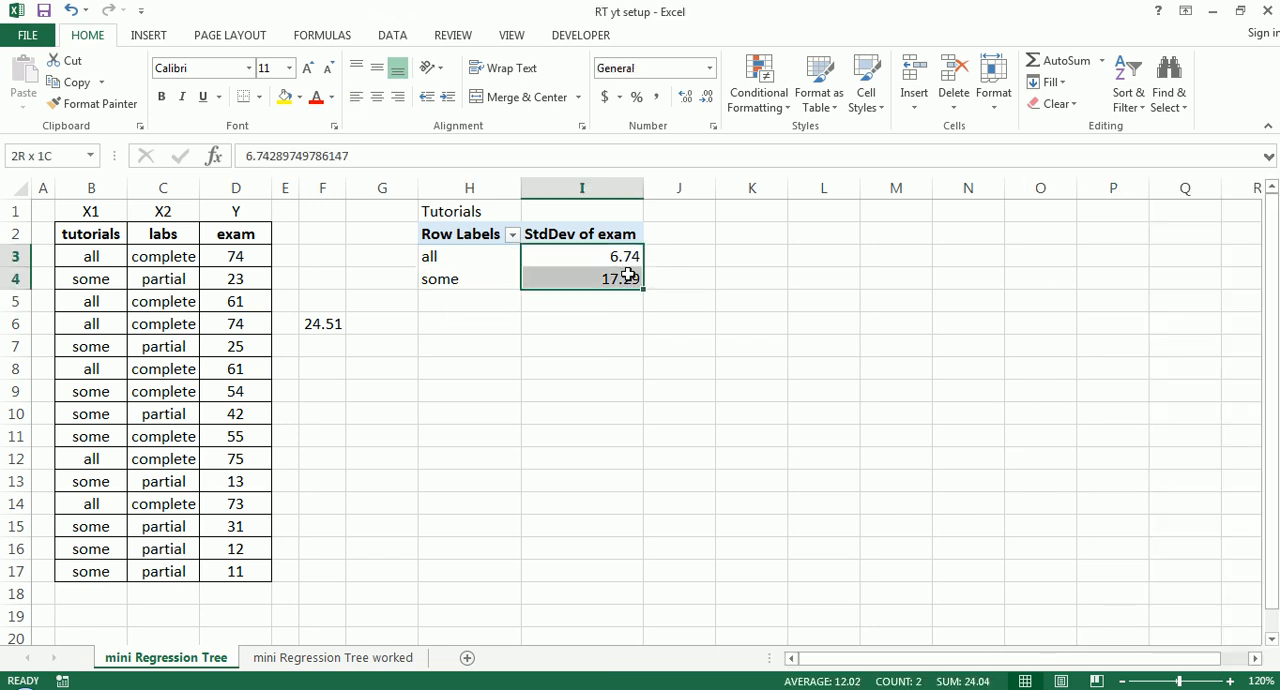
click(328, 324)
- Label the overall standard deviation with SD(S) in cell F5 and make the label bold
click(331, 301)
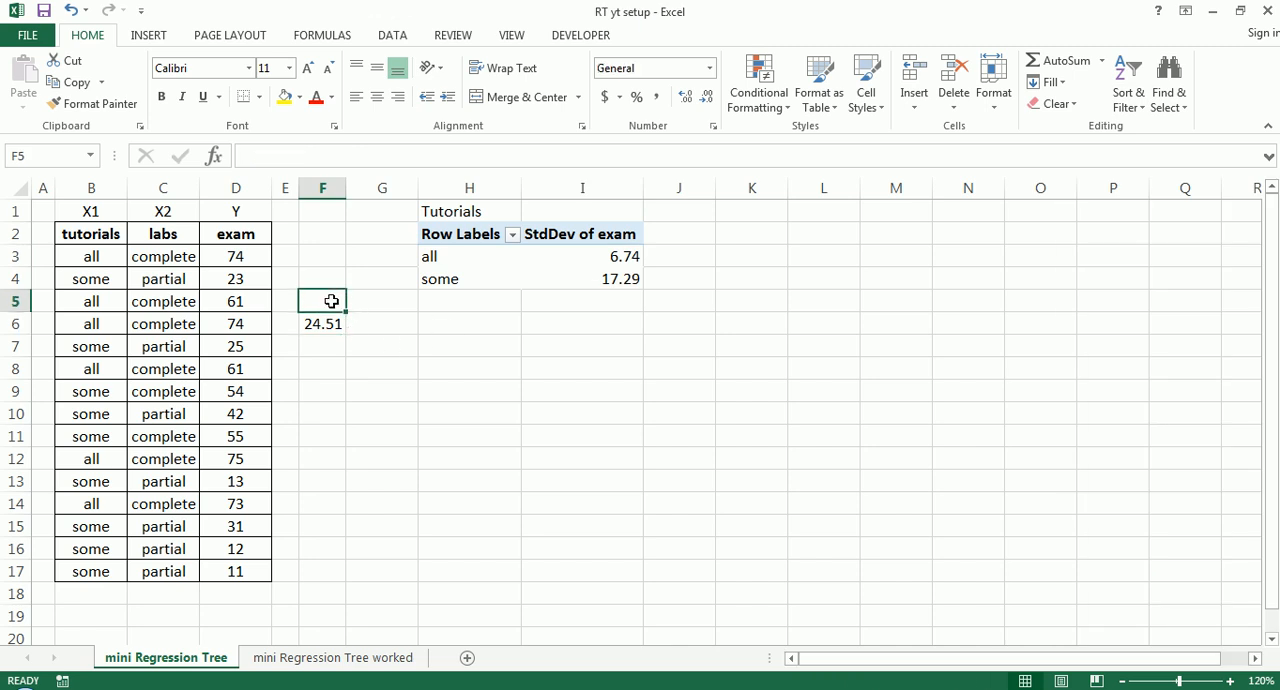
text(SD(S))
key(Return)
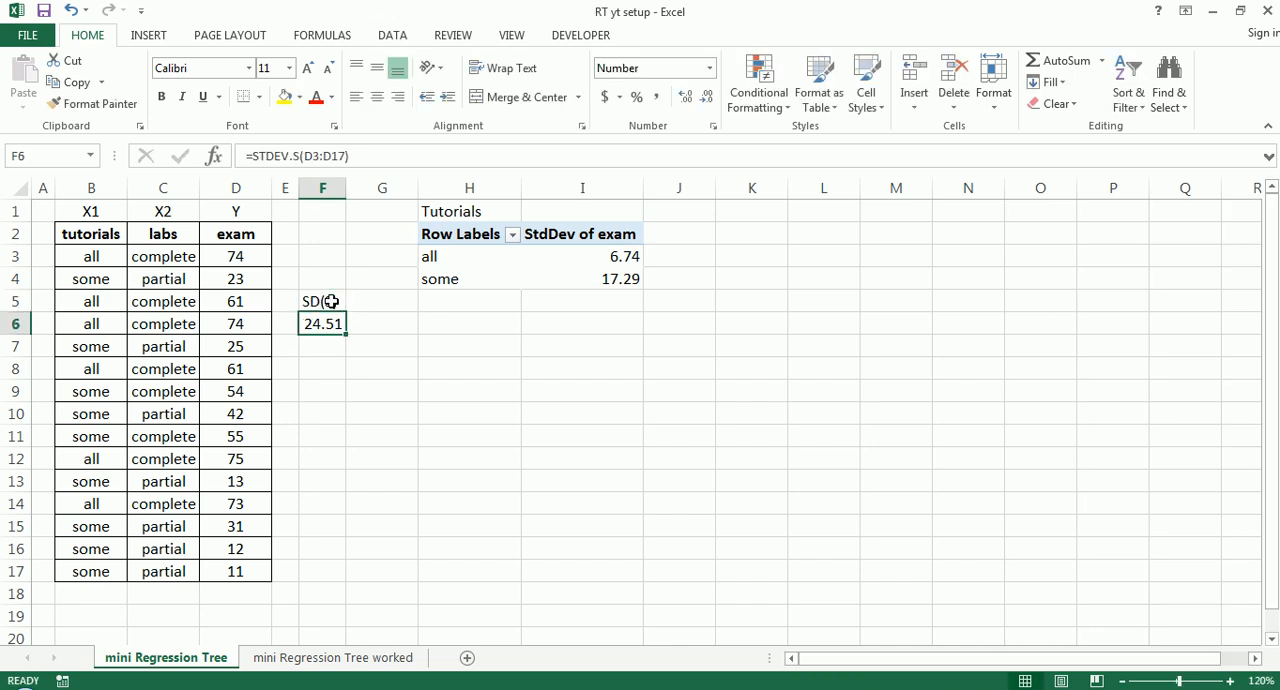
click(103, 257)
drag(103, 257, 234, 563)
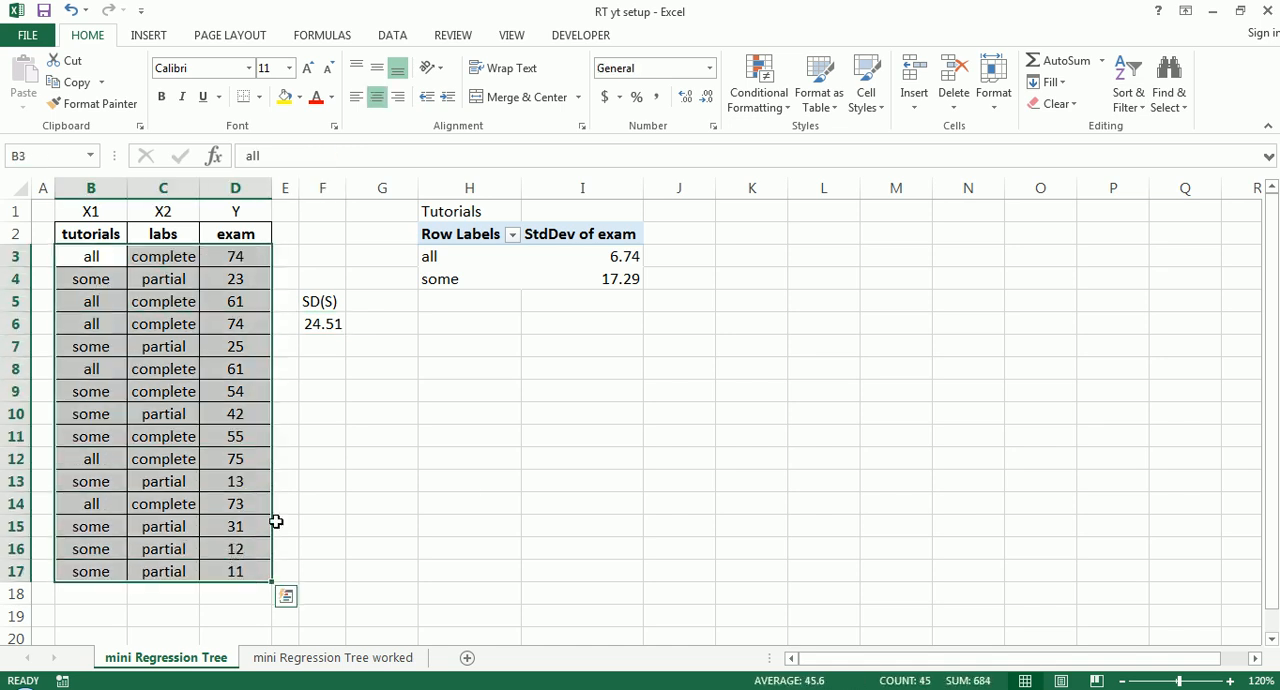
click(307, 478)
click(329, 306)
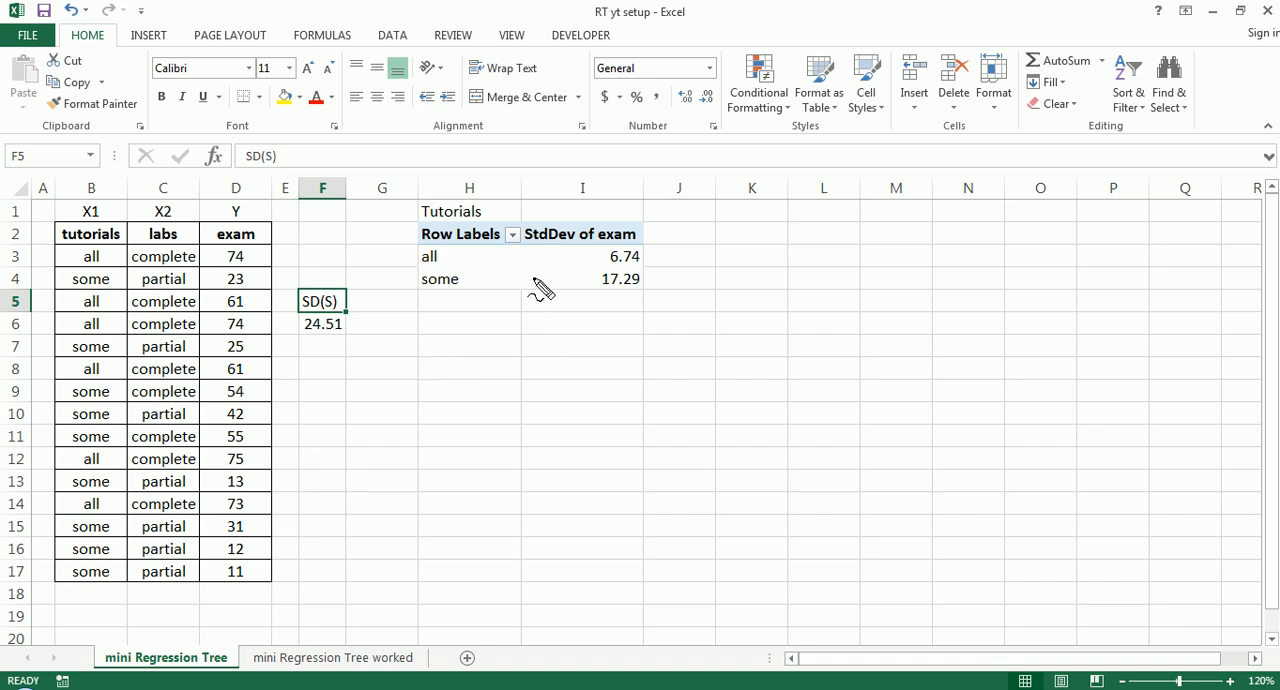
mouse_move(533, 278)
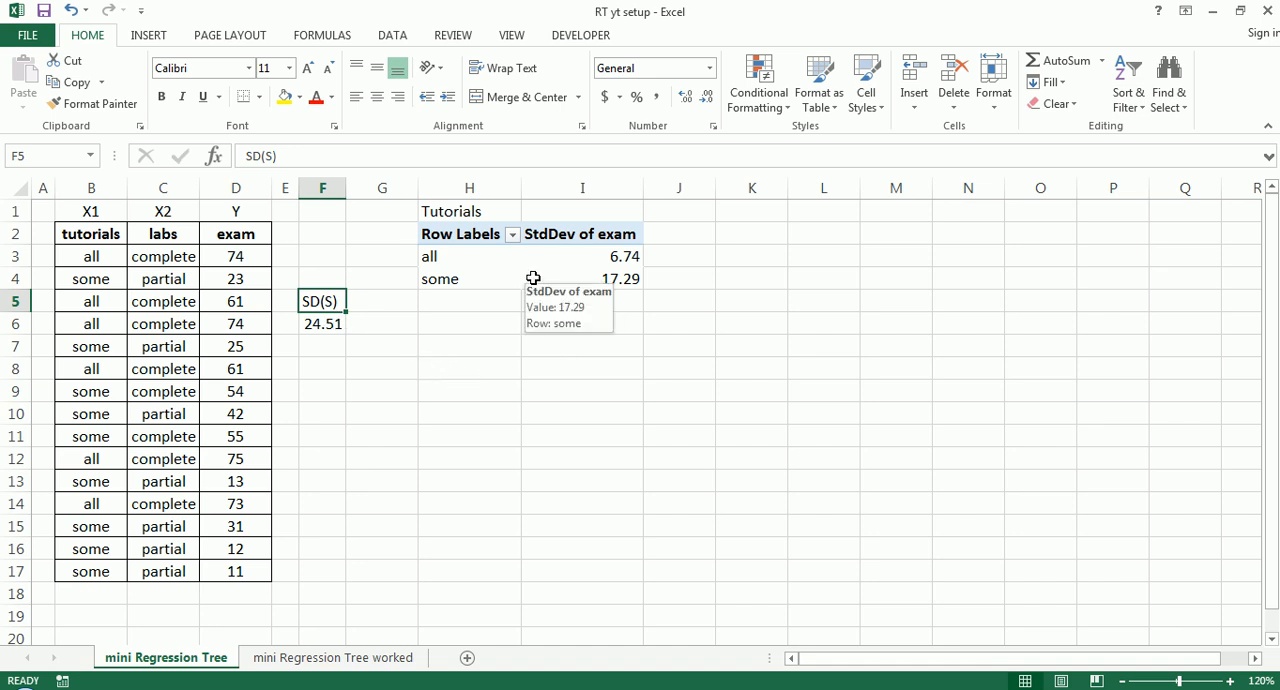
key(ctrl+b)
- Review the Tutorials title together with the two group standard deviations in I3:I4
drag(560, 252, 566, 273)
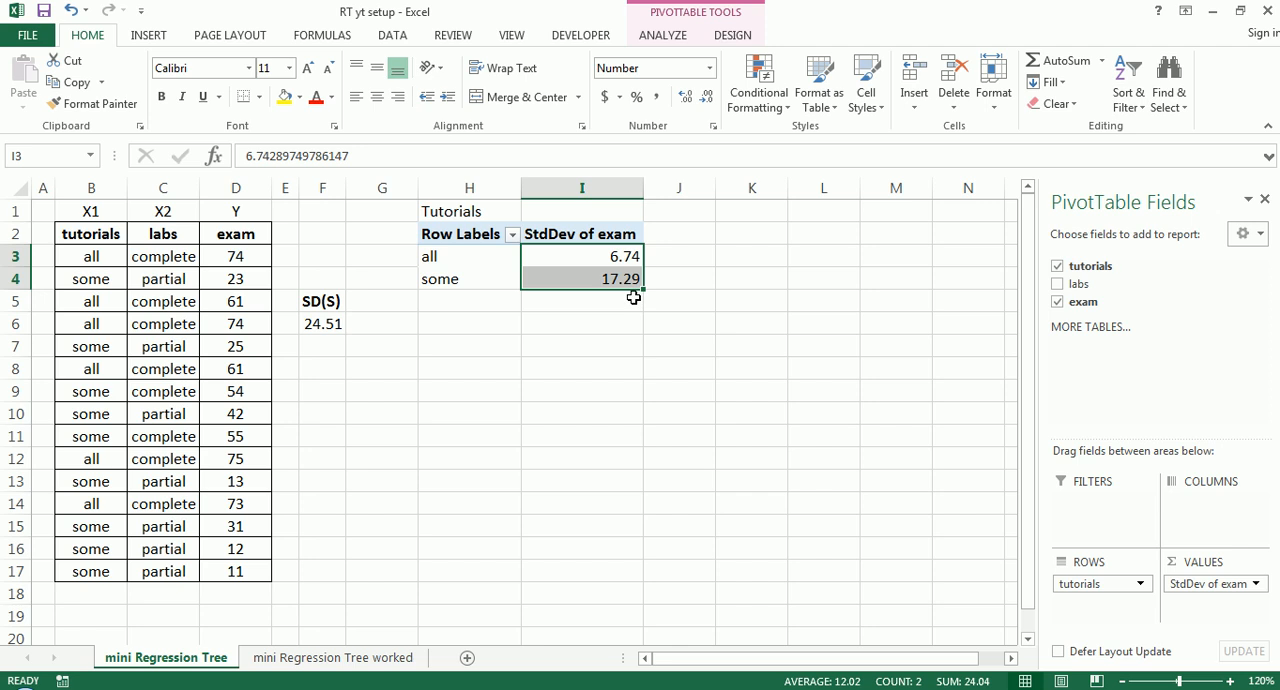
mouse_move(408, 212)
mouse_down()
mouse_move(453, 199)
mouse_move(462, 240)
mouse_move(446, 212)
mouse_up()
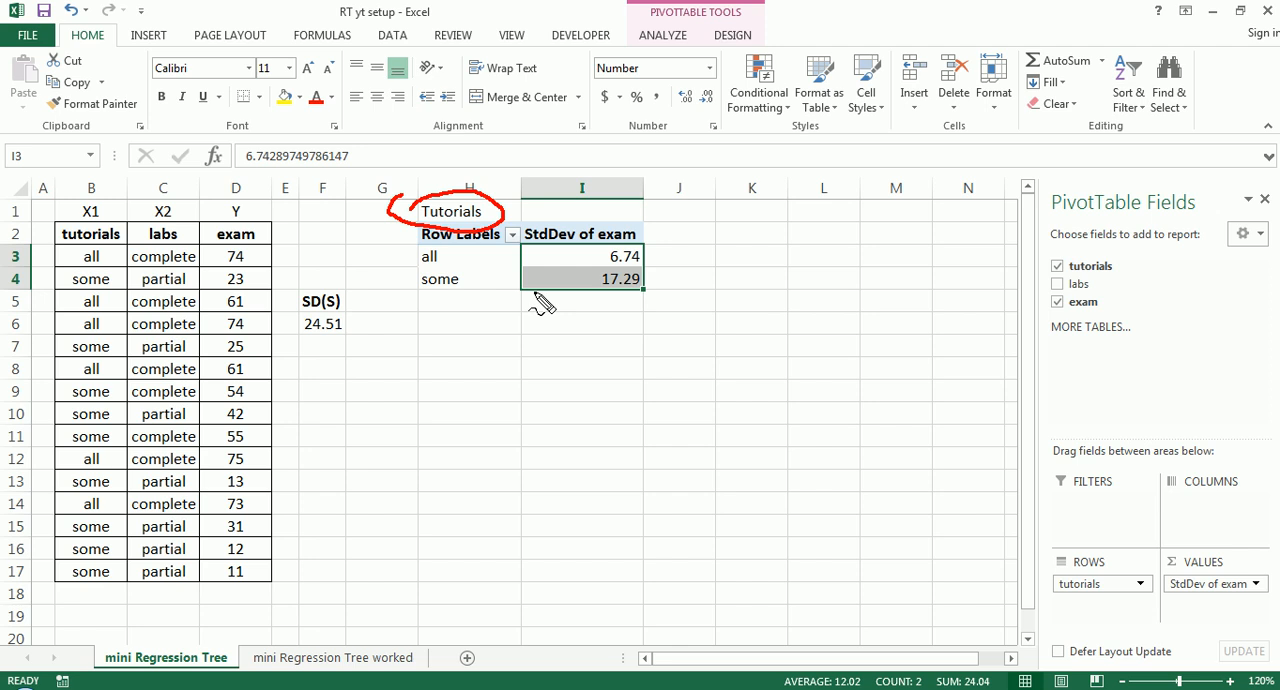
key(Escape)
drag(634, 256, 633, 278)
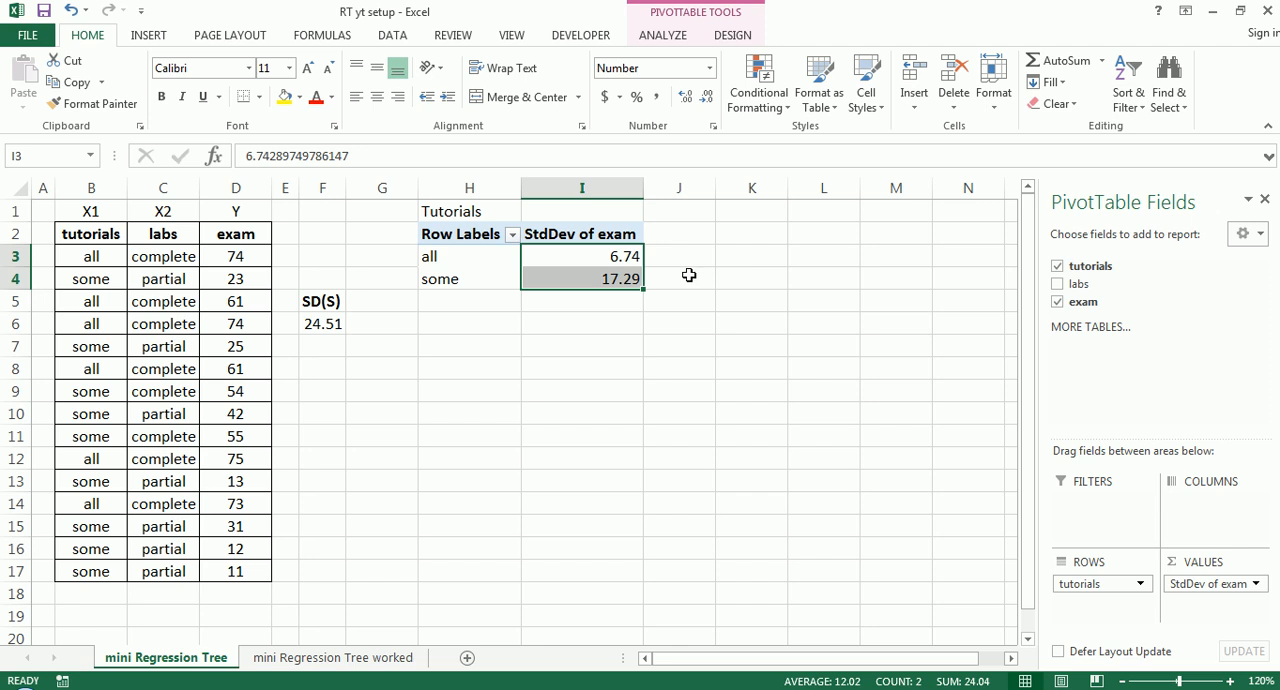
- Compare the exam standard deviations of the all and some groups in I3:I4 with the source data in B3:D17
drag(625, 257, 624, 277)
drag(102, 260, 234, 567)
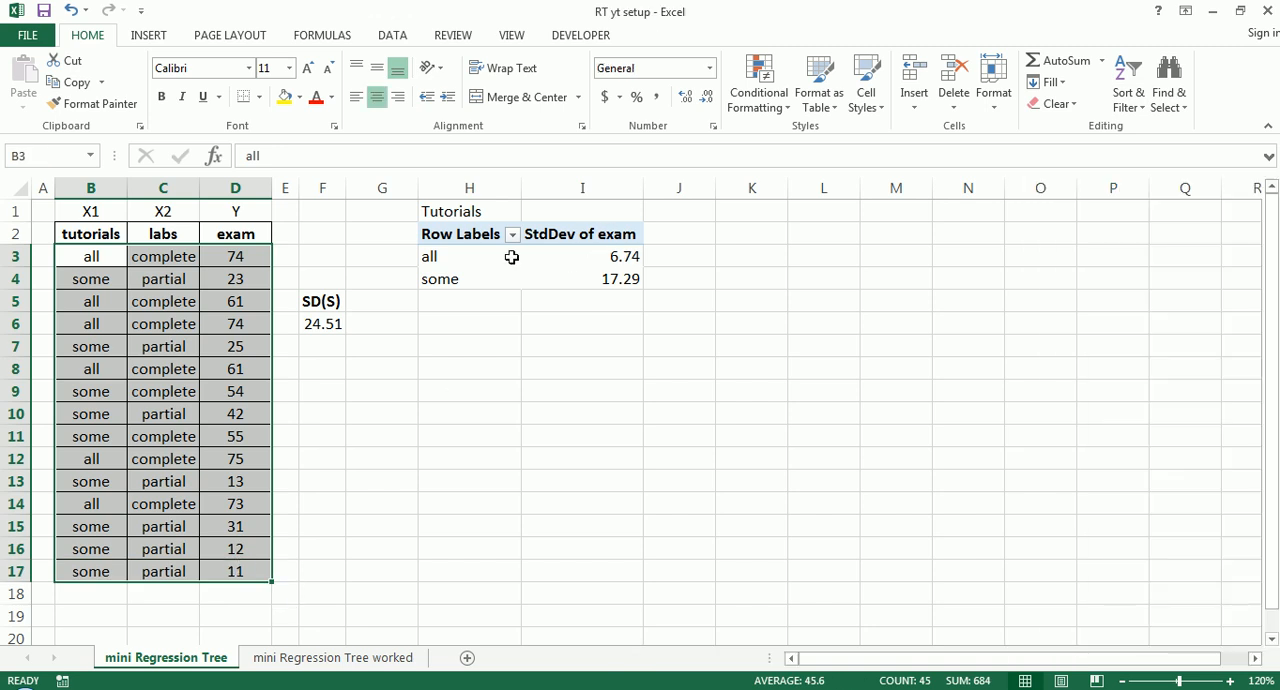
drag(486, 260, 484, 278)
drag(584, 251, 580, 286)
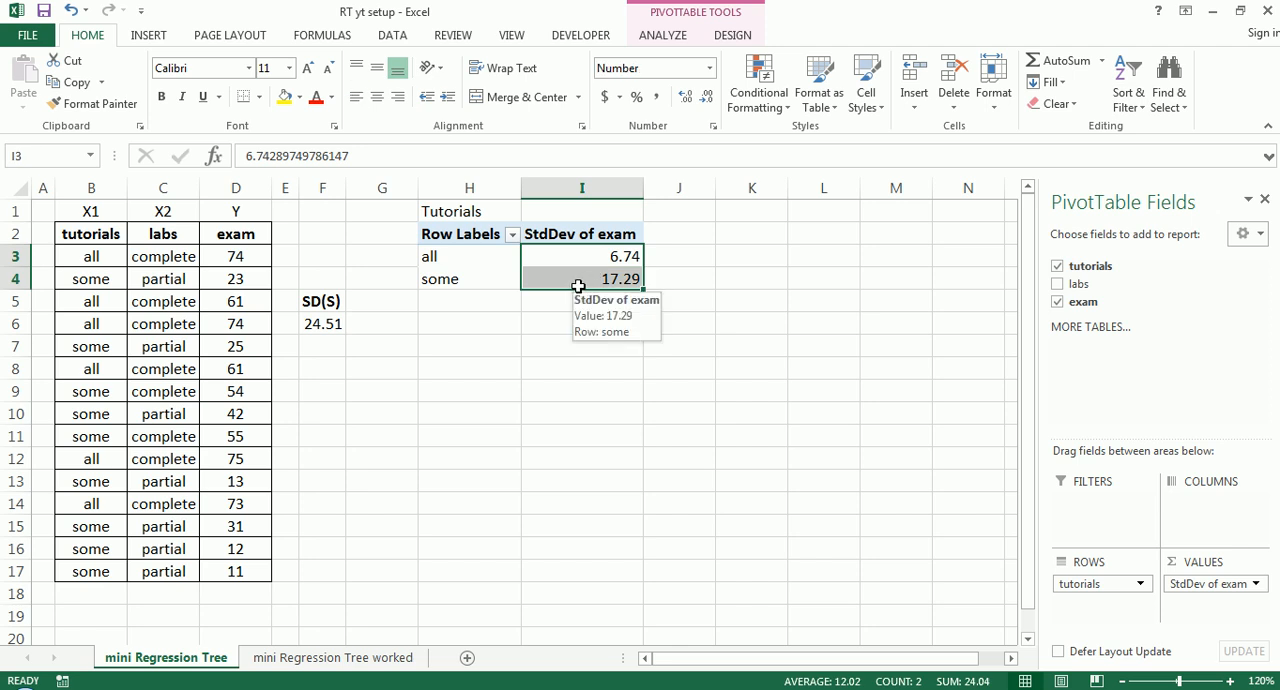
click(603, 255)
drag(603, 255, 605, 269)
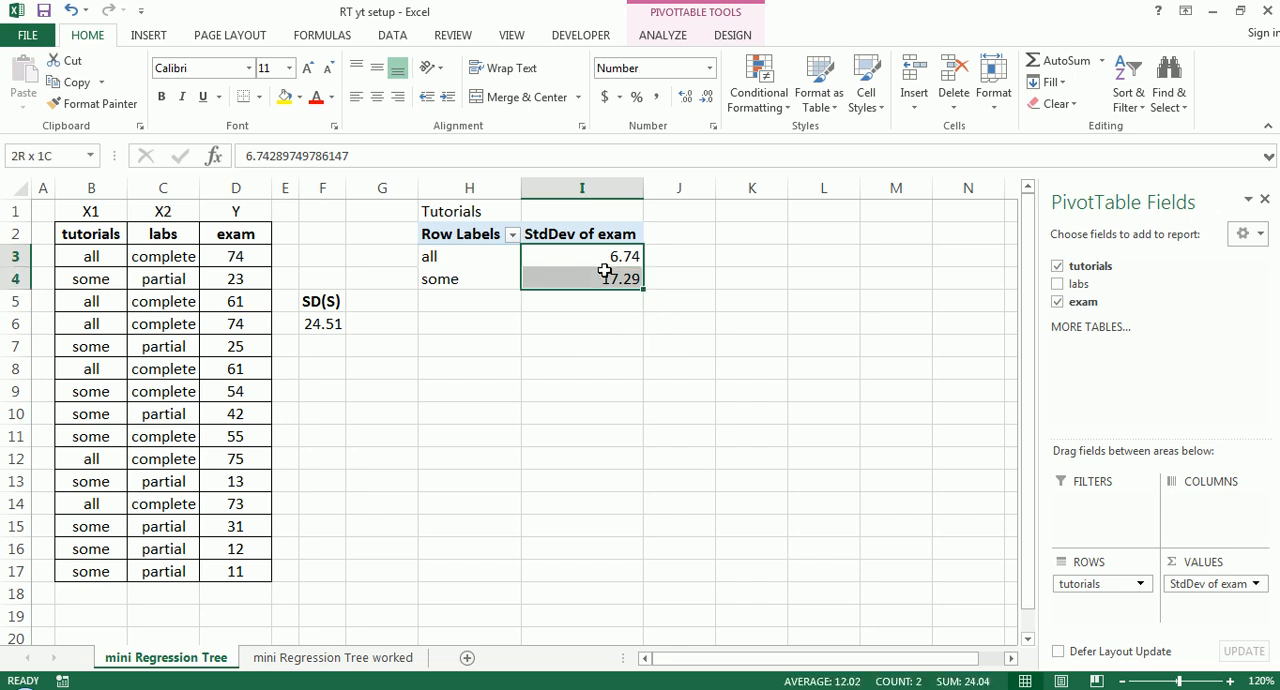
click(606, 254)
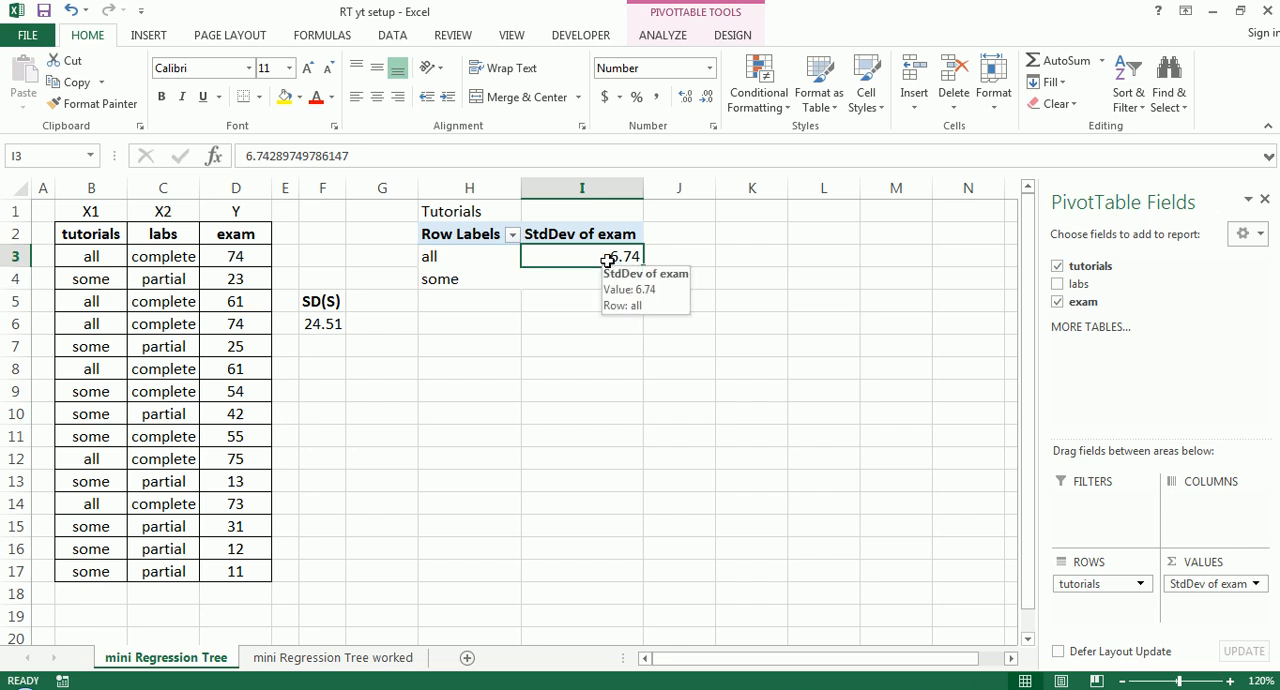
click(606, 277)
click(606, 258)
click(600, 277)
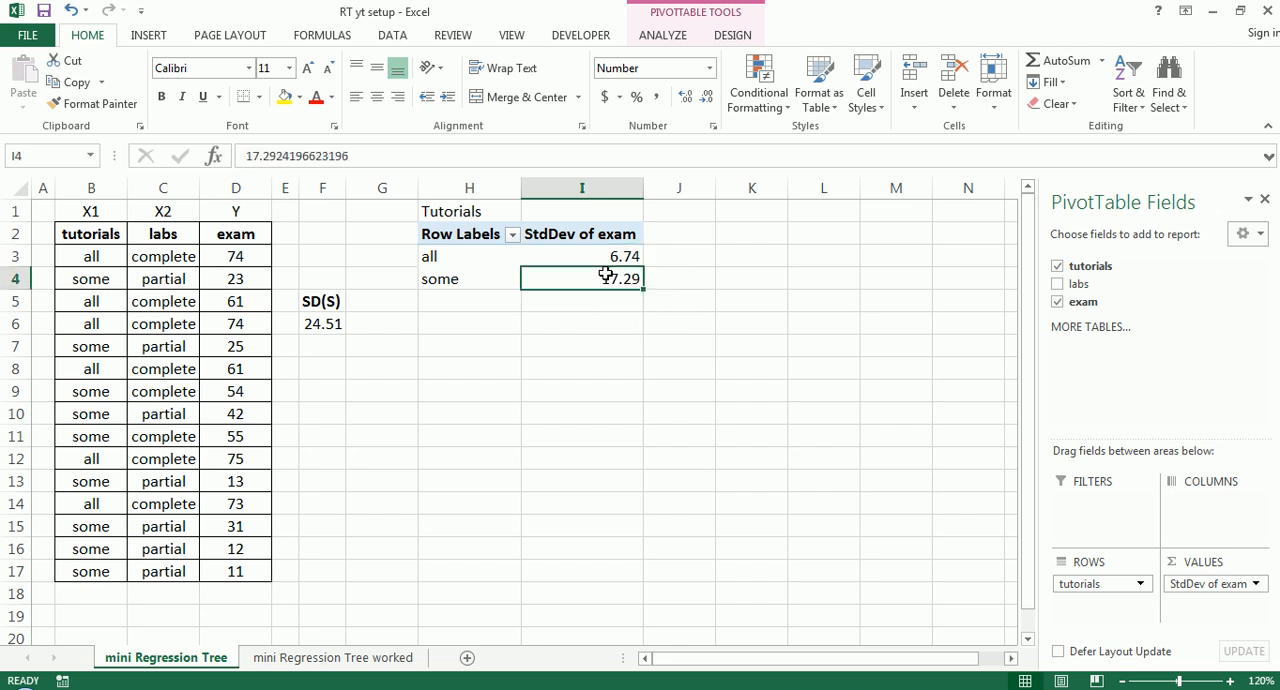
click(608, 256)
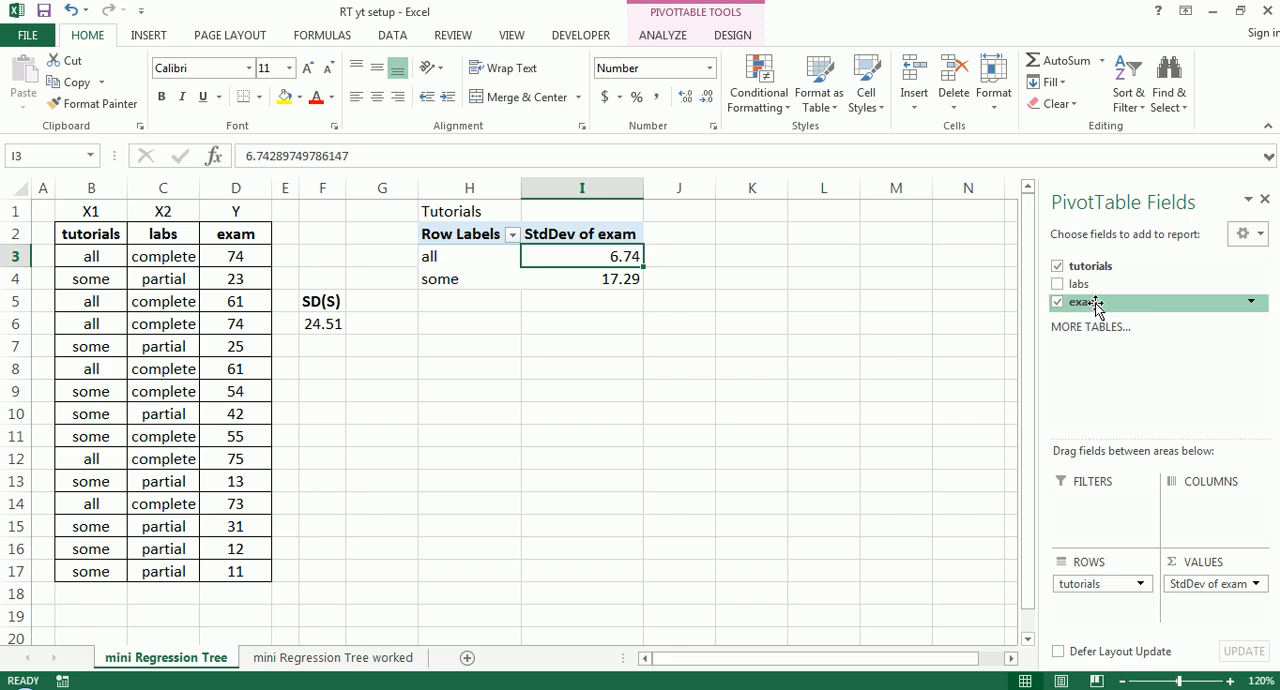
- Add exam to the PivotTable values a second time and summarize it by Count
drag(1092, 305, 1205, 604)
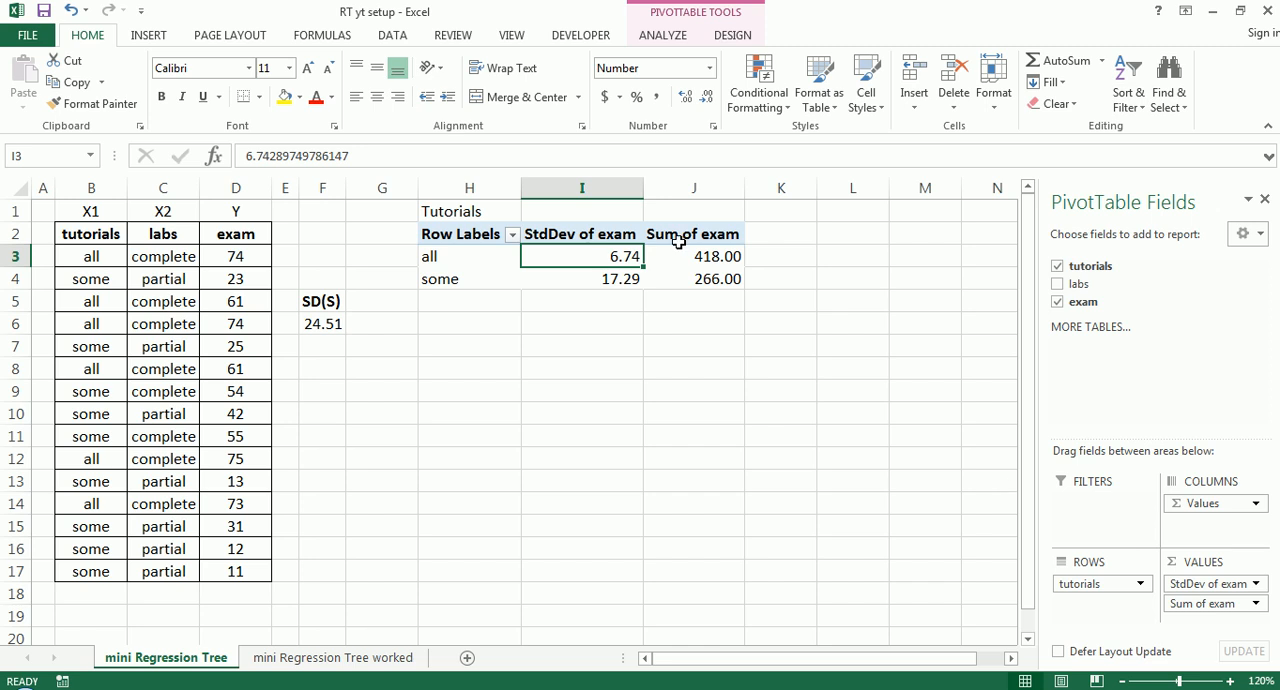
click(1256, 606)
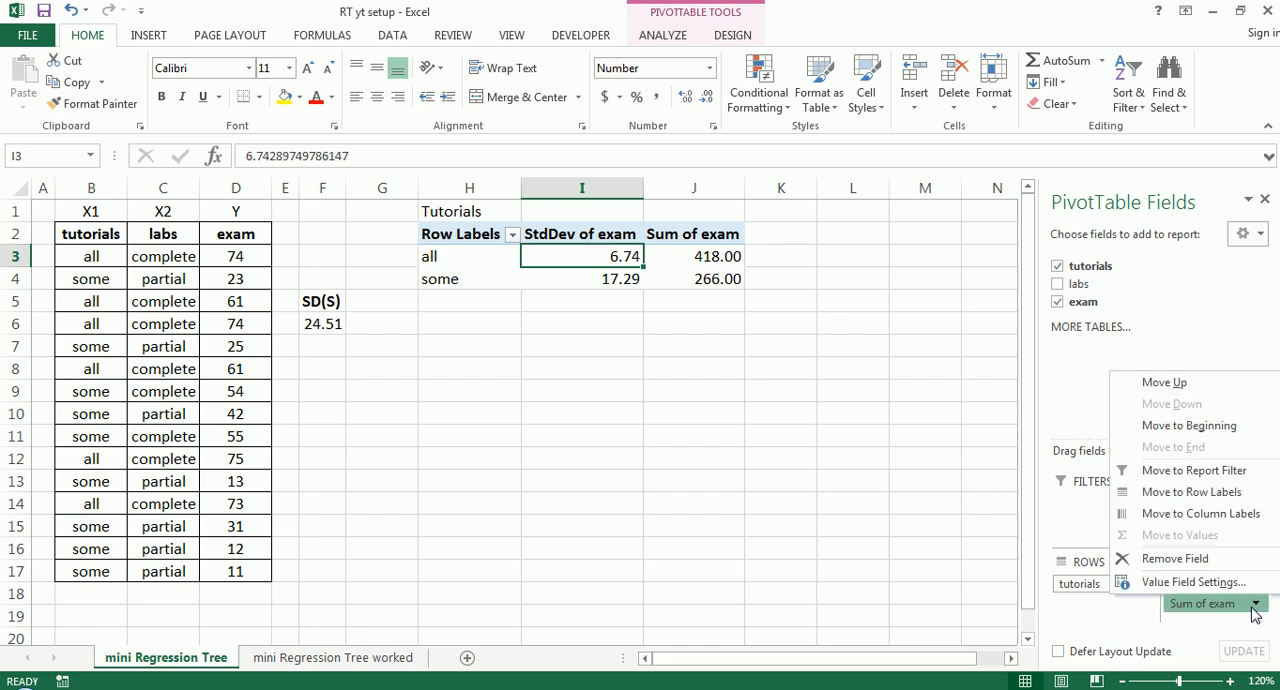
click(1205, 581)
click(614, 386)
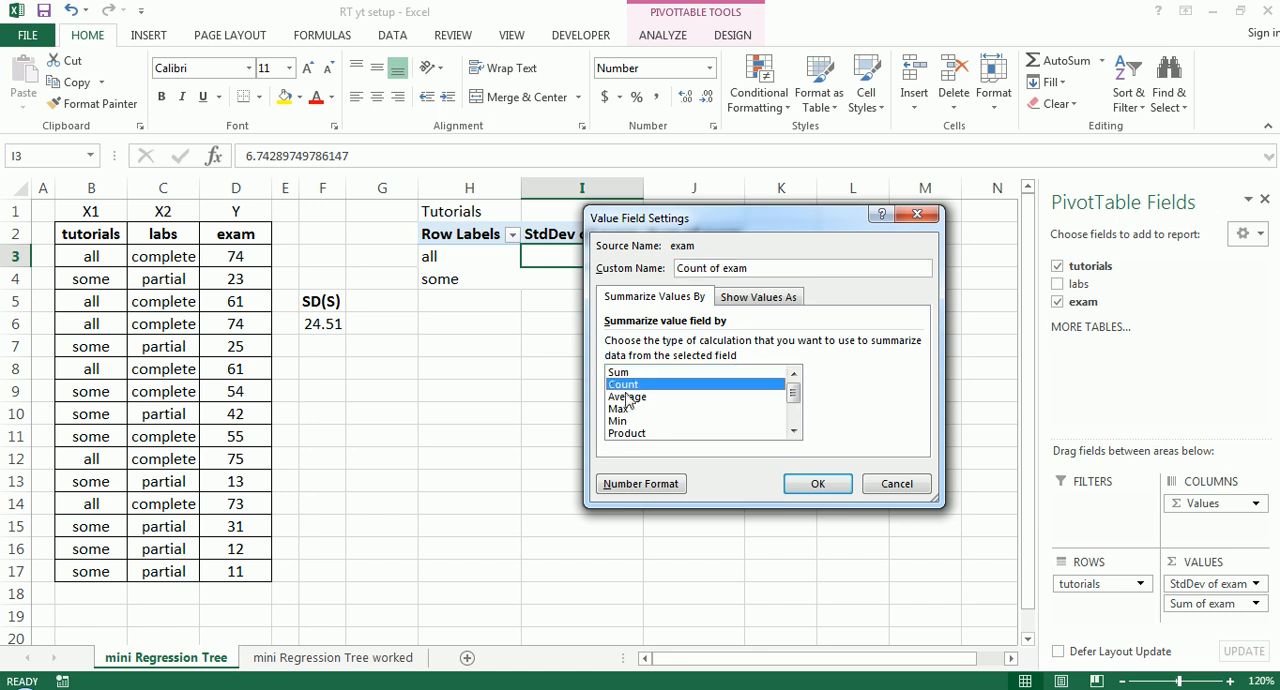
click(796, 487)
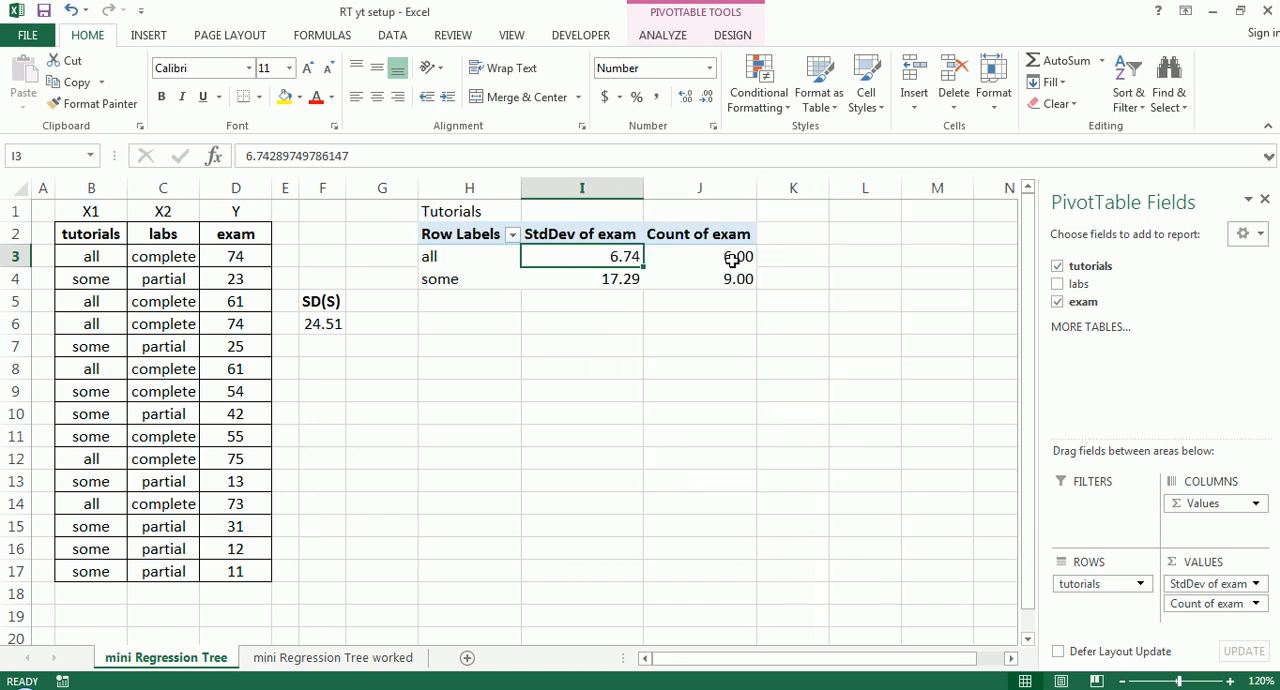
- Remove both decimal places from the exam counts in J3:J4
drag(737, 261, 737, 276)
click(706, 97)
click(706, 97)
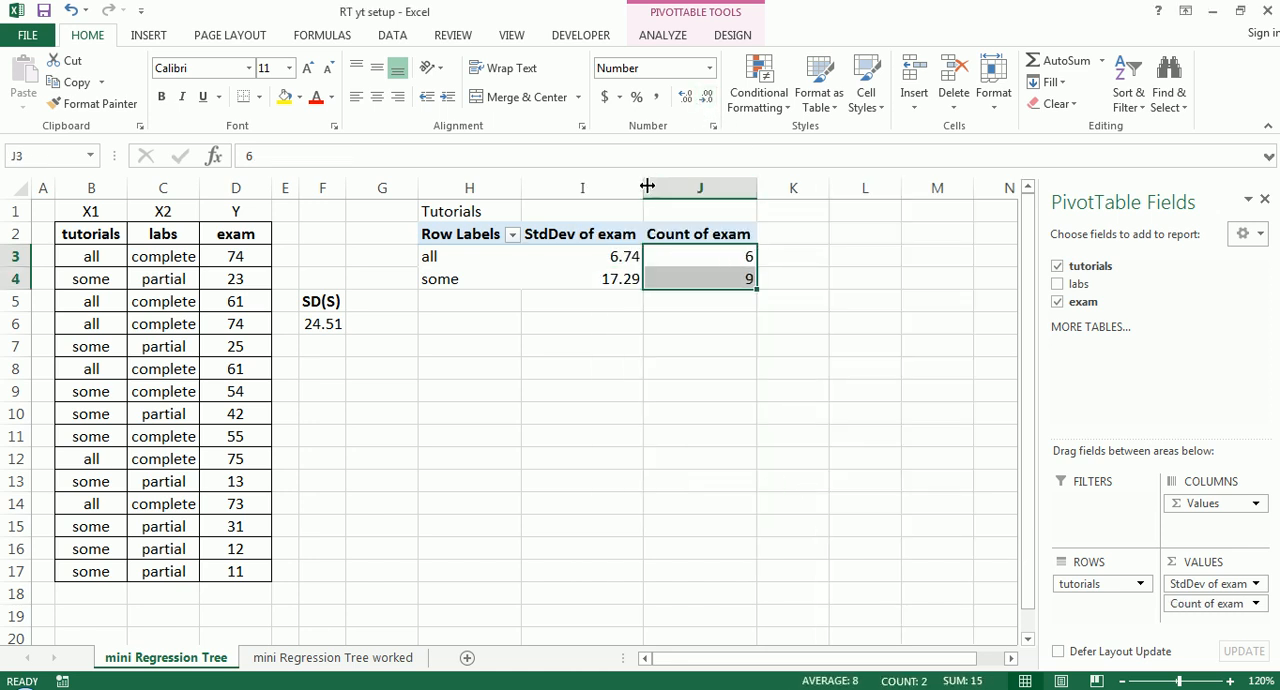
click(709, 318)
- Center the PivotTable values in I3:J4 and make the Tutorials title in H1 bold
drag(612, 256, 660, 273)
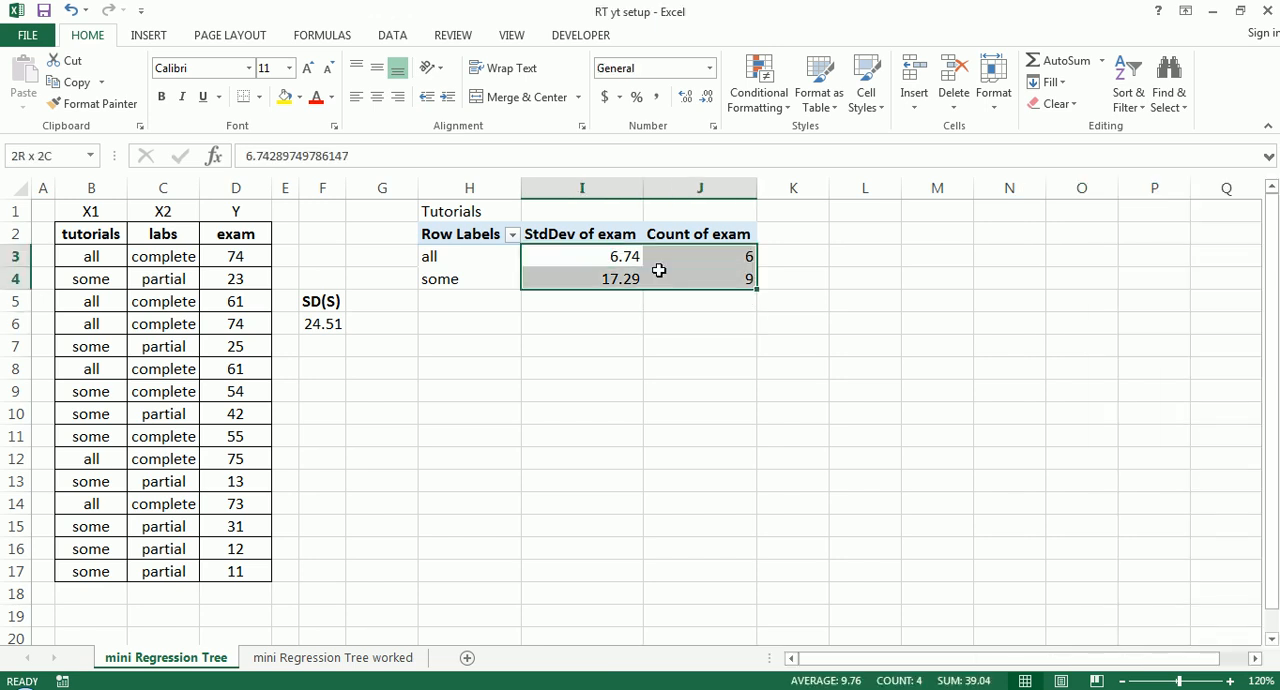
click(378, 96)
click(626, 304)
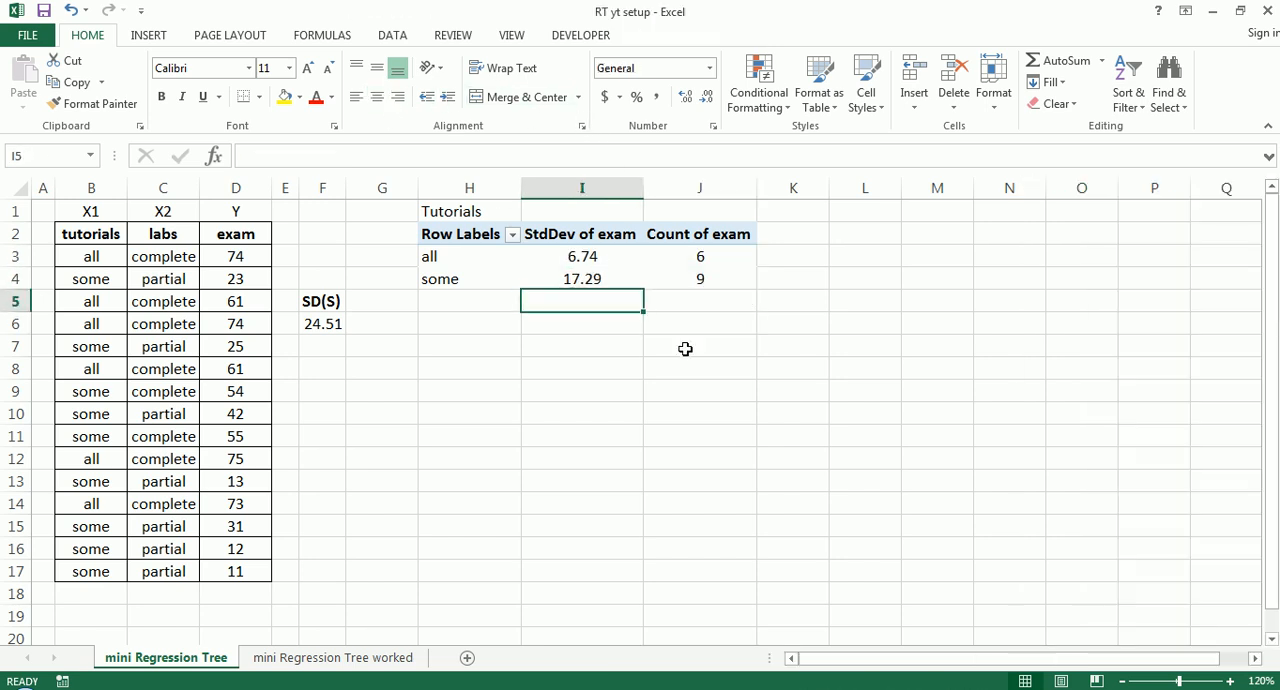
click(490, 211)
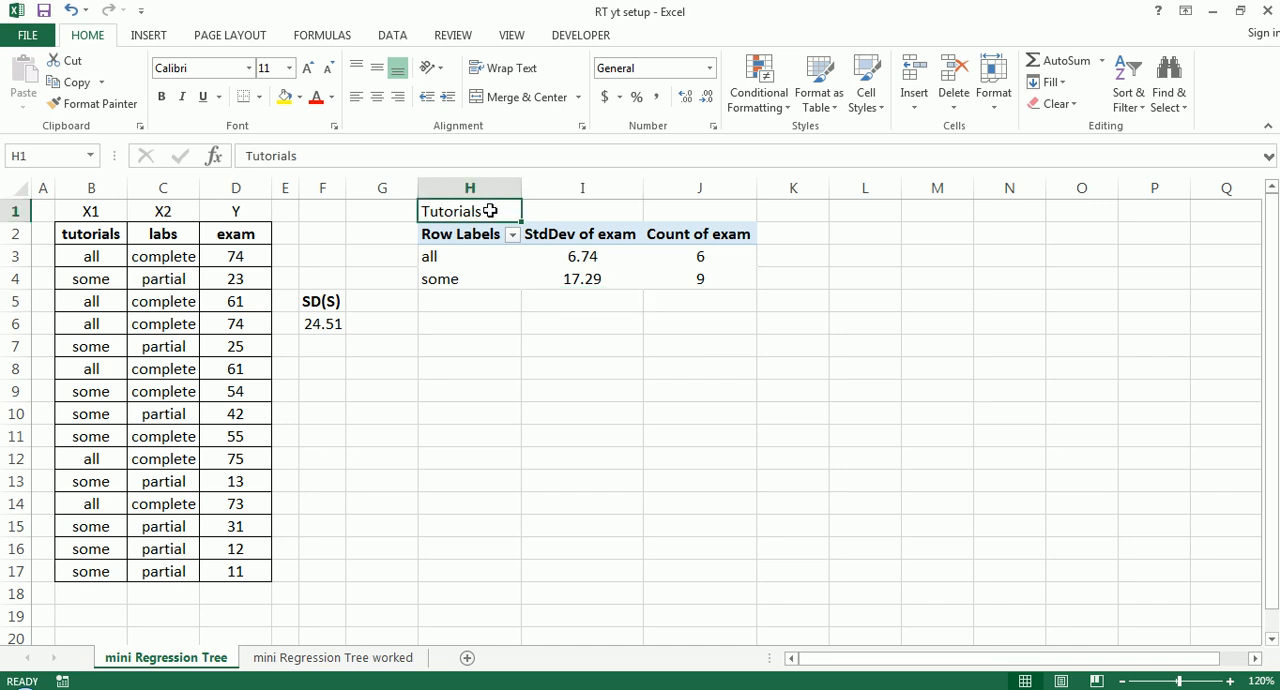
key(ctrl+b)
- Examine each group's standard deviation and exam count alongside the tutorials column in B3:B17
click(590, 258)
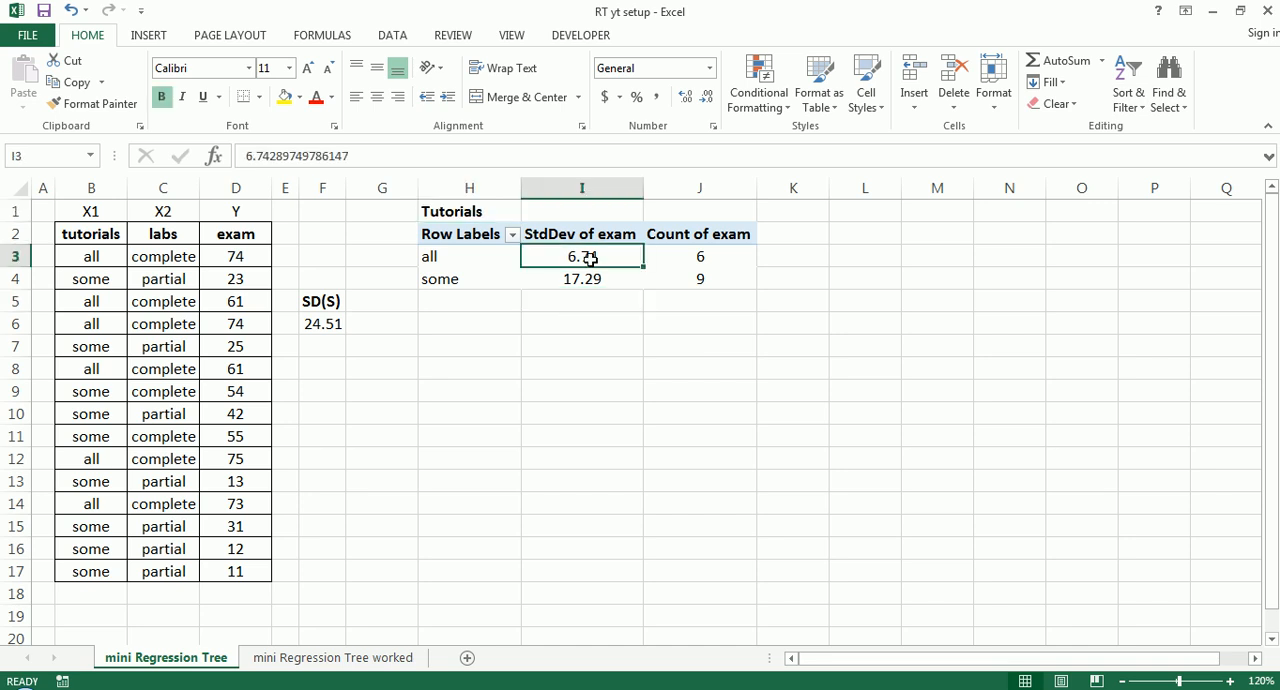
drag(590, 258, 663, 254)
click(703, 254)
click(703, 277)
click(672, 262)
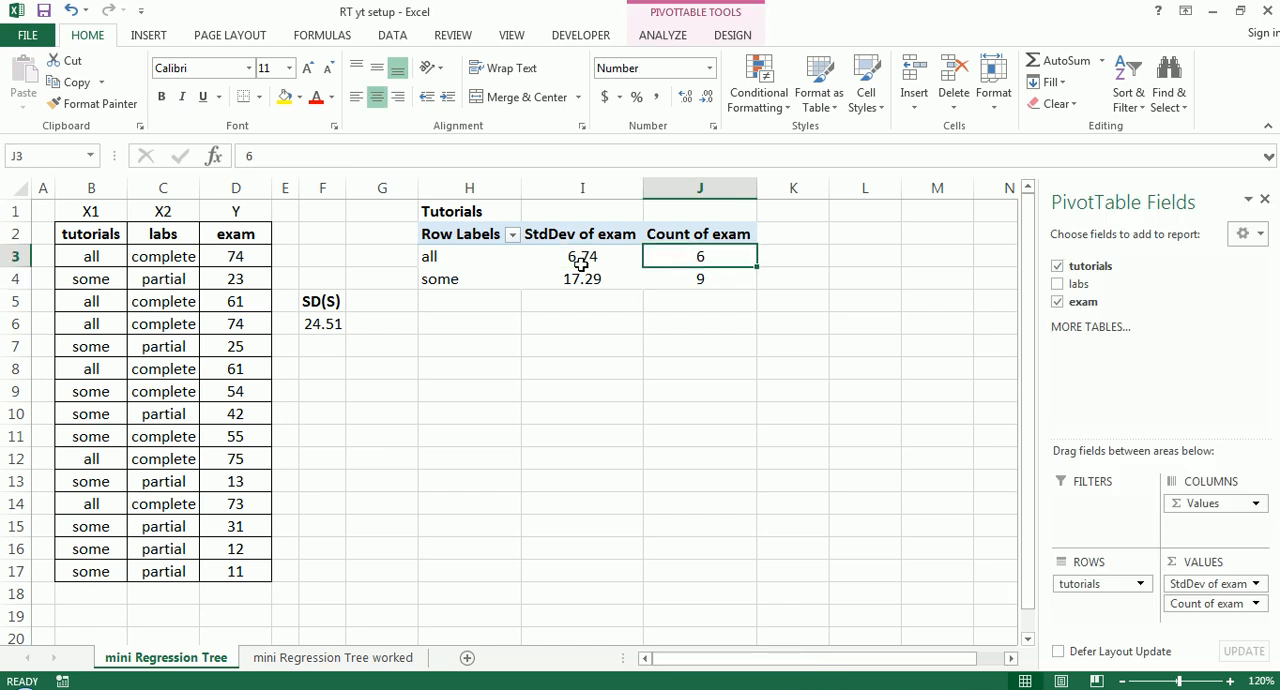
click(706, 277)
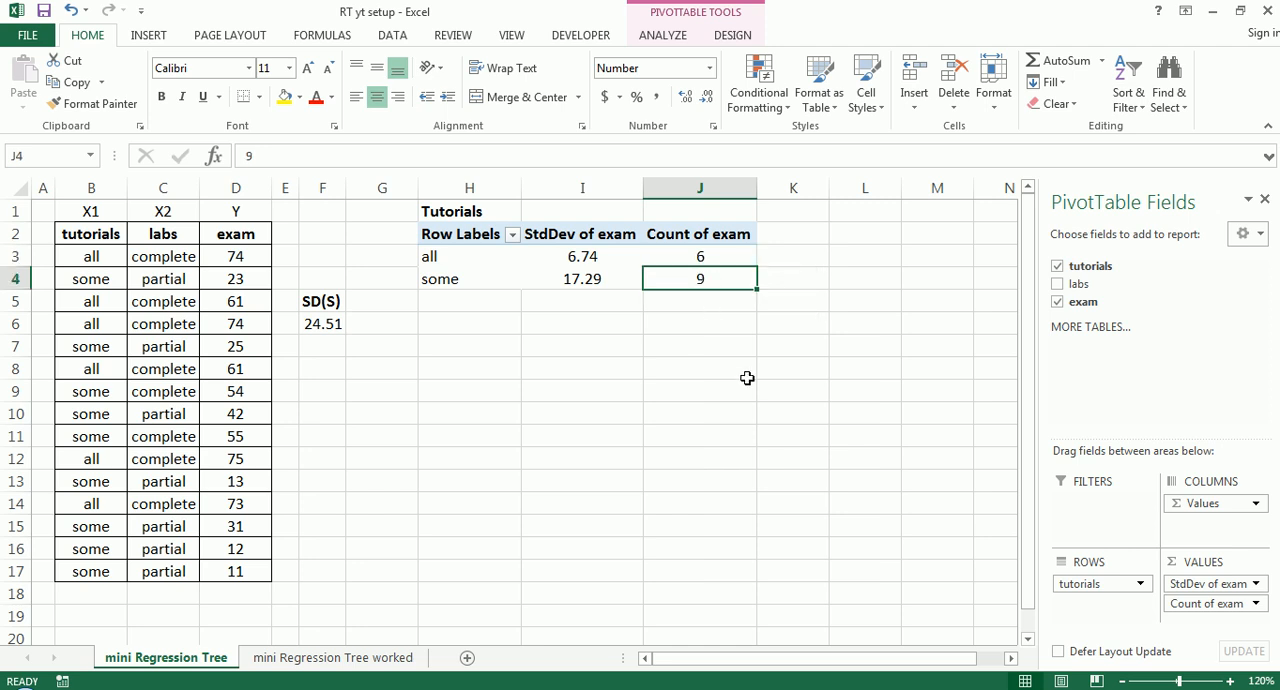
drag(729, 258, 727, 274)
click(103, 259)
drag(103, 259, 121, 573)
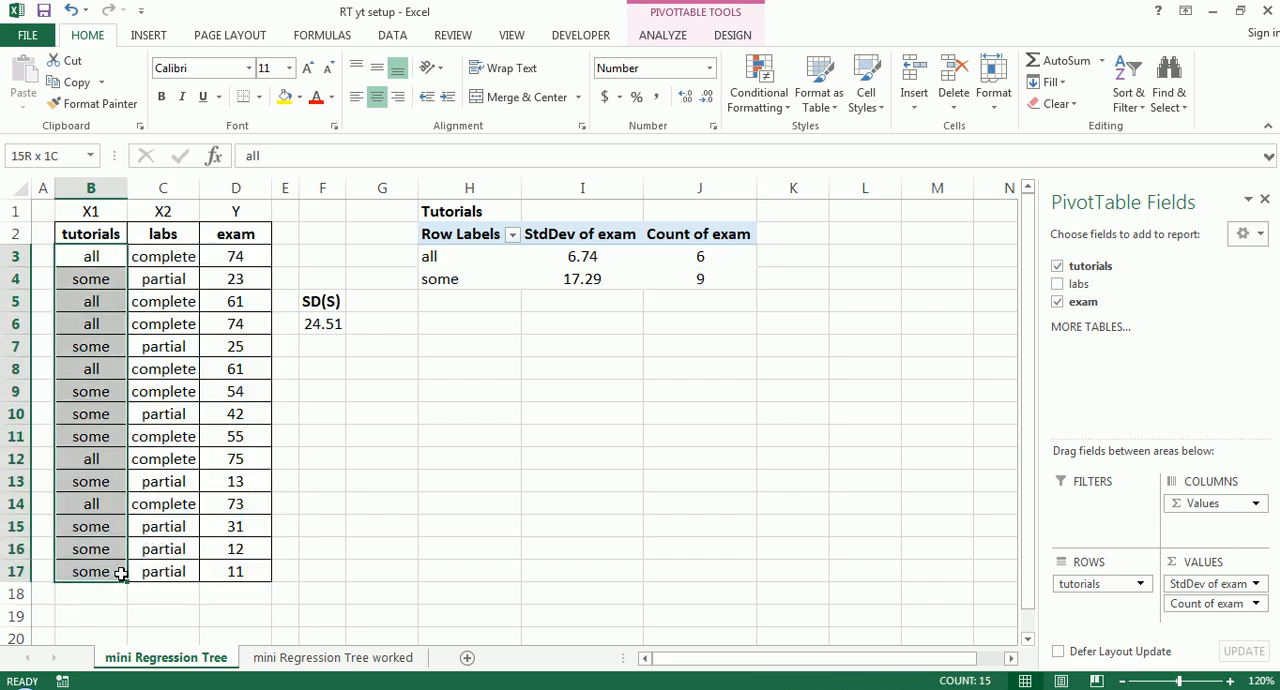
click(485, 485)
drag(720, 257, 723, 278)
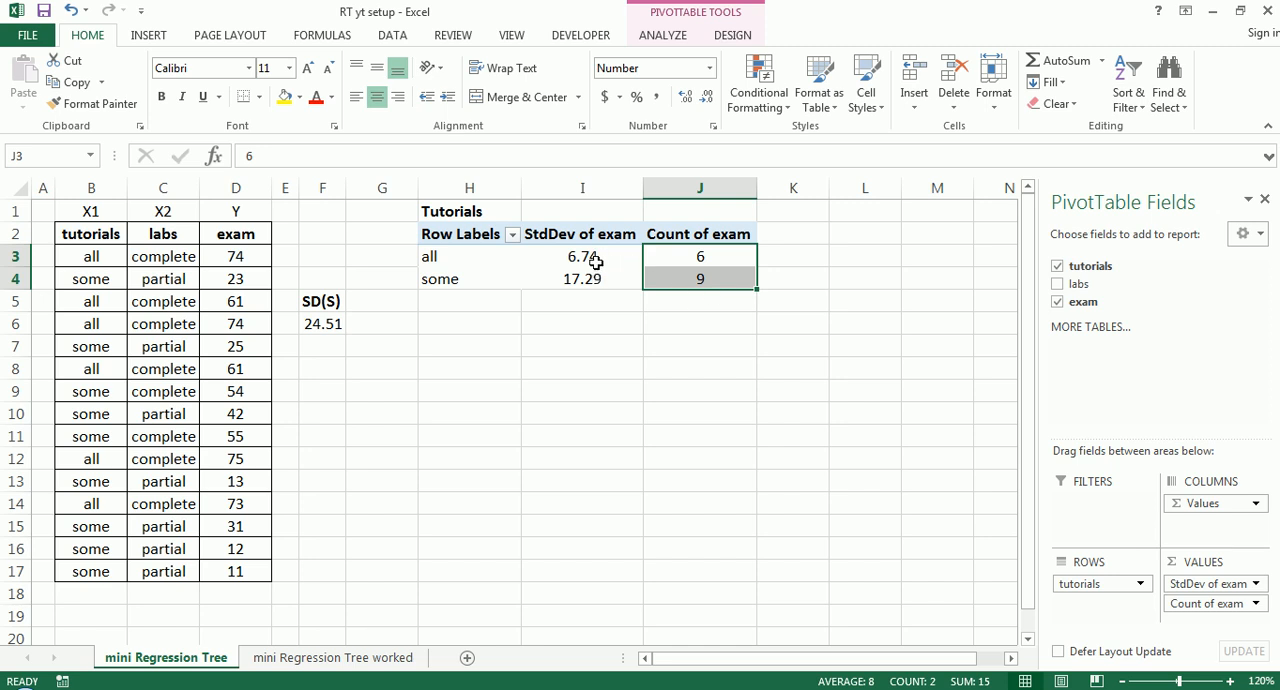
- Enter the label SD(Tutorials) in cell I1, beside the Tutorials title
click(503, 217)
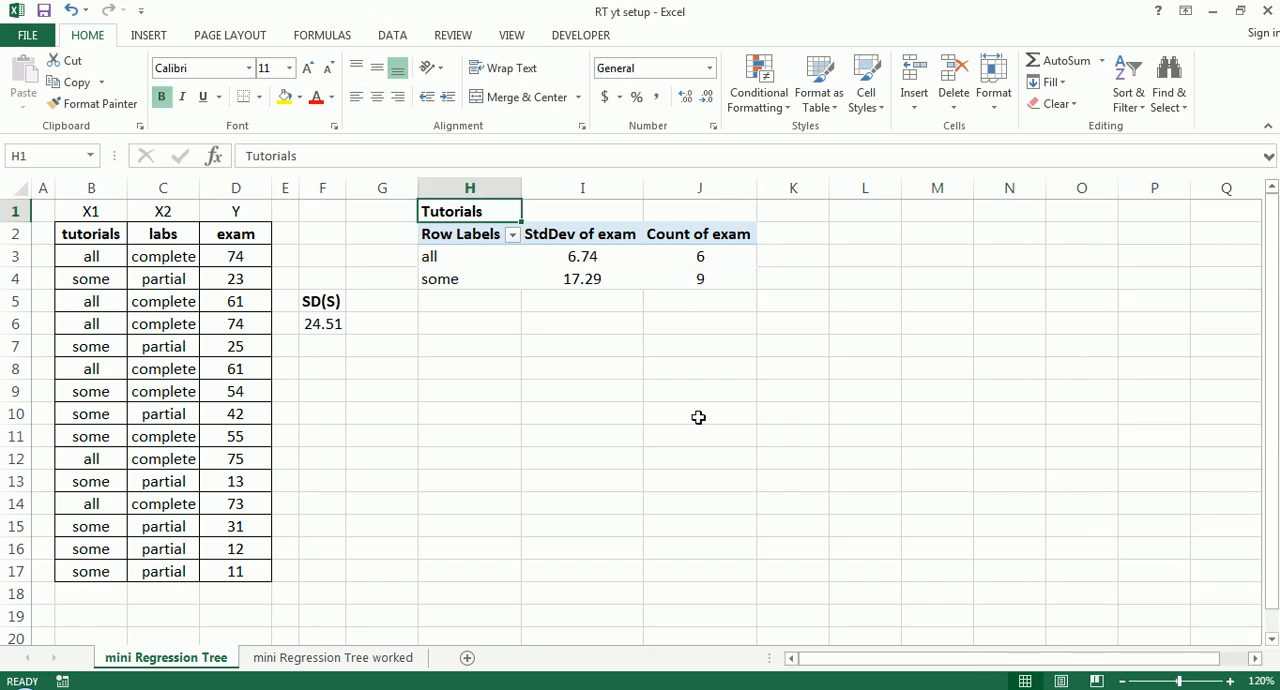
click(607, 219)
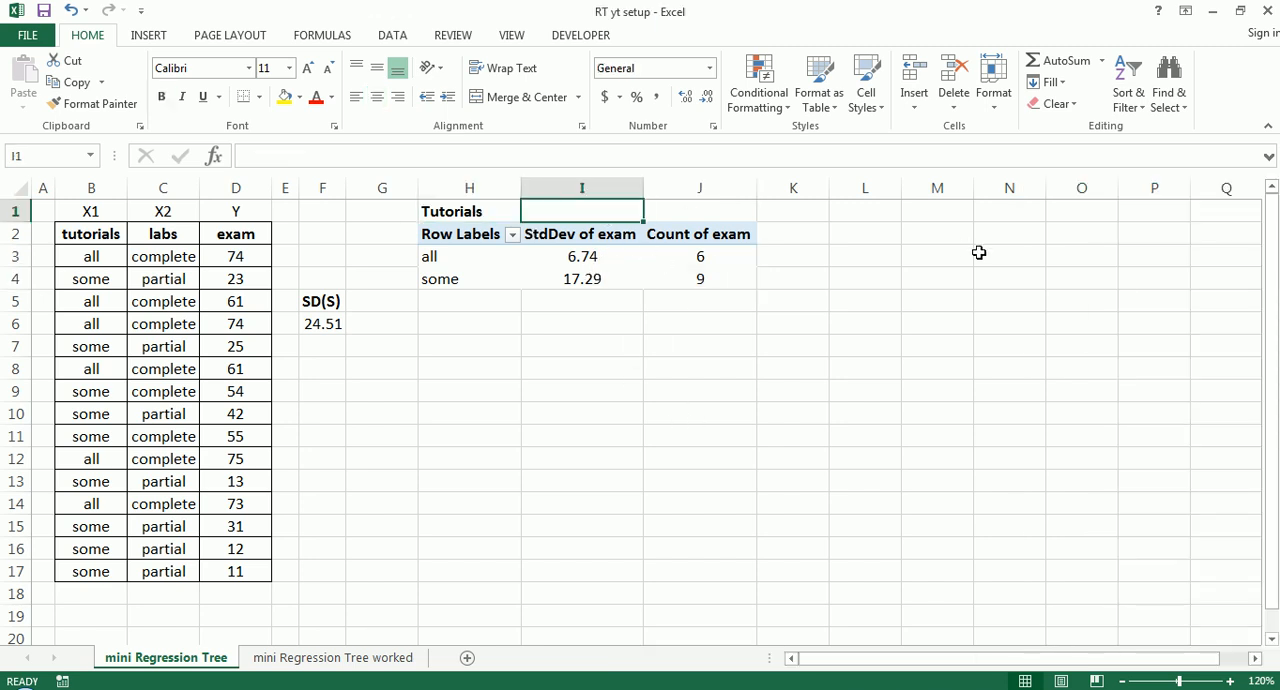
text(SS)
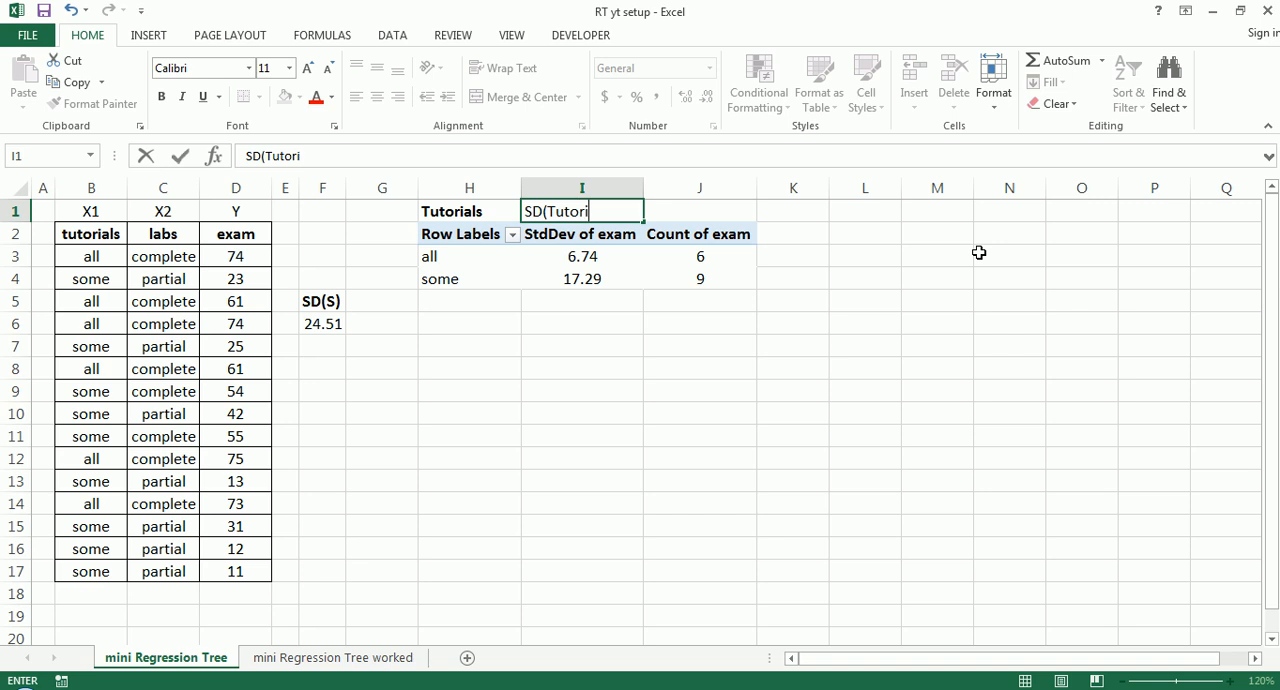
text((Tutorials)
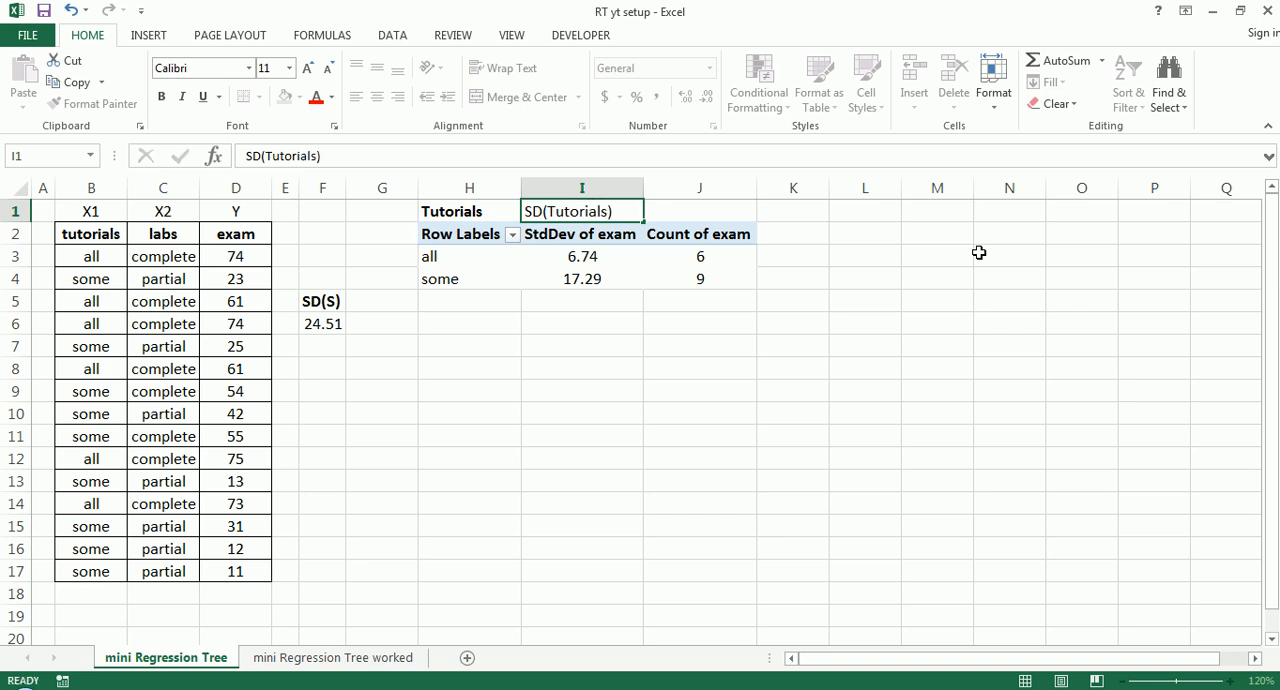
text())
key(Tab)
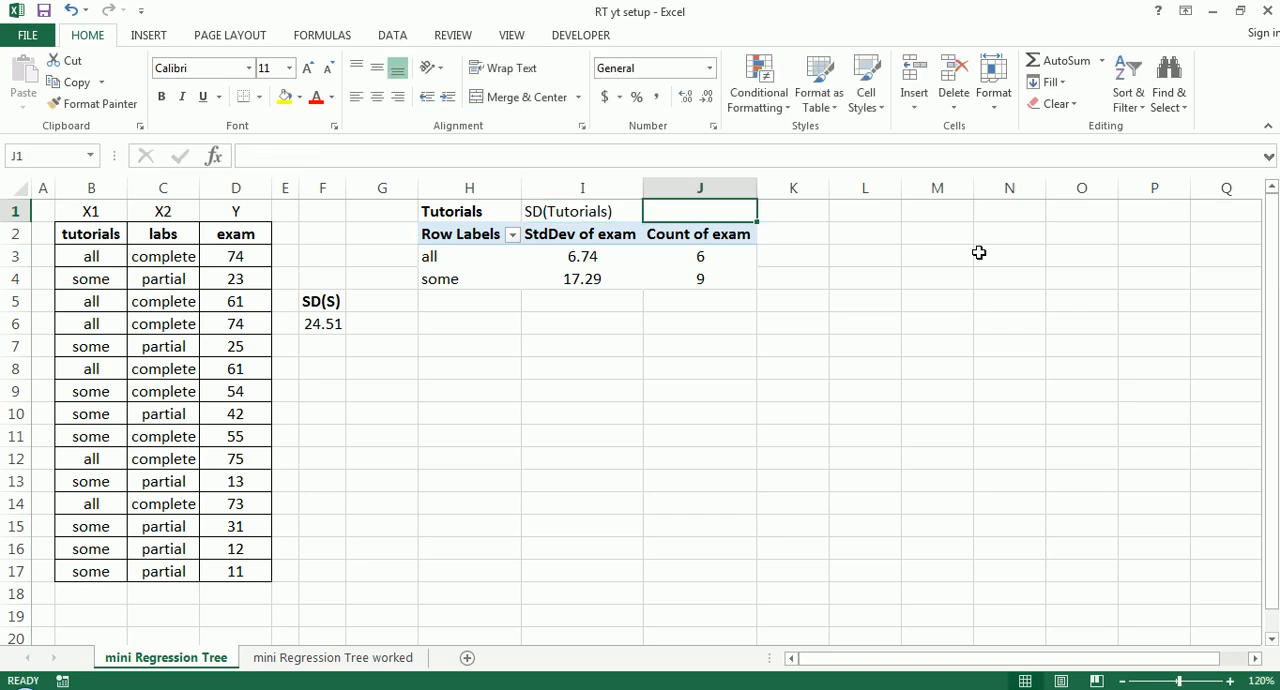
text(=)
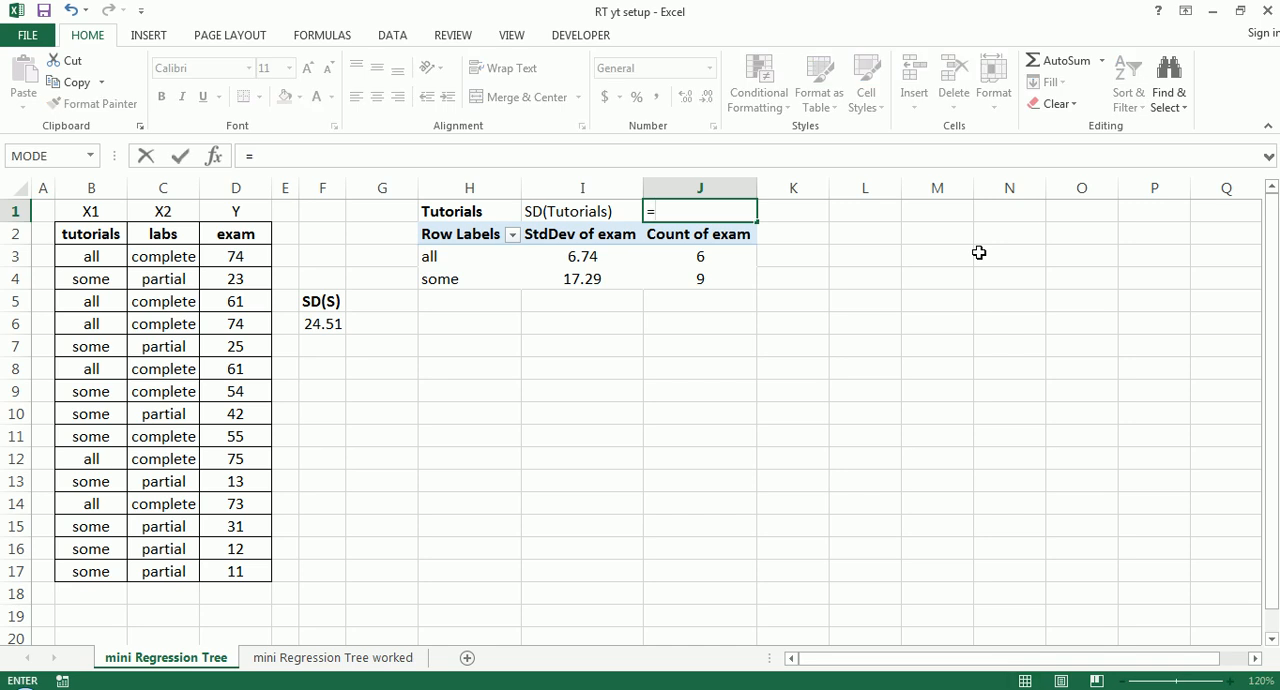
click(602, 257)
text(*)
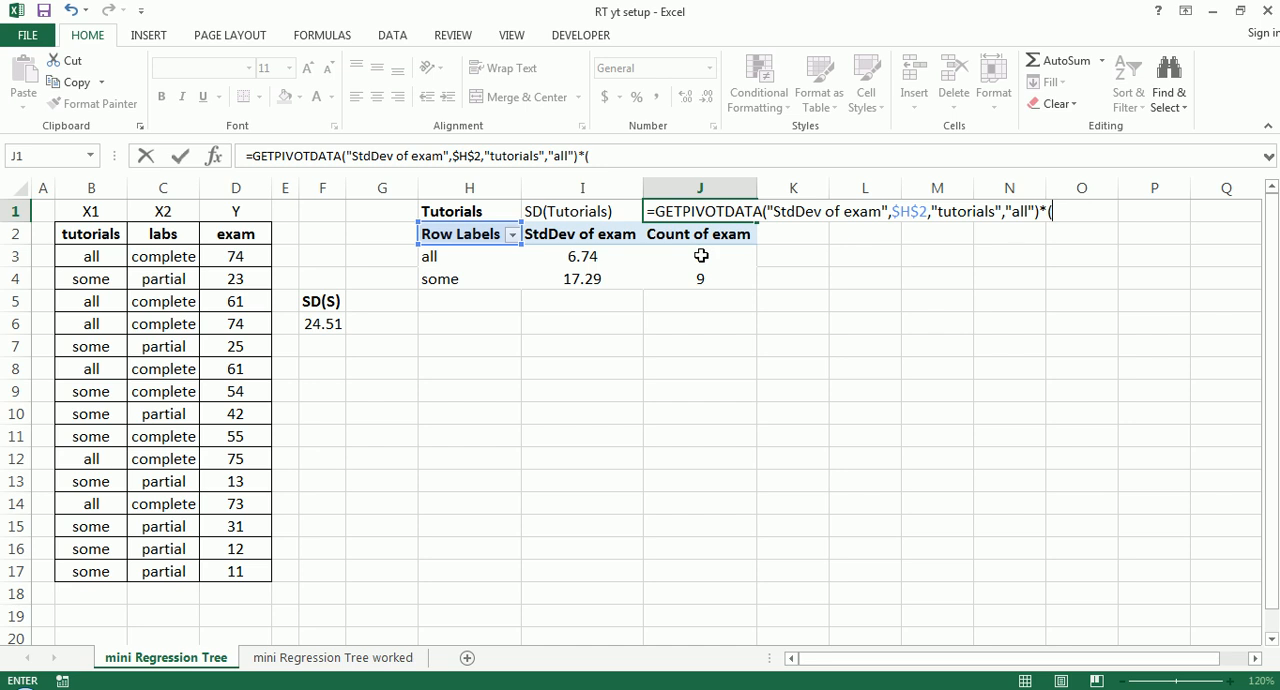
click(701, 256)
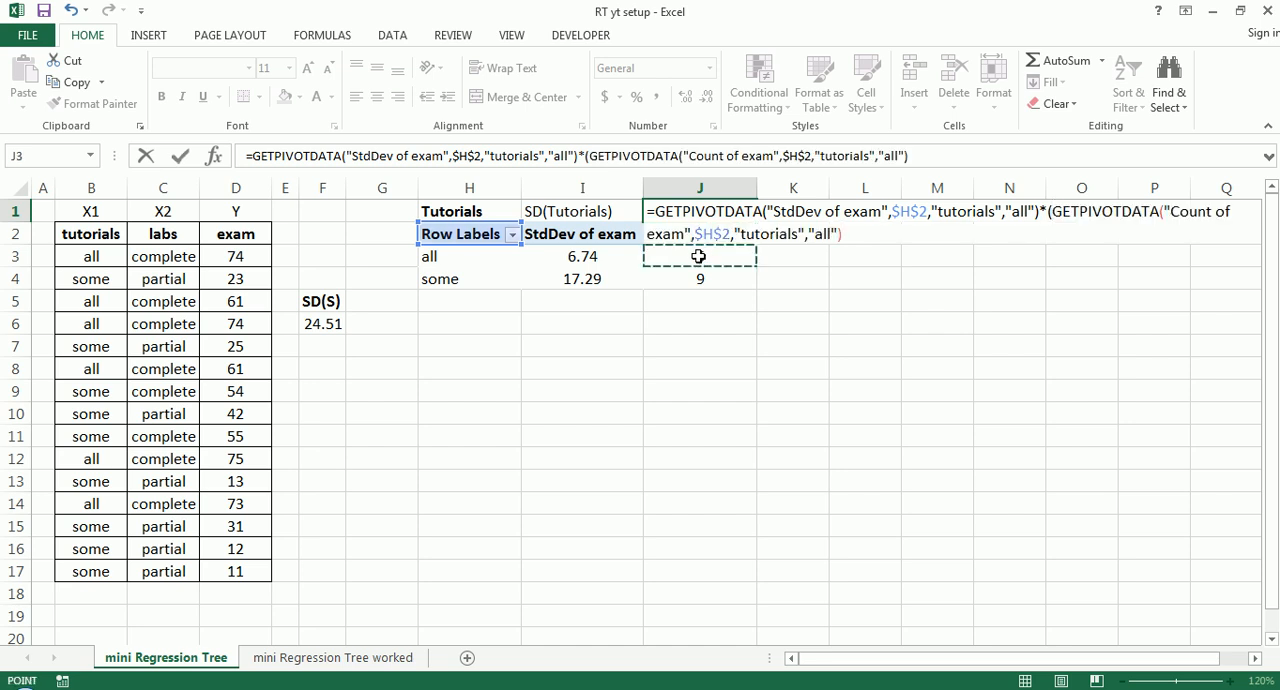
text(/15))
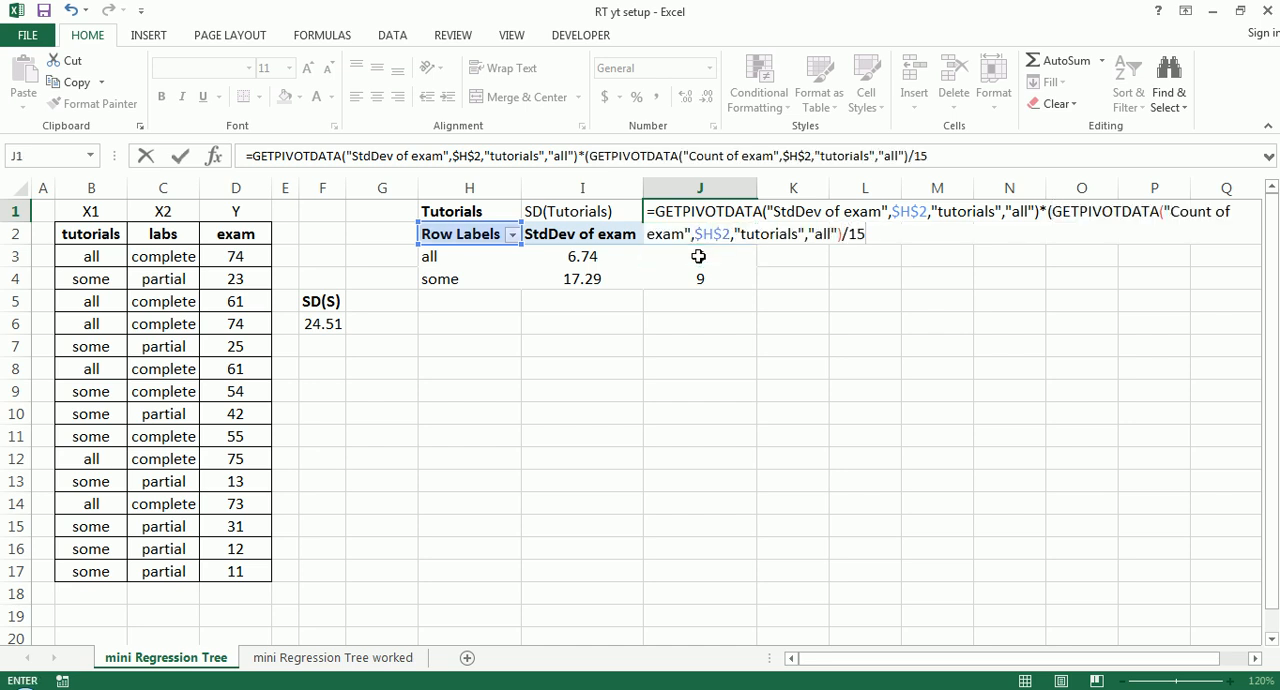
mouse_move(240, 127)
mouse_down()
mouse_move(572, 135)
mouse_move(978, 172)
mouse_move(444, 209)
mouse_move(240, 132)
mouse_up()
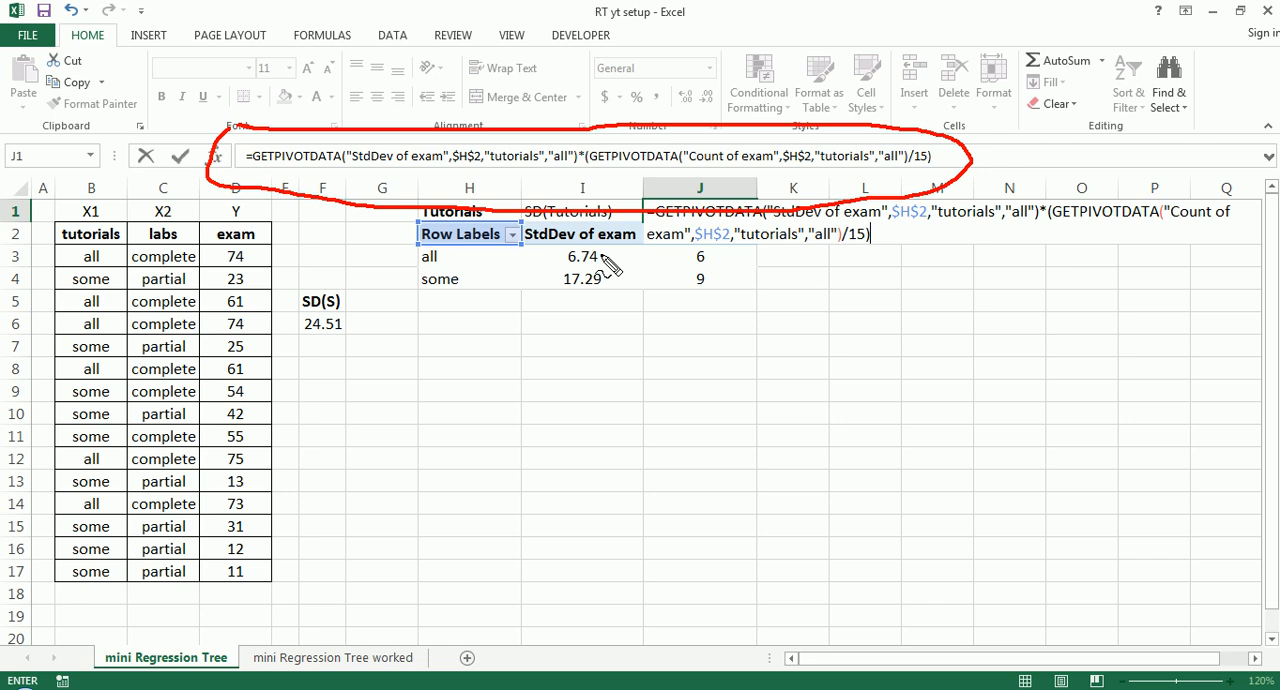
key(Escape)
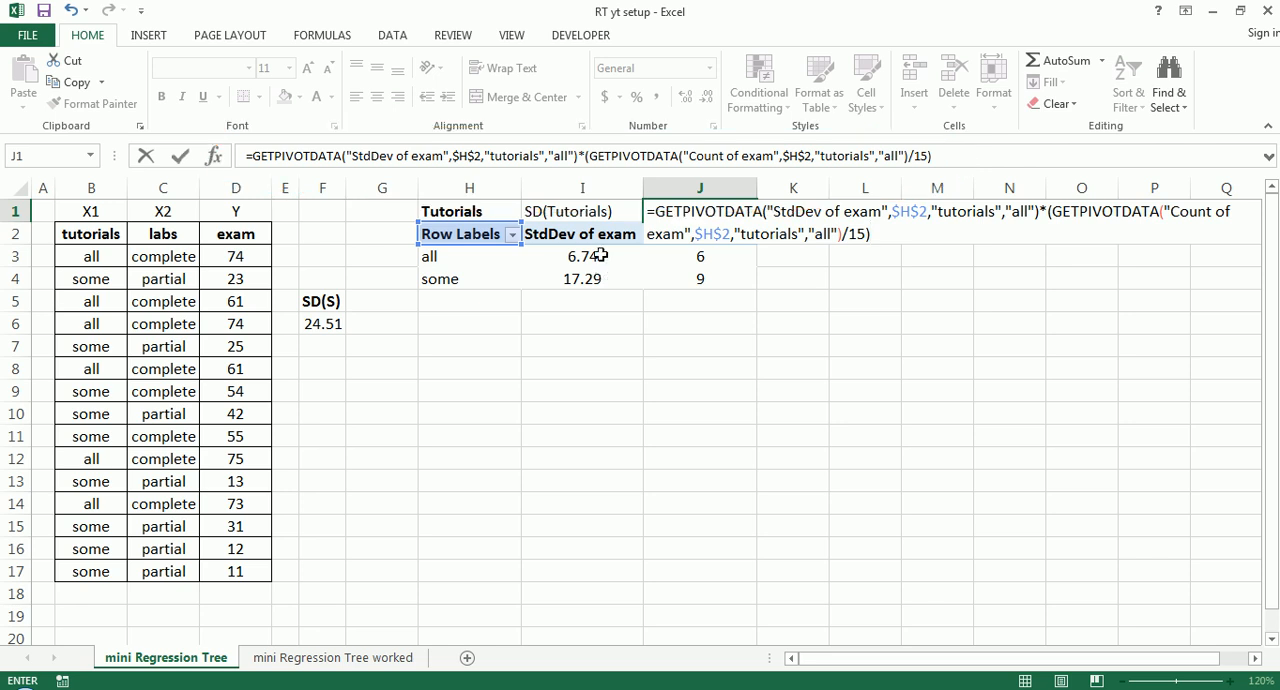
drag(954, 157, 215, 147)
- Start a formula in J1 multiplying the all group's exam standard deviation by its exam count divided by 15
text(=)
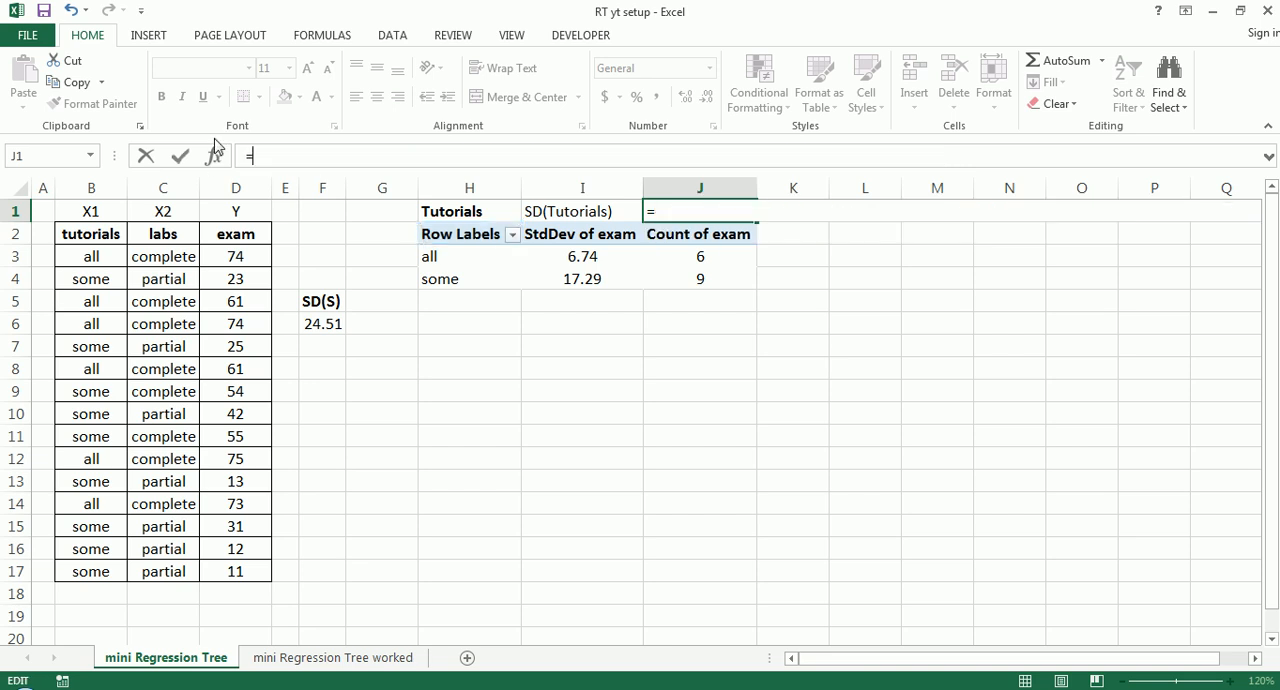
click(578, 256)
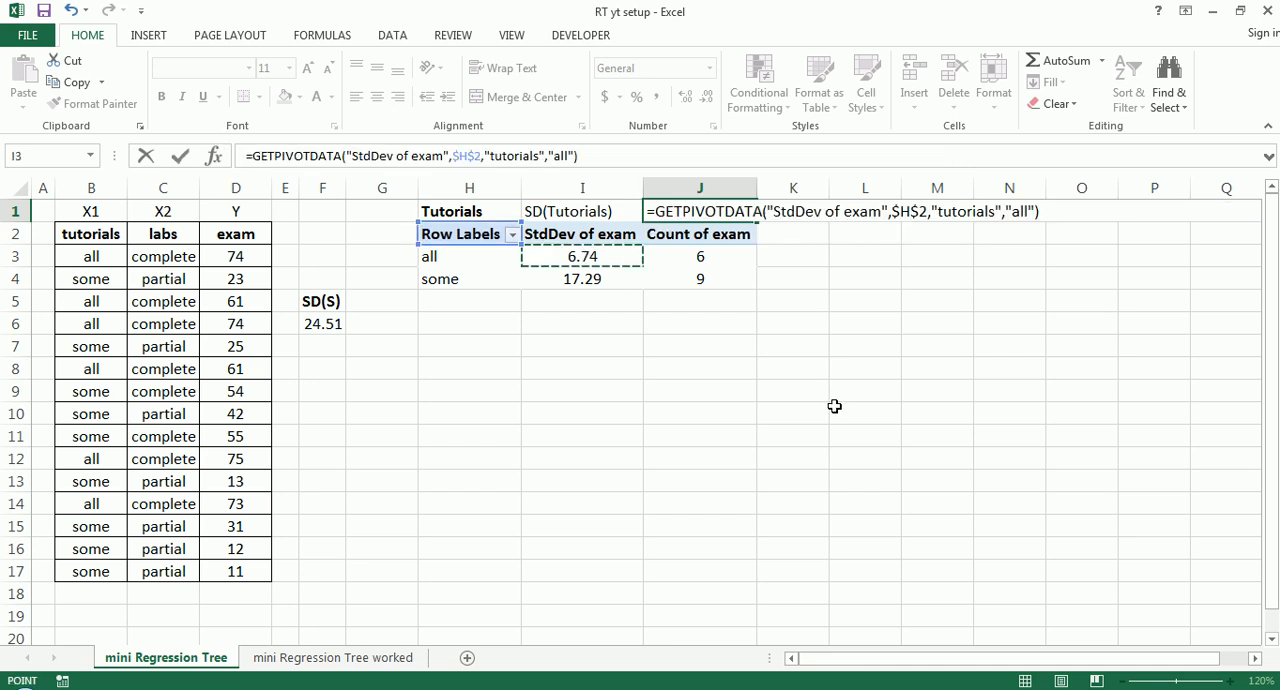
text(*()
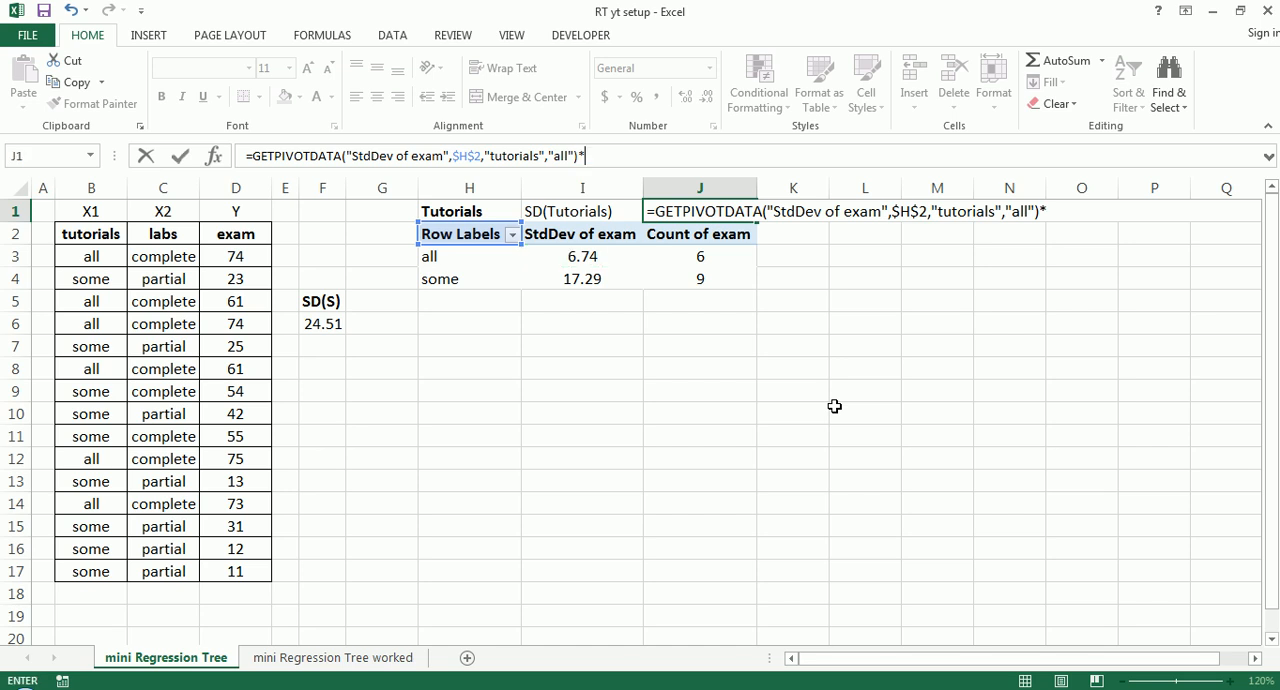
click(700, 257)
text(/)
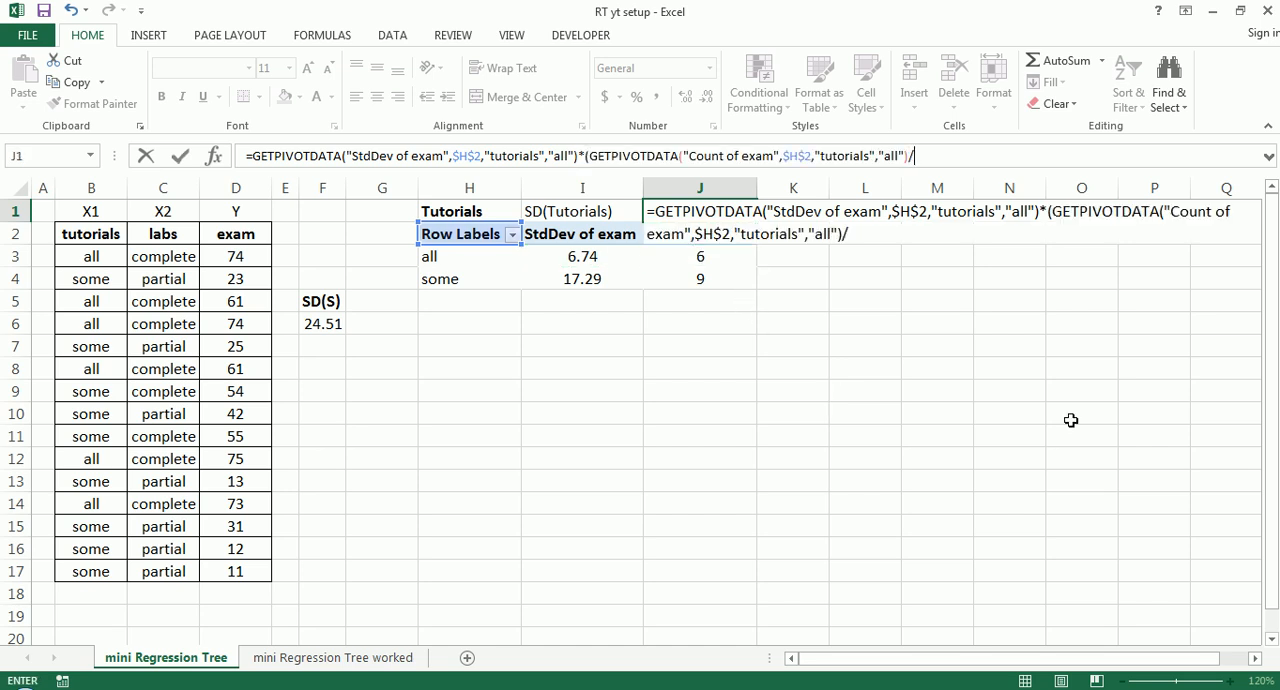
text(15)+)
- Complete the J1 formula by adding the some group's exam standard deviation multiplied by its exam count divided by 15
click(597, 281)
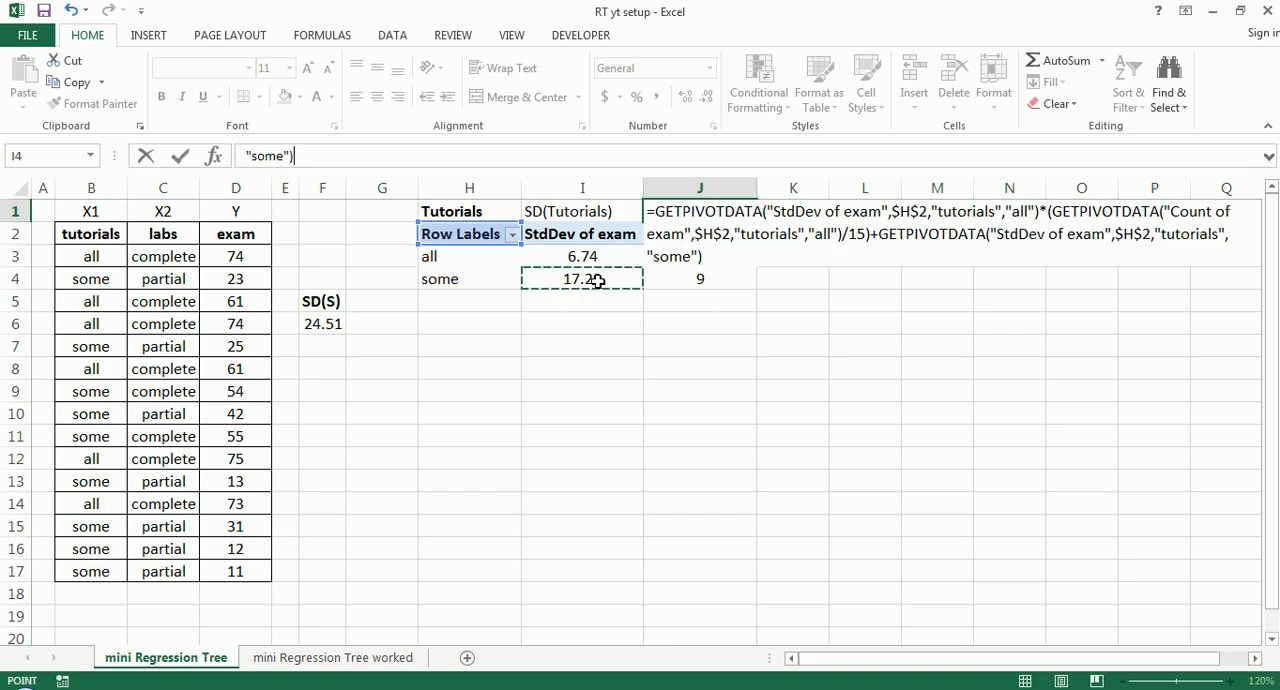
text(*()
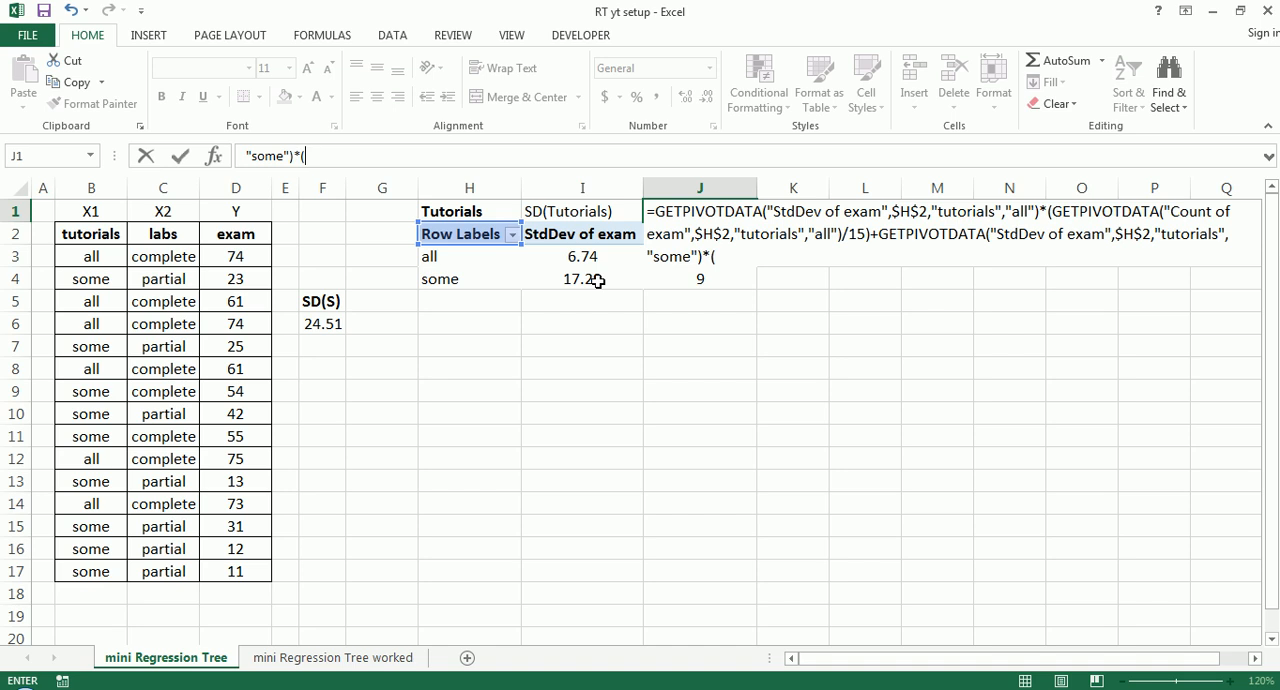
click(688, 278)
text(/15))
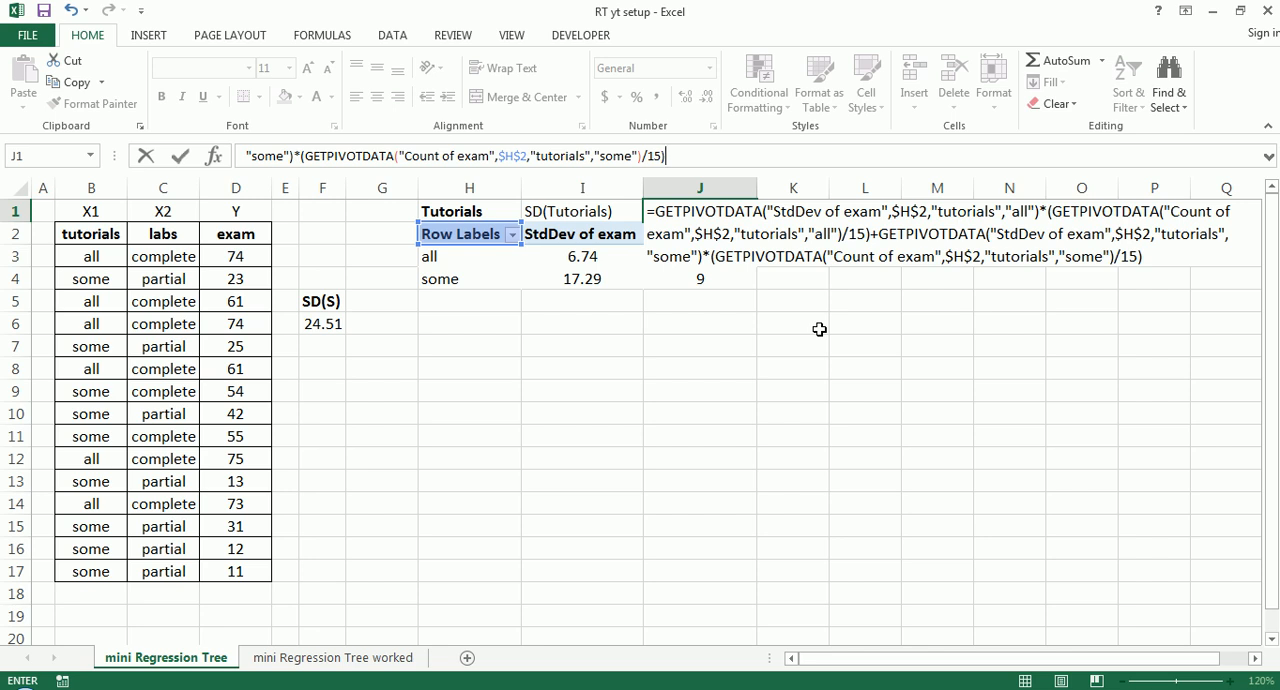
key(Return)
- Format the weighted tutorials standard deviation in J1 to two decimal places
click(728, 209)
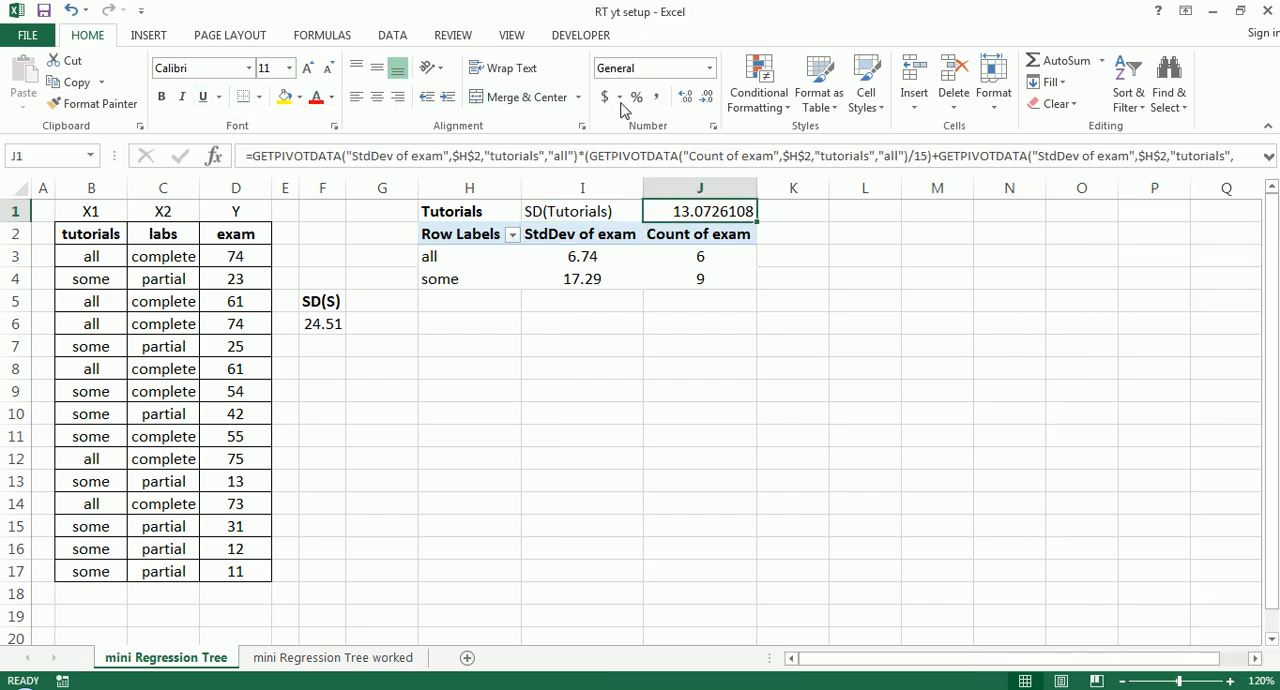
click(707, 97)
click(707, 97)
click(707, 97)
click(707, 97)
click(707, 97)
click(578, 443)
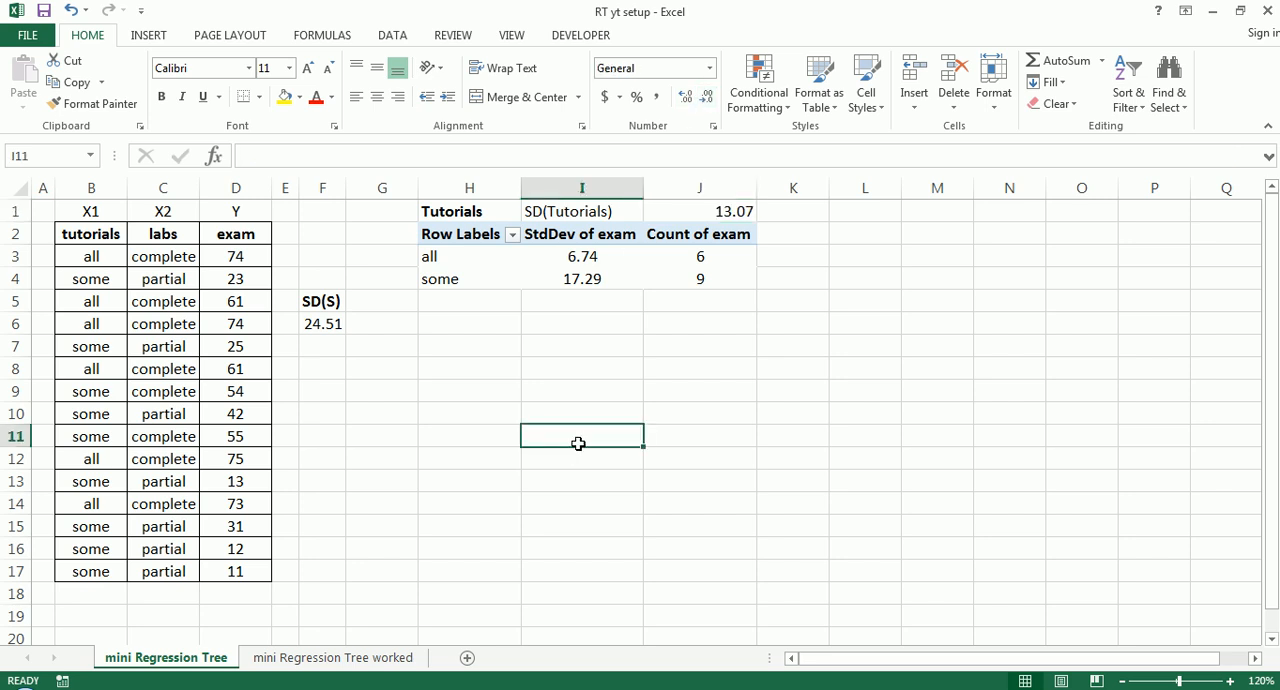
click(730, 208)
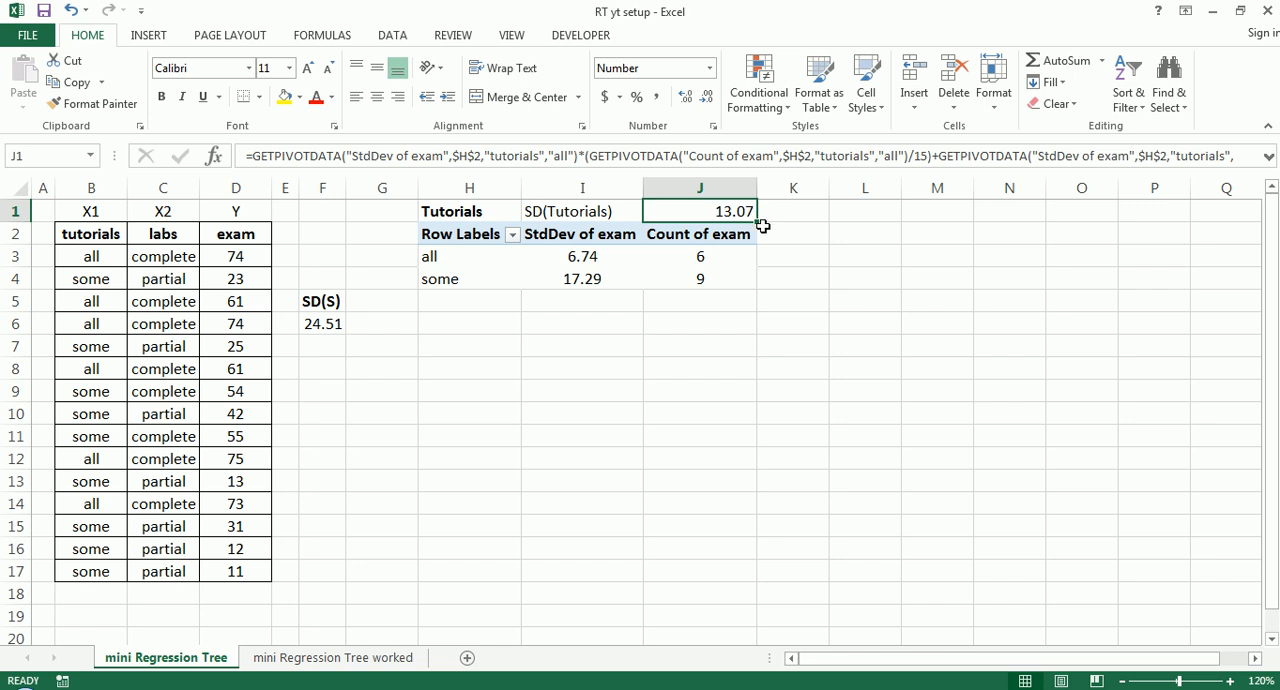
click(322, 323)
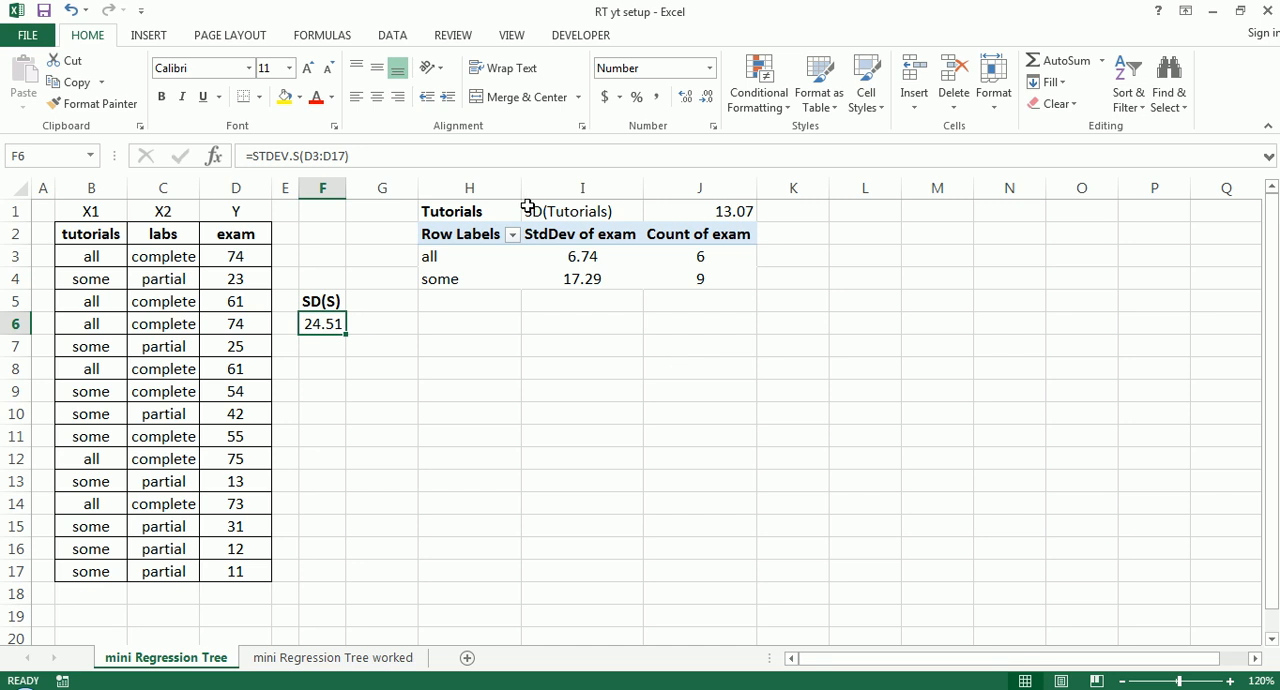
click(485, 210)
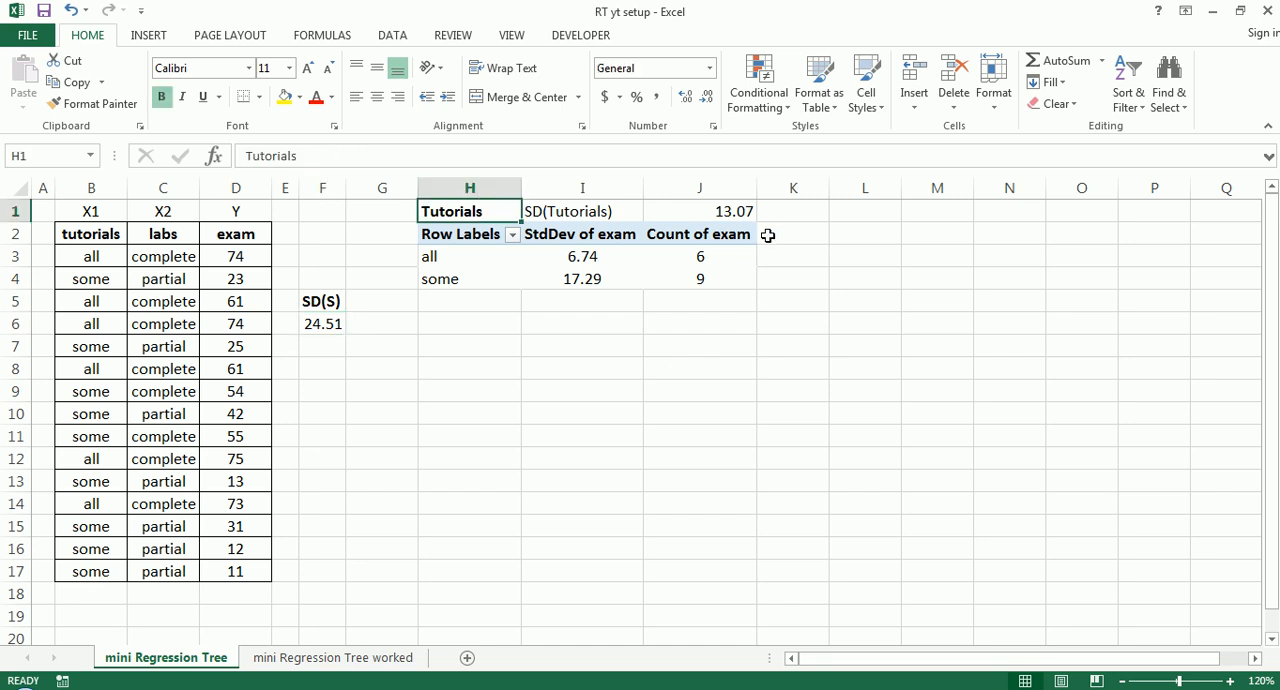
click(737, 211)
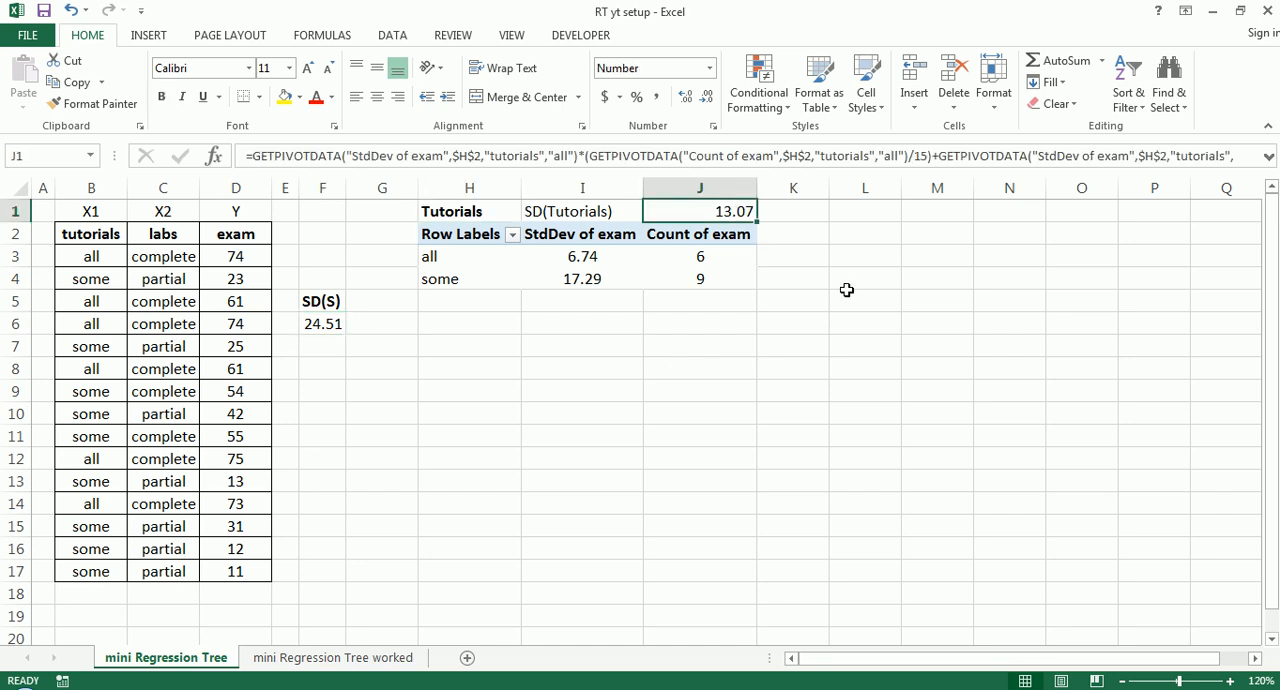
- Enter the label SDR(Tutorials) in cell L3 and widen column L to fit it
click(881, 251)
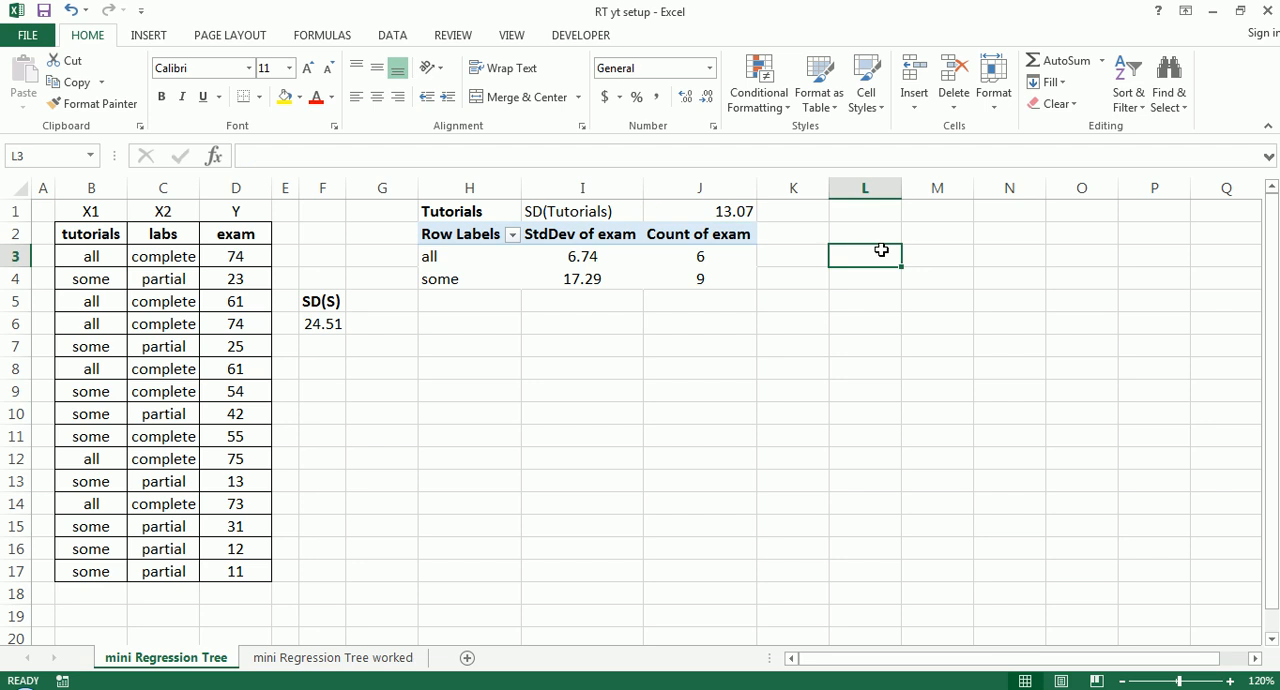
text(SDR(T)
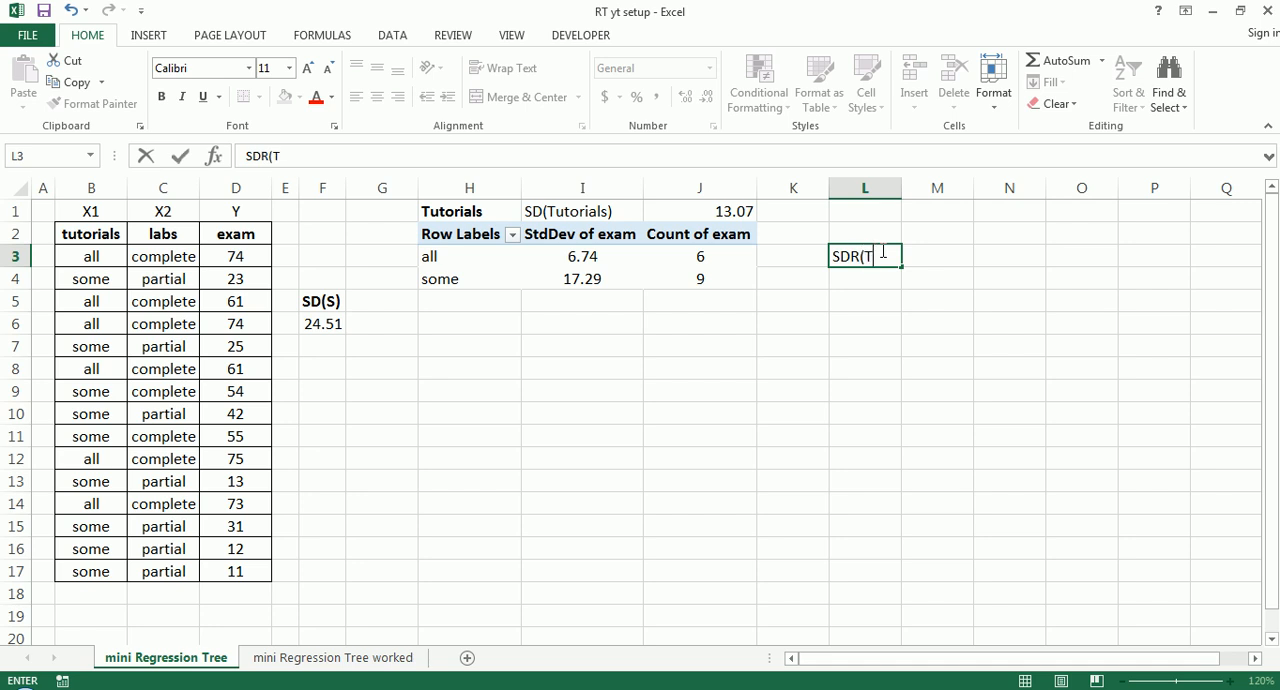
text(utorials))
key(Tab)
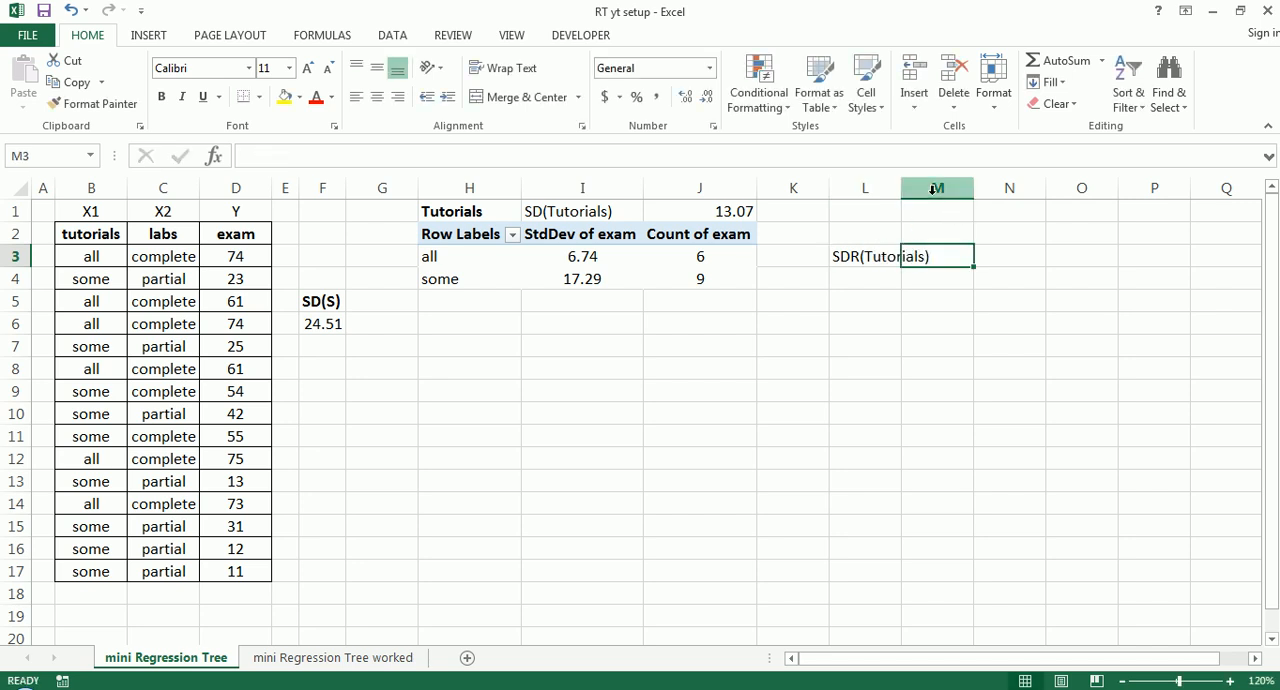
drag(902, 186, 937, 188)
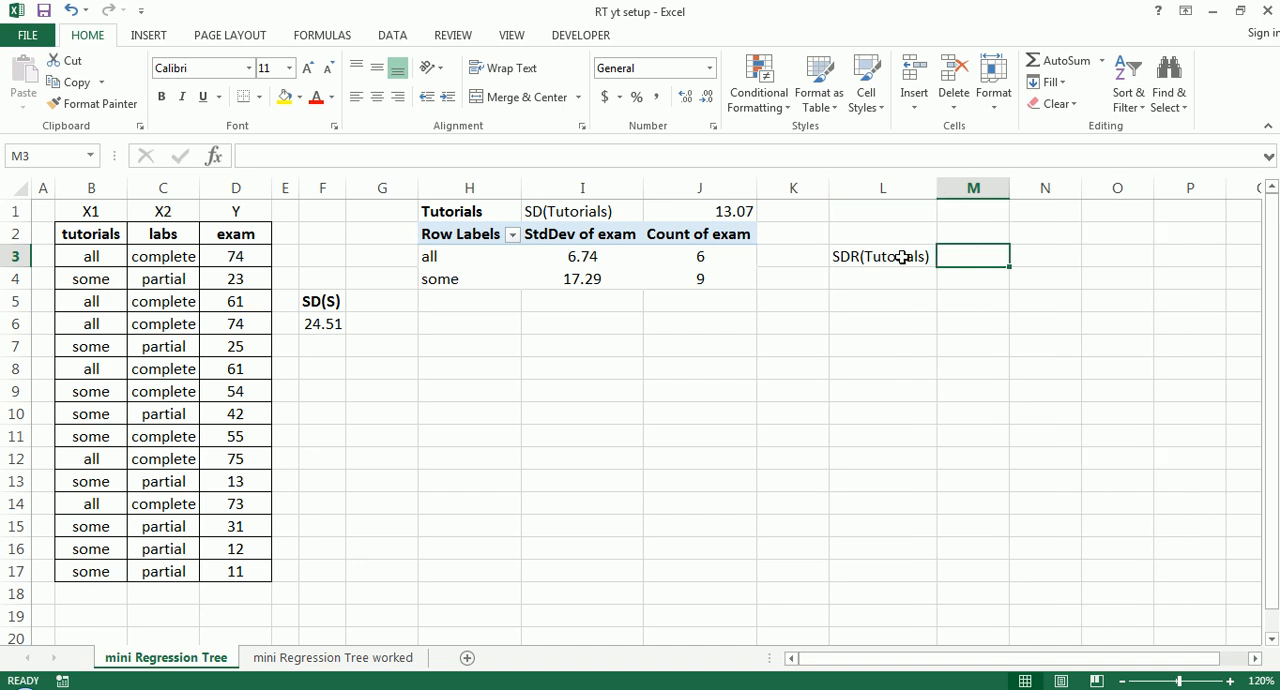
- Write the formula =F6-J1 in M3 to subtract the weighted tutorials standard deviation from the overall one
text(=)
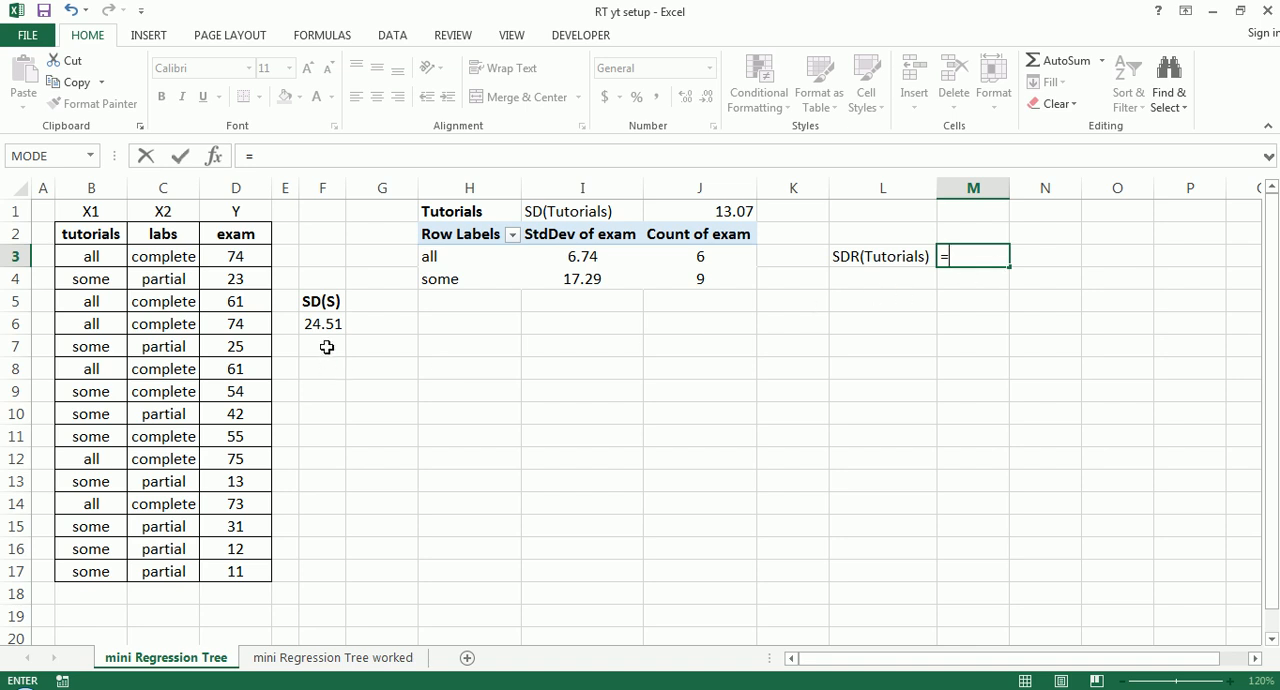
click(333, 325)
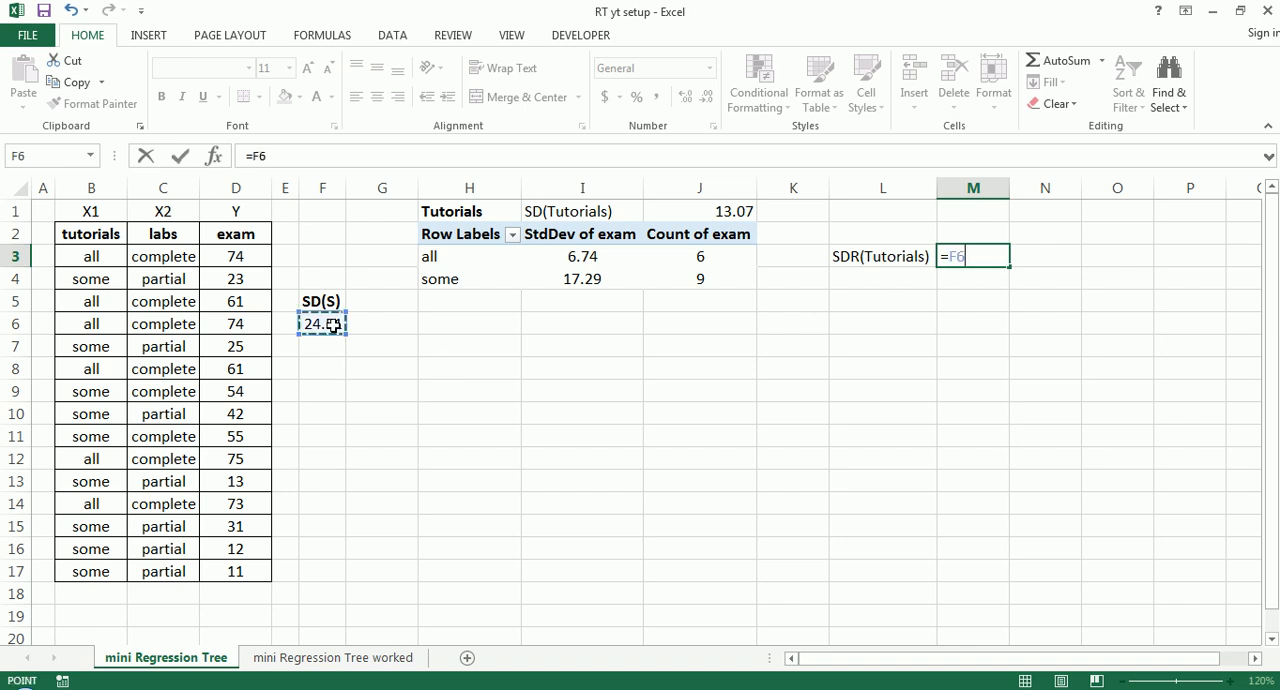
text(-)
click(704, 211)
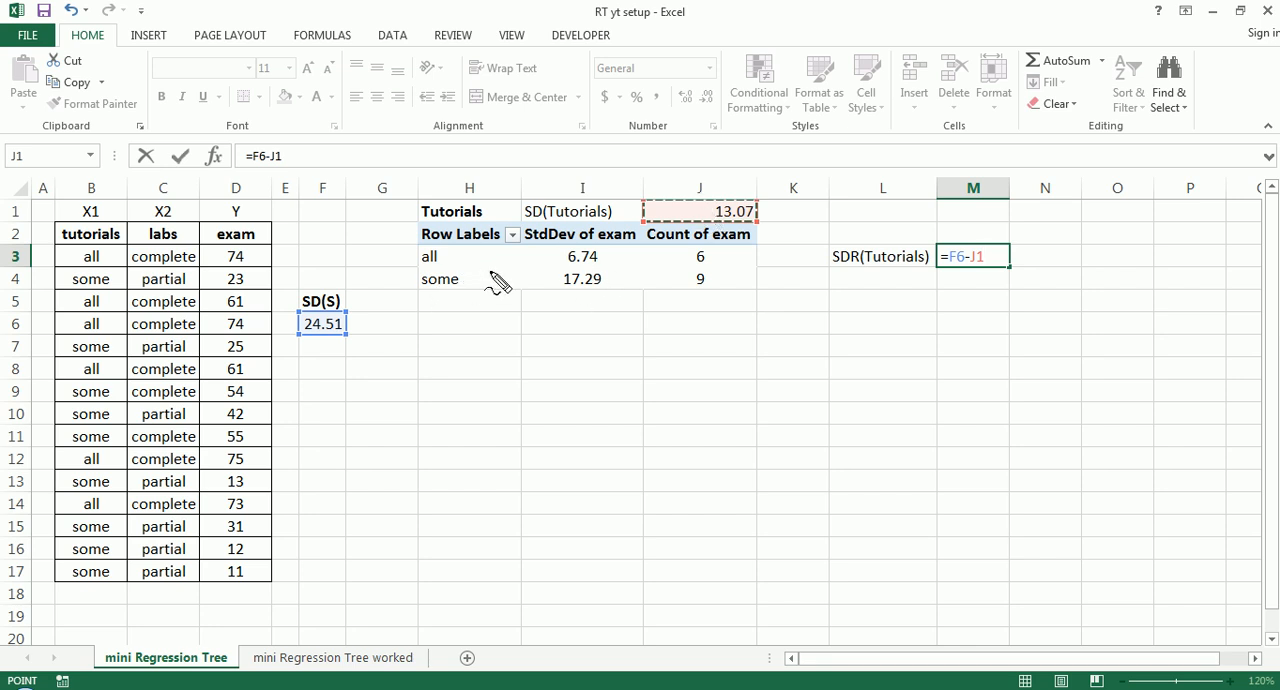
mouse_move(682, 262)
mouse_down()
mouse_move(706, 251)
mouse_move(690, 262)
mouse_move(711, 274)
mouse_move(694, 283)
mouse_up()
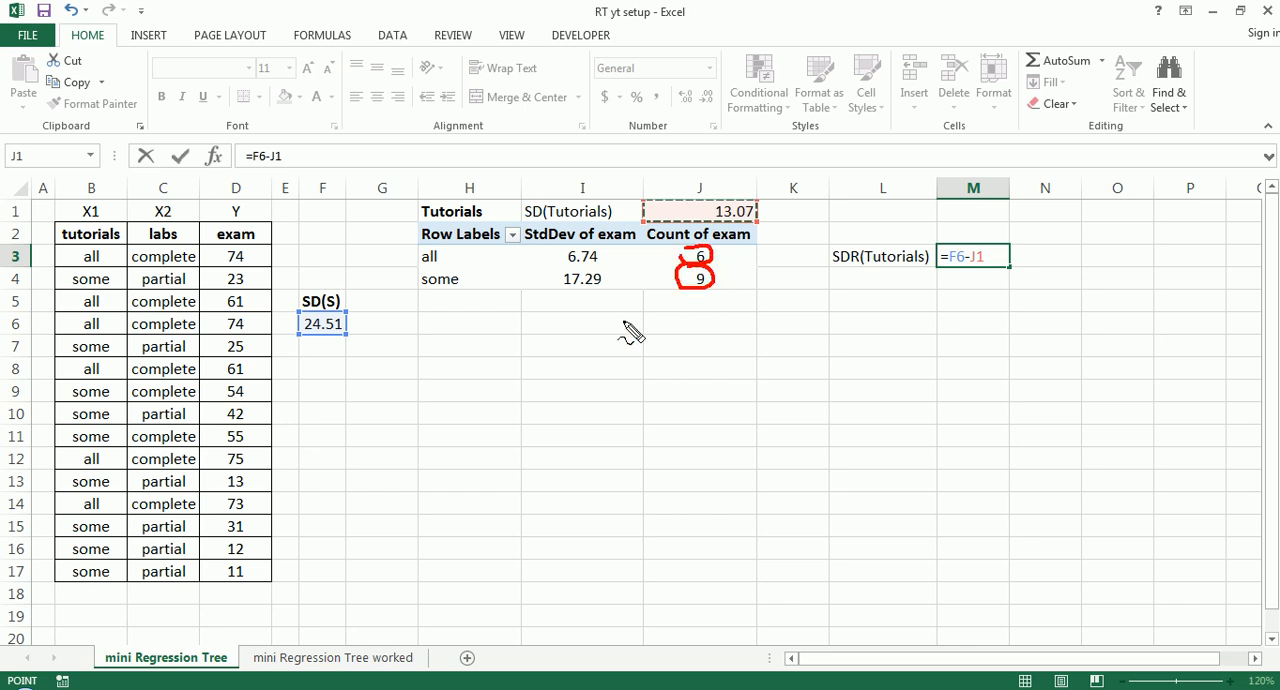
mouse_move(566, 286)
mouse_down()
mouse_move(563, 263)
mouse_move(622, 272)
mouse_move(672, 222)
mouse_up()
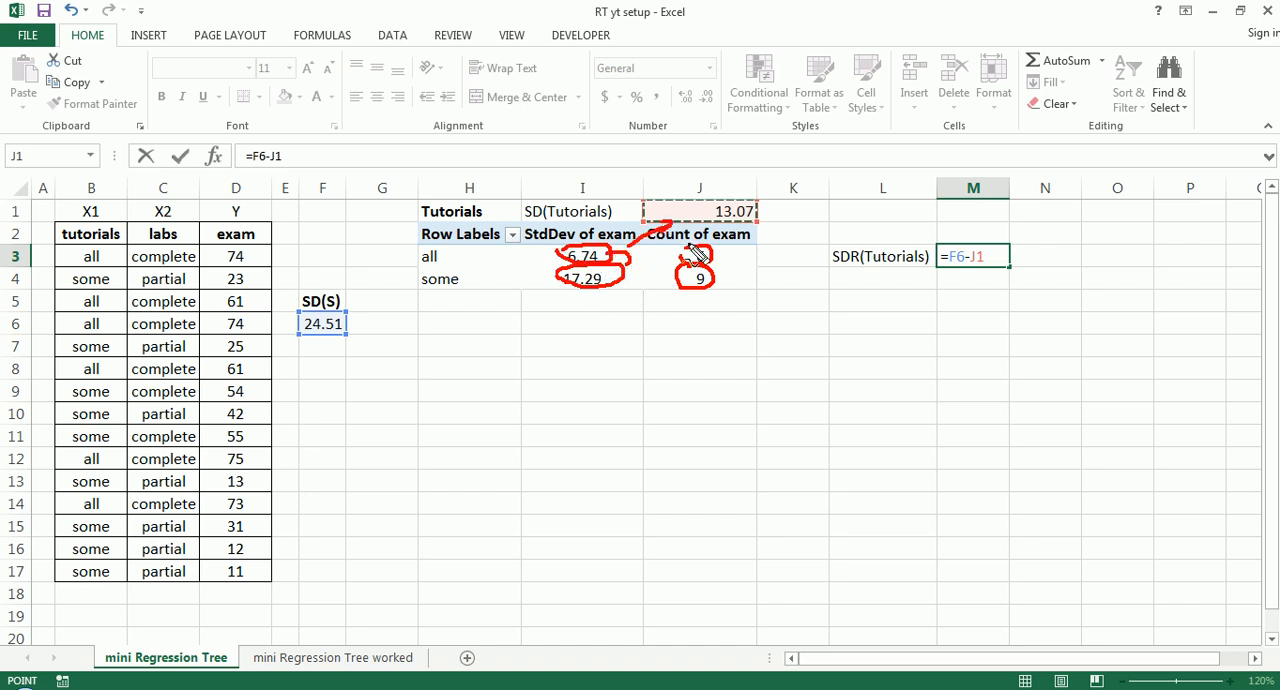
mouse_move(712, 272)
mouse_down()
mouse_move(718, 247)
mouse_move(669, 275)
mouse_move(694, 240)
mouse_up()
mouse_move(310, 303)
mouse_down()
mouse_move(356, 356)
mouse_move(285, 320)
mouse_move(320, 317)
mouse_up()
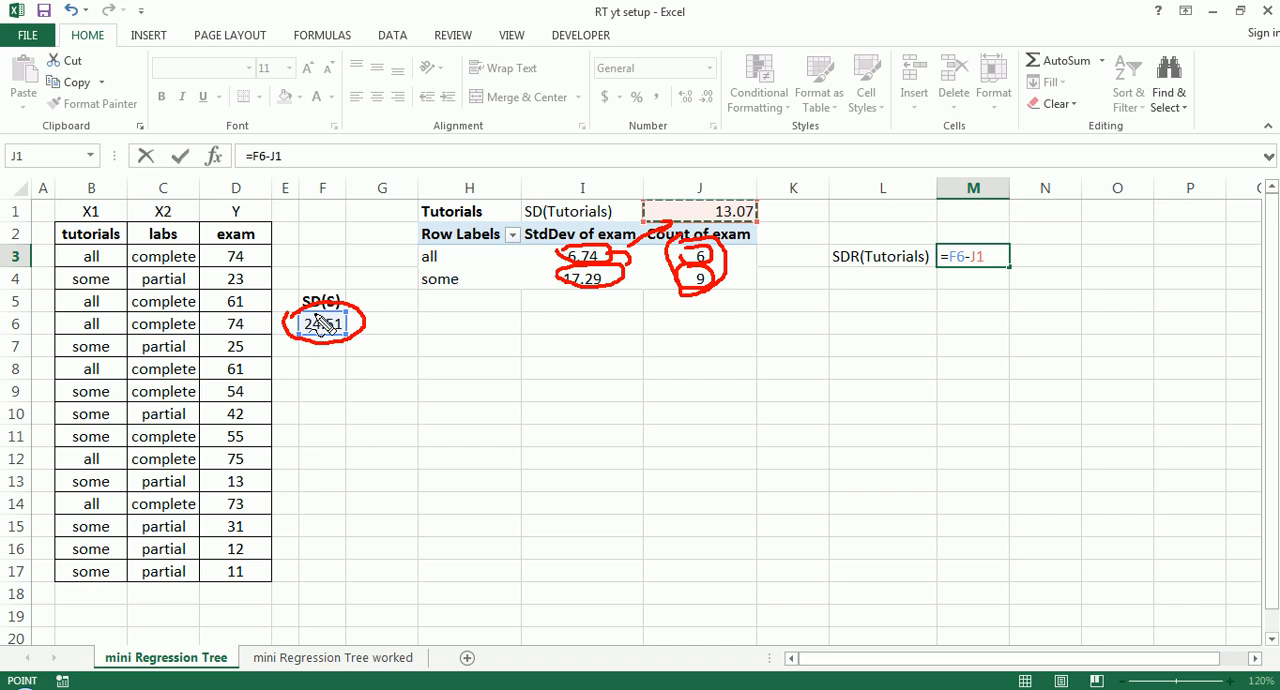
mouse_move(57, 255)
mouse_down()
mouse_move(150, 240)
mouse_move(270, 410)
mouse_move(215, 568)
mouse_move(136, 375)
mouse_move(198, 234)
mouse_move(222, 226)
mouse_up()
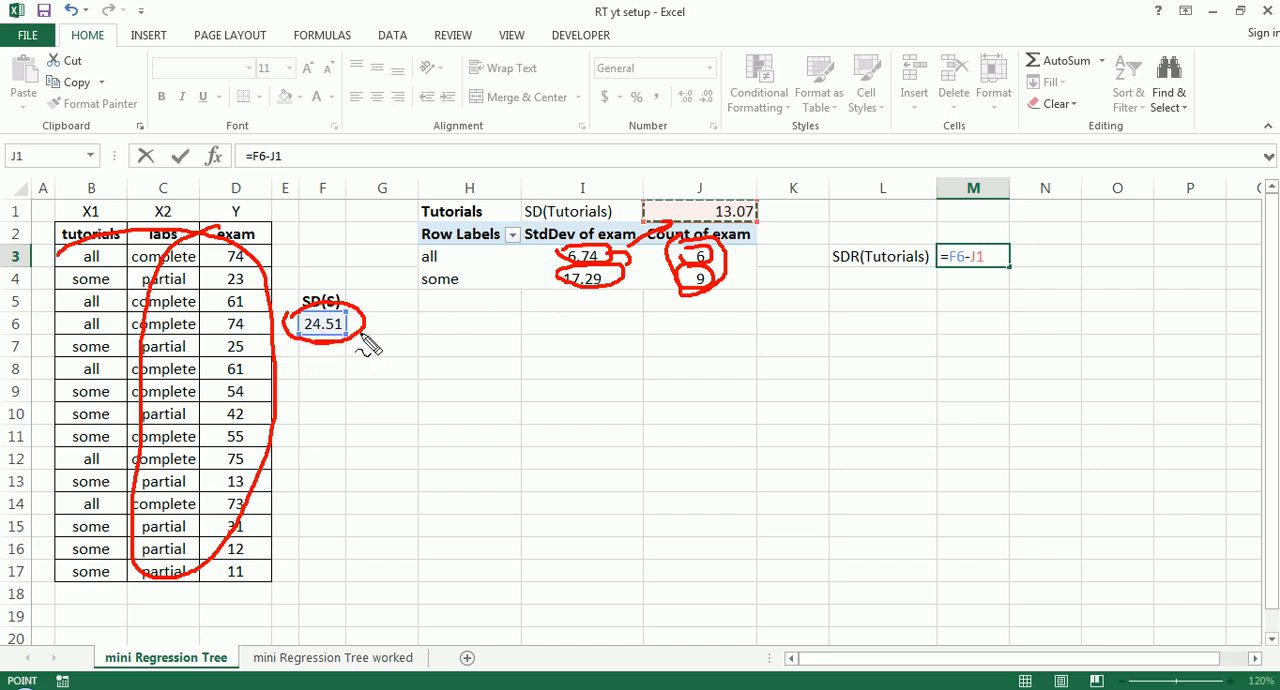
mouse_move(725, 228)
mouse_down()
mouse_move(762, 200)
mouse_move(695, 232)
mouse_up()
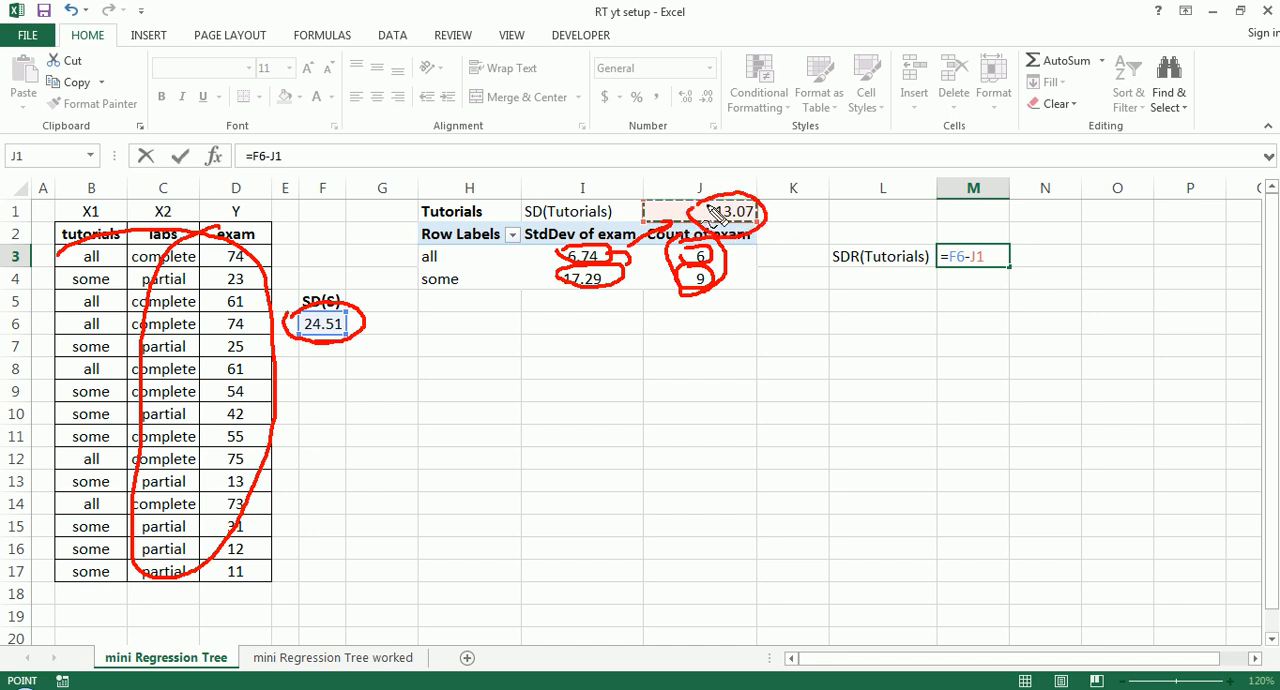
drag(945, 250, 941, 274)
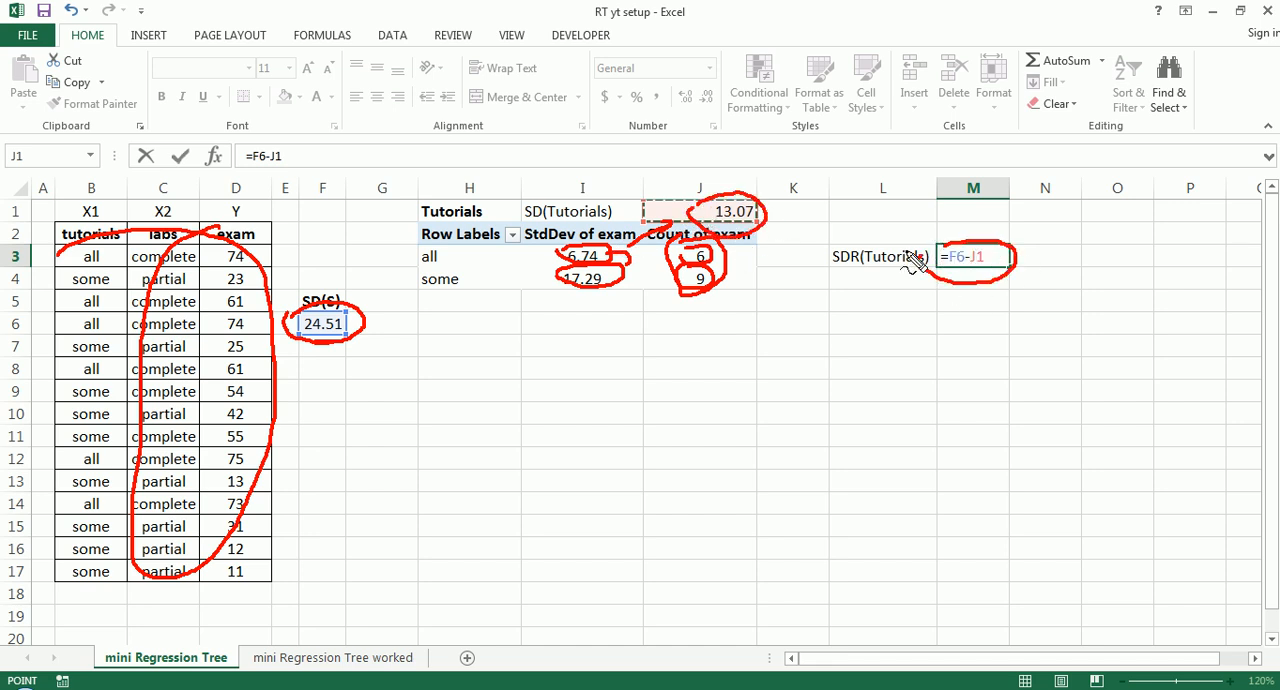
key(Escape)
- Commit the standard deviation reduction formula in M3
key(Return)
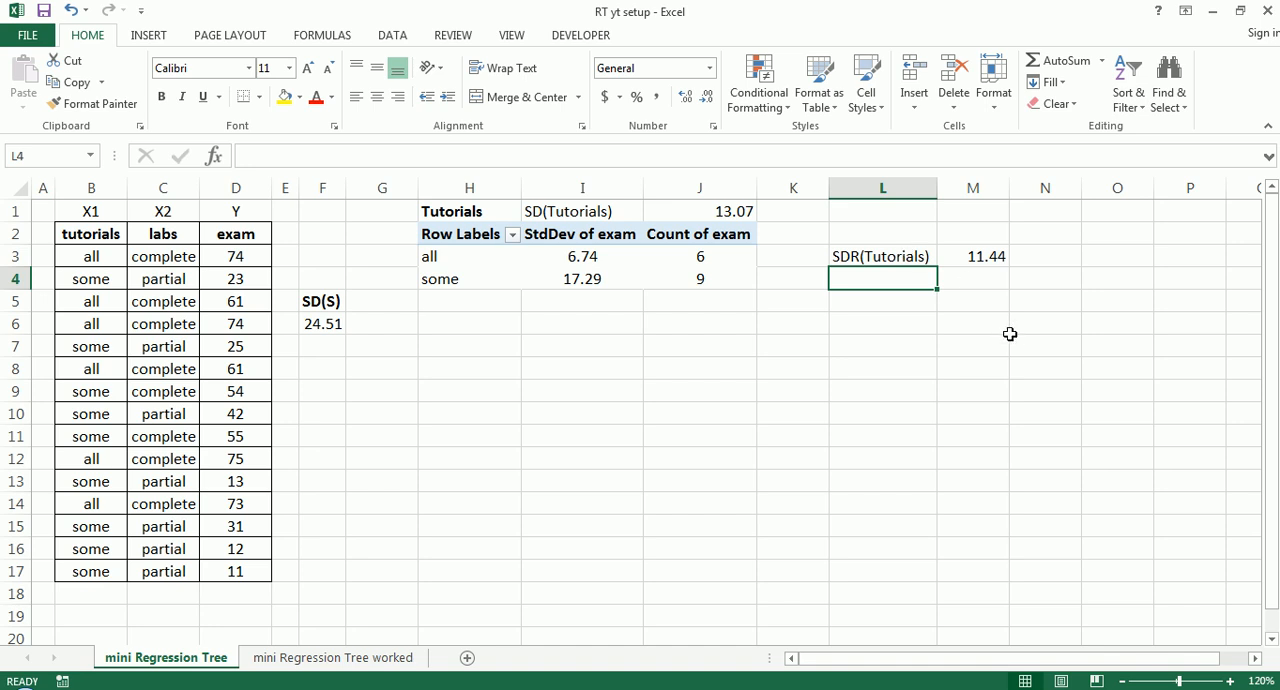
click(732, 415)
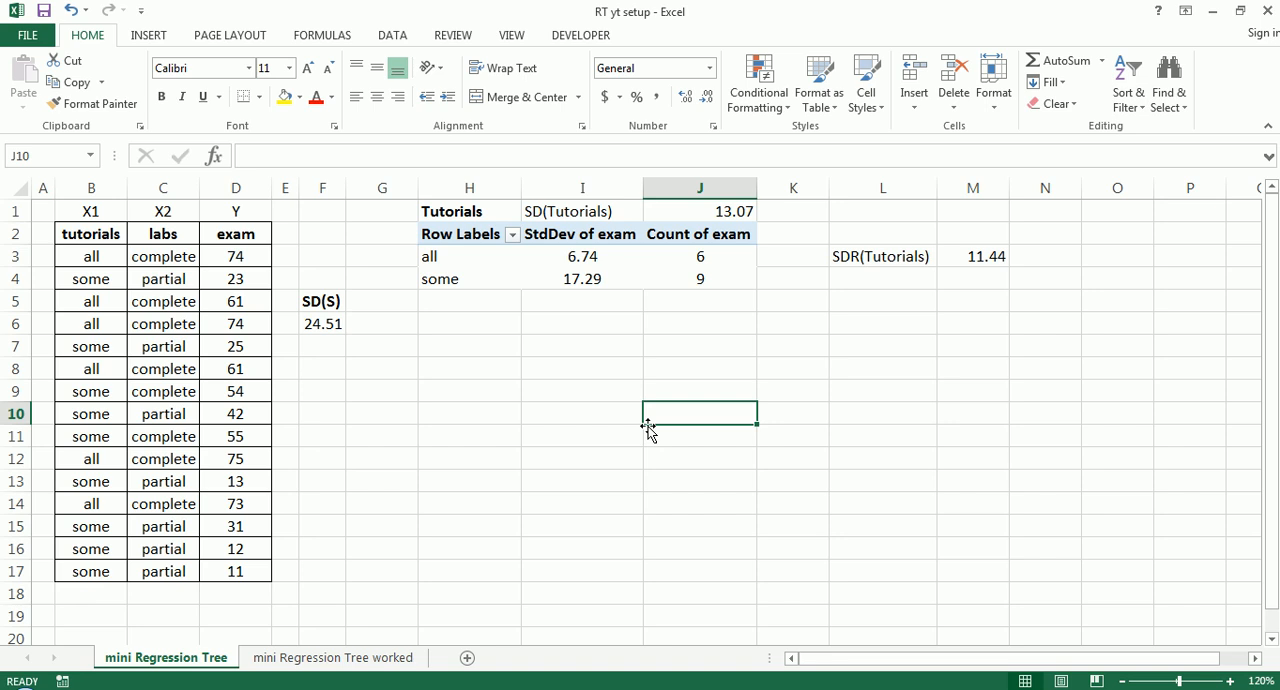
mouse_move(132, 228)
mouse_down()
mouse_move(193, 230)
mouse_move(168, 262)
mouse_move(134, 230)
mouse_up()
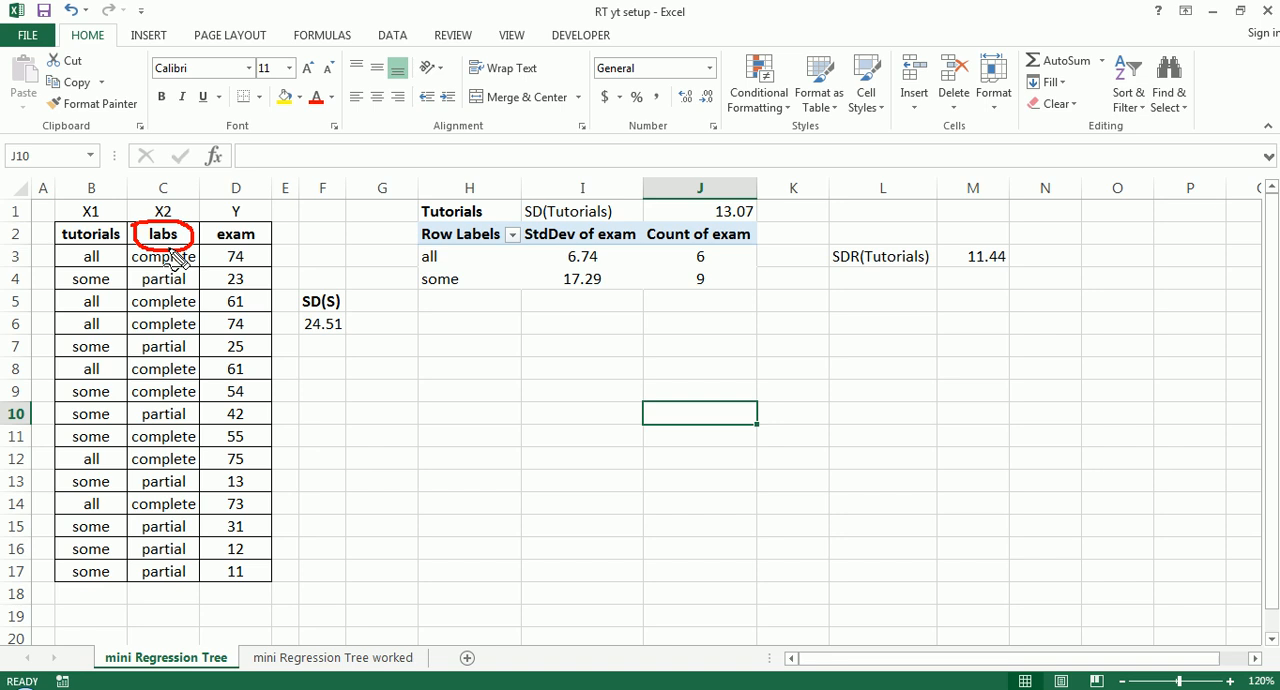
key(Escape)
click(168, 238)
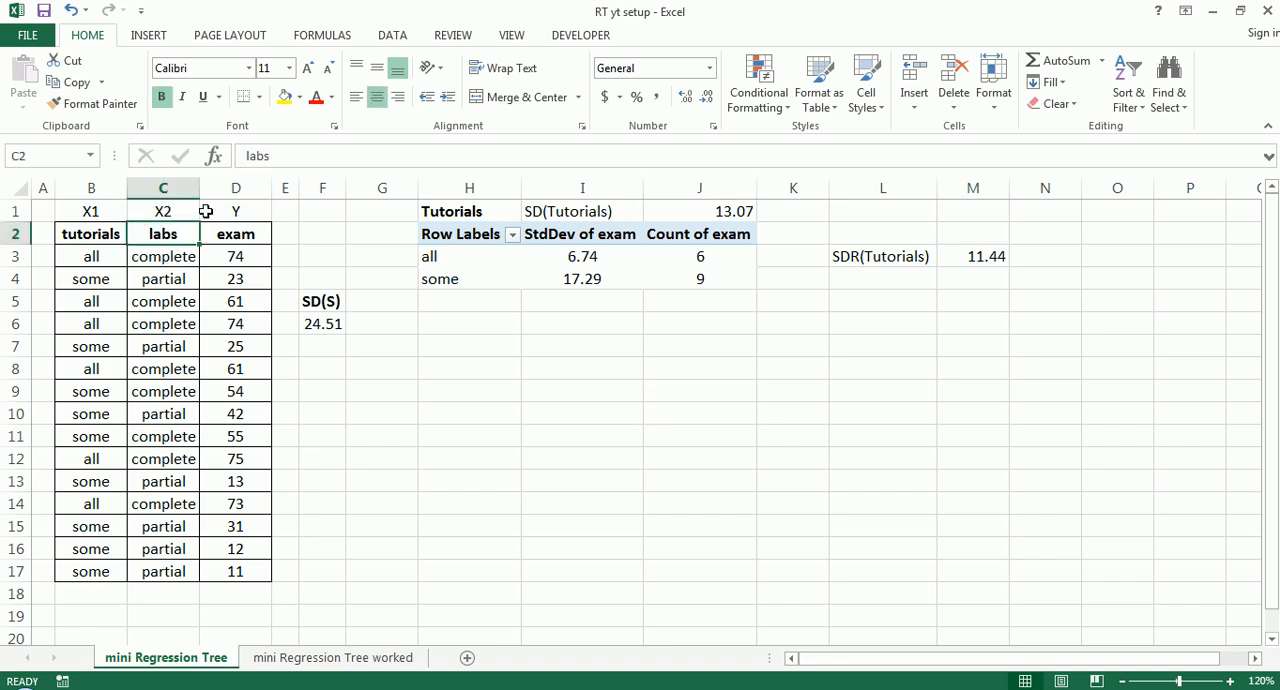
- Insert a PivotTable from the data in B2:D17 into the existing worksheet at cell H8
drag(90, 236, 208, 568)
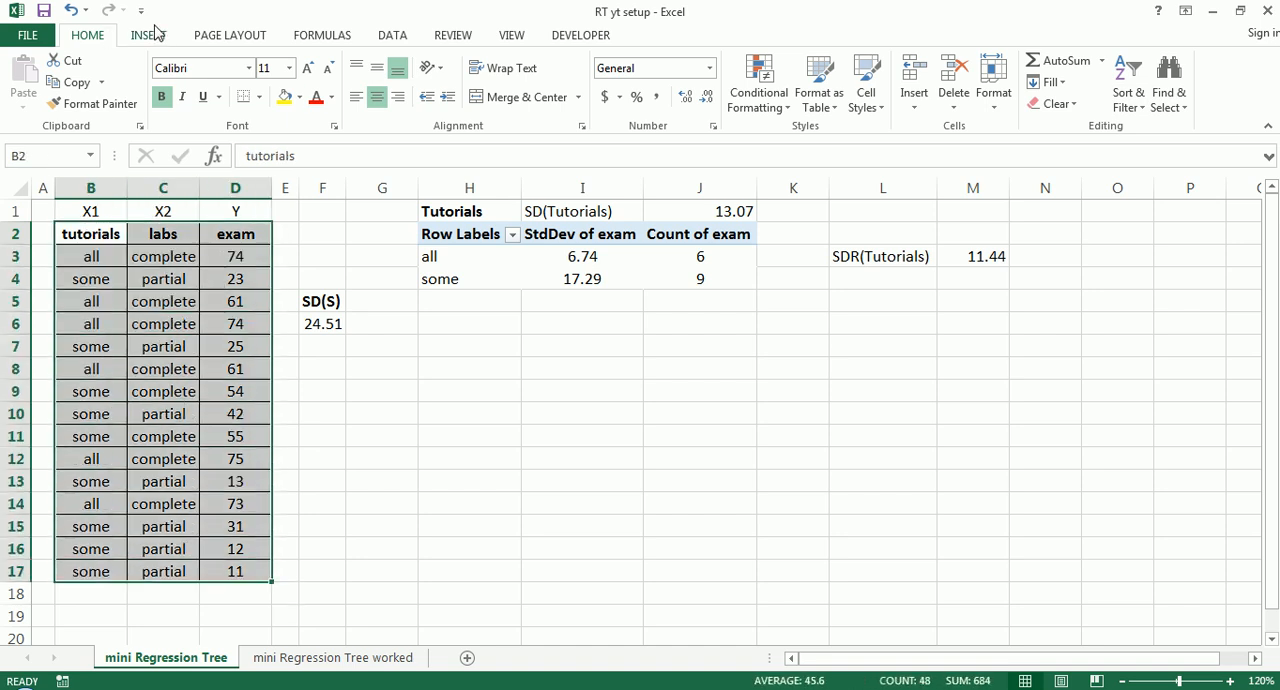
click(147, 35)
click(32, 80)
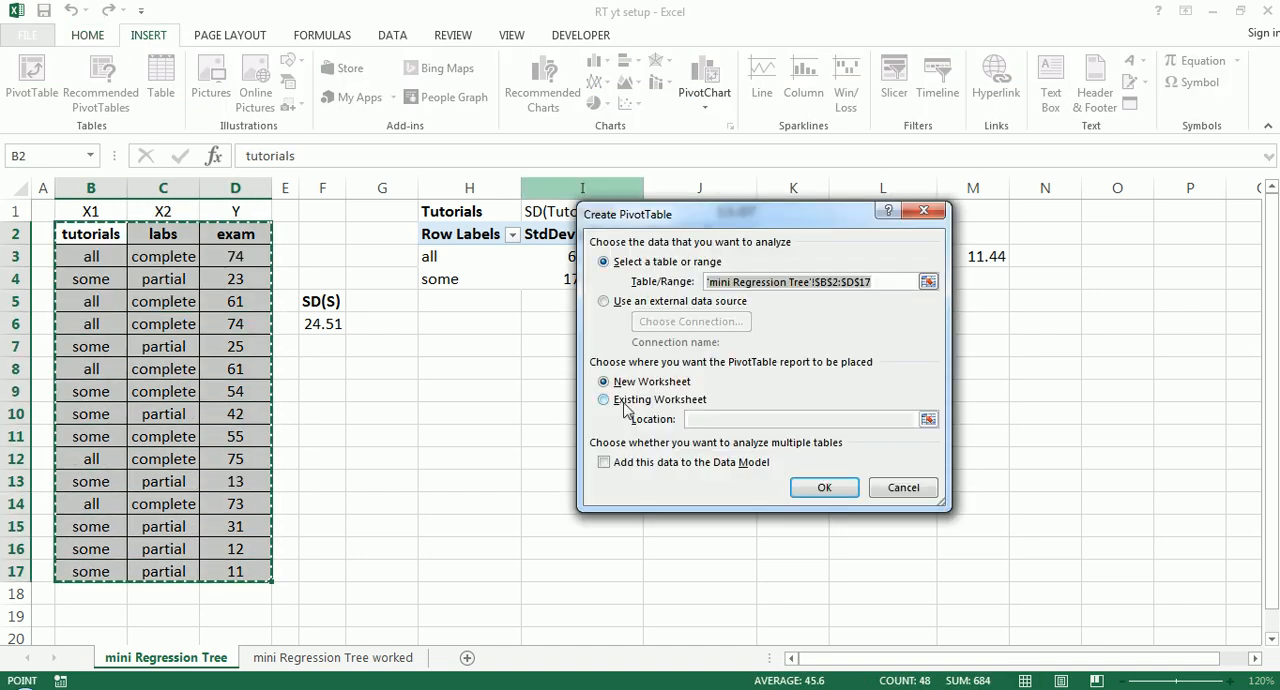
click(620, 402)
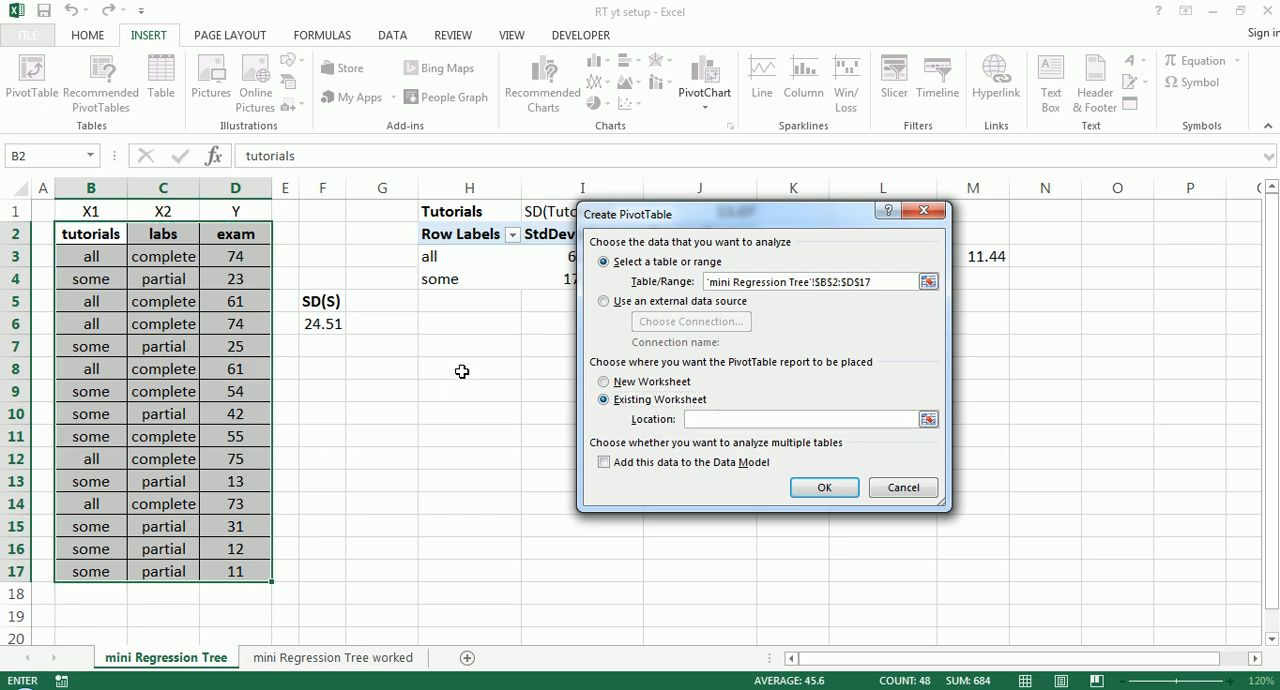
click(462, 371)
click(812, 487)
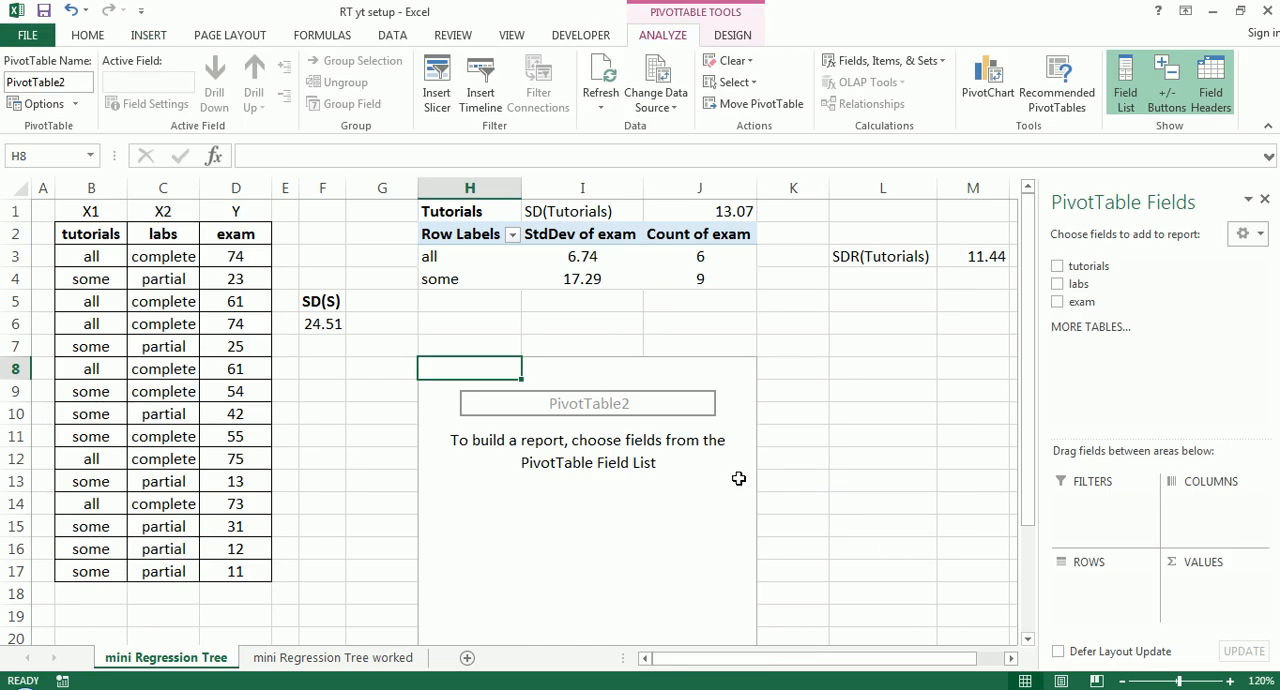
- Build the new PivotTable at H8 with labs as the row field and exam as the value field
click(679, 478)
drag(1082, 302, 1200, 586)
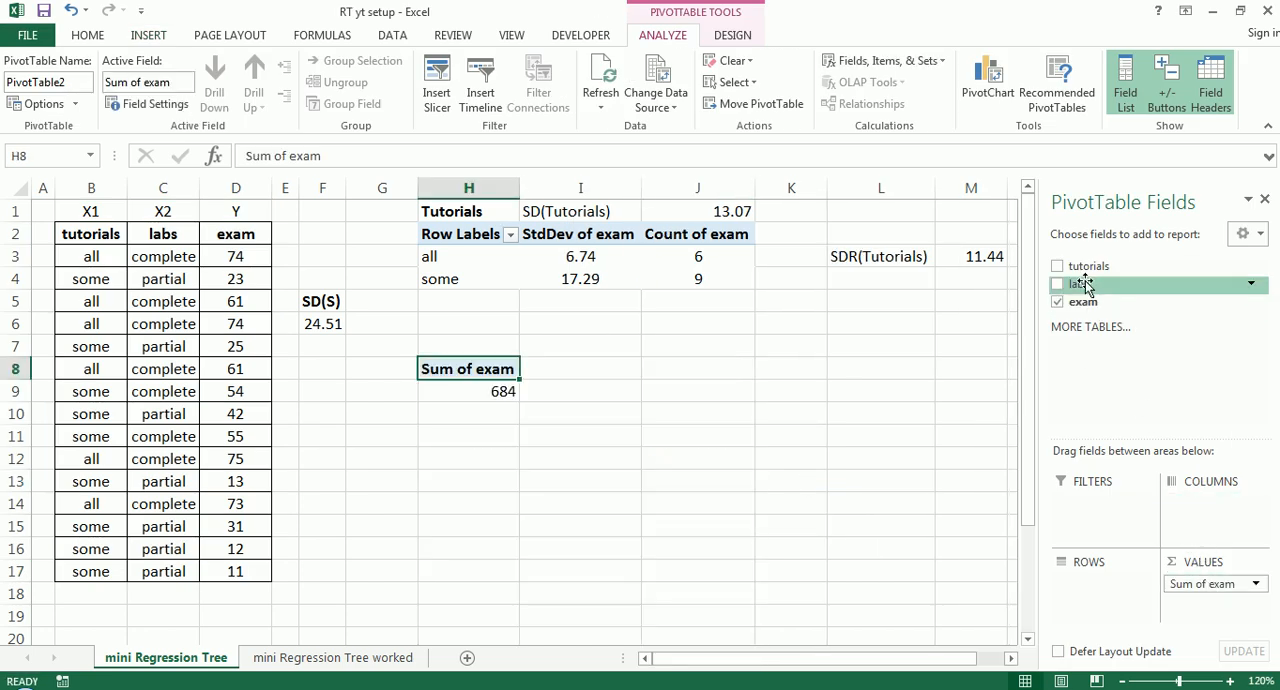
drag(1086, 283, 1105, 582)
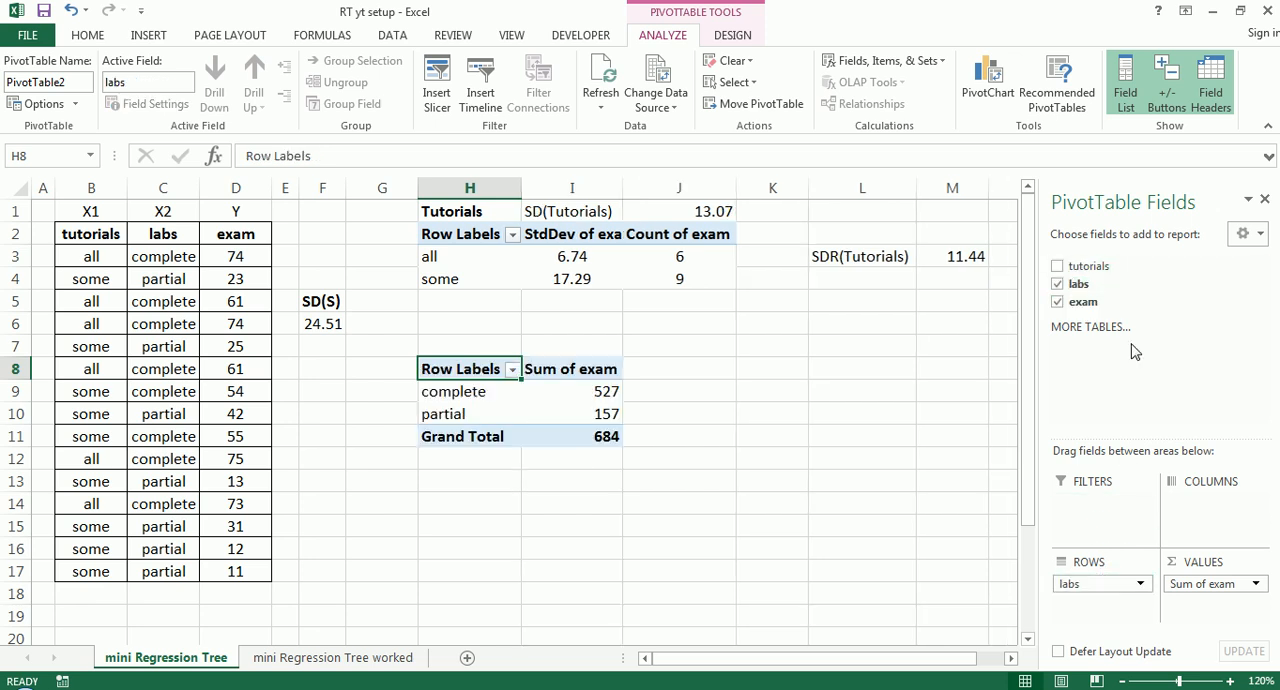
- Summarize the exam value field in the labs PivotTable by StdDev
click(1208, 583)
click(1205, 564)
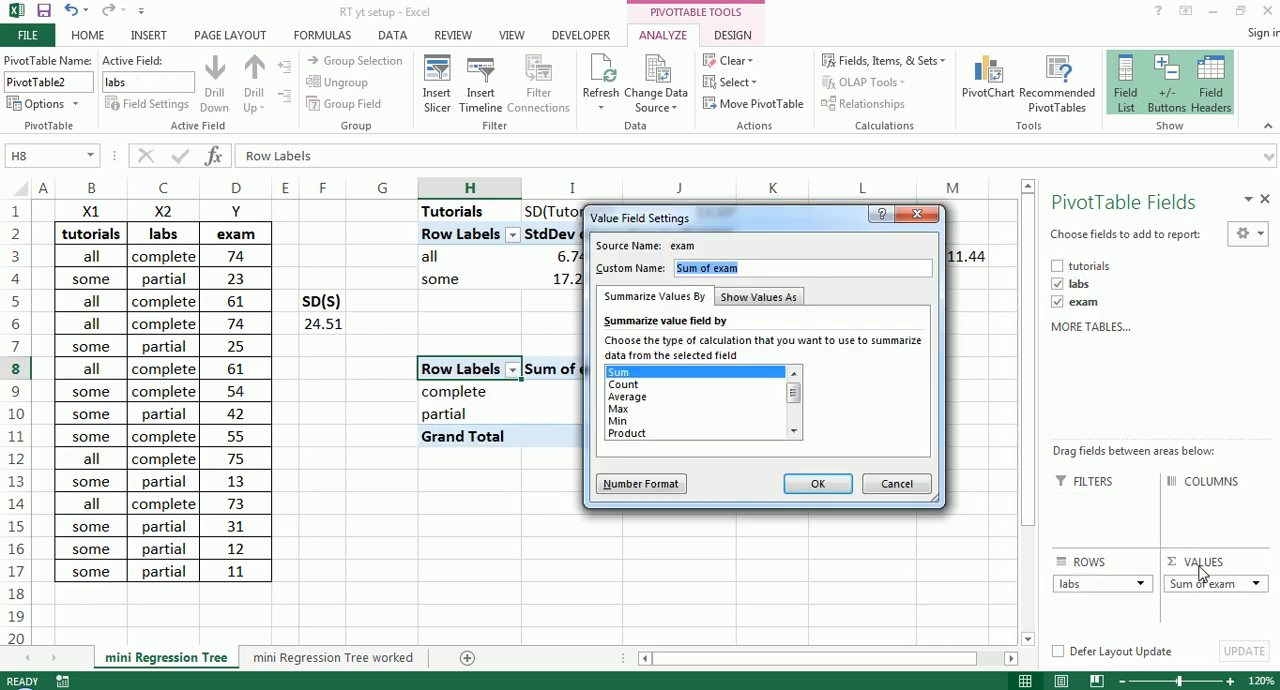
scroll(797, 411, down, 3)
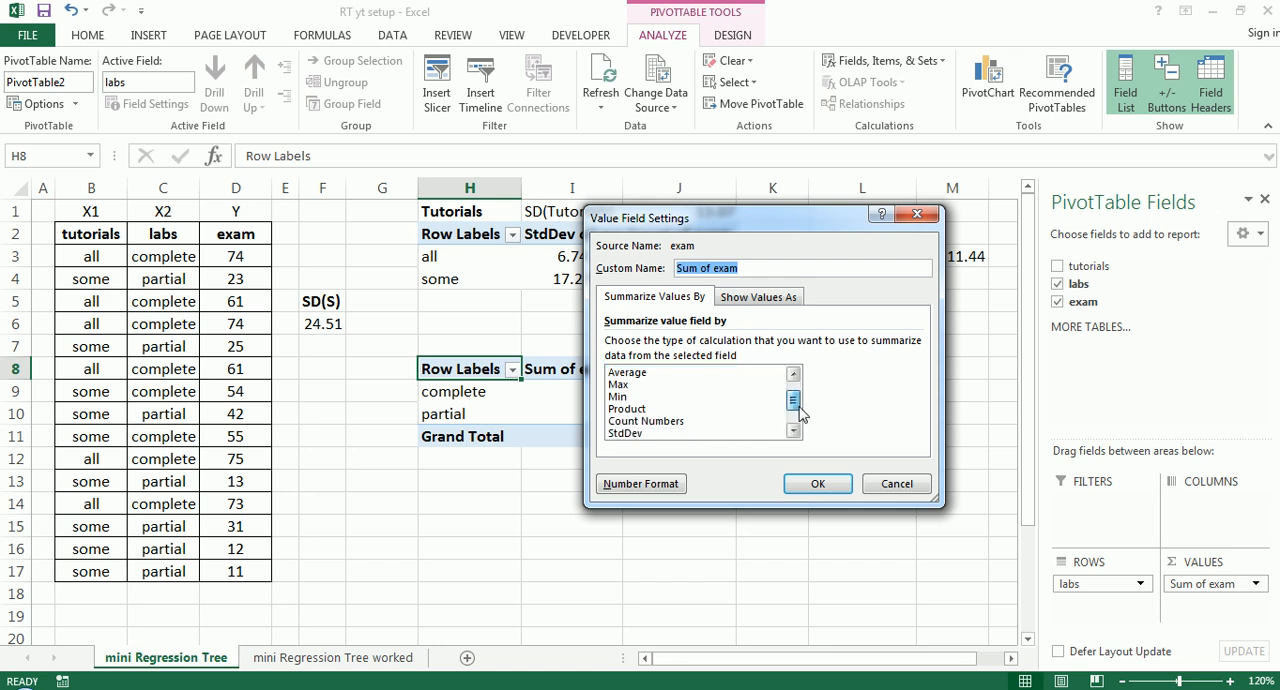
click(655, 421)
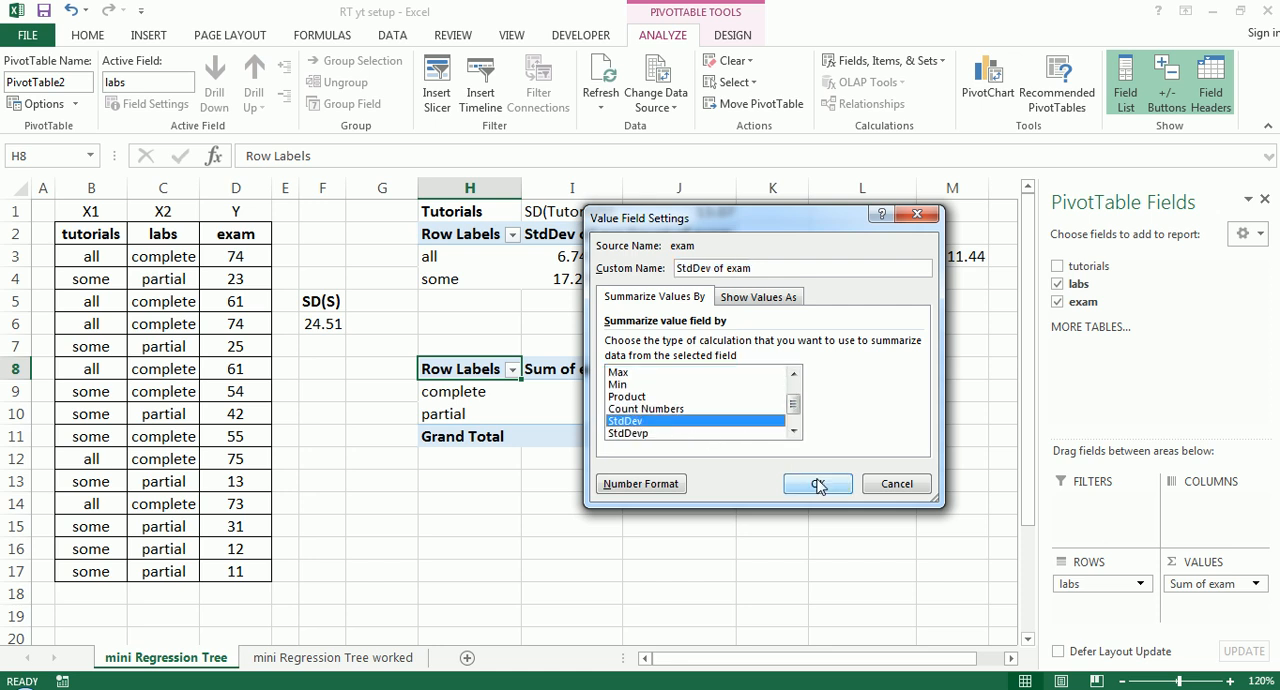
click(815, 483)
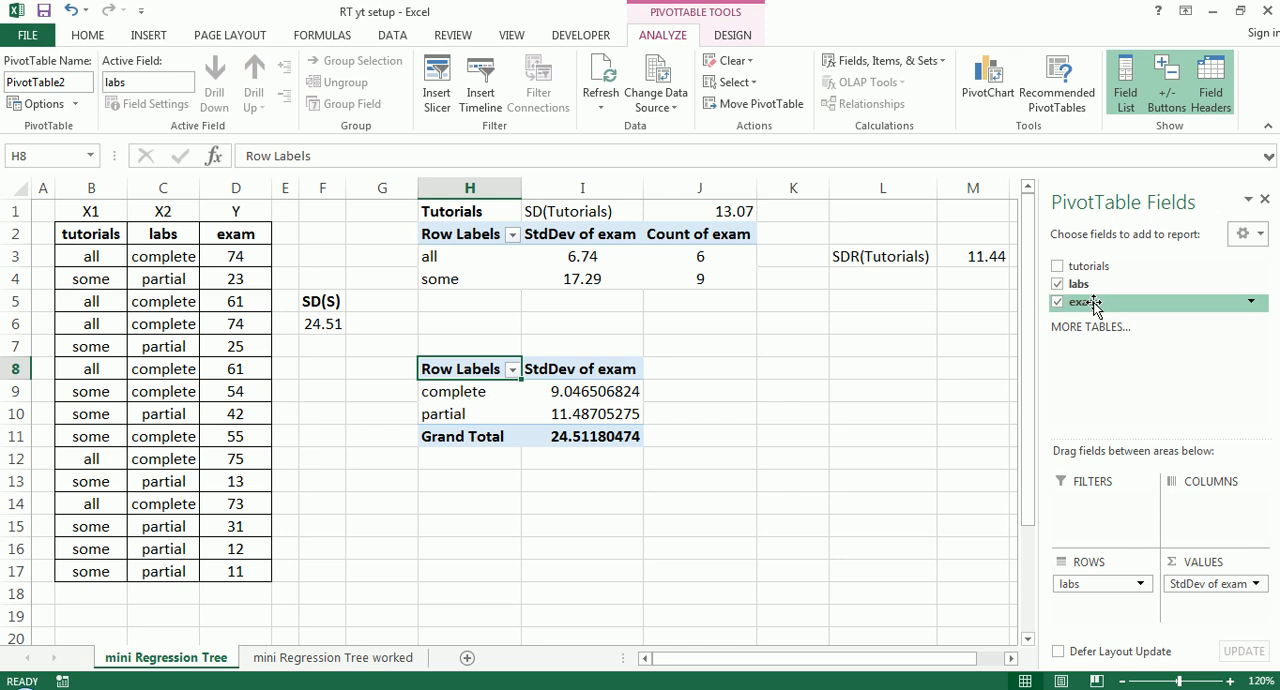
- Add exam as a second value field in the labs PivotTable and summarize it by Count
drag(1094, 306, 1245, 607)
click(1250, 605)
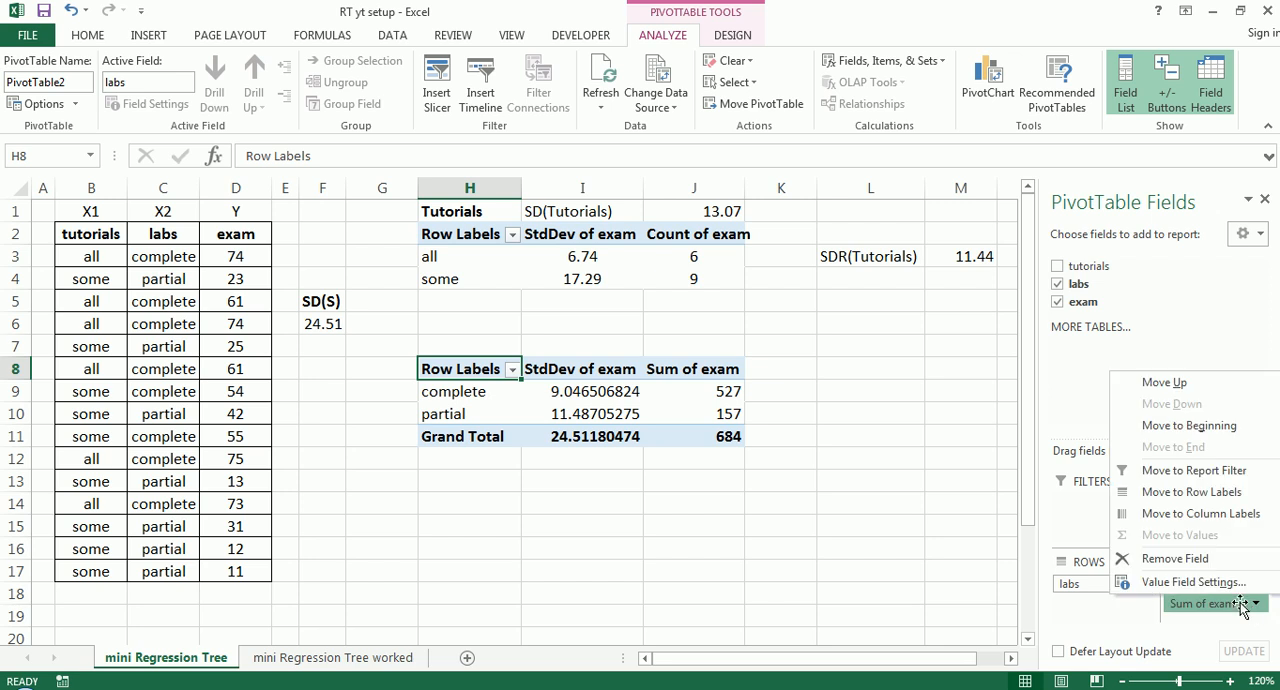
click(1200, 580)
click(648, 385)
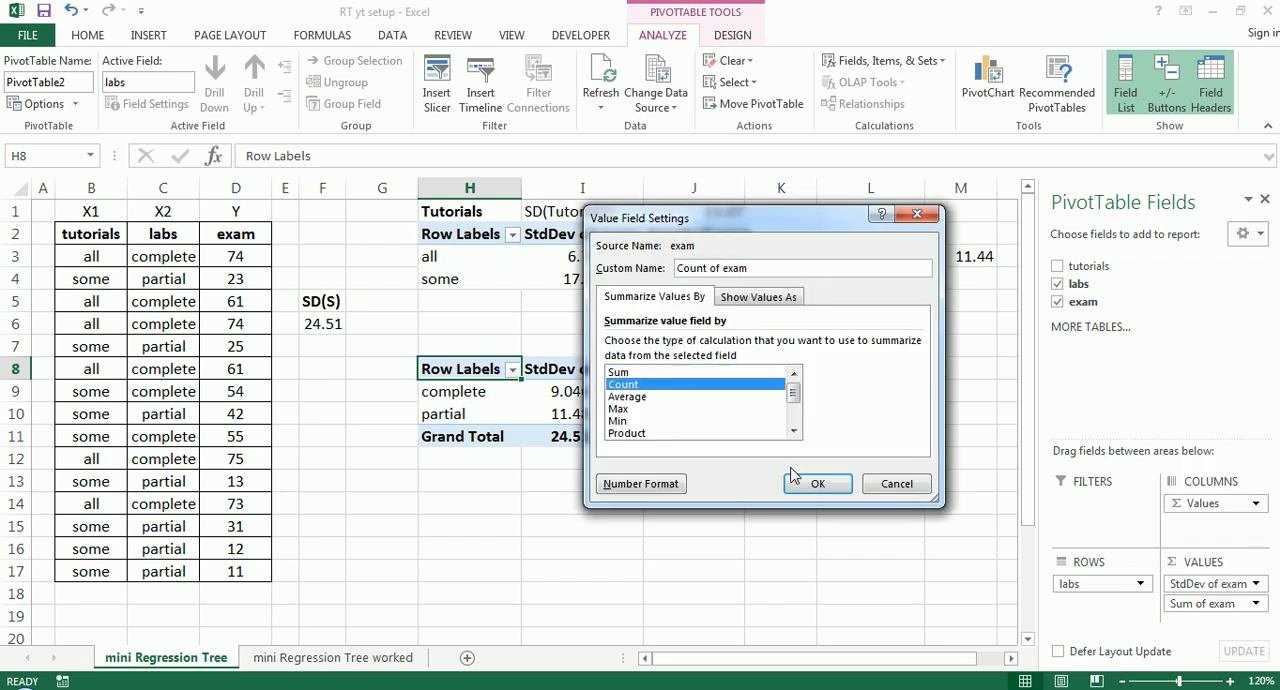
click(818, 484)
- Turn off grand totals for rows and columns in the labs PivotTable
click(660, 391)
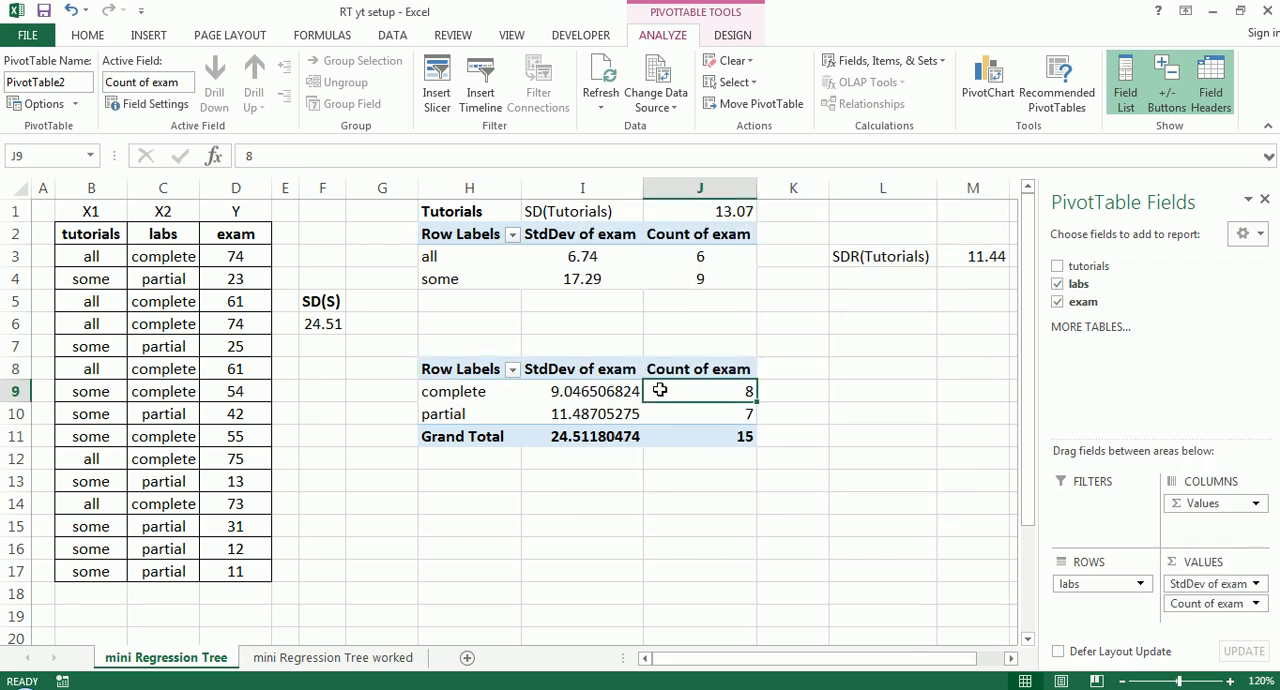
click(732, 35)
click(90, 88)
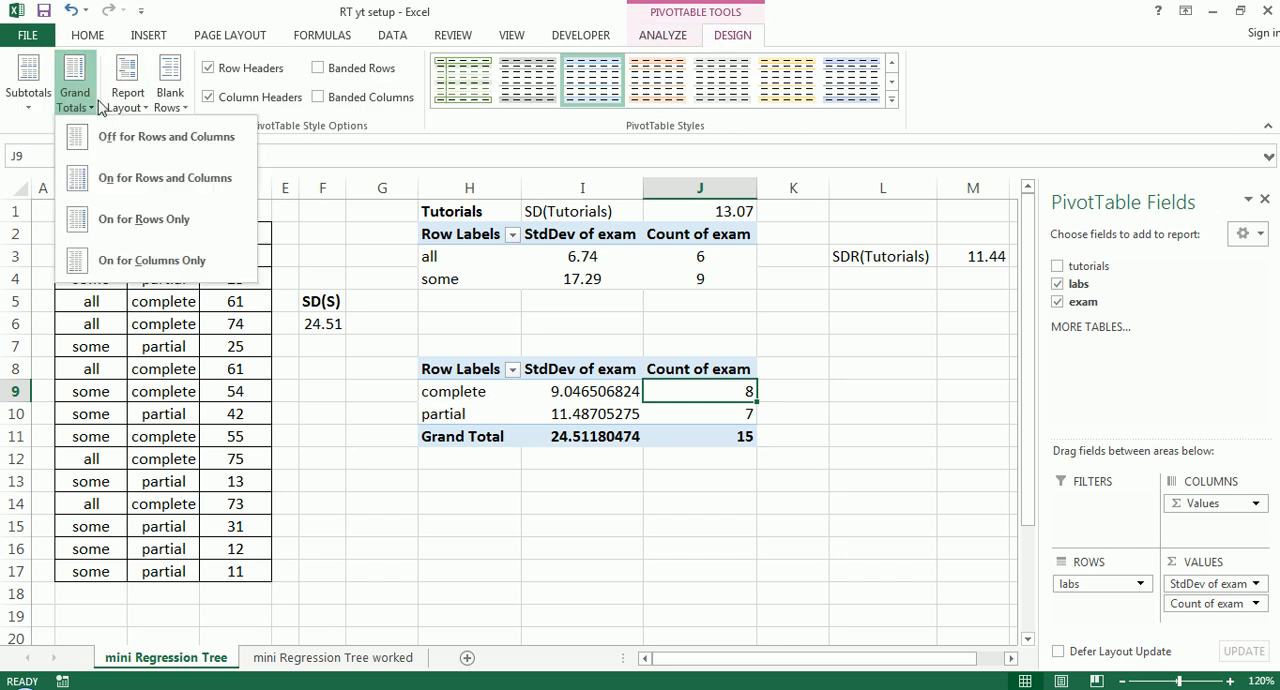
click(115, 136)
click(631, 456)
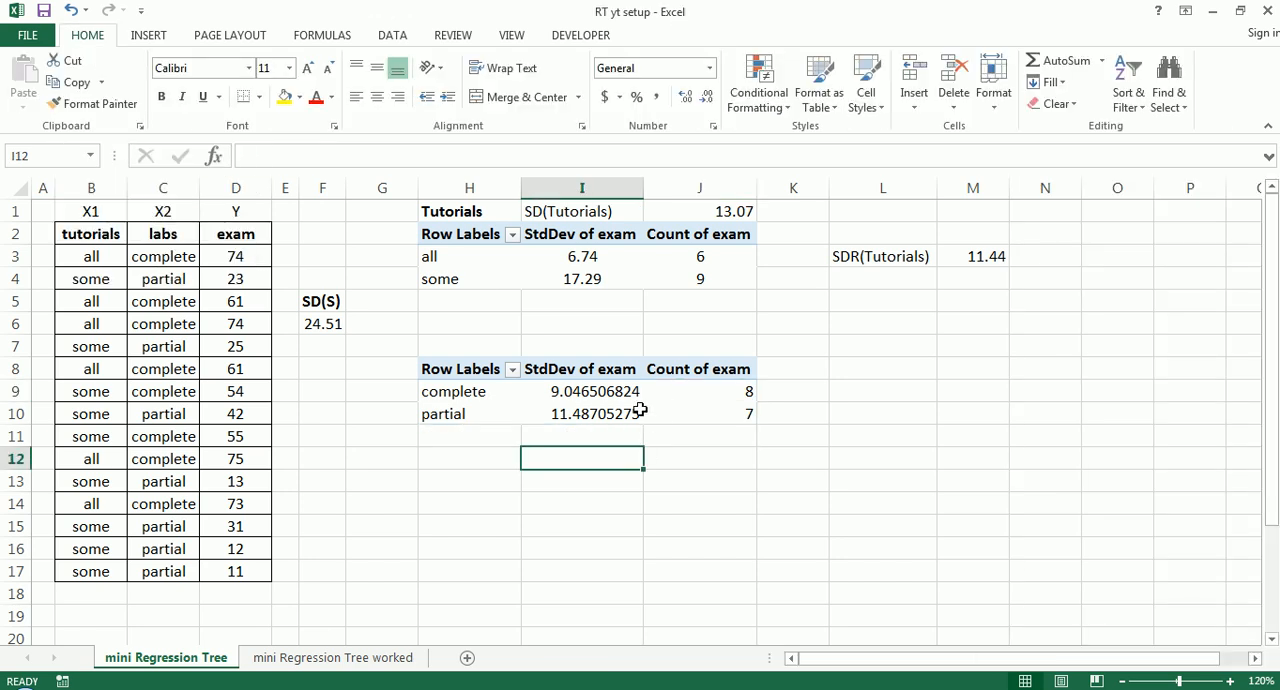
- Reduce the standard deviations in I9:I10 to two decimal places
drag(600, 392, 590, 412)
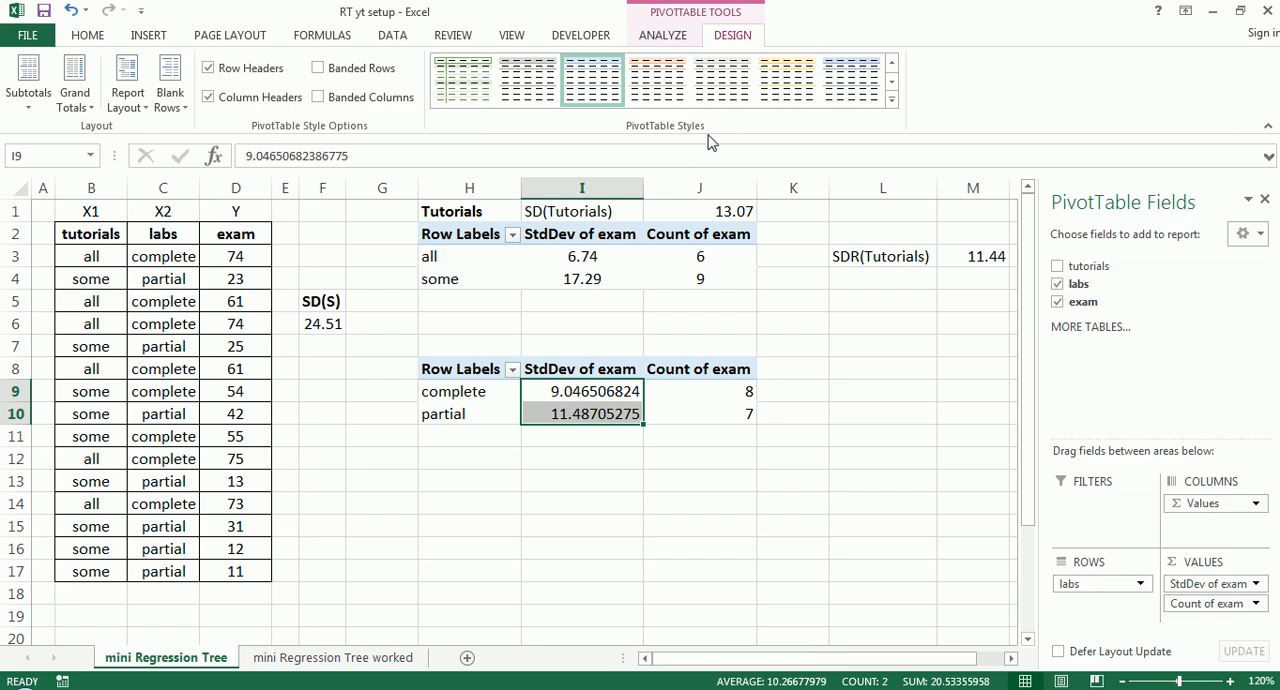
click(87, 35)
click(706, 98)
click(706, 98)
click(706, 98)
click(706, 98)
click(706, 98)
click(706, 98)
click(706, 98)
- Center the standard deviation and count values in I9:J10
drag(622, 391, 690, 408)
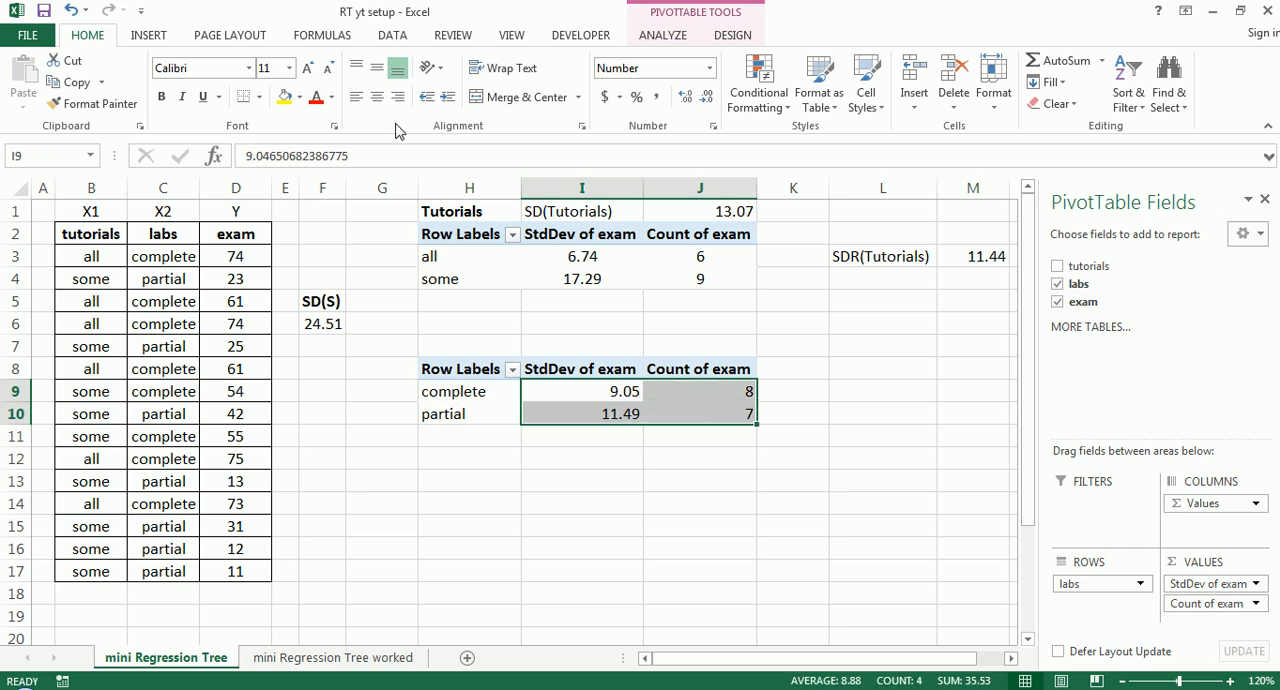
click(377, 97)
click(547, 430)
- Enter the heading Labs in cell H7 above the second PivotTable and make it bold
click(474, 346)
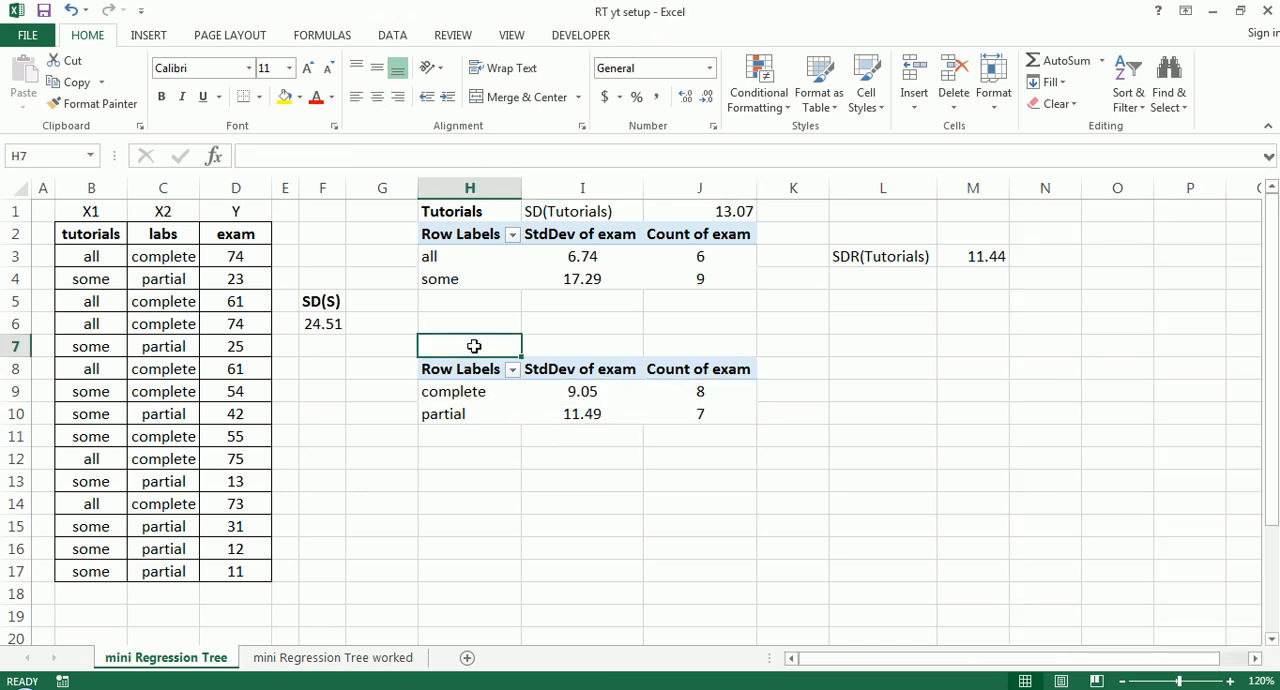
text(Labs)
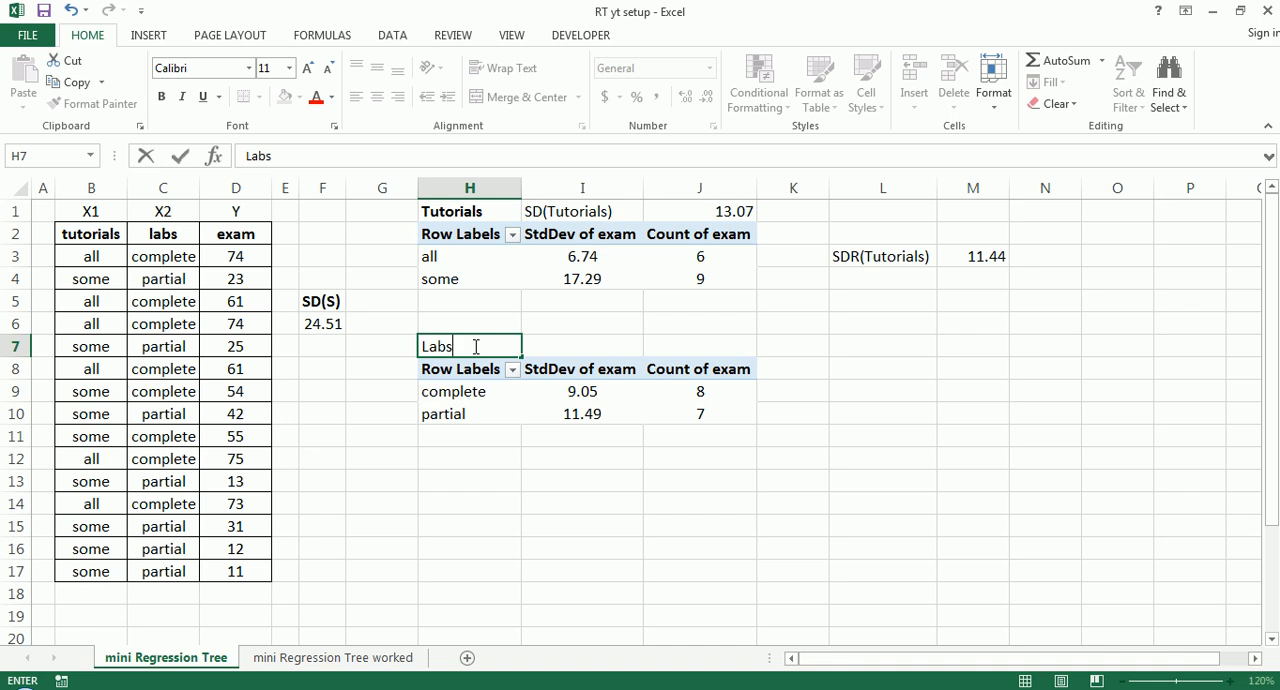
key(Return)
click(474, 346)
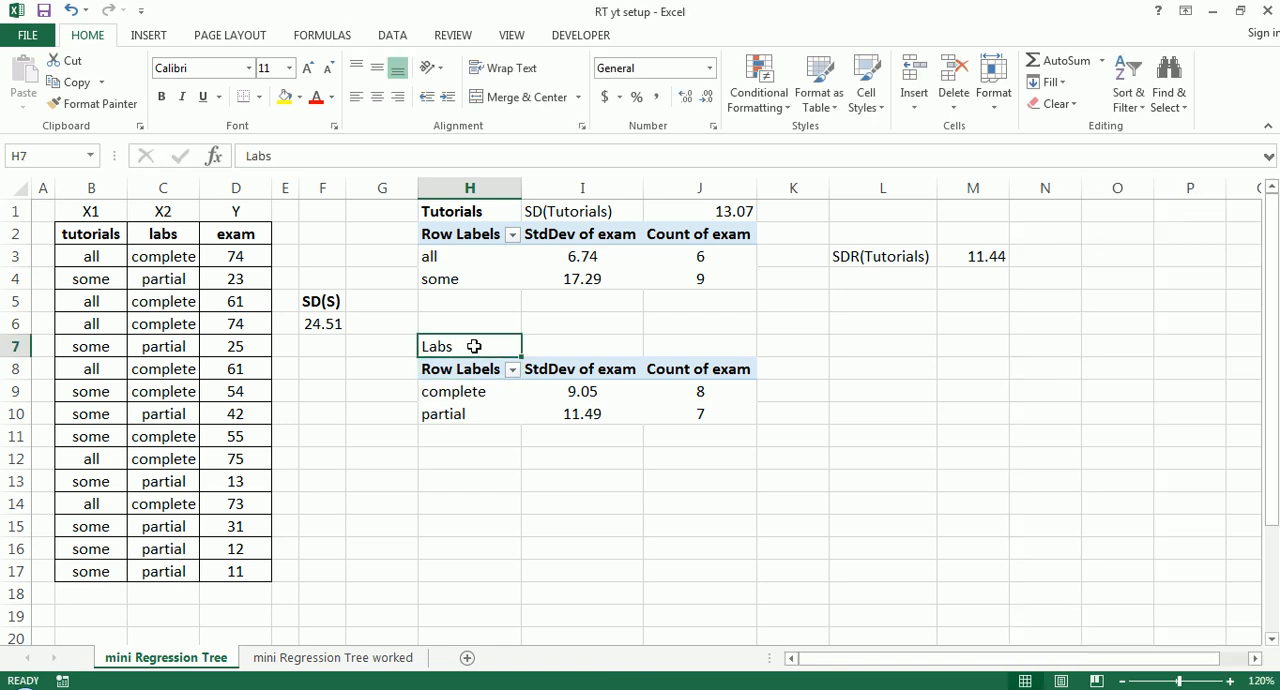
key(ctrl+b)
click(694, 505)
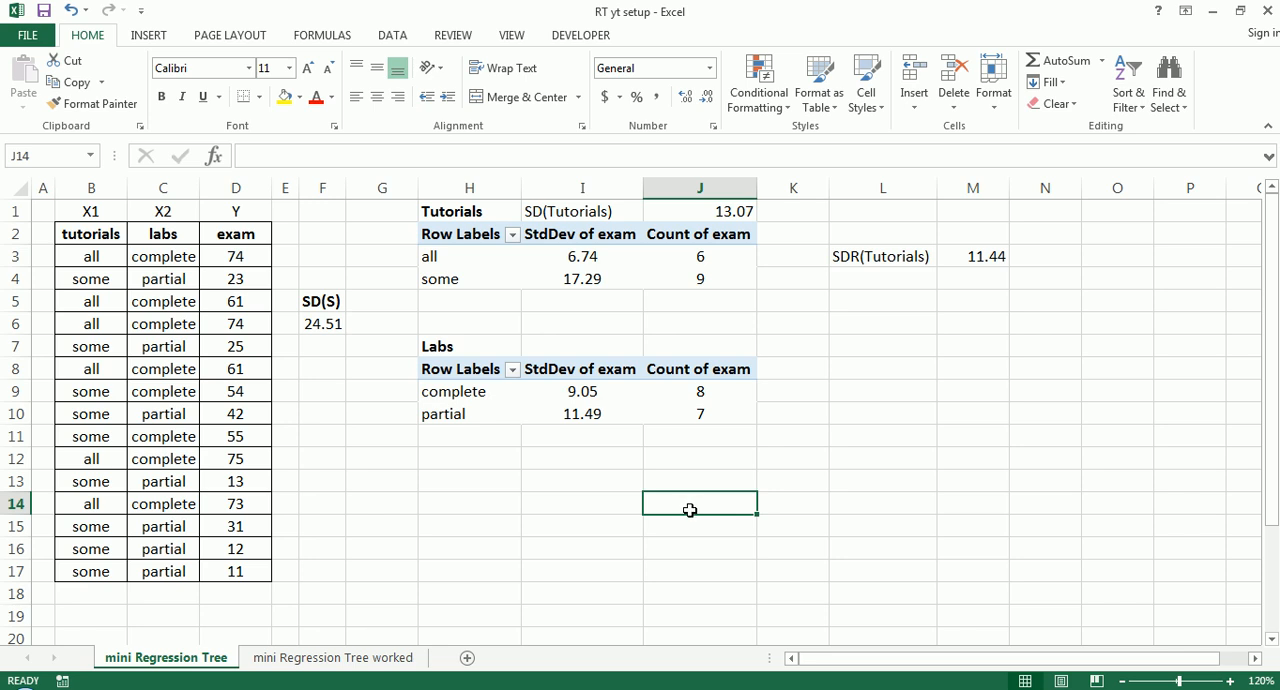
- Examine the counts and standard deviations for complete and partial labs, comparing them with the matching exam scores in the data table
click(488, 393)
click(477, 419)
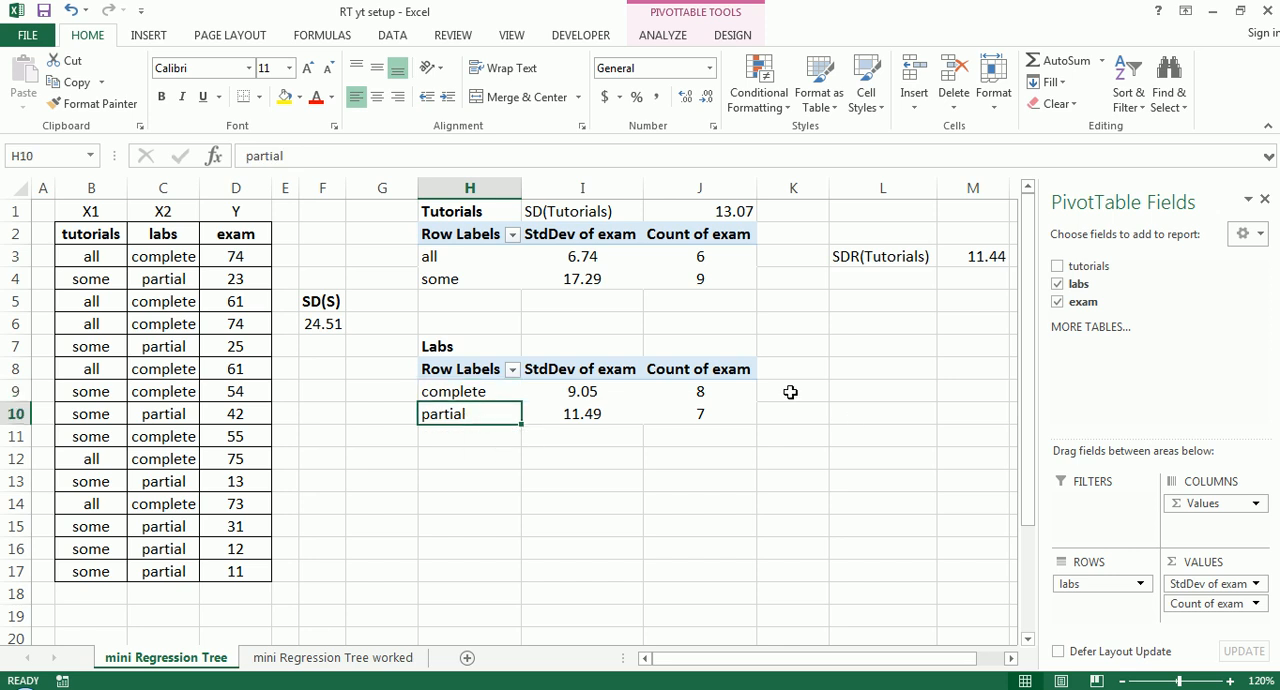
drag(695, 395, 700, 413)
click(706, 450)
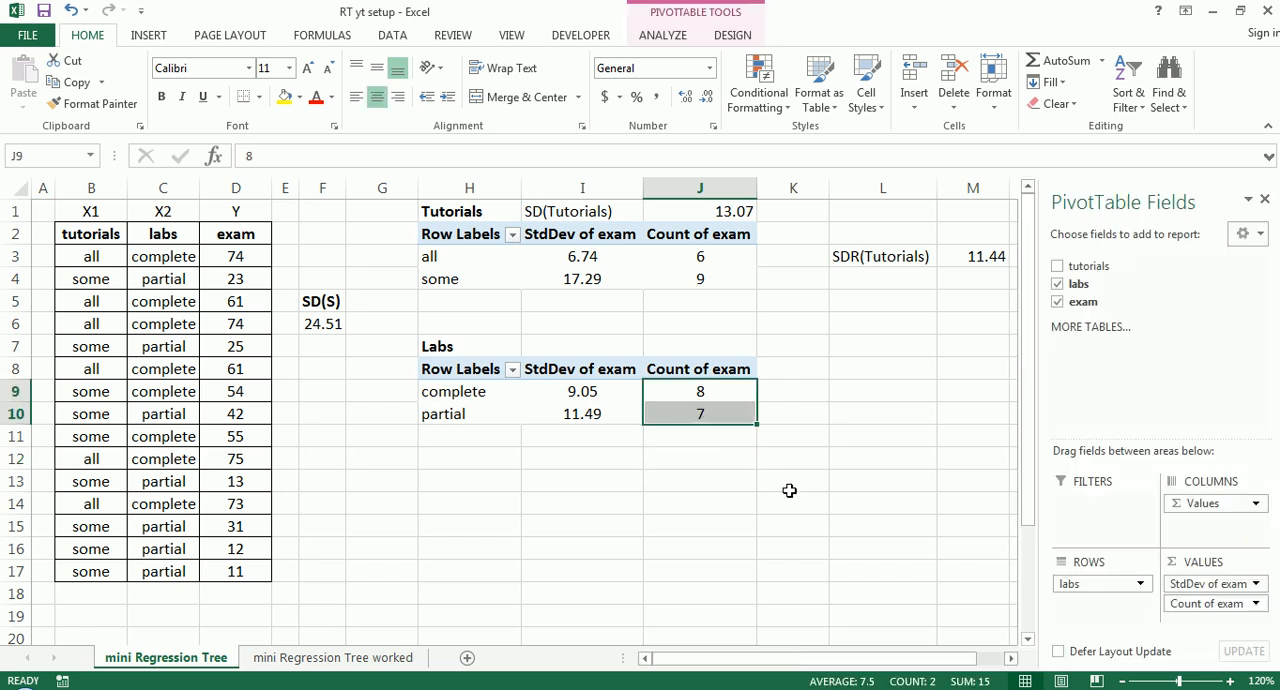
click(613, 395)
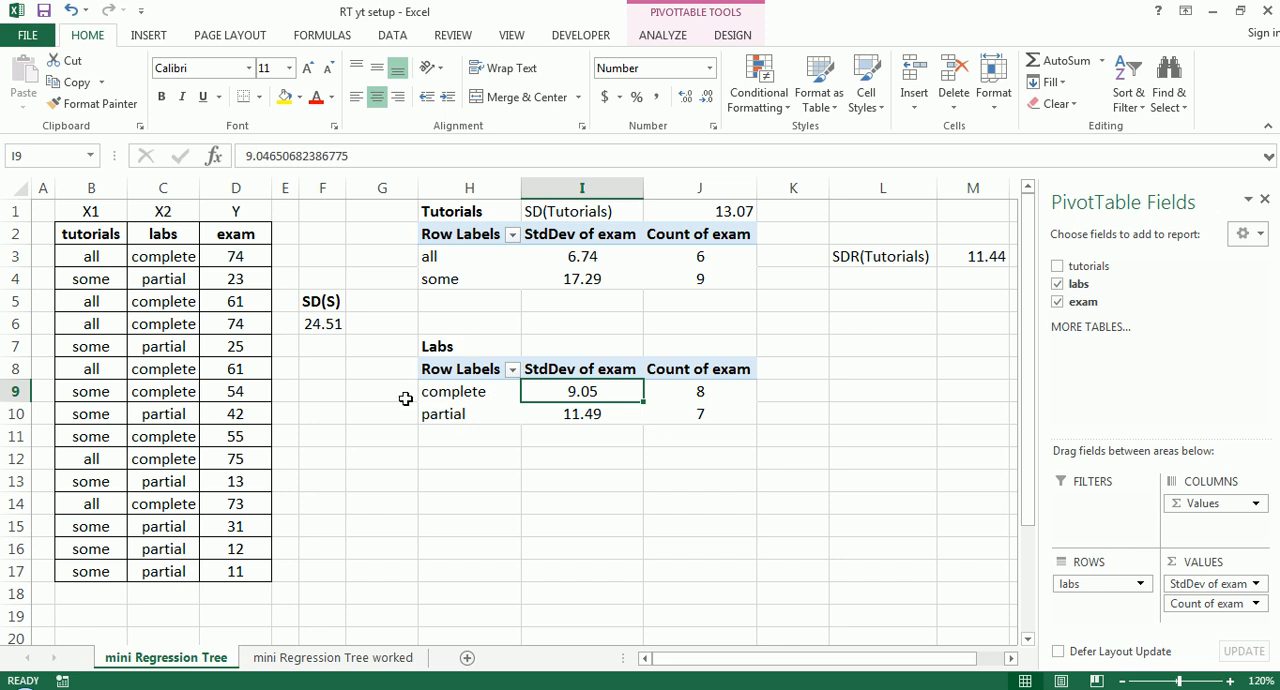
mouse_move(567, 394)
mouse_down()
mouse_move(555, 398)
mouse_move(614, 392)
mouse_move(563, 418)
mouse_move(556, 380)
mouse_up()
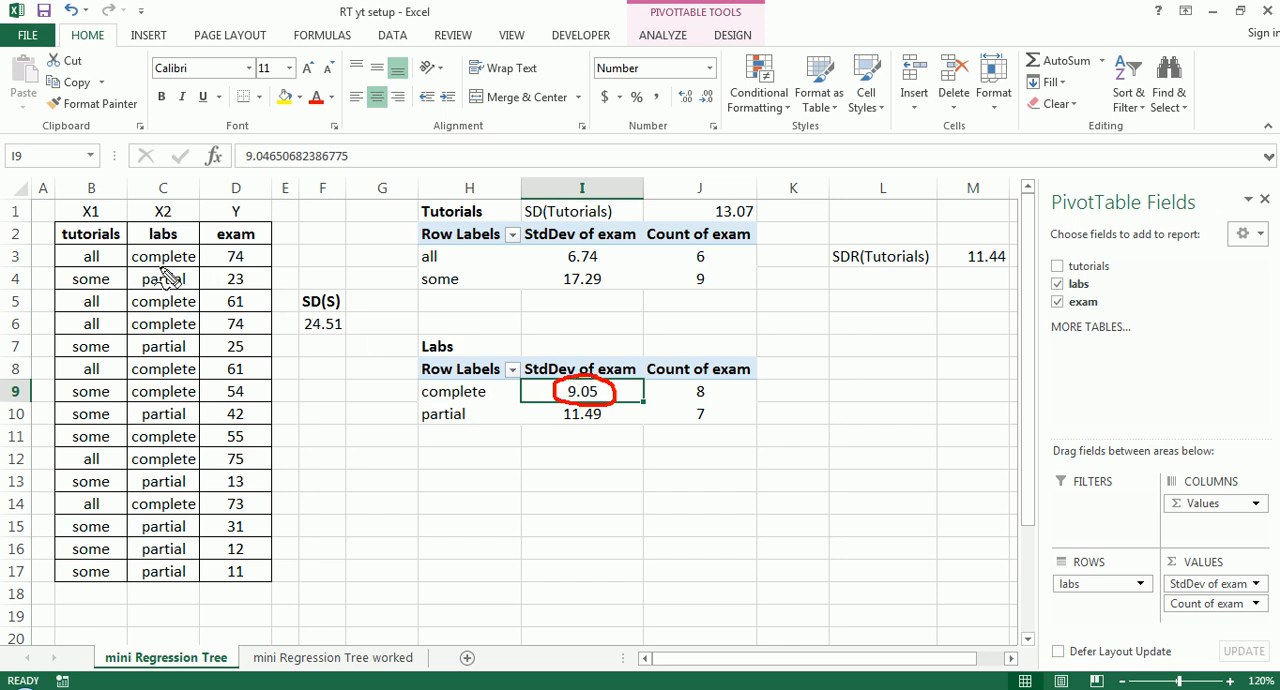
mouse_move(218, 268)
mouse_down()
mouse_move(250, 274)
mouse_move(244, 311)
mouse_up()
mouse_move(222, 378)
mouse_down()
mouse_move(246, 378)
mouse_move(264, 408)
mouse_up()
mouse_move(226, 445)
mouse_down()
mouse_move(246, 445)
mouse_move(245, 470)
mouse_up()
drag(221, 517, 246, 516)
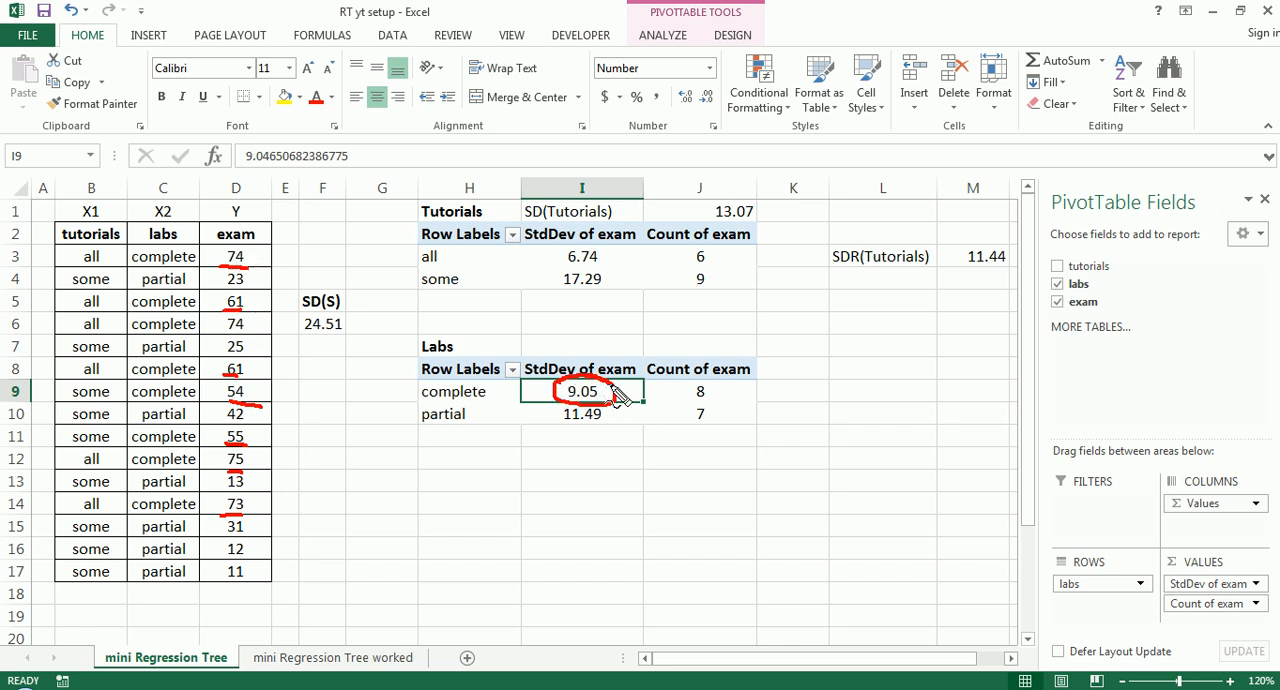
key(Escape)
key(ctrl+shift+d)
mouse_move(566, 421)
mouse_down()
mouse_move(600, 414)
mouse_move(571, 434)
mouse_up()
key(Escape)
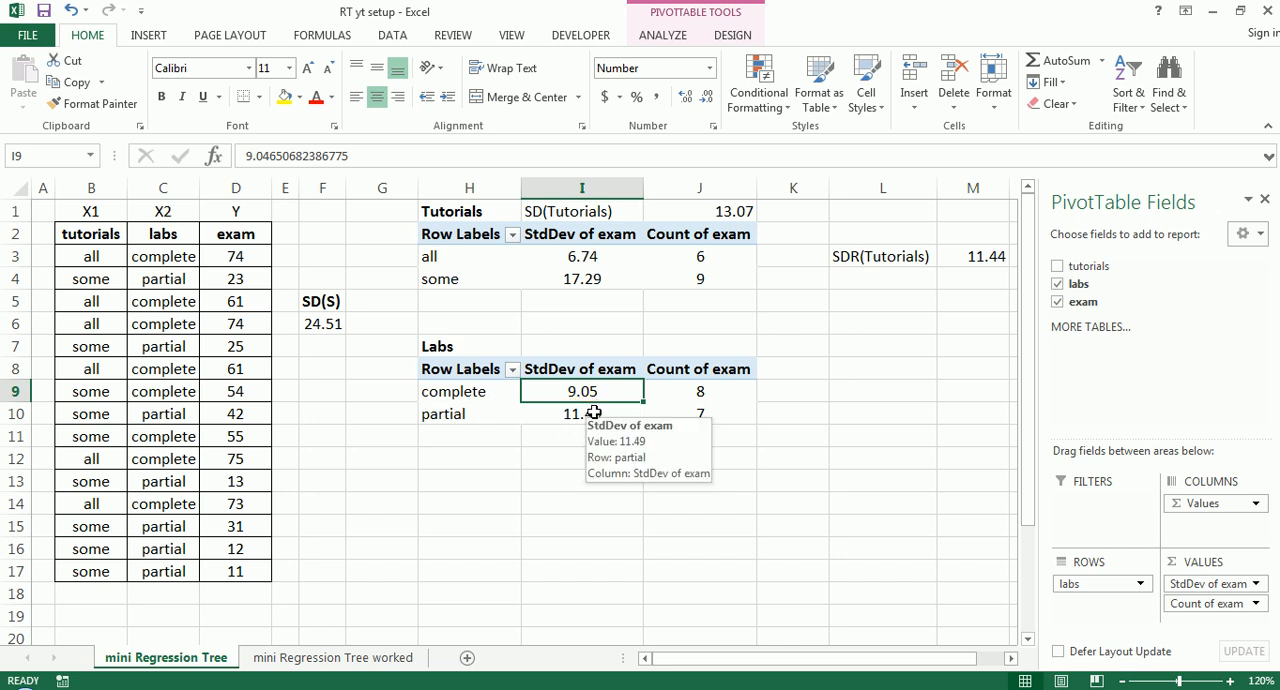
click(549, 502)
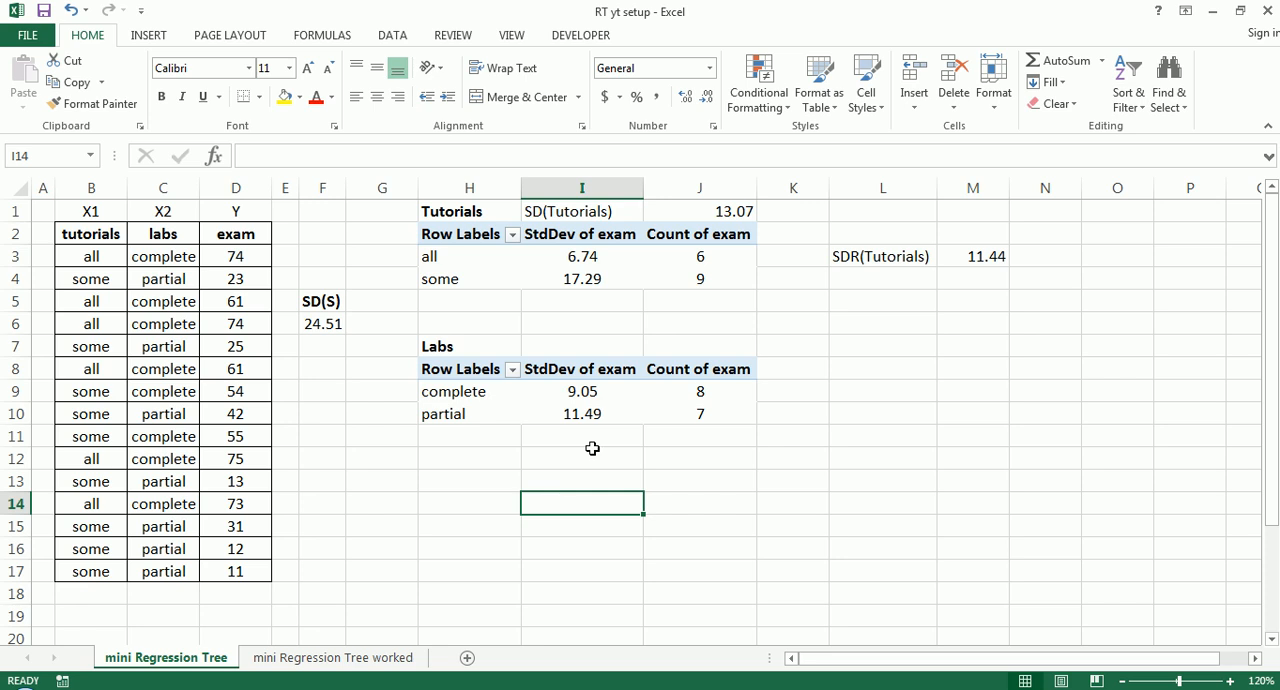
drag(595, 397, 594, 409)
click(694, 388)
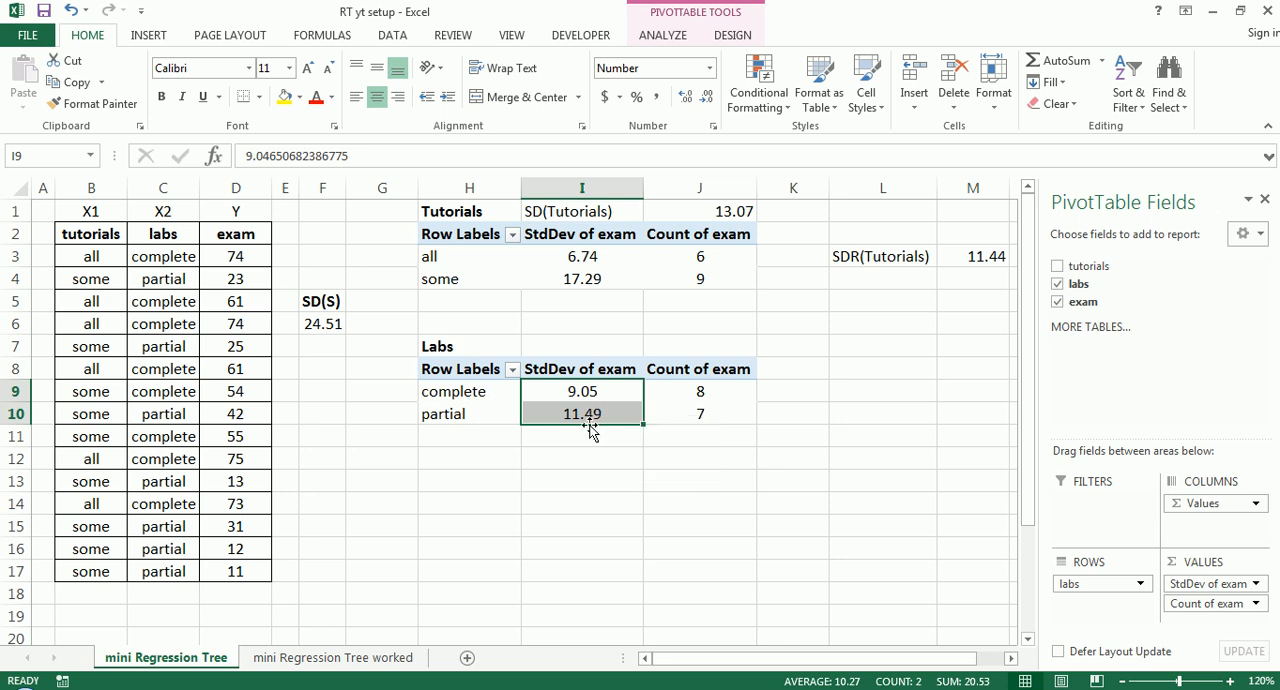
- Enter the label SD(Labs) in cell I7
click(575, 347)
text(SD()
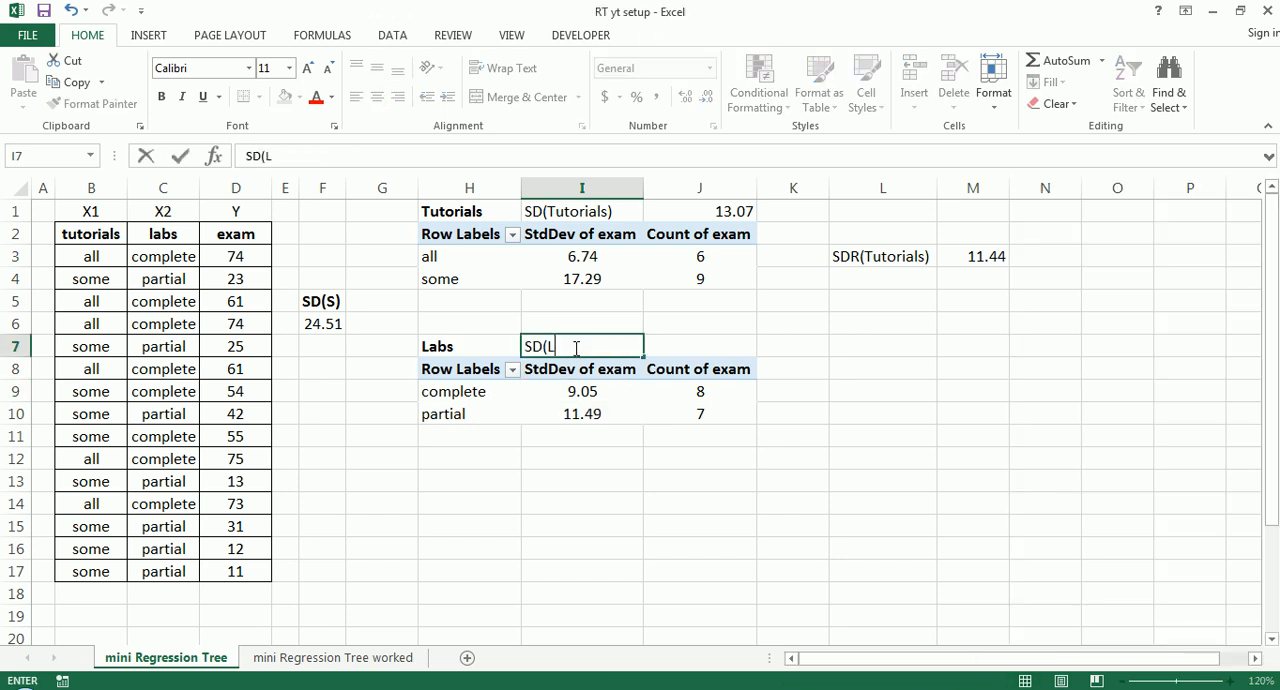
text(Labs))
key(Tab)
- Enter a formula in J7 adding the complete and partial labs standard deviations, each multiplied by its PivotTable count divided by 15
text(=)
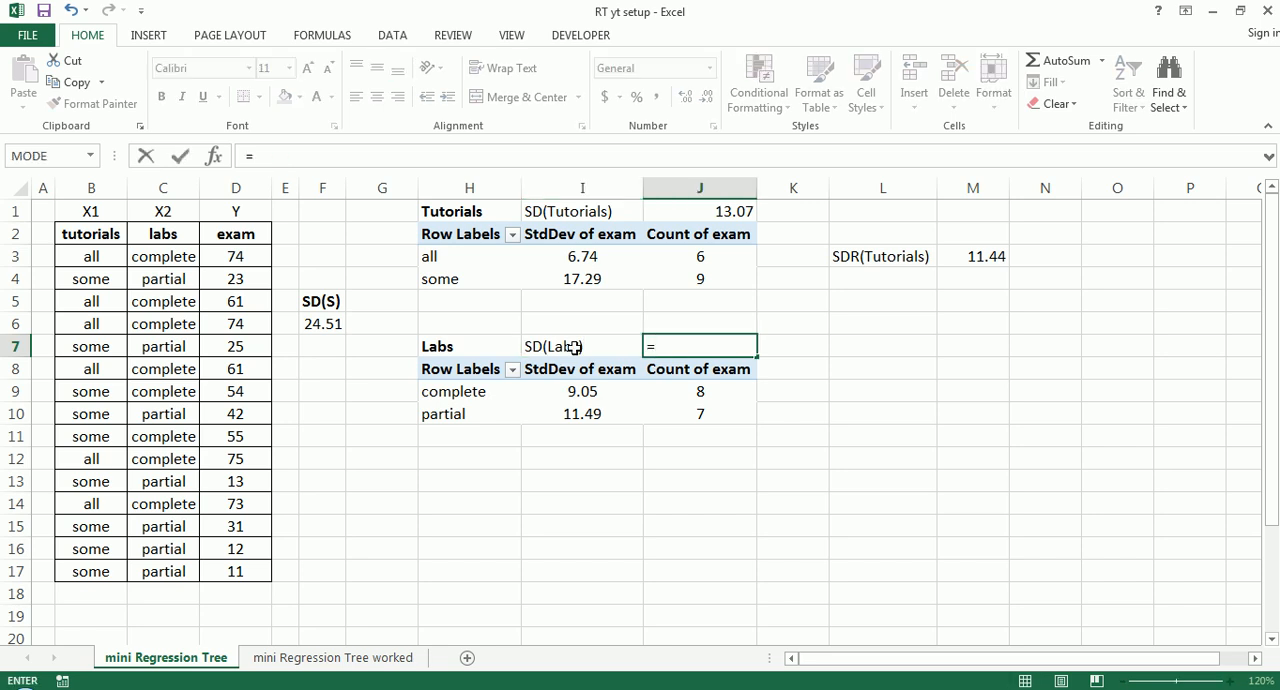
click(596, 393)
text(*)
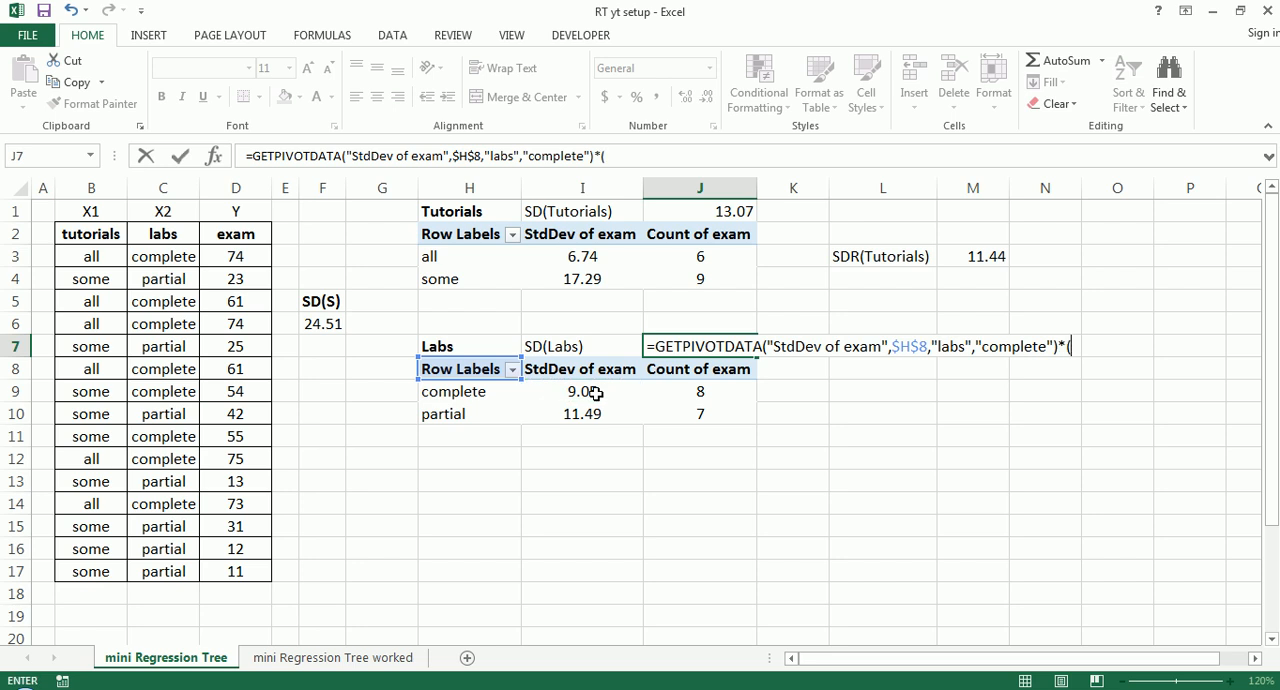
text(()
click(704, 391)
text(/15)+)
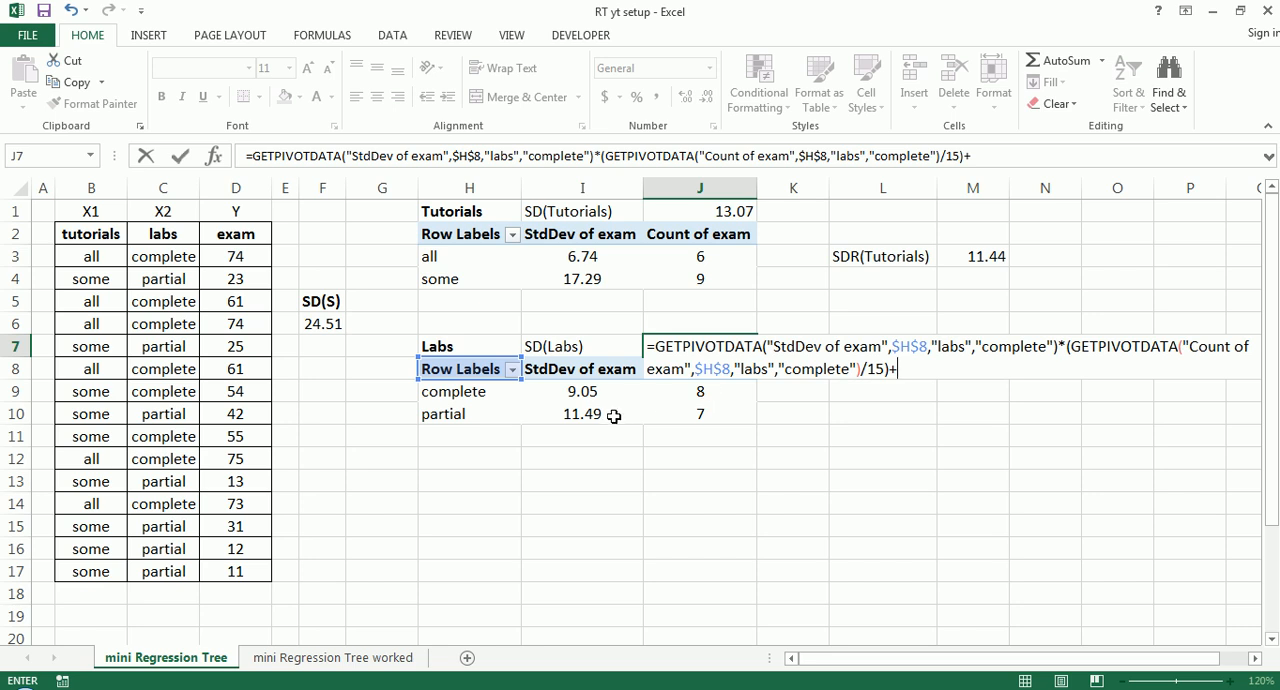
click(614, 416)
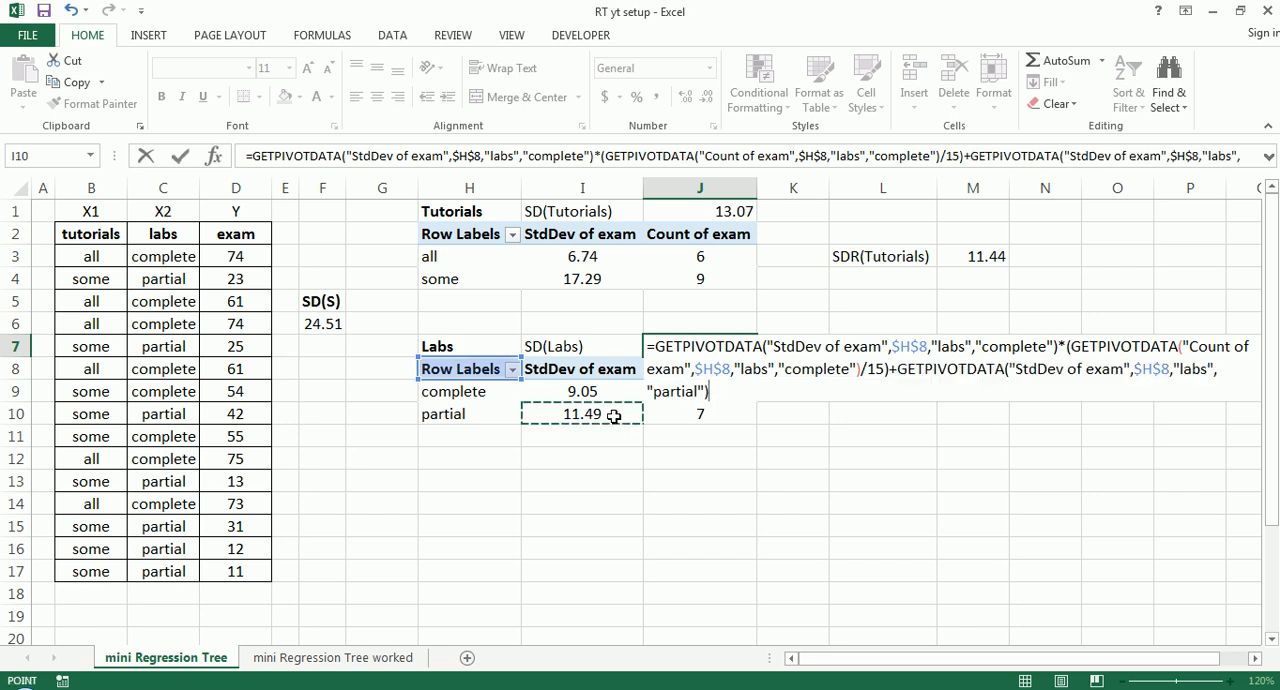
text(*()
click(691, 416)
text(/)
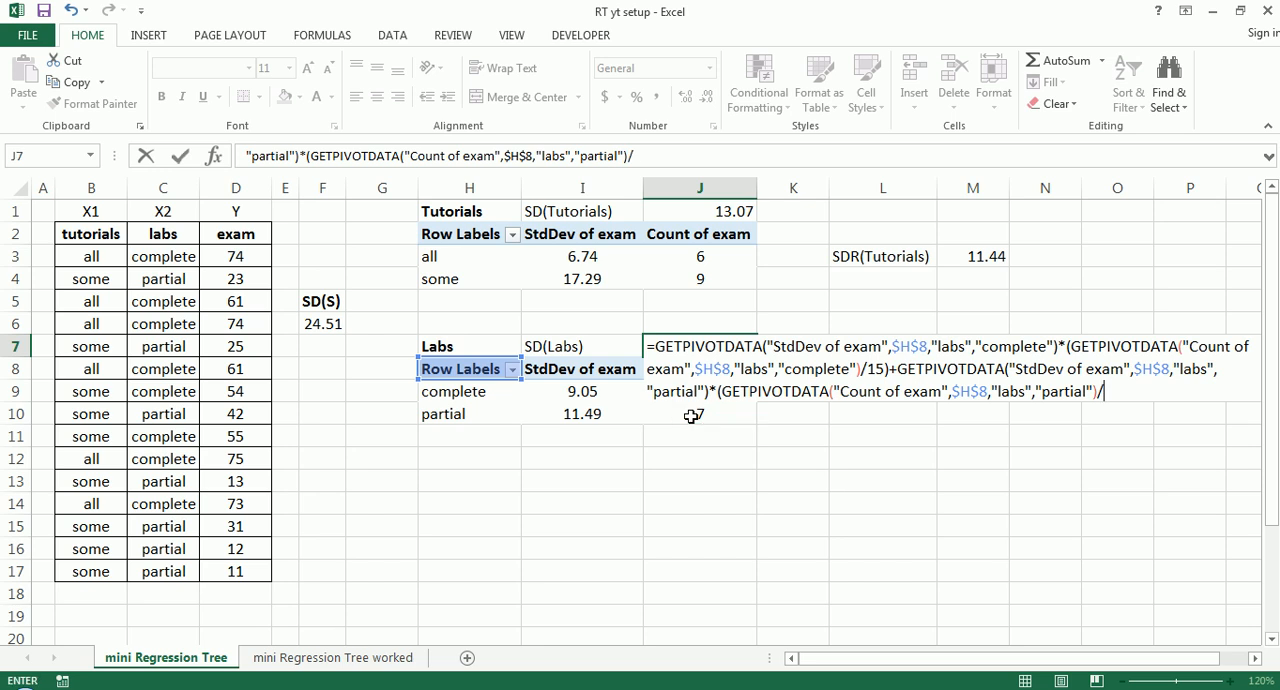
text(15))
key(Return)
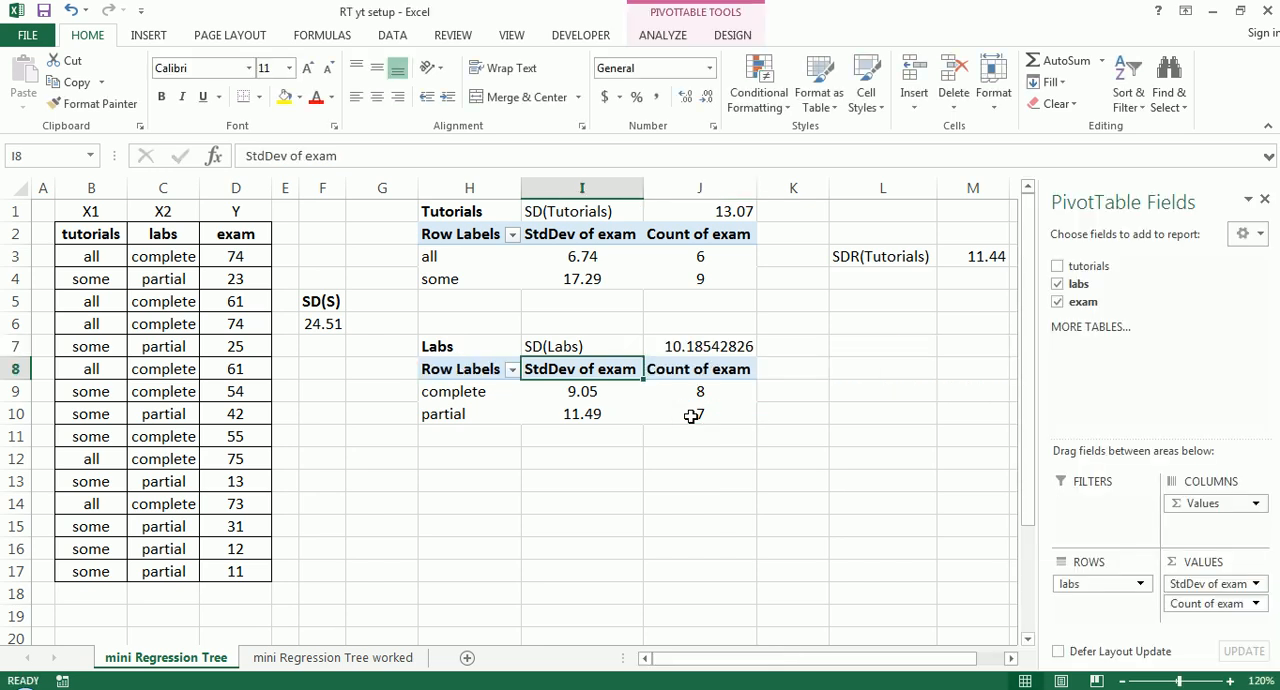
- Reduce the weighted labs standard deviation in J7 to two decimal places
click(868, 366)
click(731, 349)
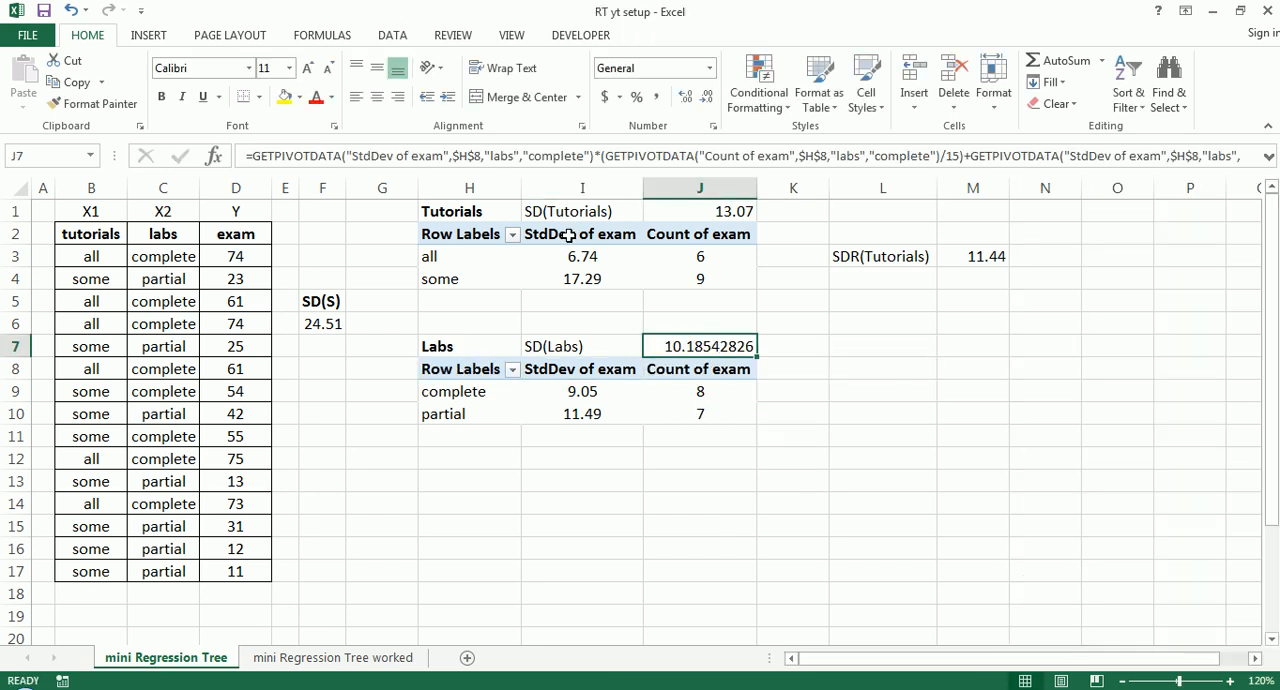
click(704, 96)
click(704, 96)
click(704, 96)
click(704, 96)
click(704, 96)
click(704, 96)
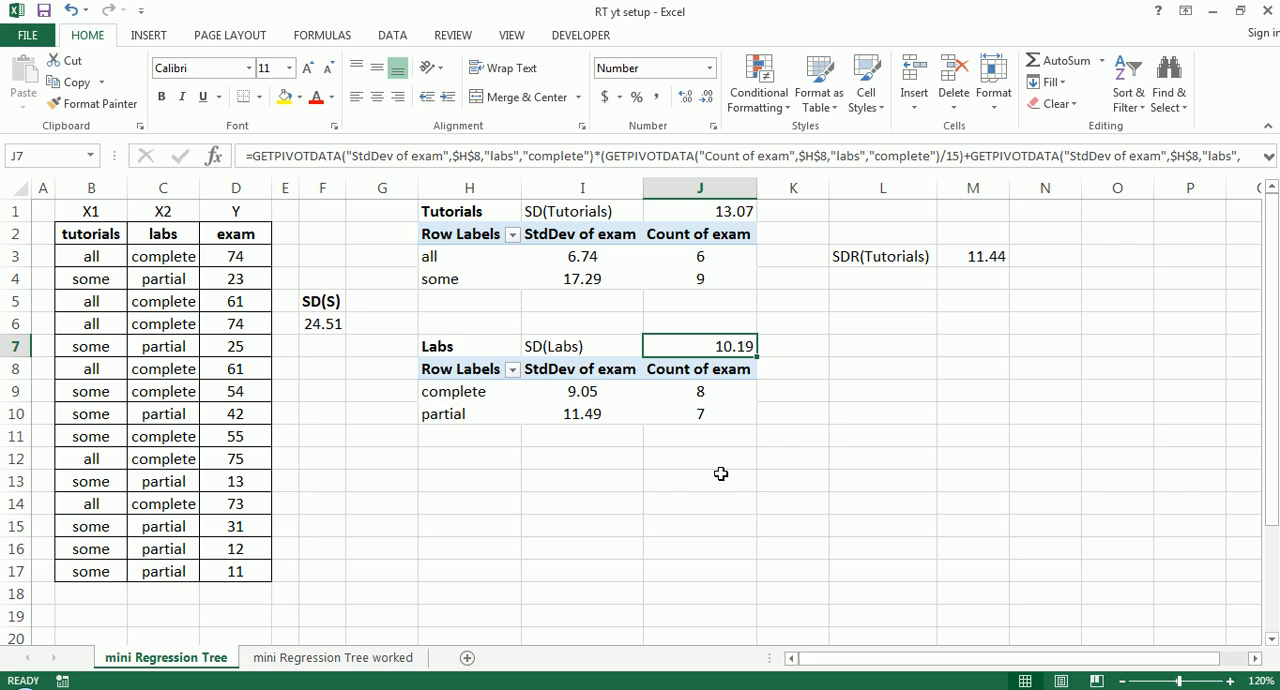
mouse_move(730, 332)
mouse_down()
mouse_move(760, 374)
mouse_move(716, 336)
mouse_up()
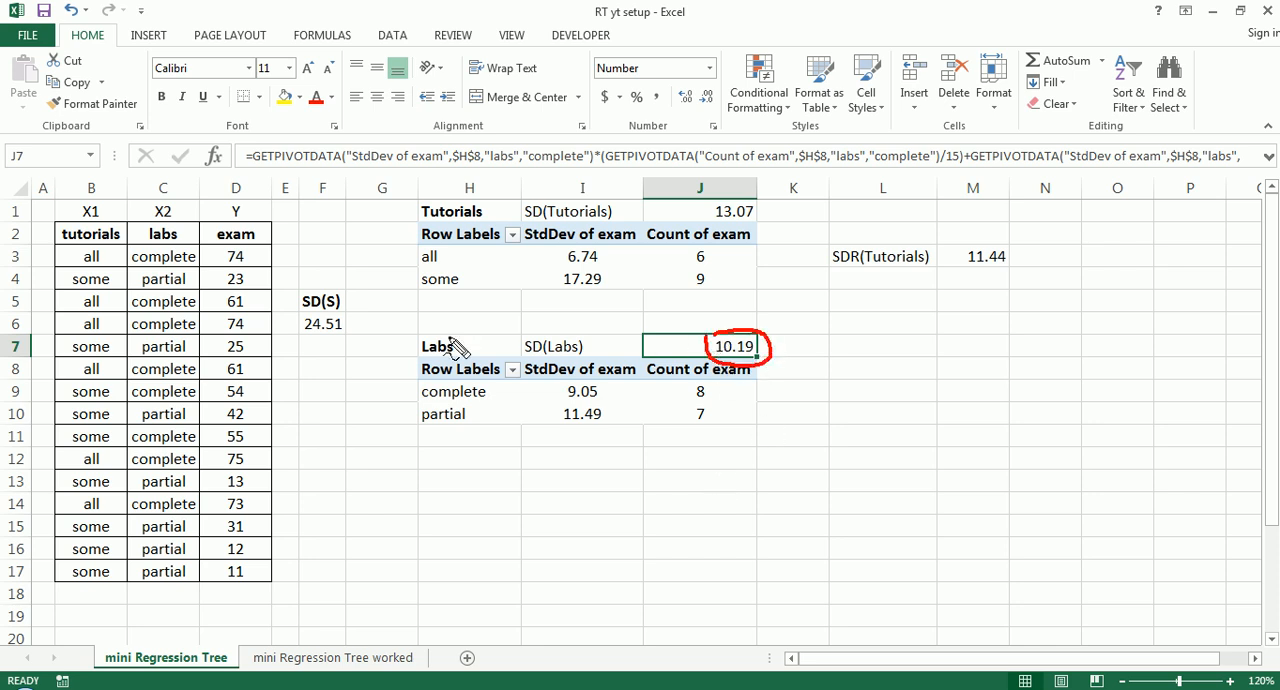
- Compare the weighted labs and tutorials standard deviations in J7 and J1 with the overall exam standard deviation in F6
mouse_move(300, 322)
mouse_down()
mouse_move(304, 312)
mouse_move(362, 338)
mouse_move(305, 350)
mouse_move(302, 318)
mouse_up()
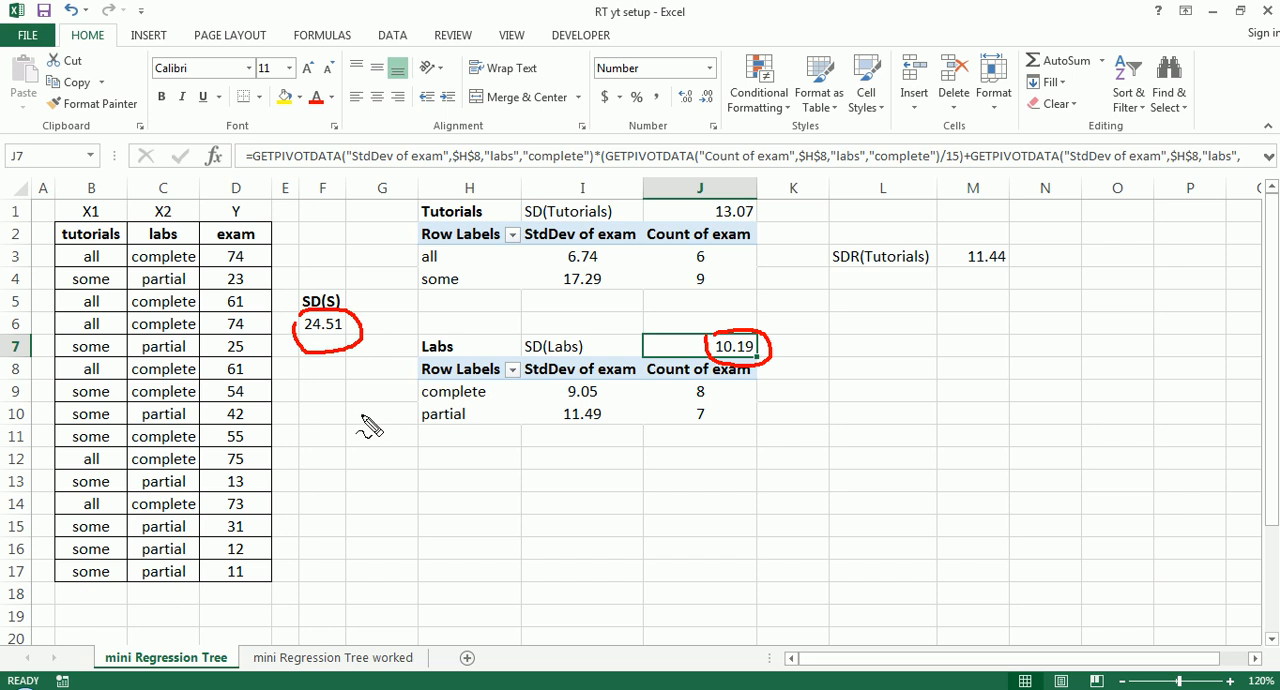
mouse_move(714, 212)
mouse_down()
mouse_move(726, 200)
mouse_move(775, 210)
mouse_move(750, 245)
mouse_move(705, 215)
mouse_move(714, 196)
mouse_up()
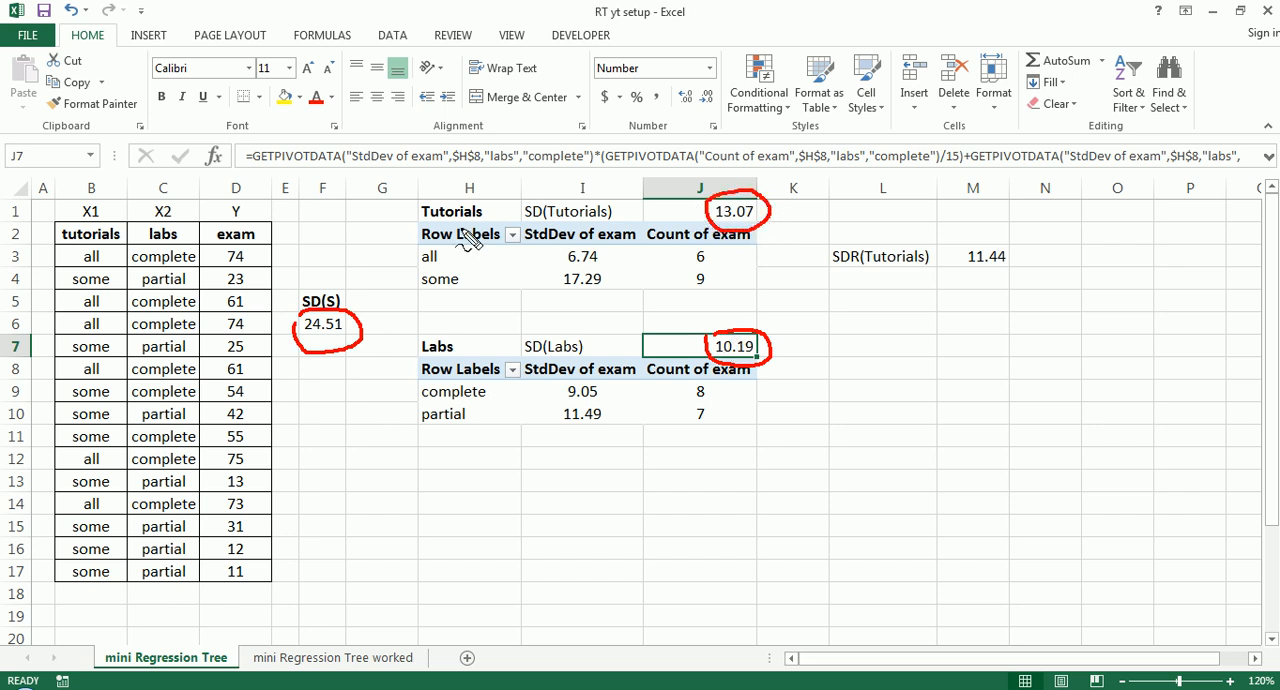
key(Escape)
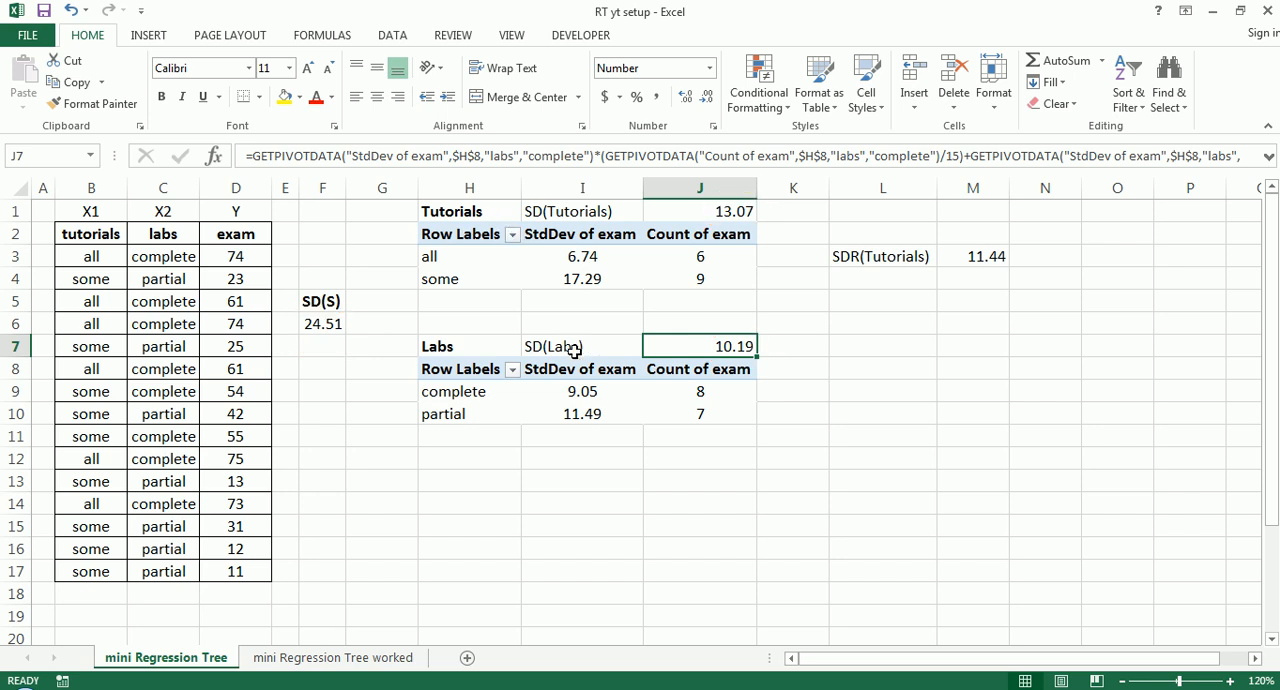
click(664, 437)
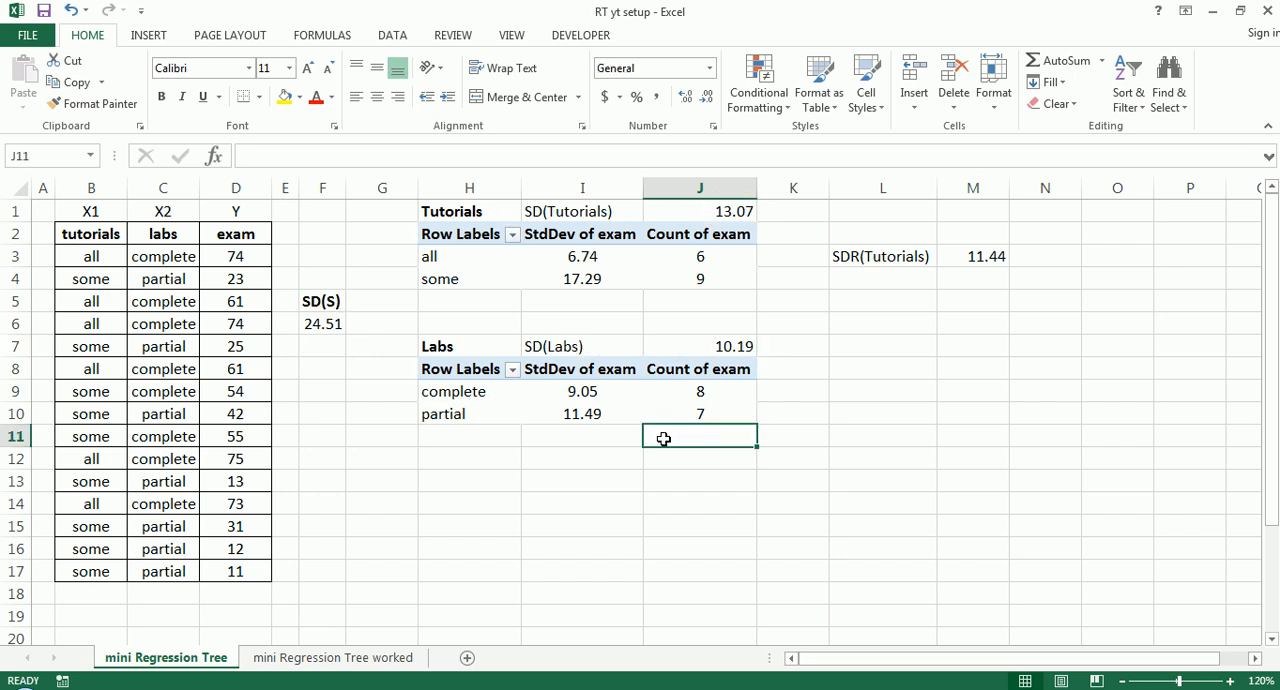
- Examine how the tutorials and labs predictor columns relate to the exam target and to the weighted standard deviation for labs
mouse_move(420, 345)
mouse_down()
mouse_move(468, 352)
mouse_move(418, 350)
mouse_up()
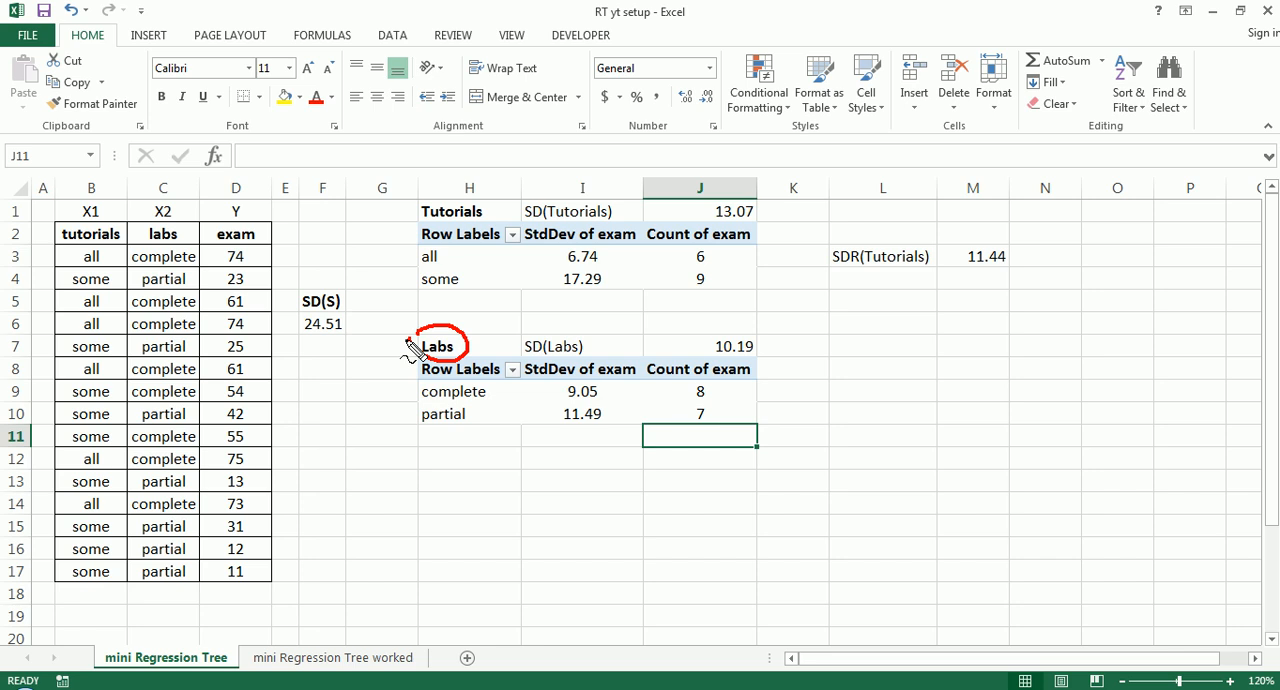
mouse_move(212, 240)
mouse_down()
mouse_move(260, 232)
mouse_move(215, 250)
mouse_up()
mouse_move(420, 220)
mouse_down()
mouse_move(492, 225)
mouse_move(398, 210)
mouse_up()
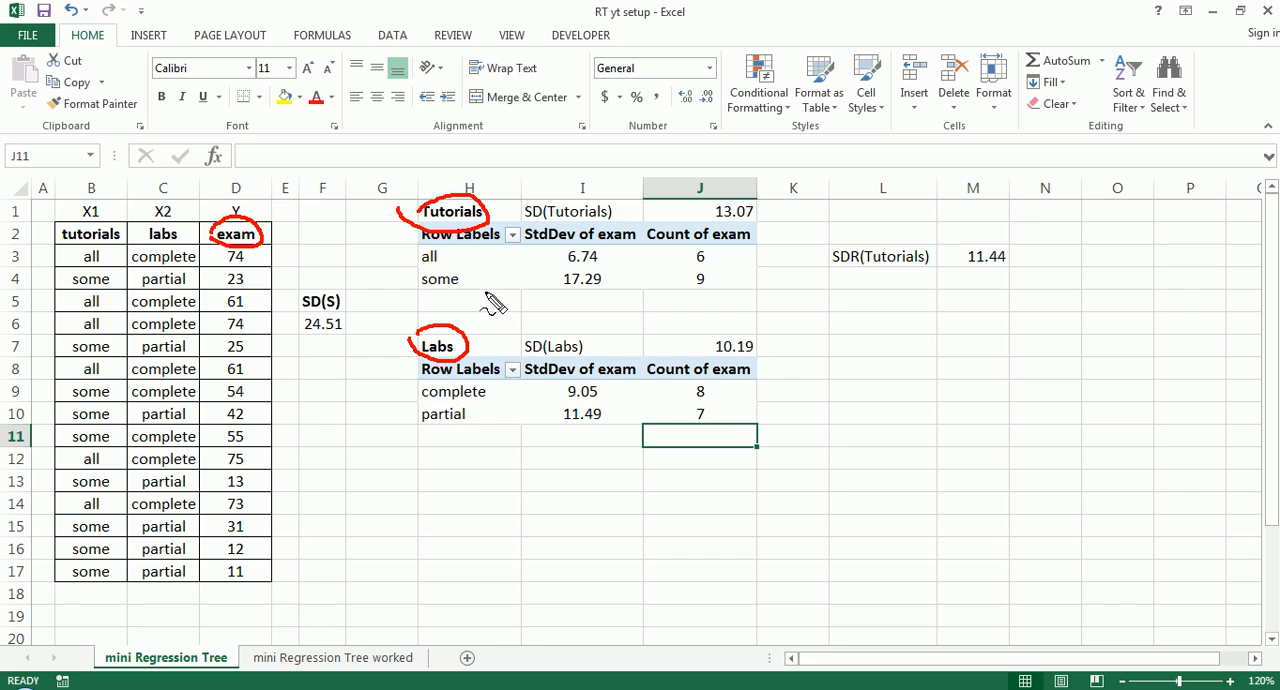
mouse_move(58, 244)
mouse_down()
mouse_move(128, 236)
mouse_move(103, 268)
mouse_move(56, 246)
mouse_up()
mouse_move(150, 228)
mouse_down()
mouse_move(134, 240)
mouse_move(206, 262)
mouse_move(142, 250)
mouse_up()
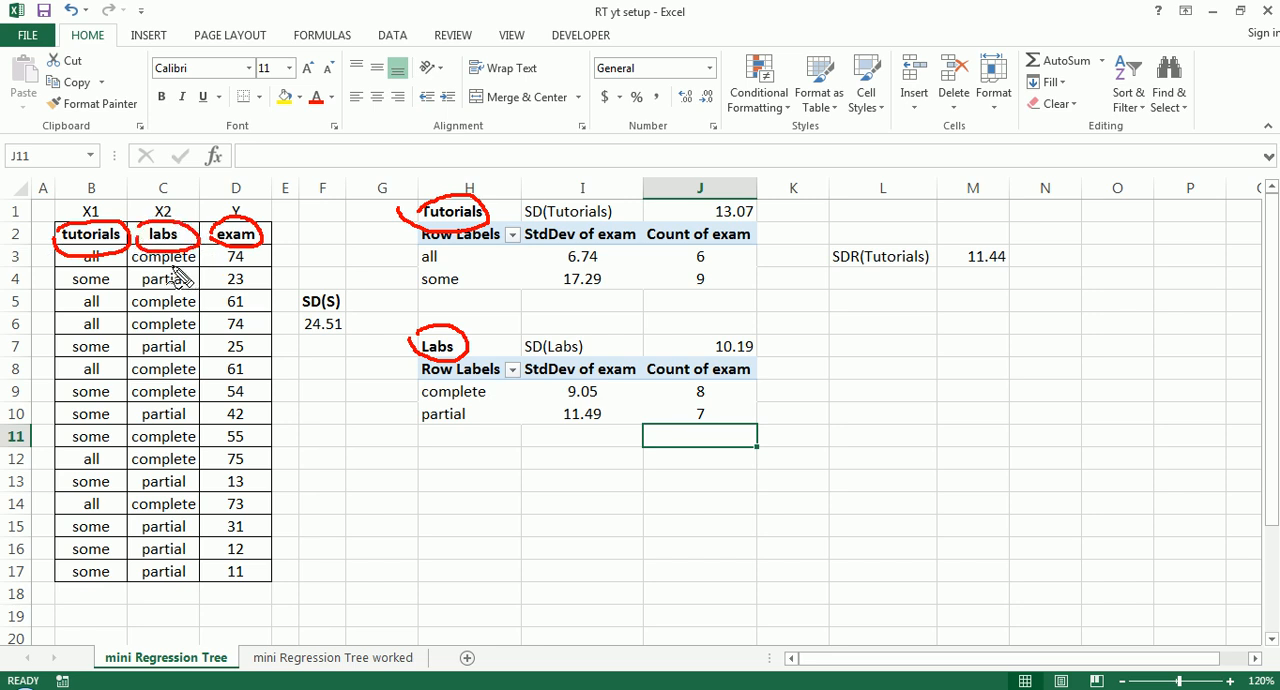
key(e)
mouse_move(61, 224)
mouse_down()
mouse_move(195, 236)
mouse_move(52, 236)
mouse_move(62, 222)
mouse_up()
mouse_move(303, 224)
mouse_down()
mouse_move(270, 241)
mouse_move(287, 239)
mouse_up()
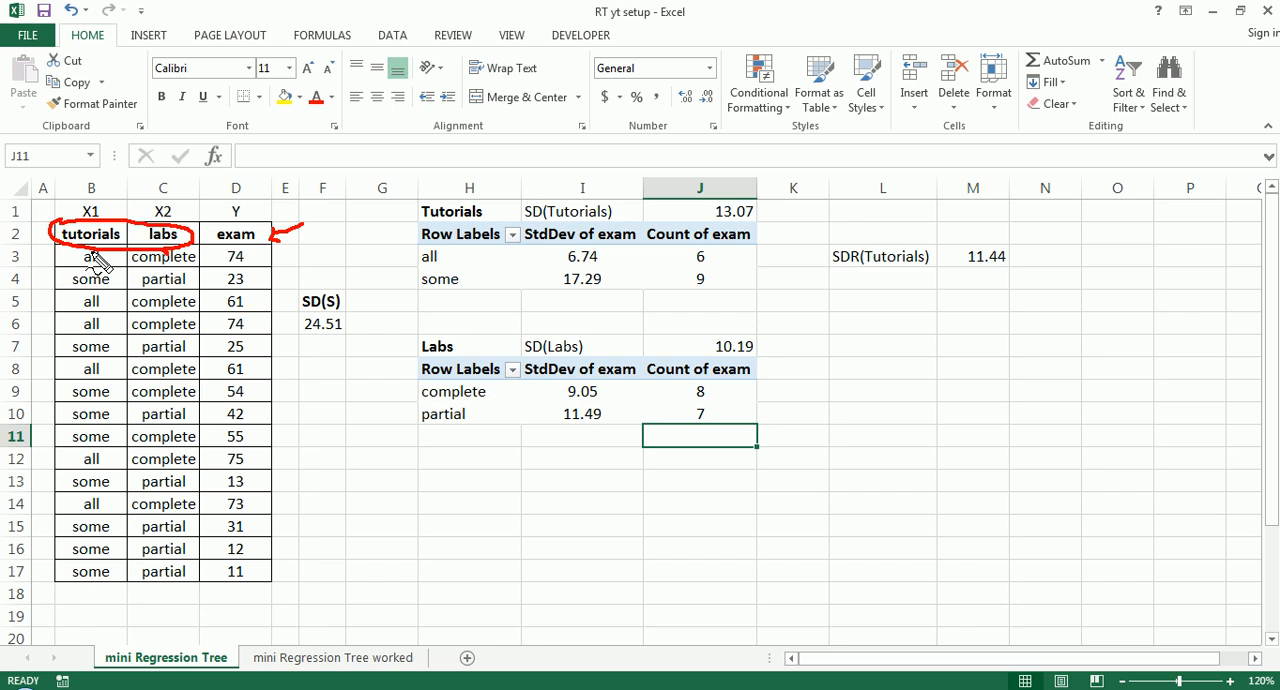
mouse_move(414, 337)
mouse_down()
mouse_move(476, 344)
mouse_move(414, 343)
mouse_up()
mouse_move(712, 345)
mouse_down()
mouse_move(755, 338)
mouse_move(772, 366)
mouse_move(728, 378)
mouse_move(705, 358)
mouse_up()
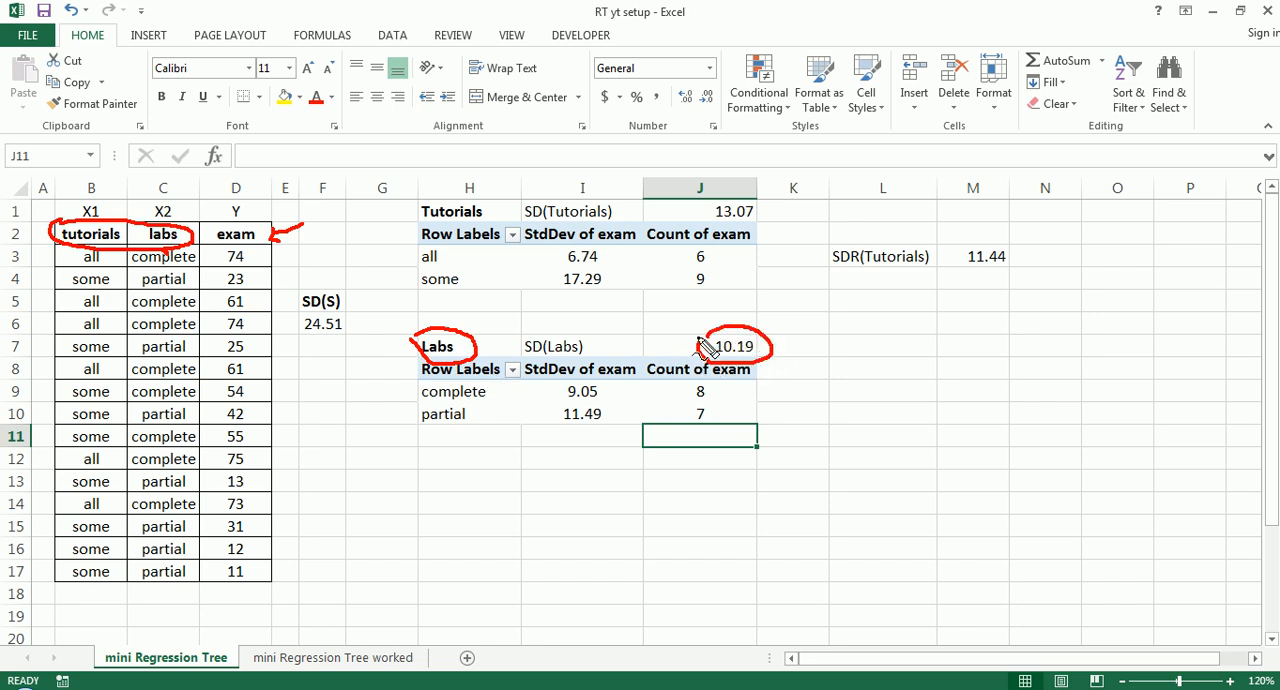
key(Escape)
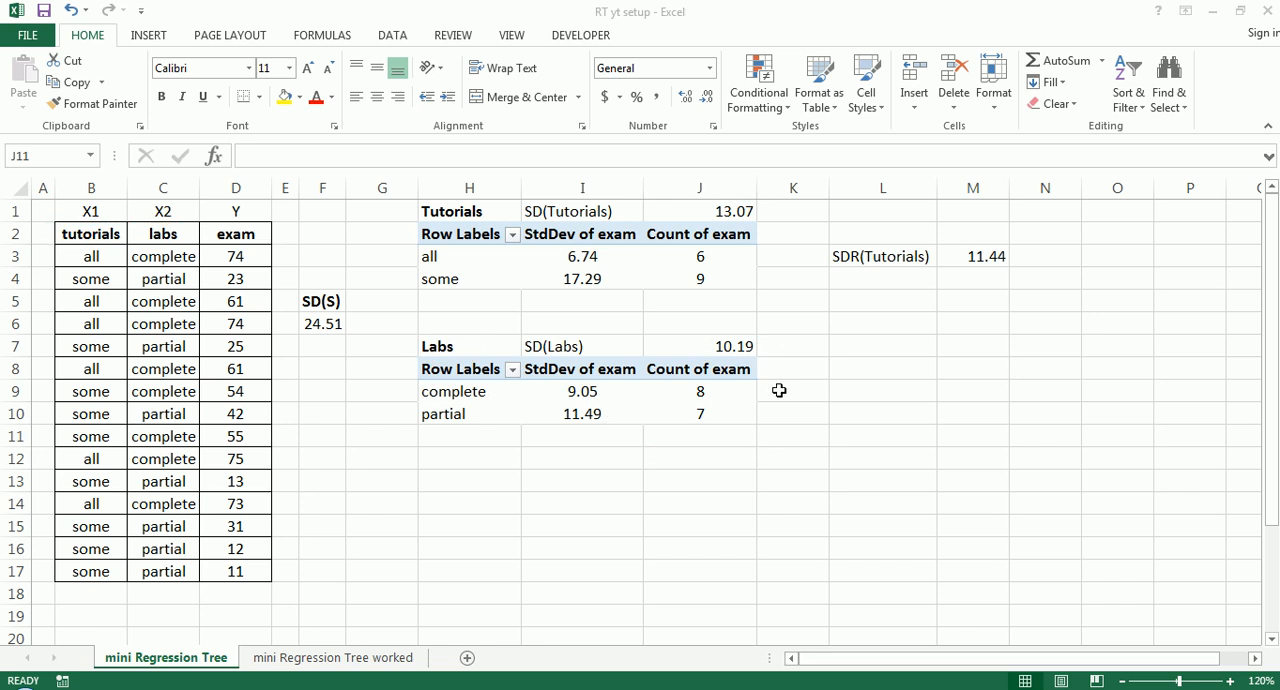
- Enter the label SDR(Labs) in cell L9
click(869, 390)
text(SD)
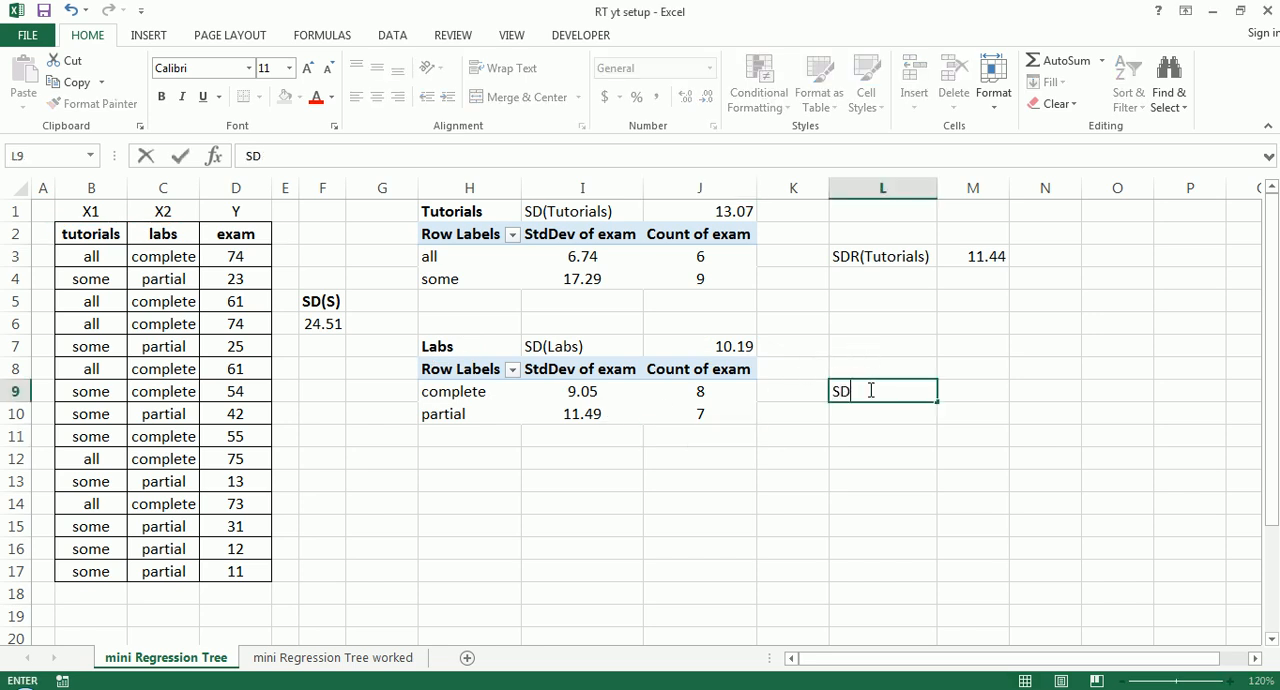
text(R(Labs))
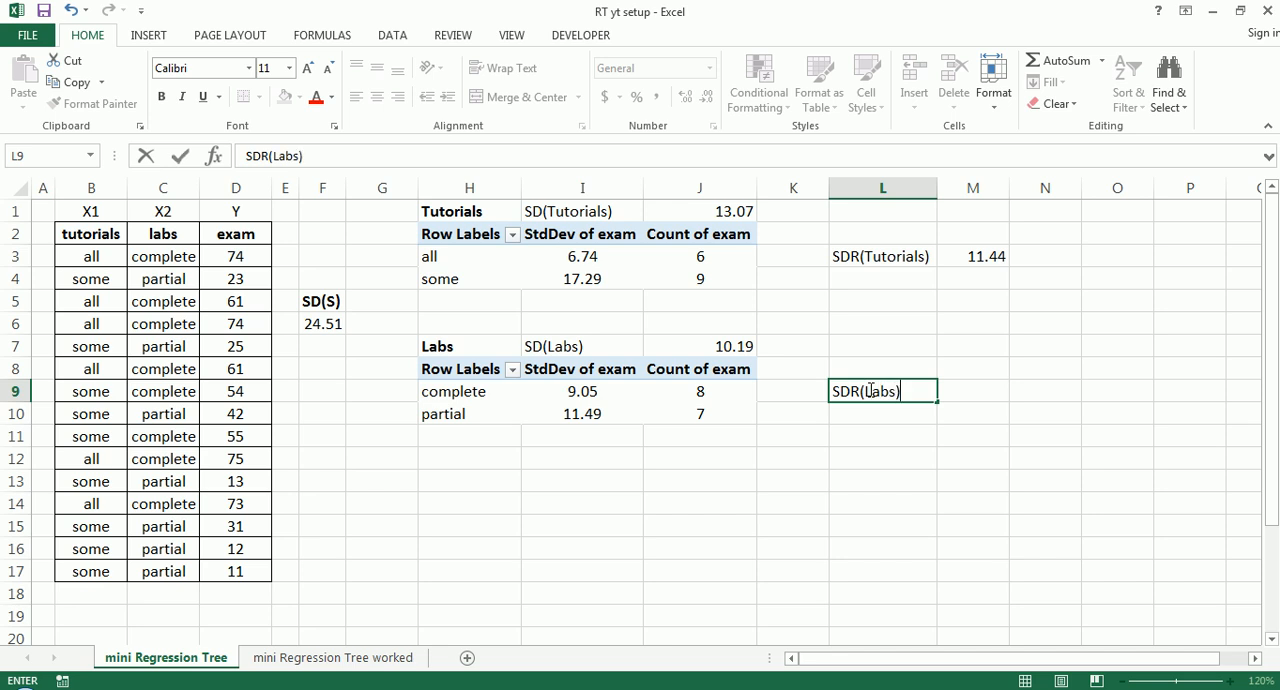
key(Tab)
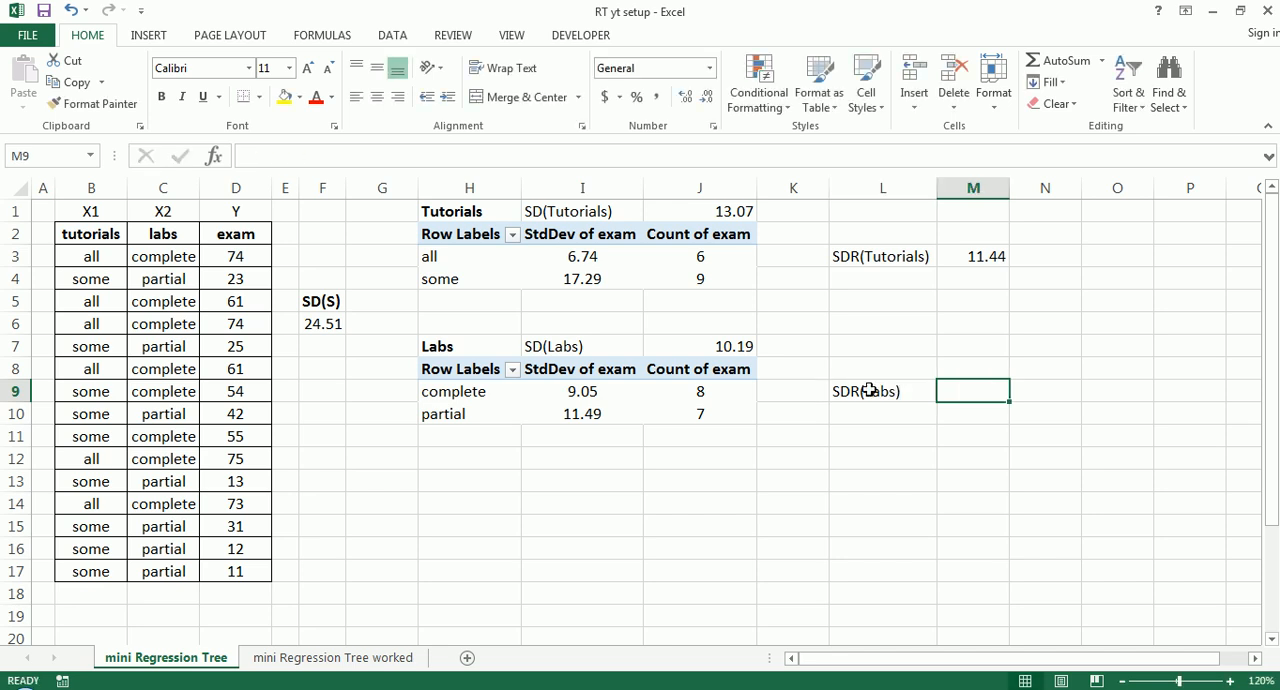
- Calculate the labs standard deviation reduction in M9 with the formula =F6-J7
text(=)
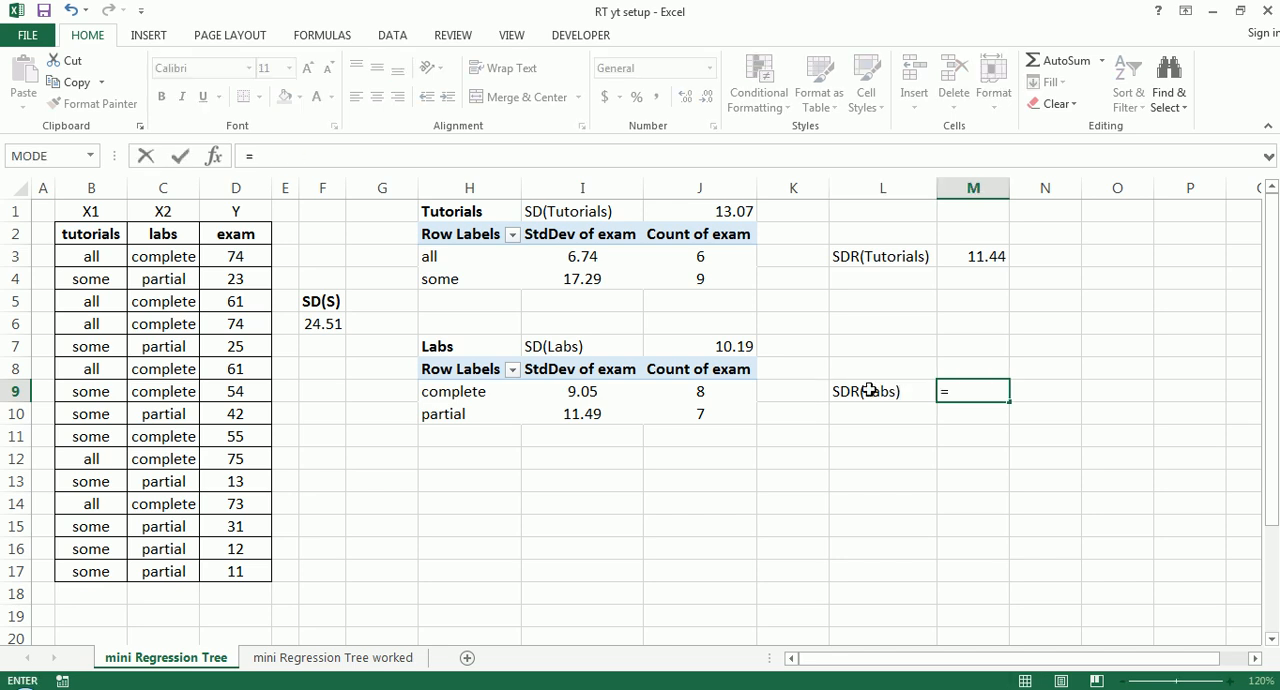
click(327, 326)
text(-)
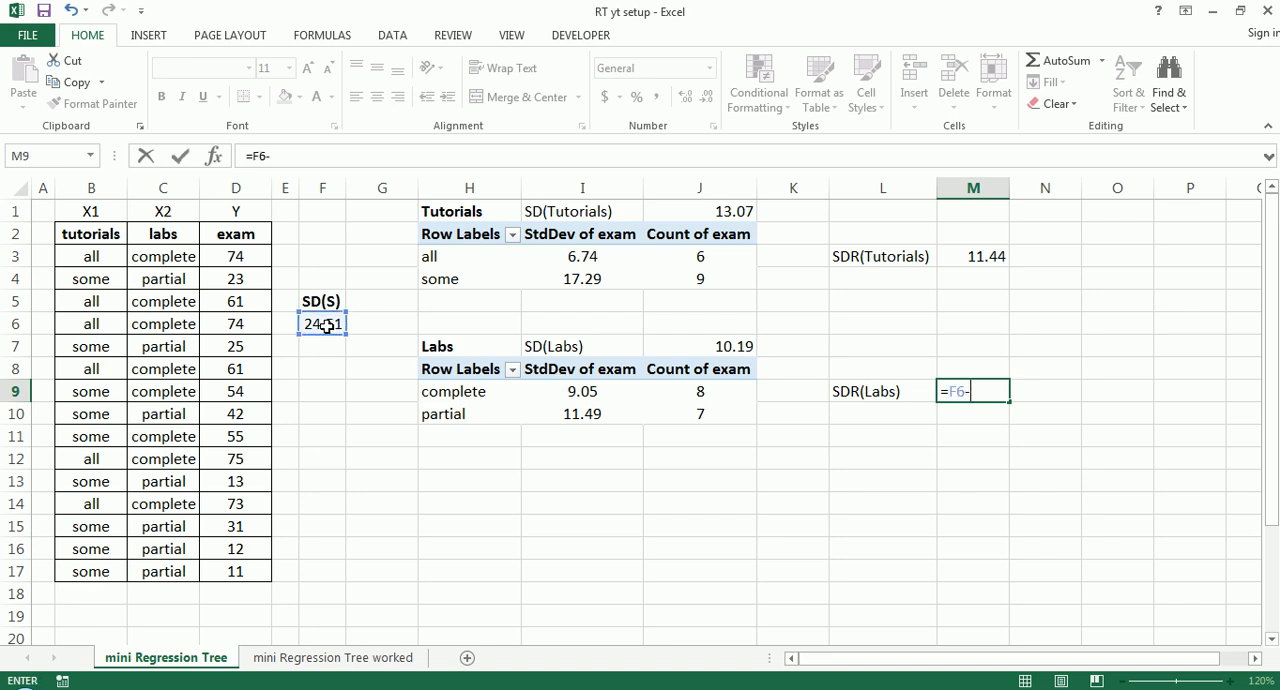
click(718, 345)
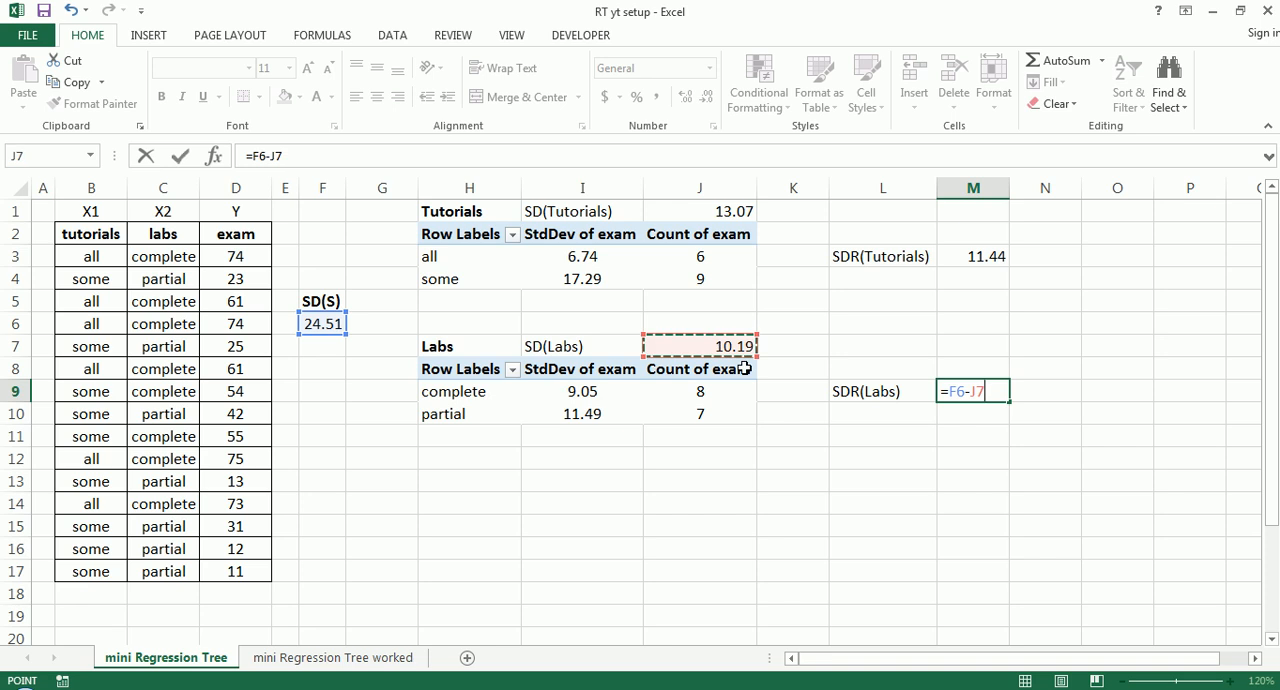
key(Return)
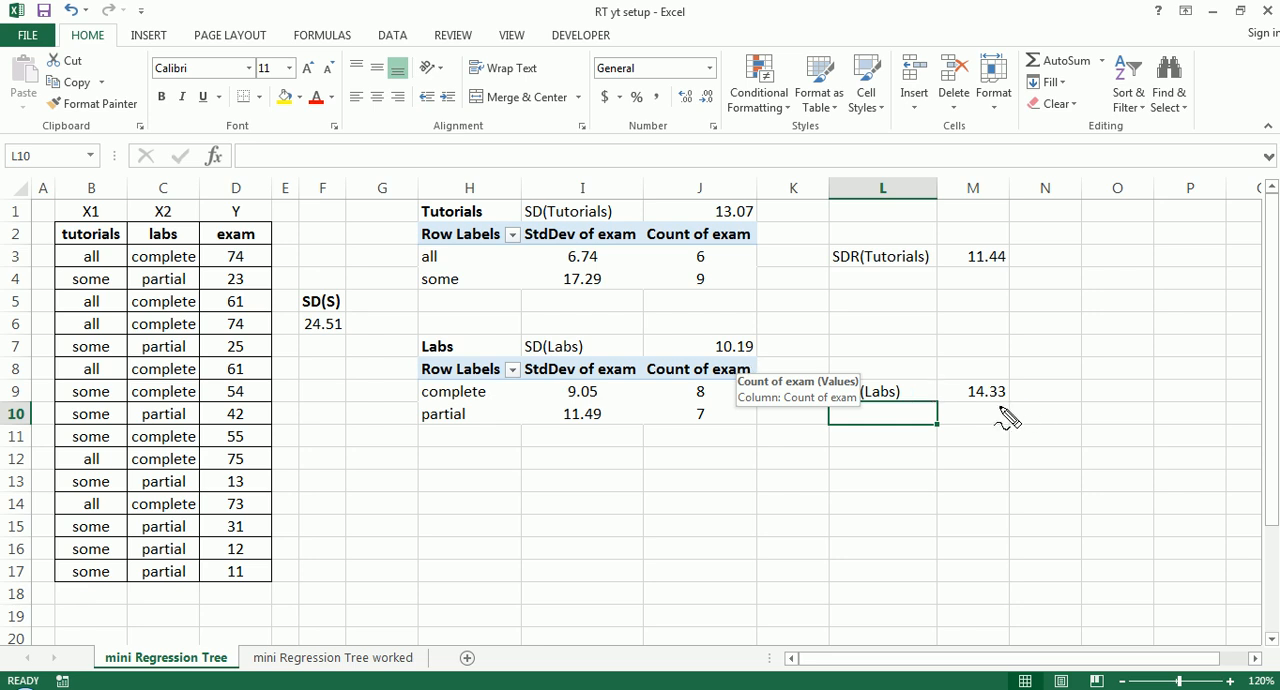
- Compare the standard deviation reductions for tutorials in M3 and labs in M9 to choose the first split attribute
mouse_move(1002, 409)
mouse_down()
mouse_move(980, 410)
mouse_move(957, 378)
mouse_move(1022, 378)
mouse_move(1020, 407)
mouse_move(995, 411)
mouse_up()
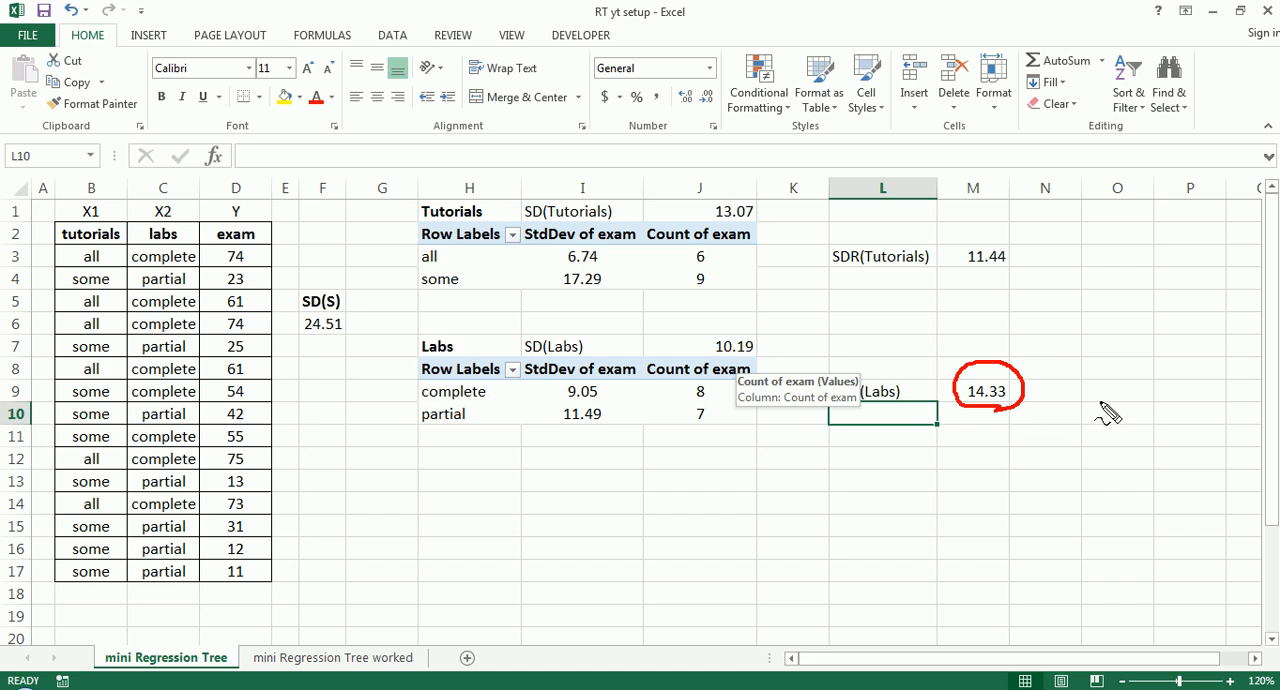
mouse_move(998, 270)
mouse_down()
mouse_move(979, 234)
mouse_move(1018, 270)
mouse_up()
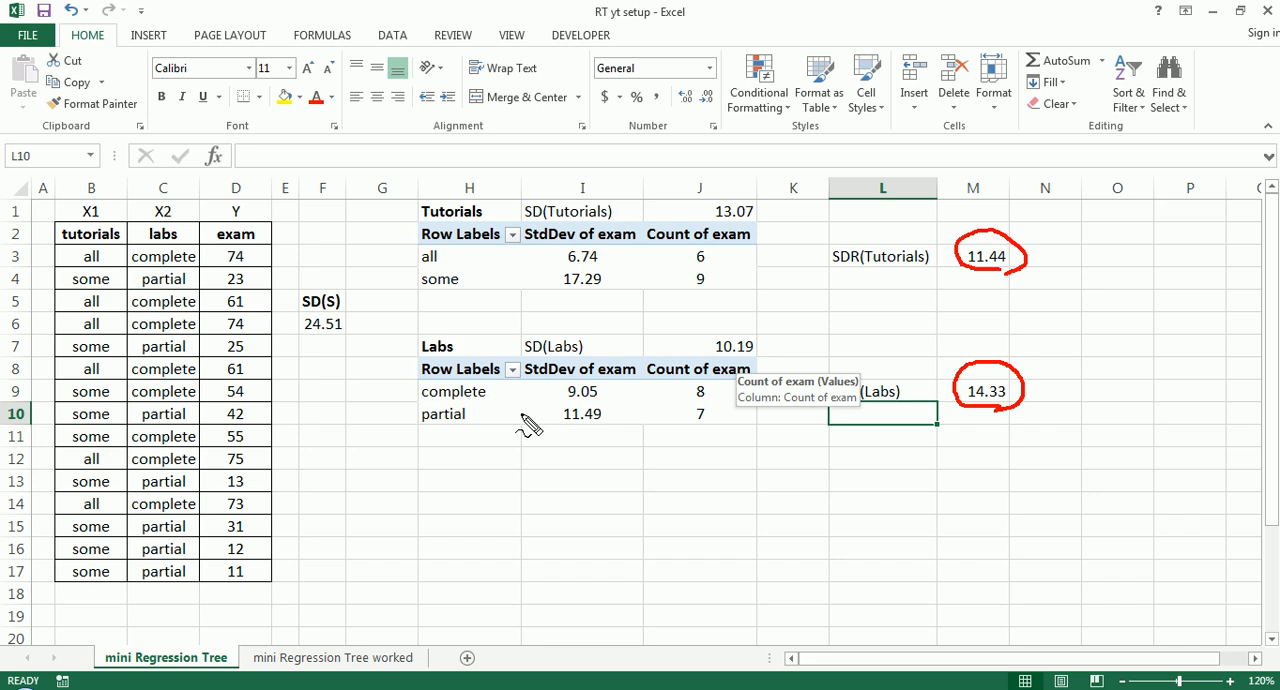
mouse_move(1148, 361)
mouse_down()
mouse_move(1062, 372)
mouse_move(1047, 390)
mouse_move(1110, 410)
mouse_move(1088, 352)
mouse_move(1064, 385)
mouse_move(1127, 365)
mouse_up()
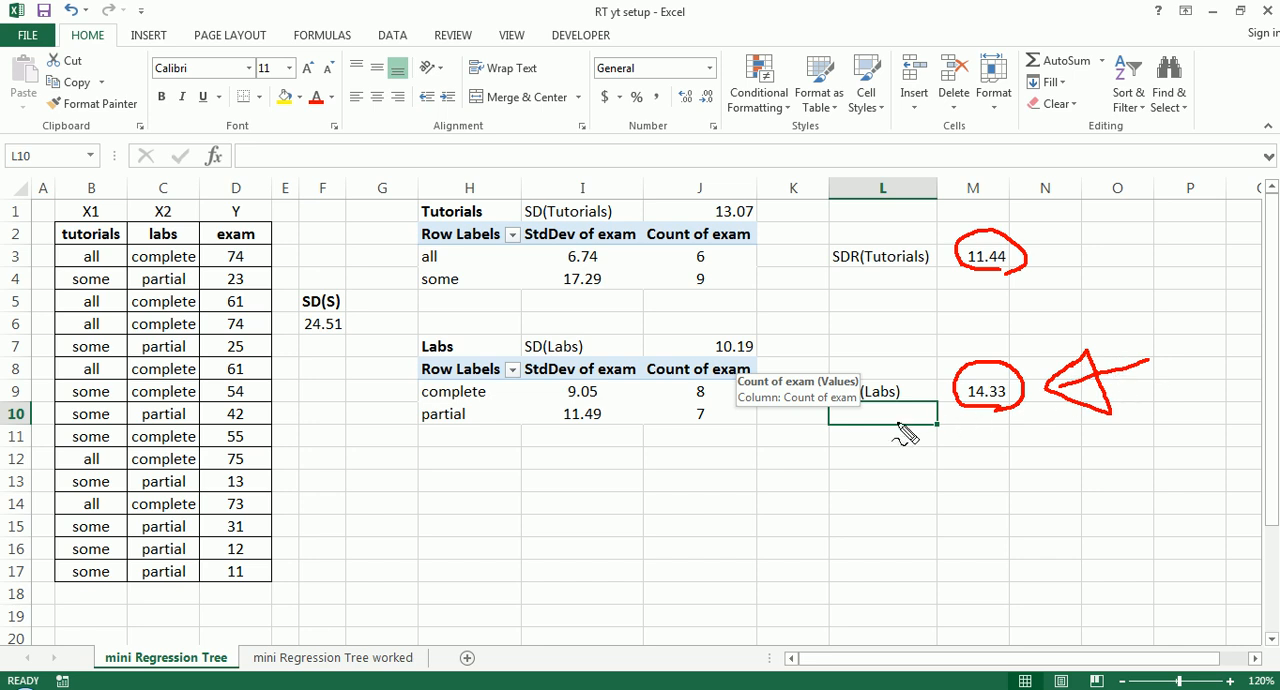
mouse_move(418, 343)
mouse_down()
mouse_move(468, 328)
mouse_move(445, 368)
mouse_move(416, 338)
mouse_up()
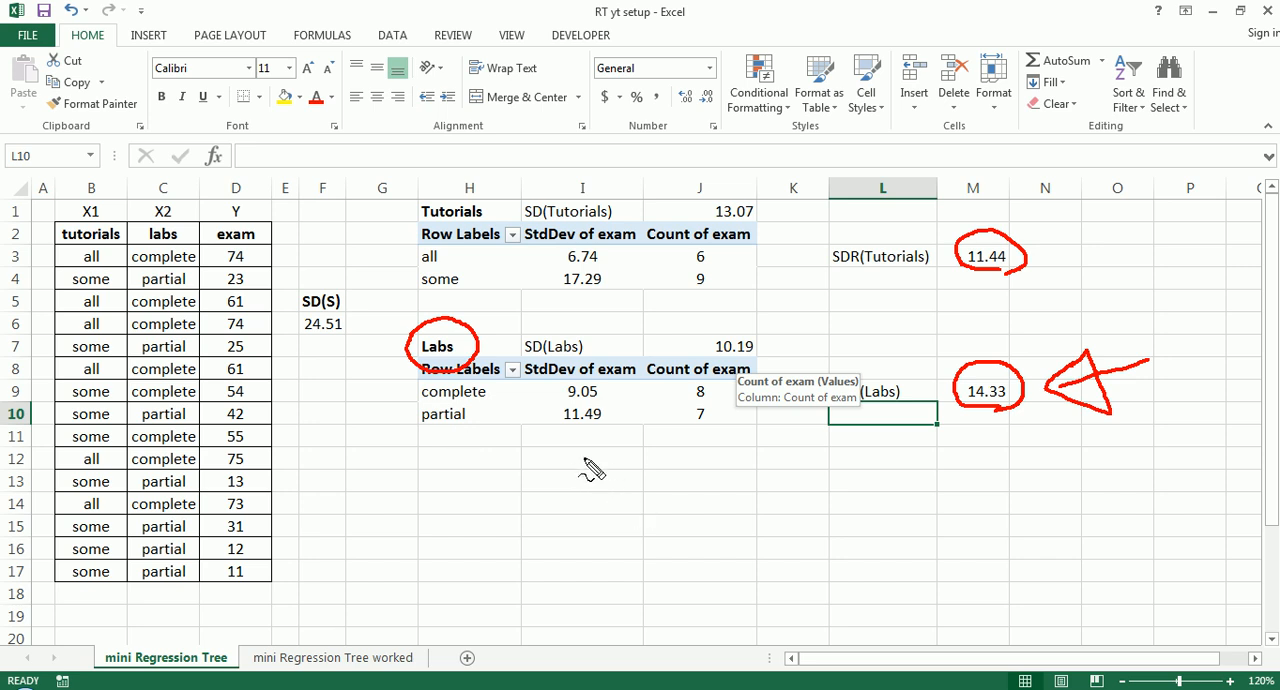
- Sketch a tree over the sheet with Labs as the root and branches C and P leading to two empty nodes, and clear the drawing
mouse_move(568, 460)
mouse_down()
mouse_move(606, 455)
mouse_move(630, 478)
mouse_move(618, 502)
mouse_move(576, 512)
mouse_move(546, 488)
mouse_move(550, 462)
mouse_up()
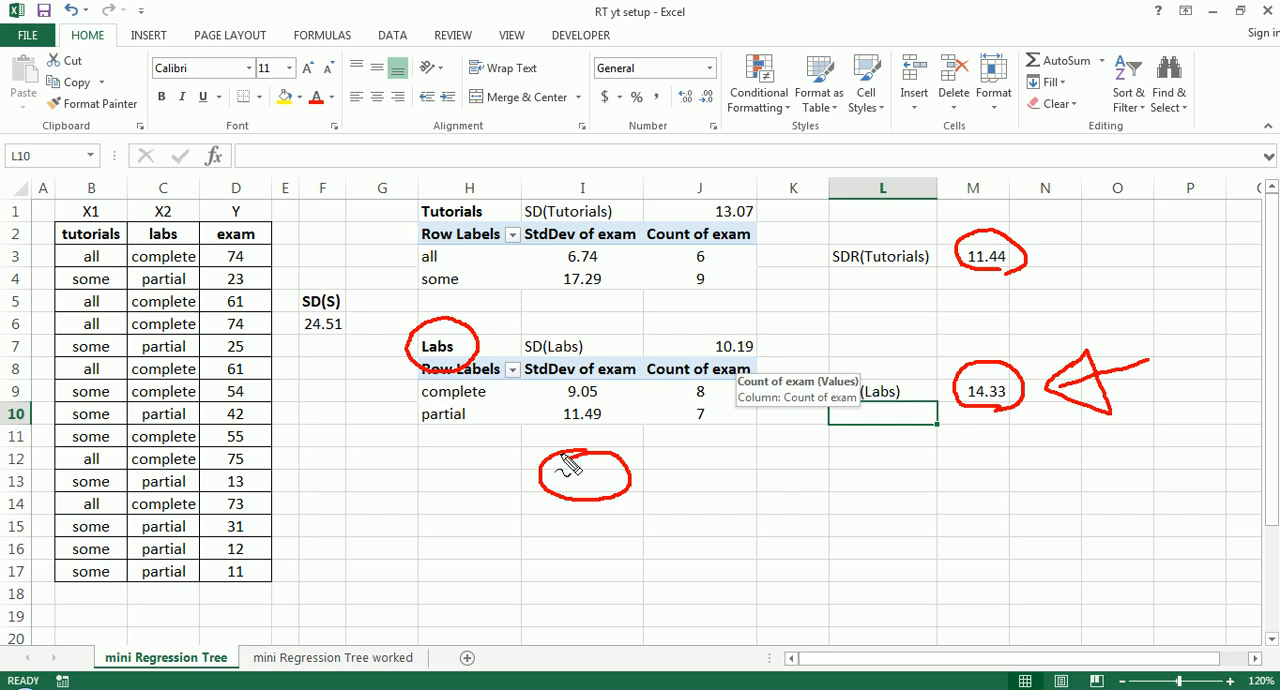
mouse_move(556, 470)
mouse_down()
mouse_move(556, 485)
mouse_move(612, 490)
mouse_up()
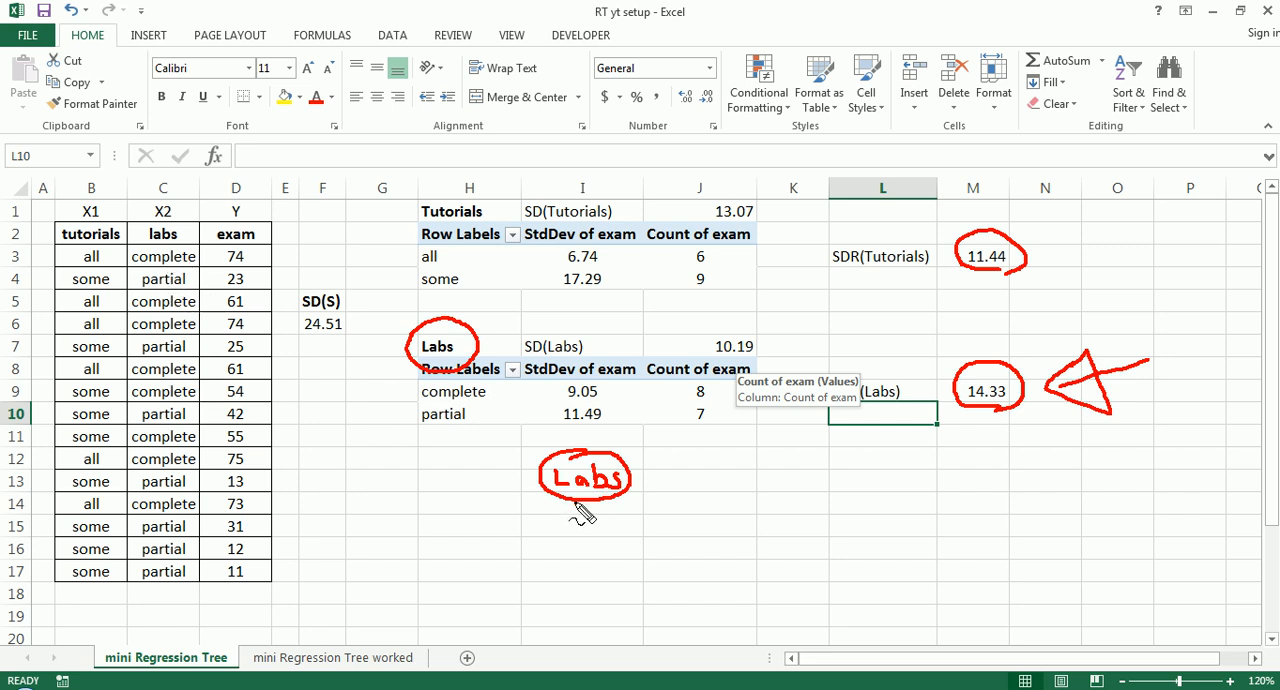
drag(574, 508, 527, 550)
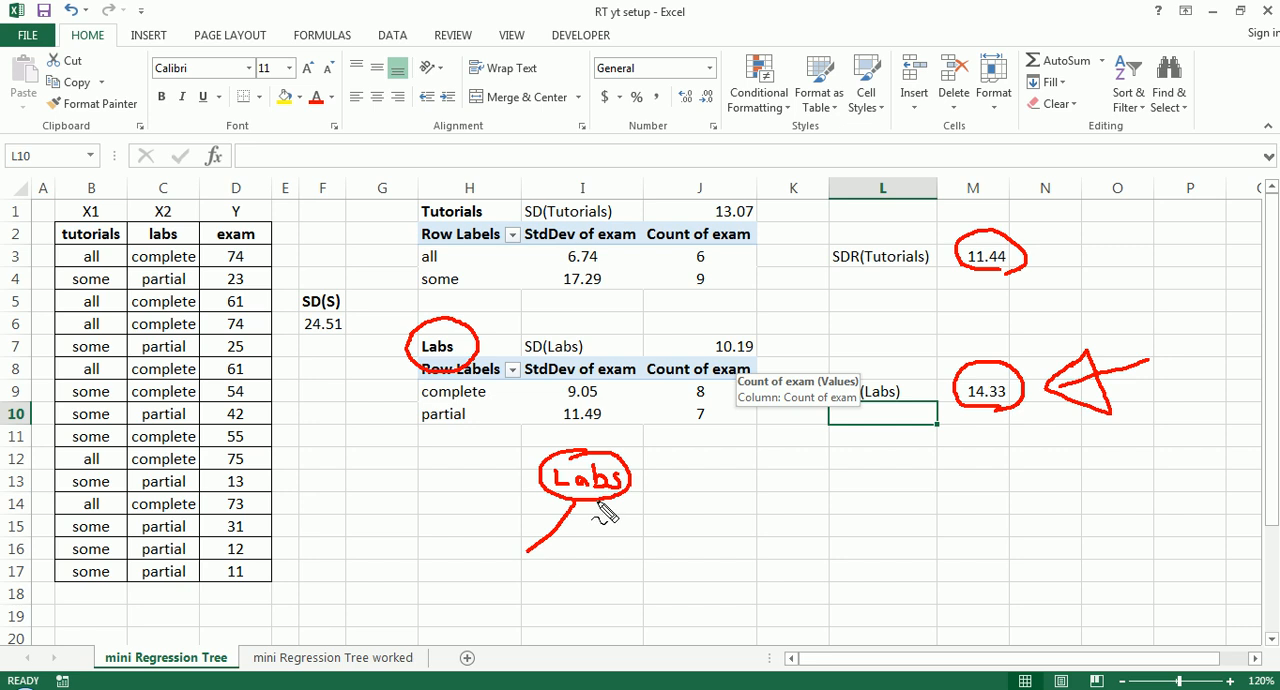
drag(602, 505, 634, 550)
drag(523, 518, 519, 527)
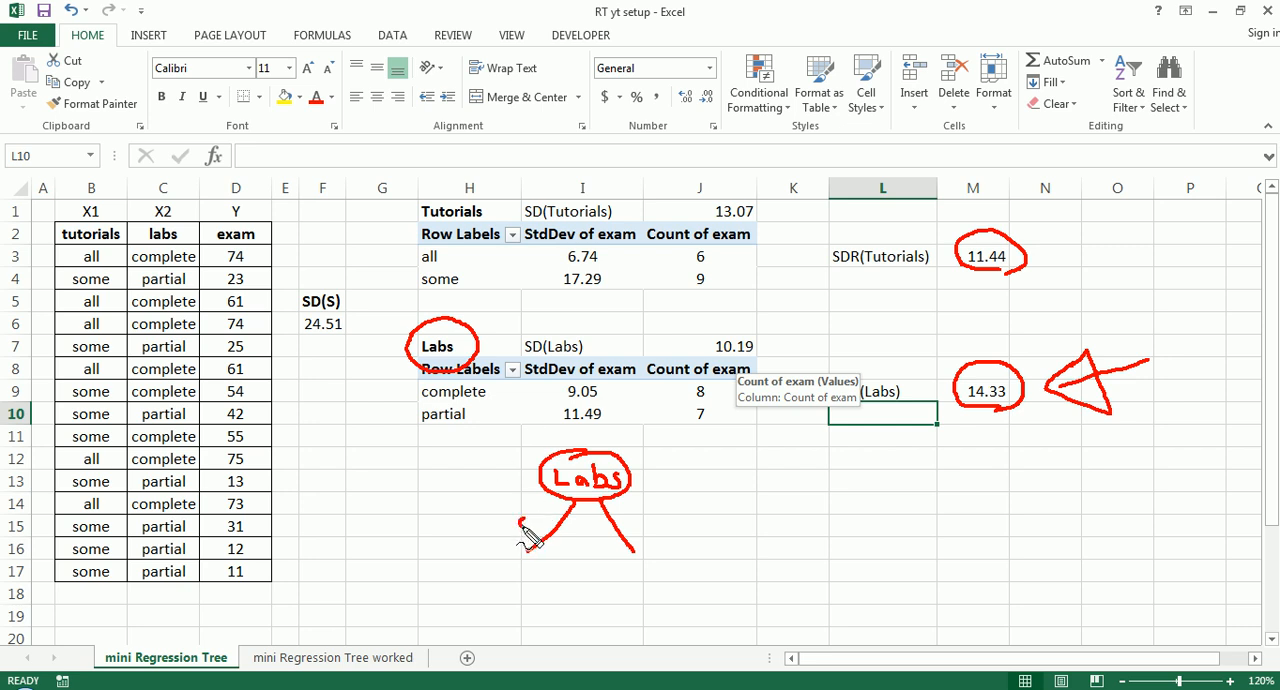
drag(646, 519, 651, 526)
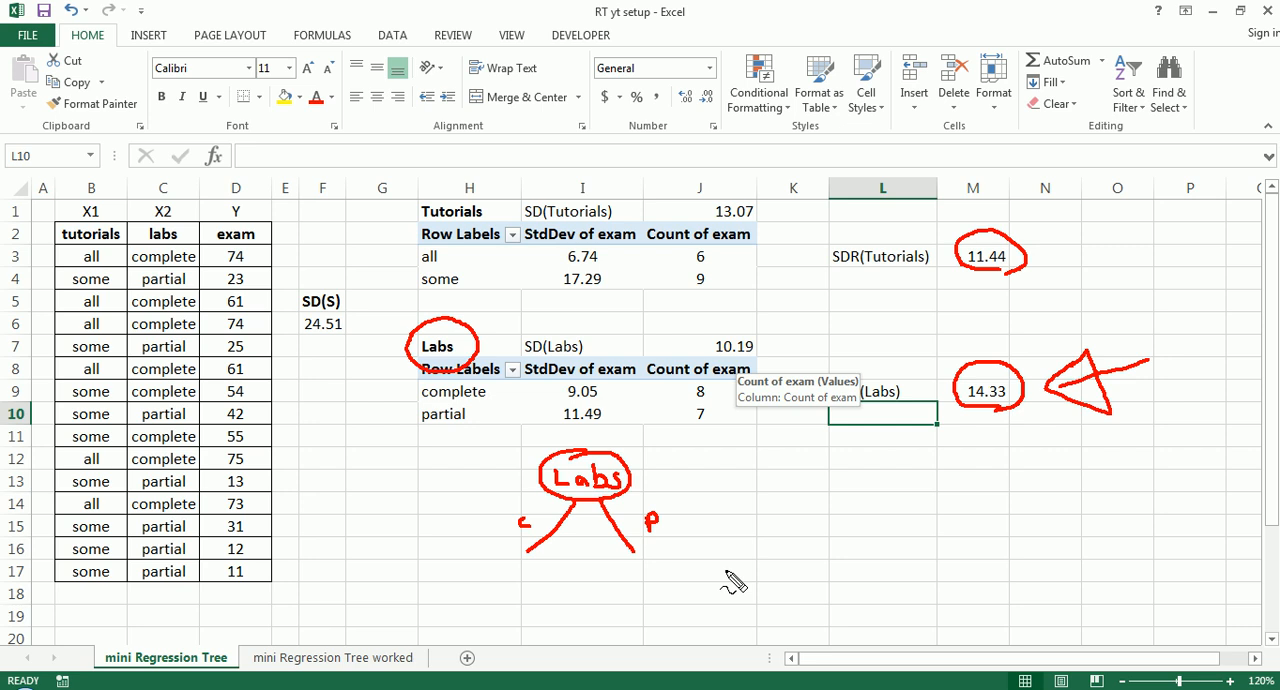
mouse_move(630, 570)
mouse_down()
mouse_move(671, 557)
mouse_move(654, 600)
mouse_move(622, 576)
mouse_up()
mouse_move(527, 553)
mouse_down()
mouse_move(482, 575)
mouse_move(545, 590)
mouse_move(495, 598)
mouse_move(514, 606)
mouse_up()
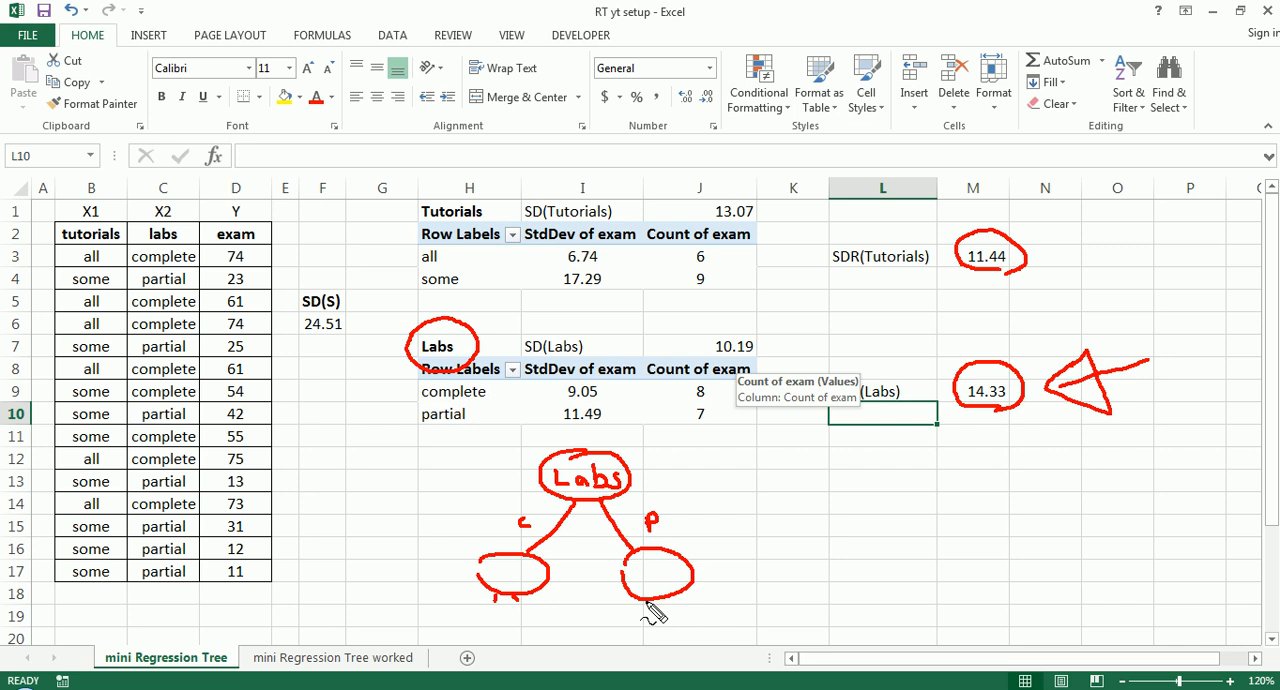
key(Escape)
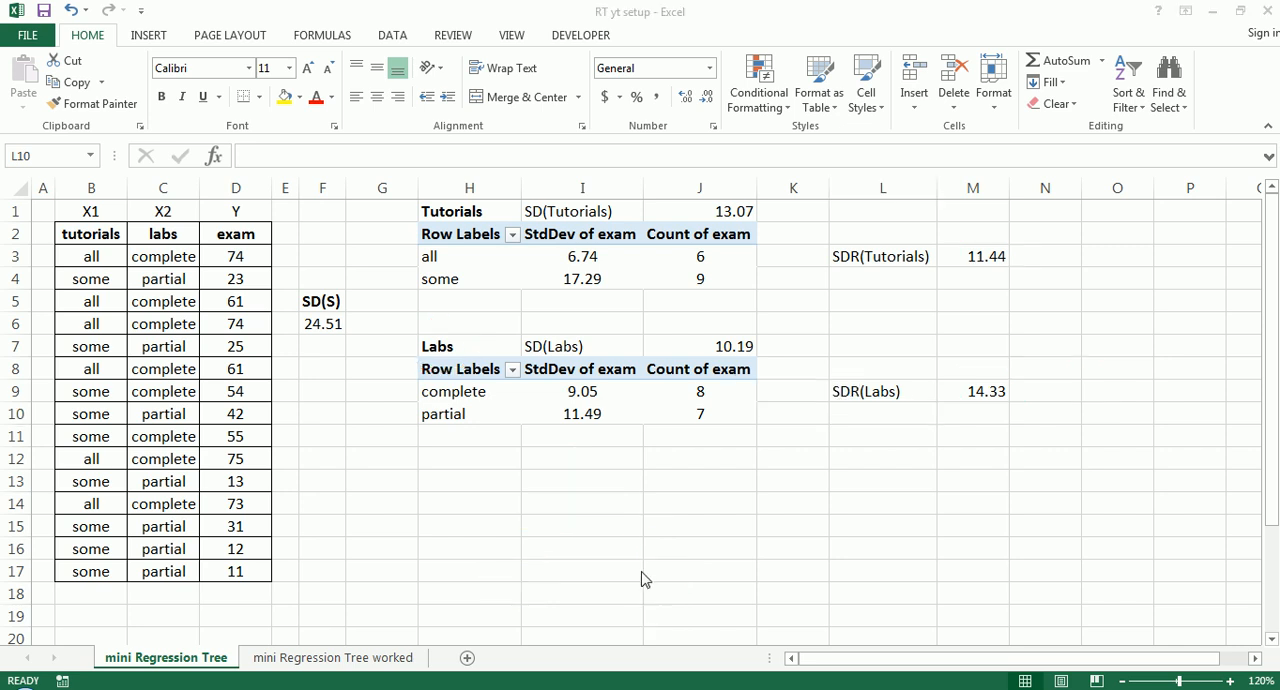